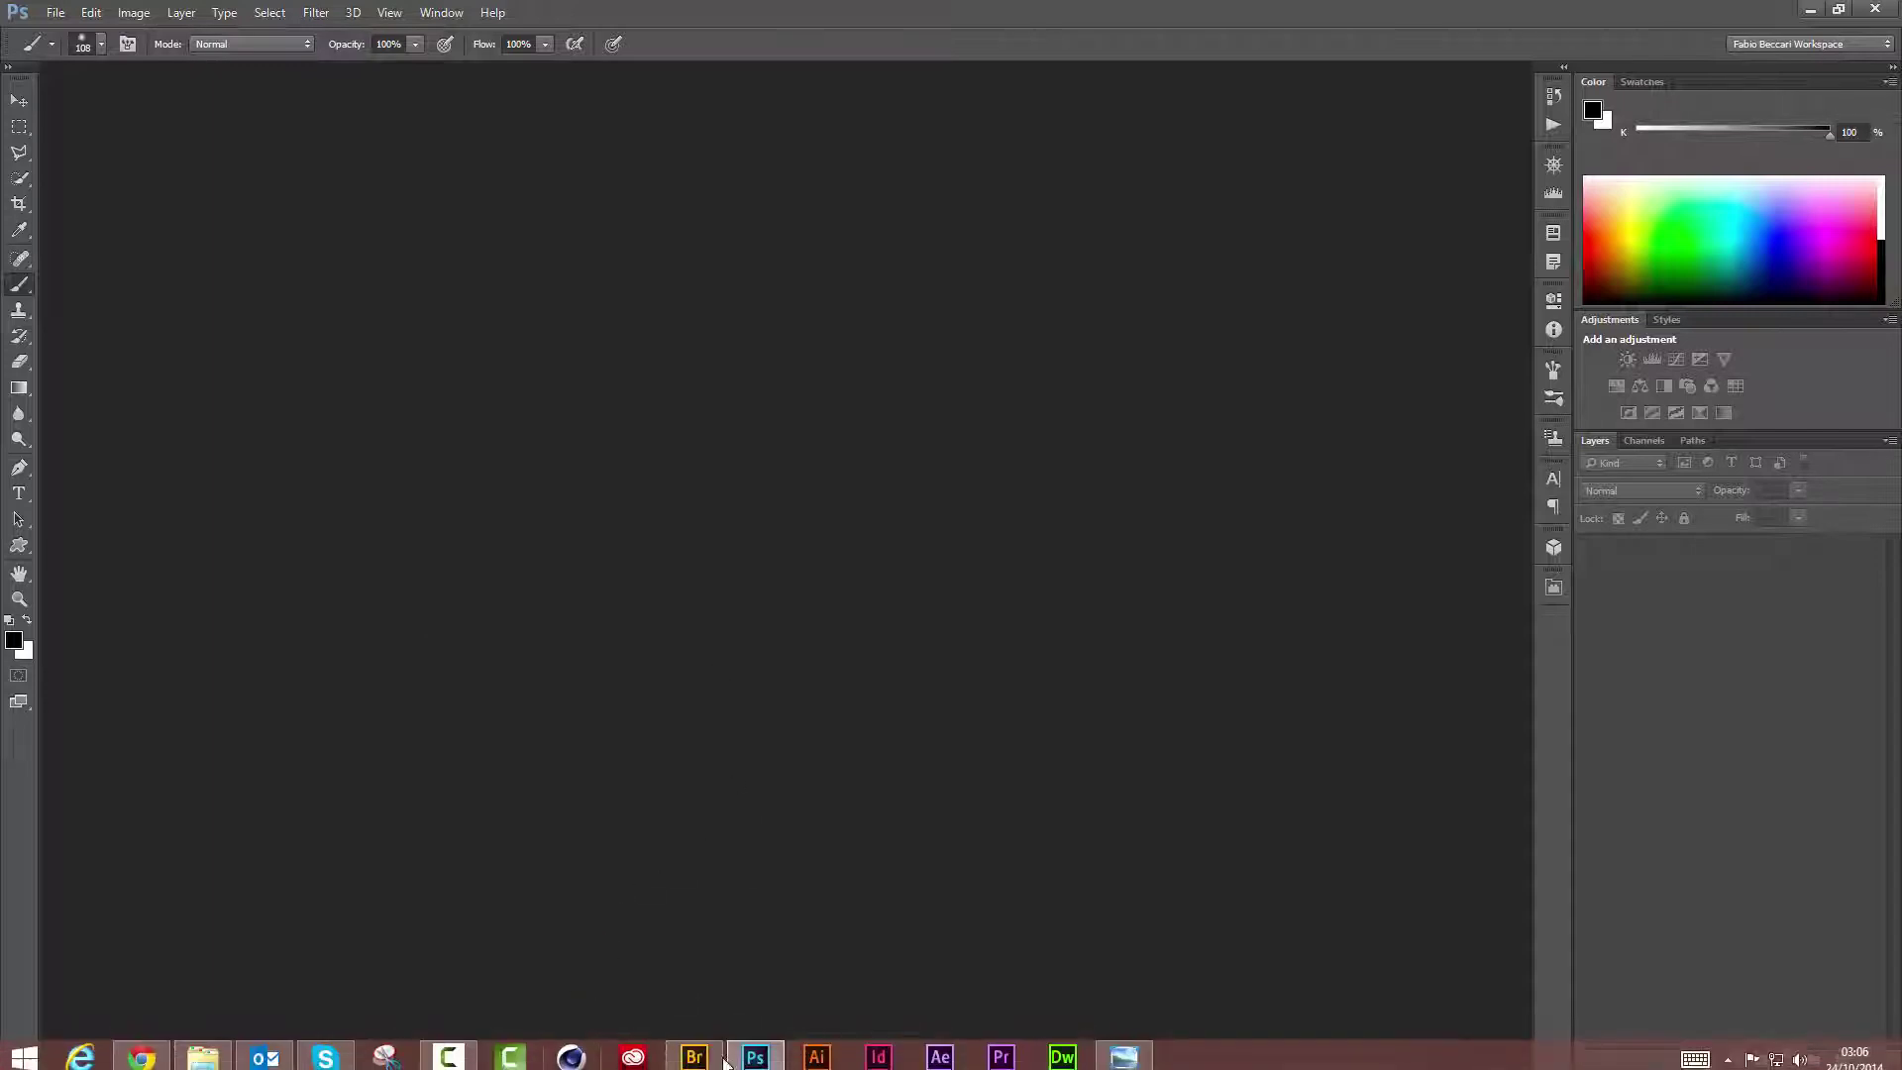
Preview the stained paper texture 2.jpg and the torn-wall texture 1.jpg full screen in Bridge.
{"action": "left_click", "coordinate": [693, 1050]}
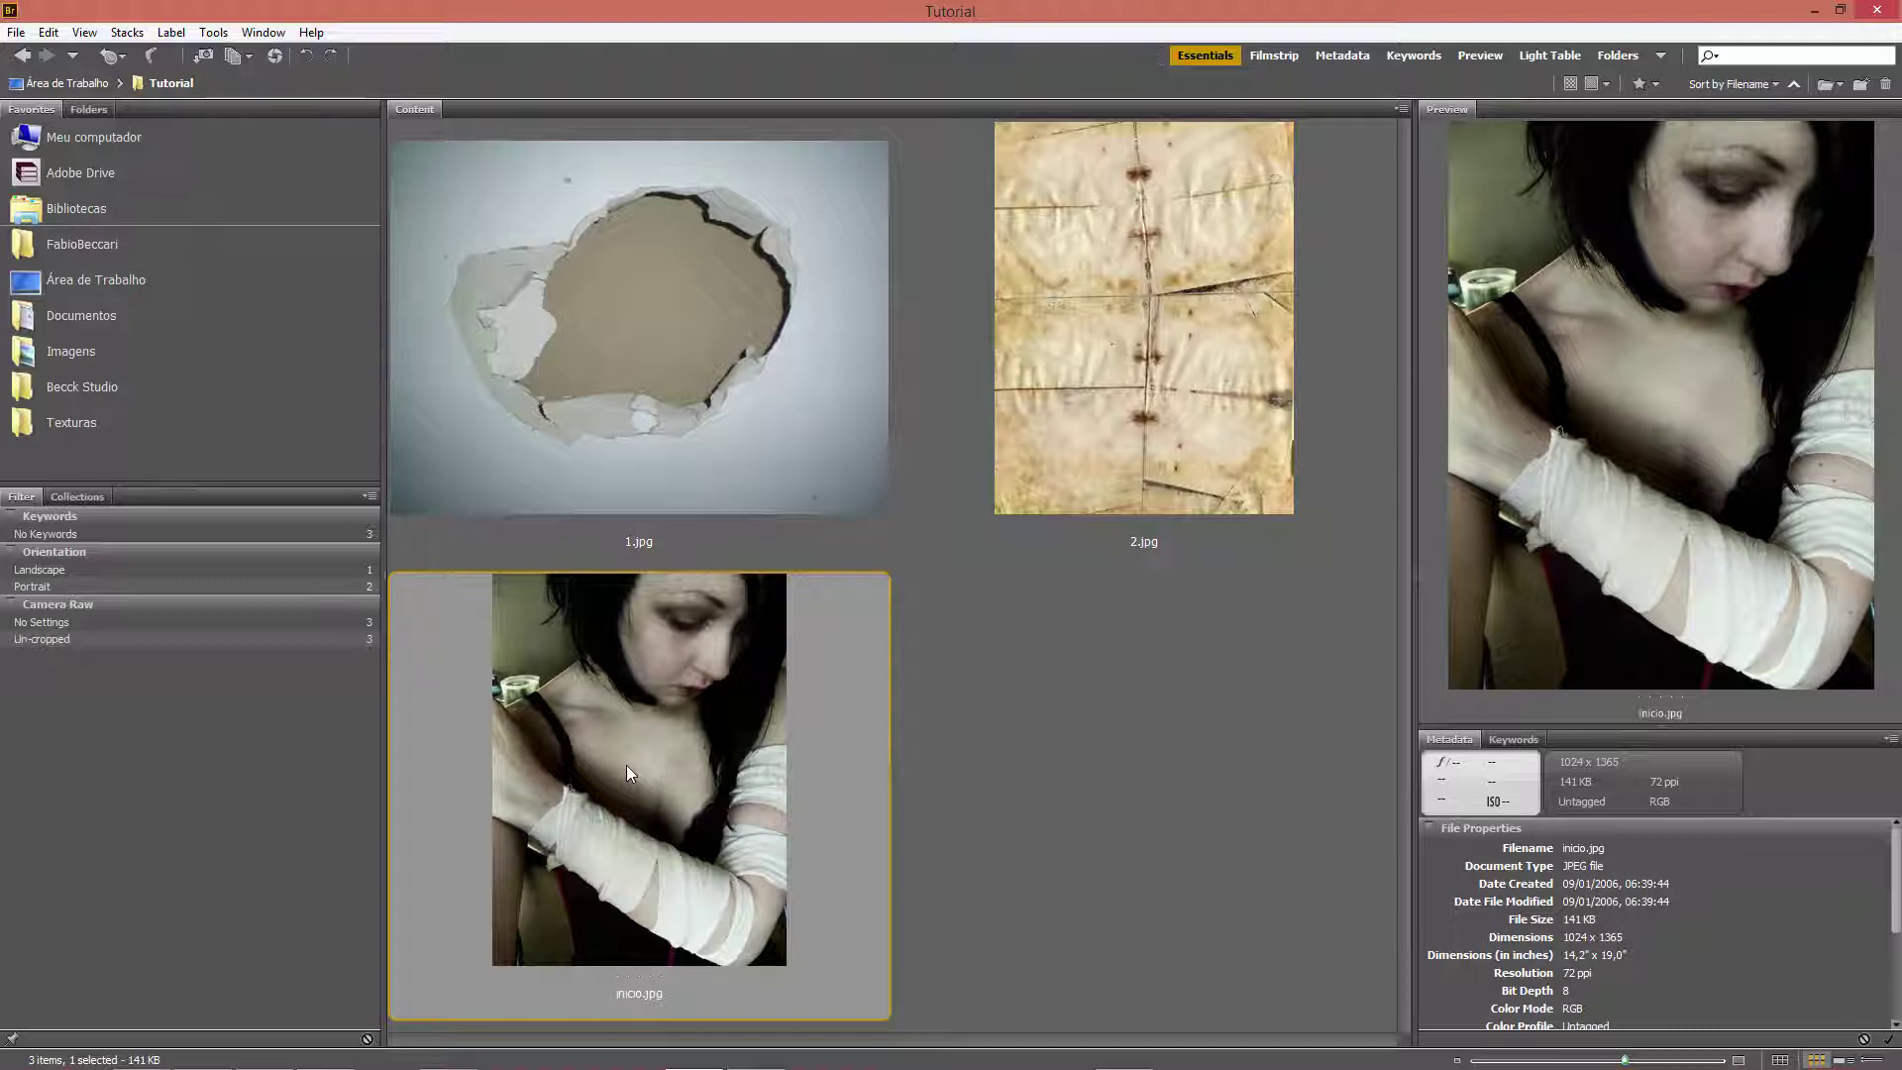
{"action": "left_click", "coordinate": [1340, 295]}
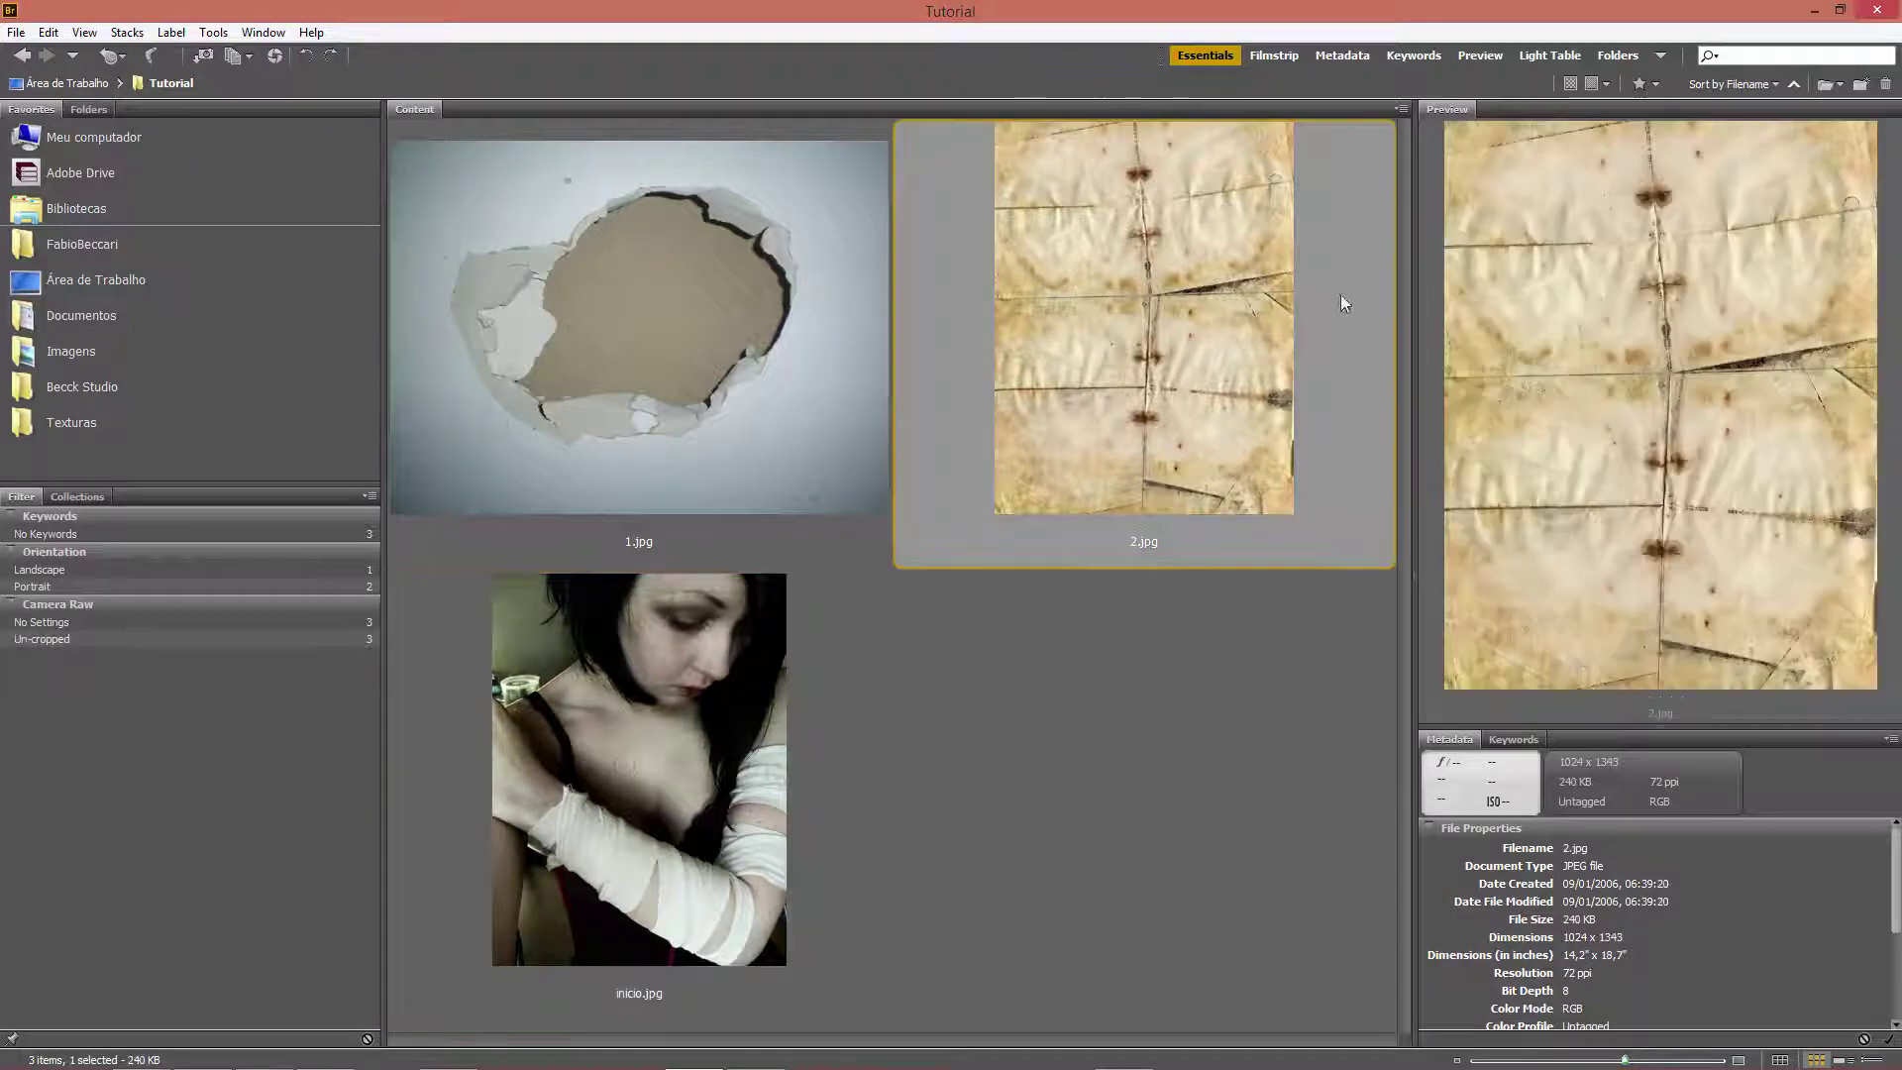
{"action": "key", "text": "space"}
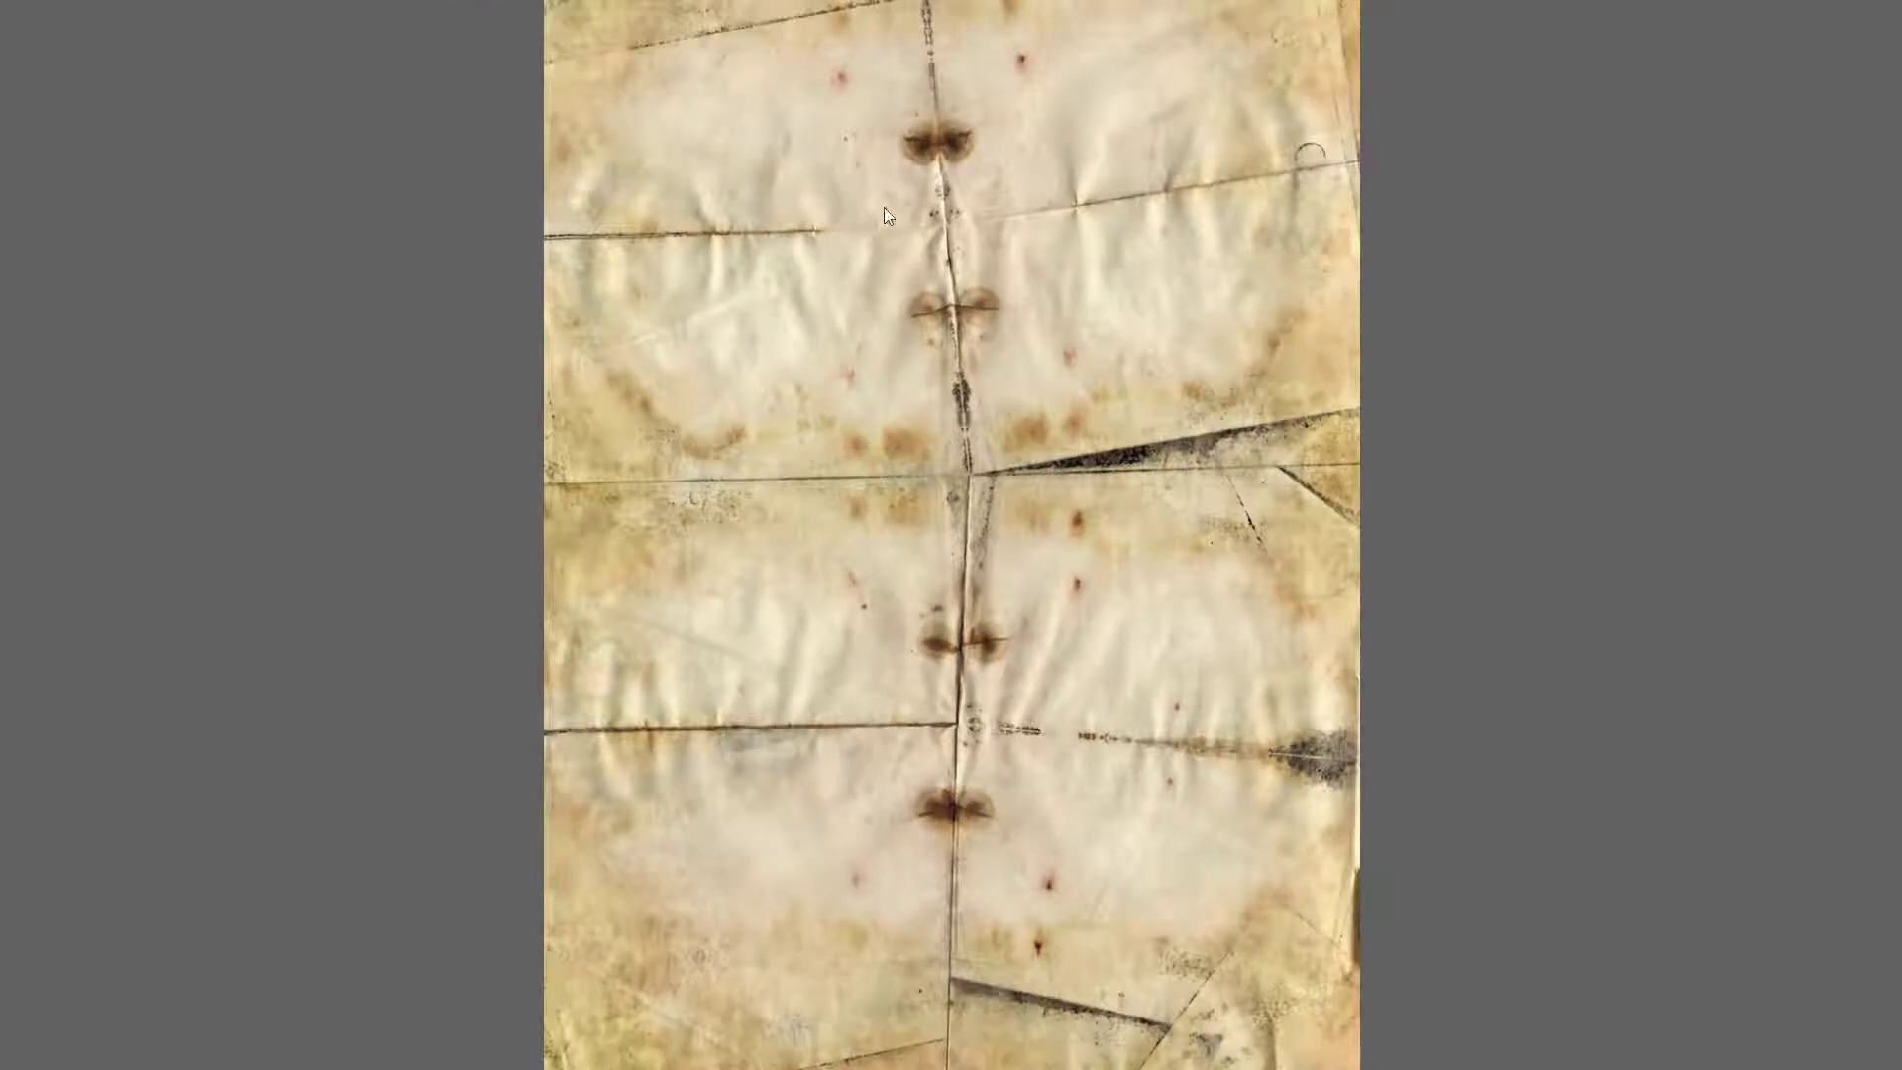
{"action": "key", "text": "space"}
{"action": "left_click", "coordinate": [676, 366]}
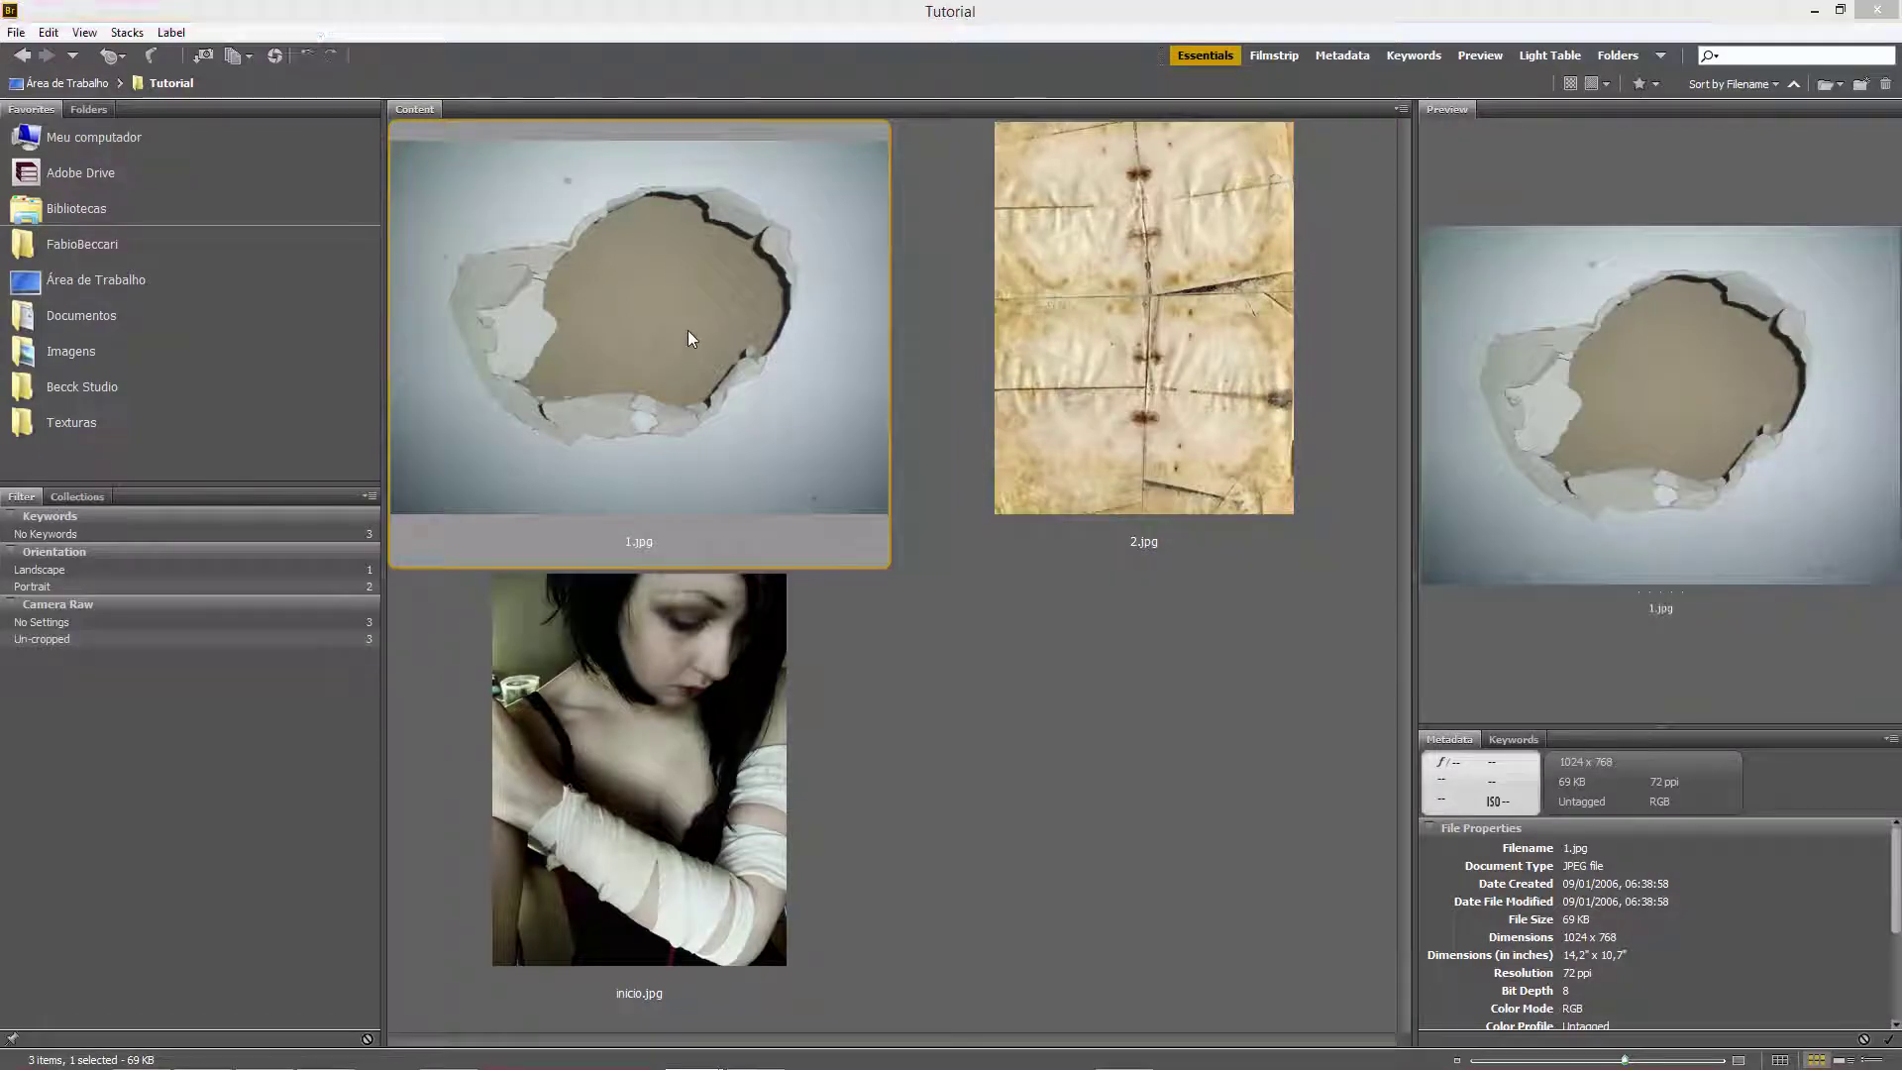
{"action": "key", "text": "space"}
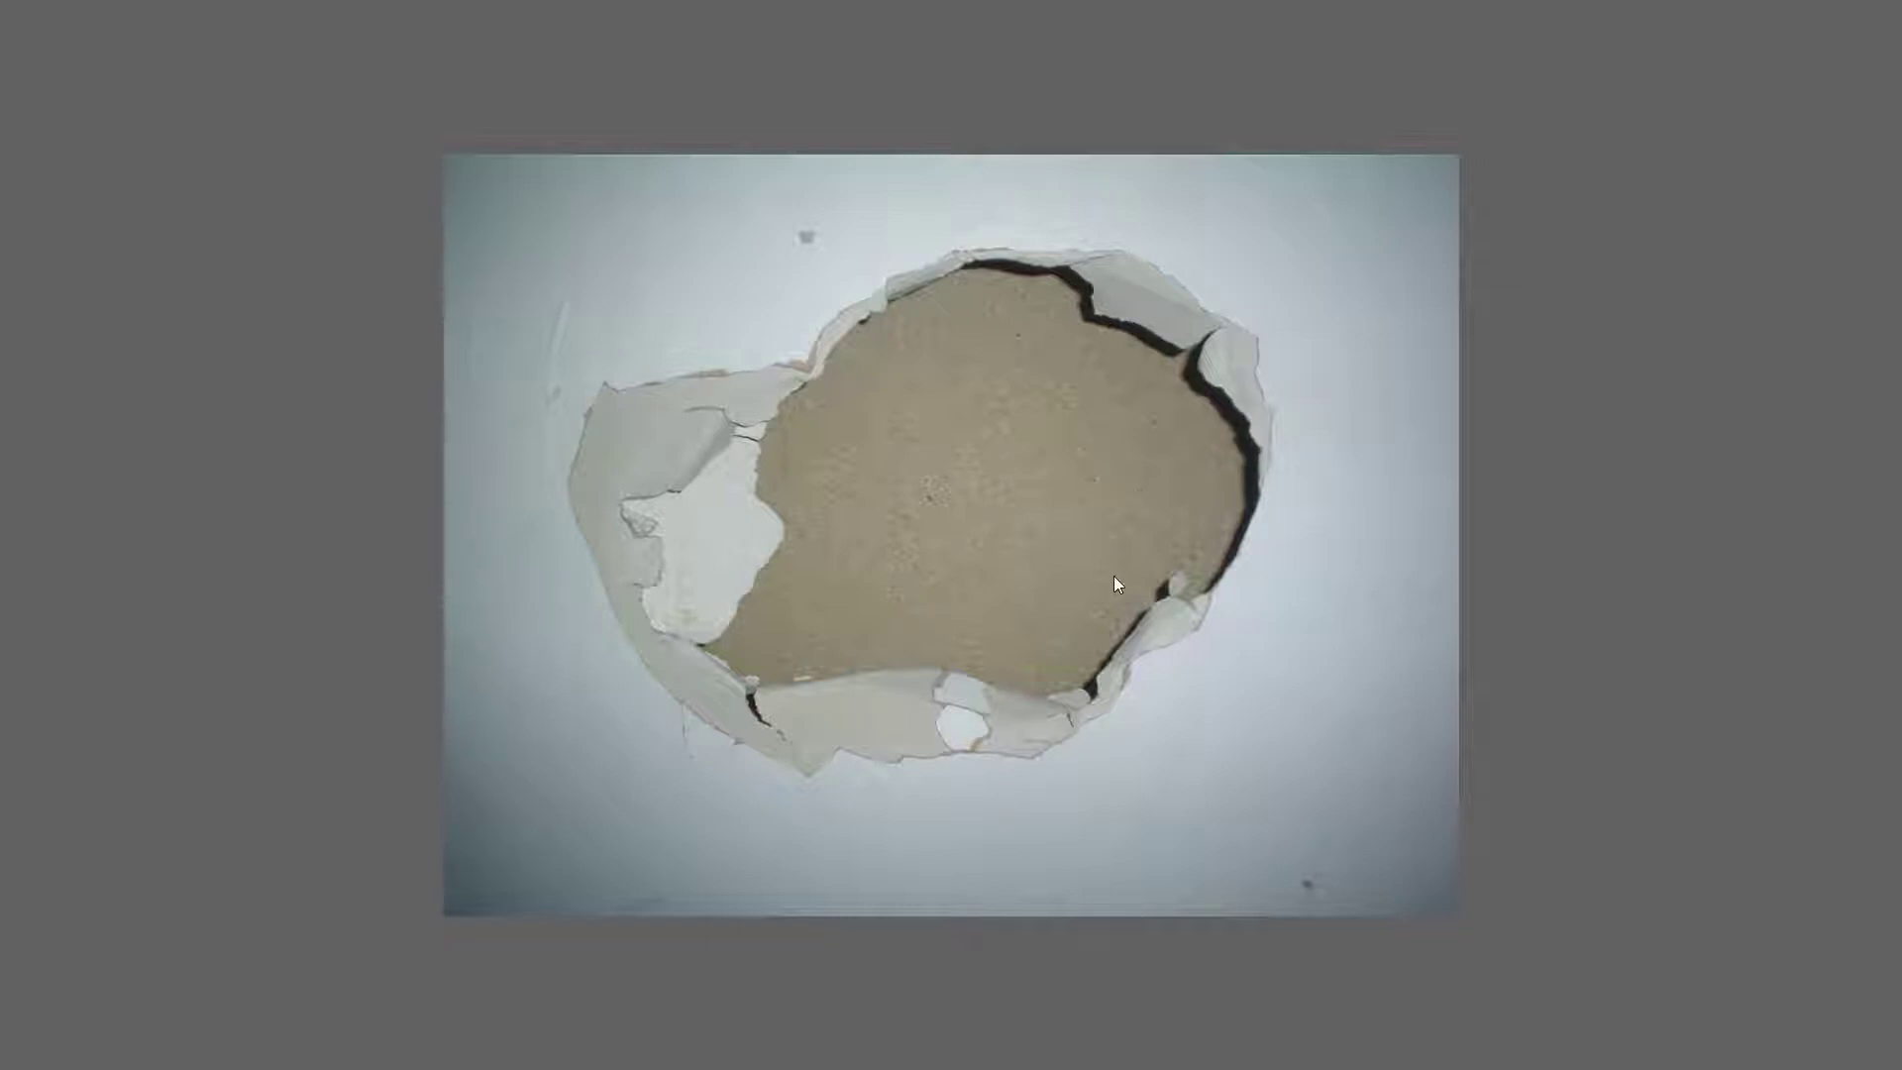
{"action": "key", "text": "space"}
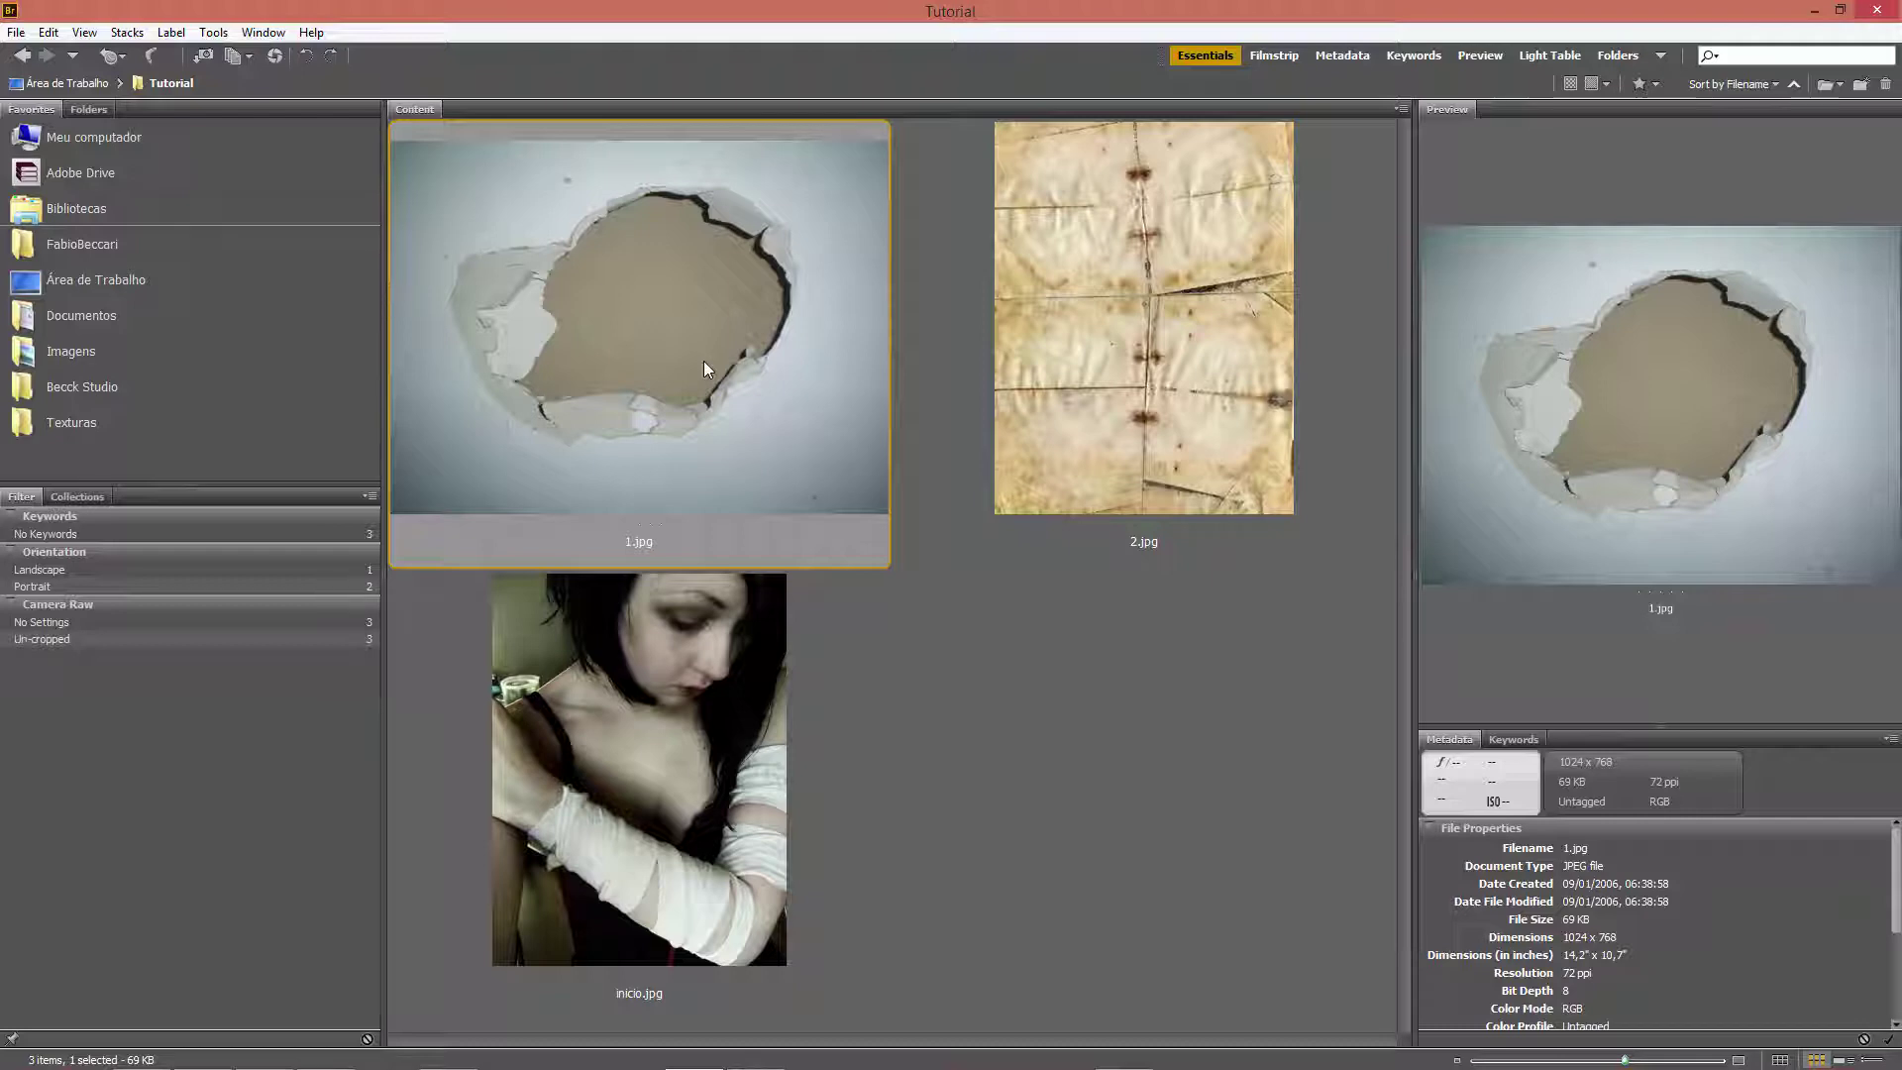
Cycle through the thumbnails, ending on the 1024 x 1365 portrait inicio.jpg.
{"action": "left_click", "coordinate": [651, 741]}
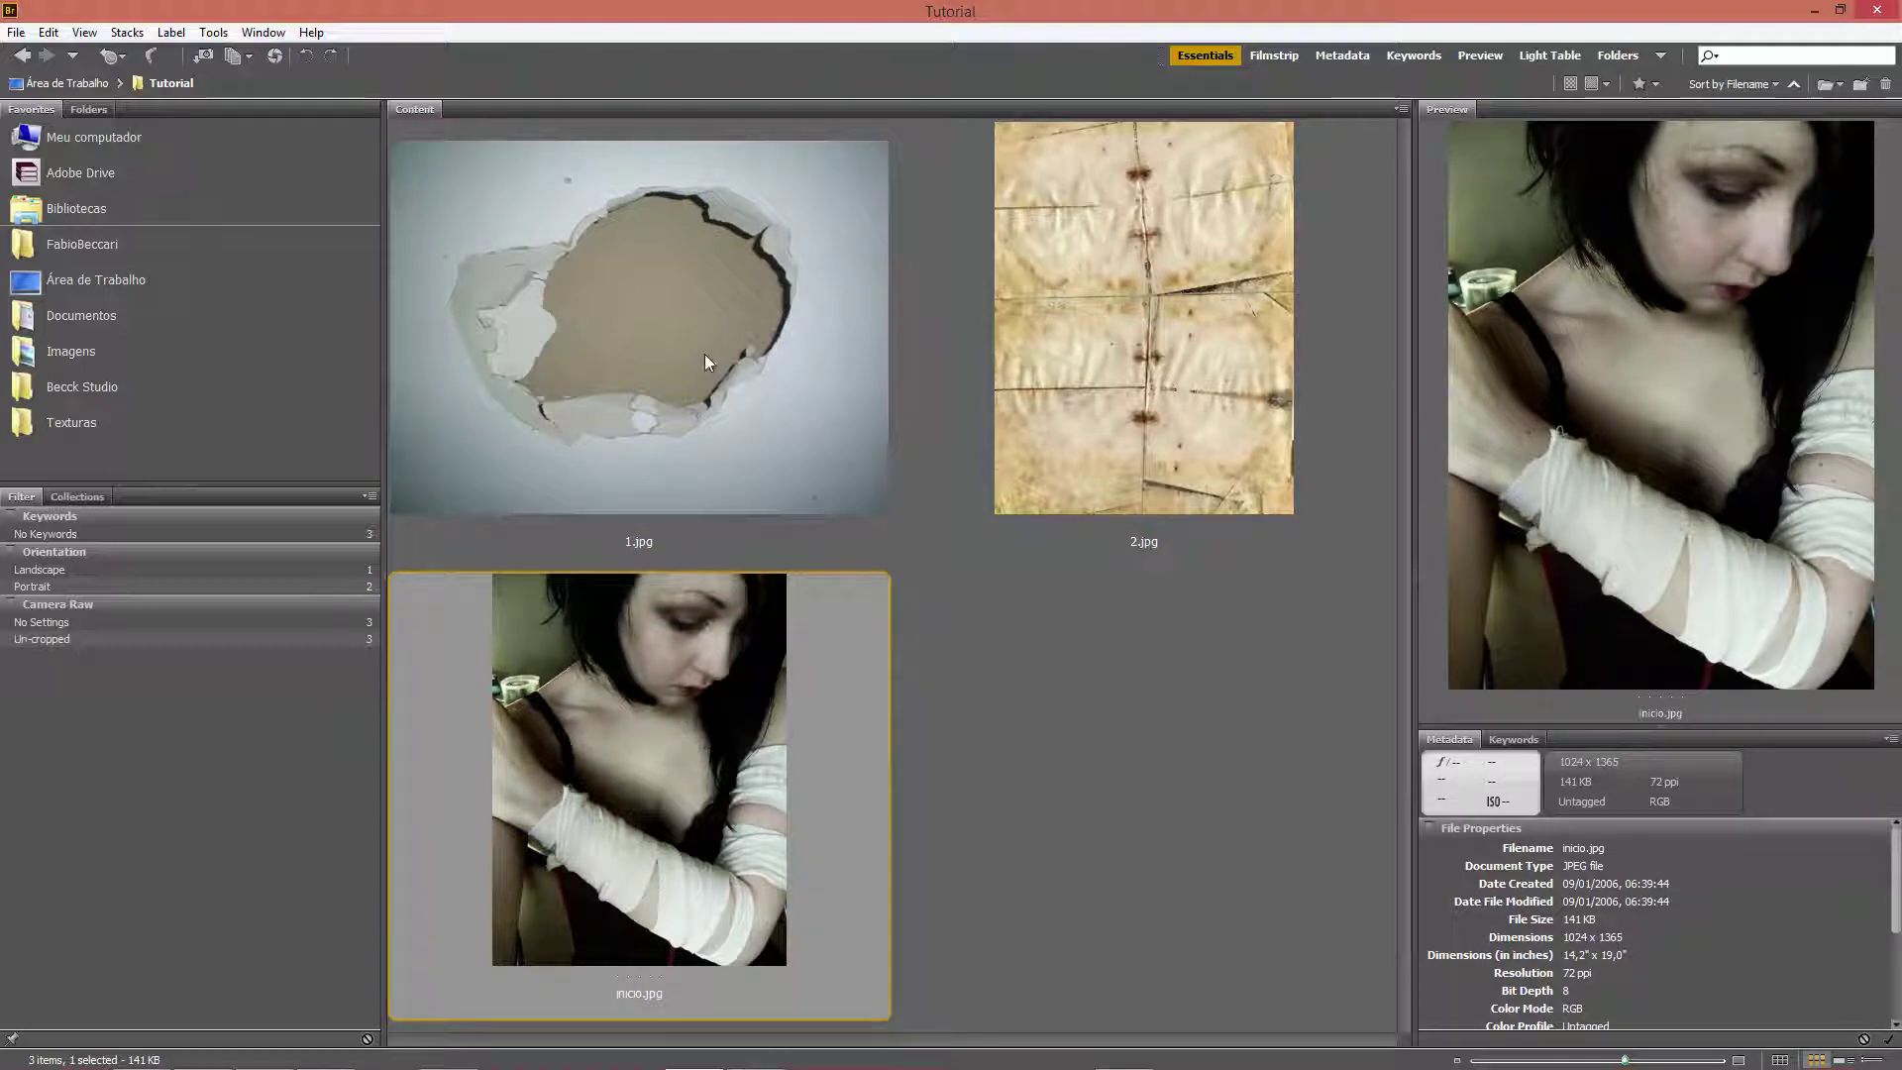
{"action": "left_click", "coordinate": [1221, 322]}
{"action": "left_click", "coordinate": [742, 564]}
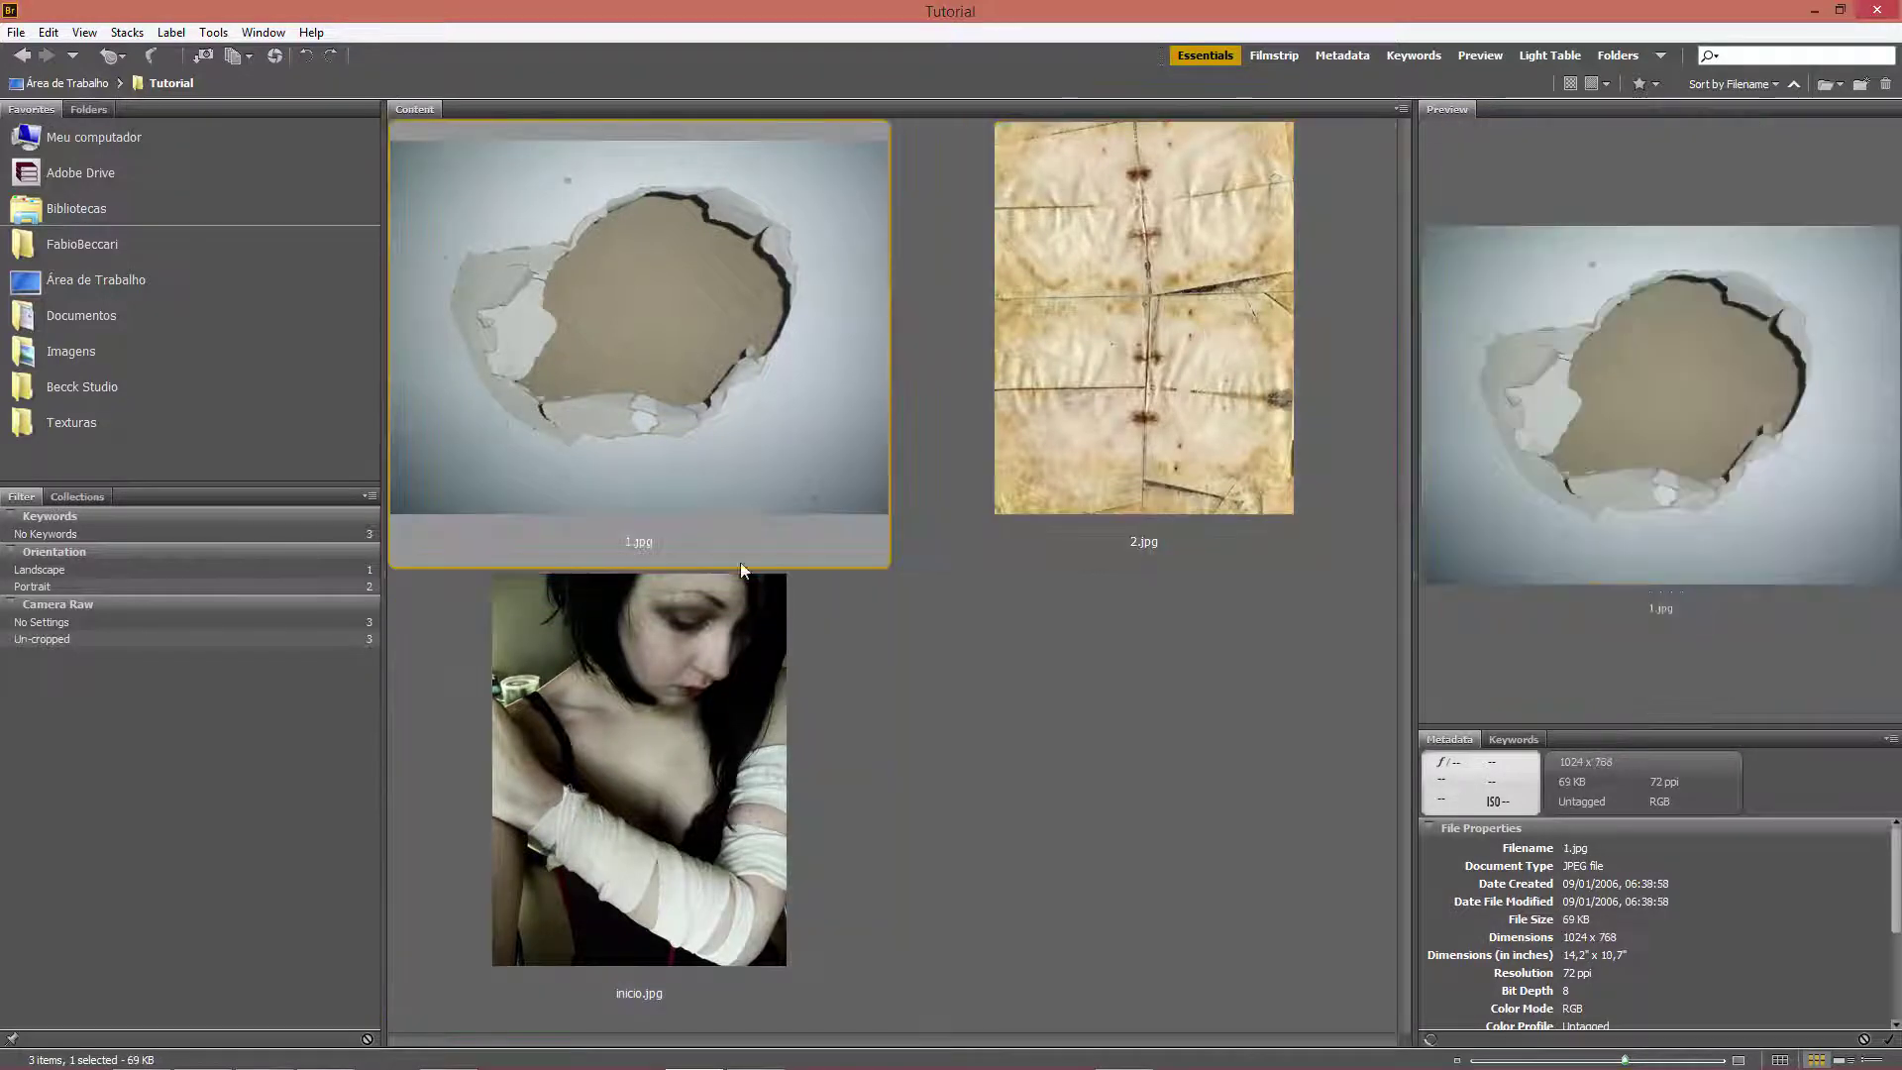
{"action": "left_click", "coordinate": [700, 775]}
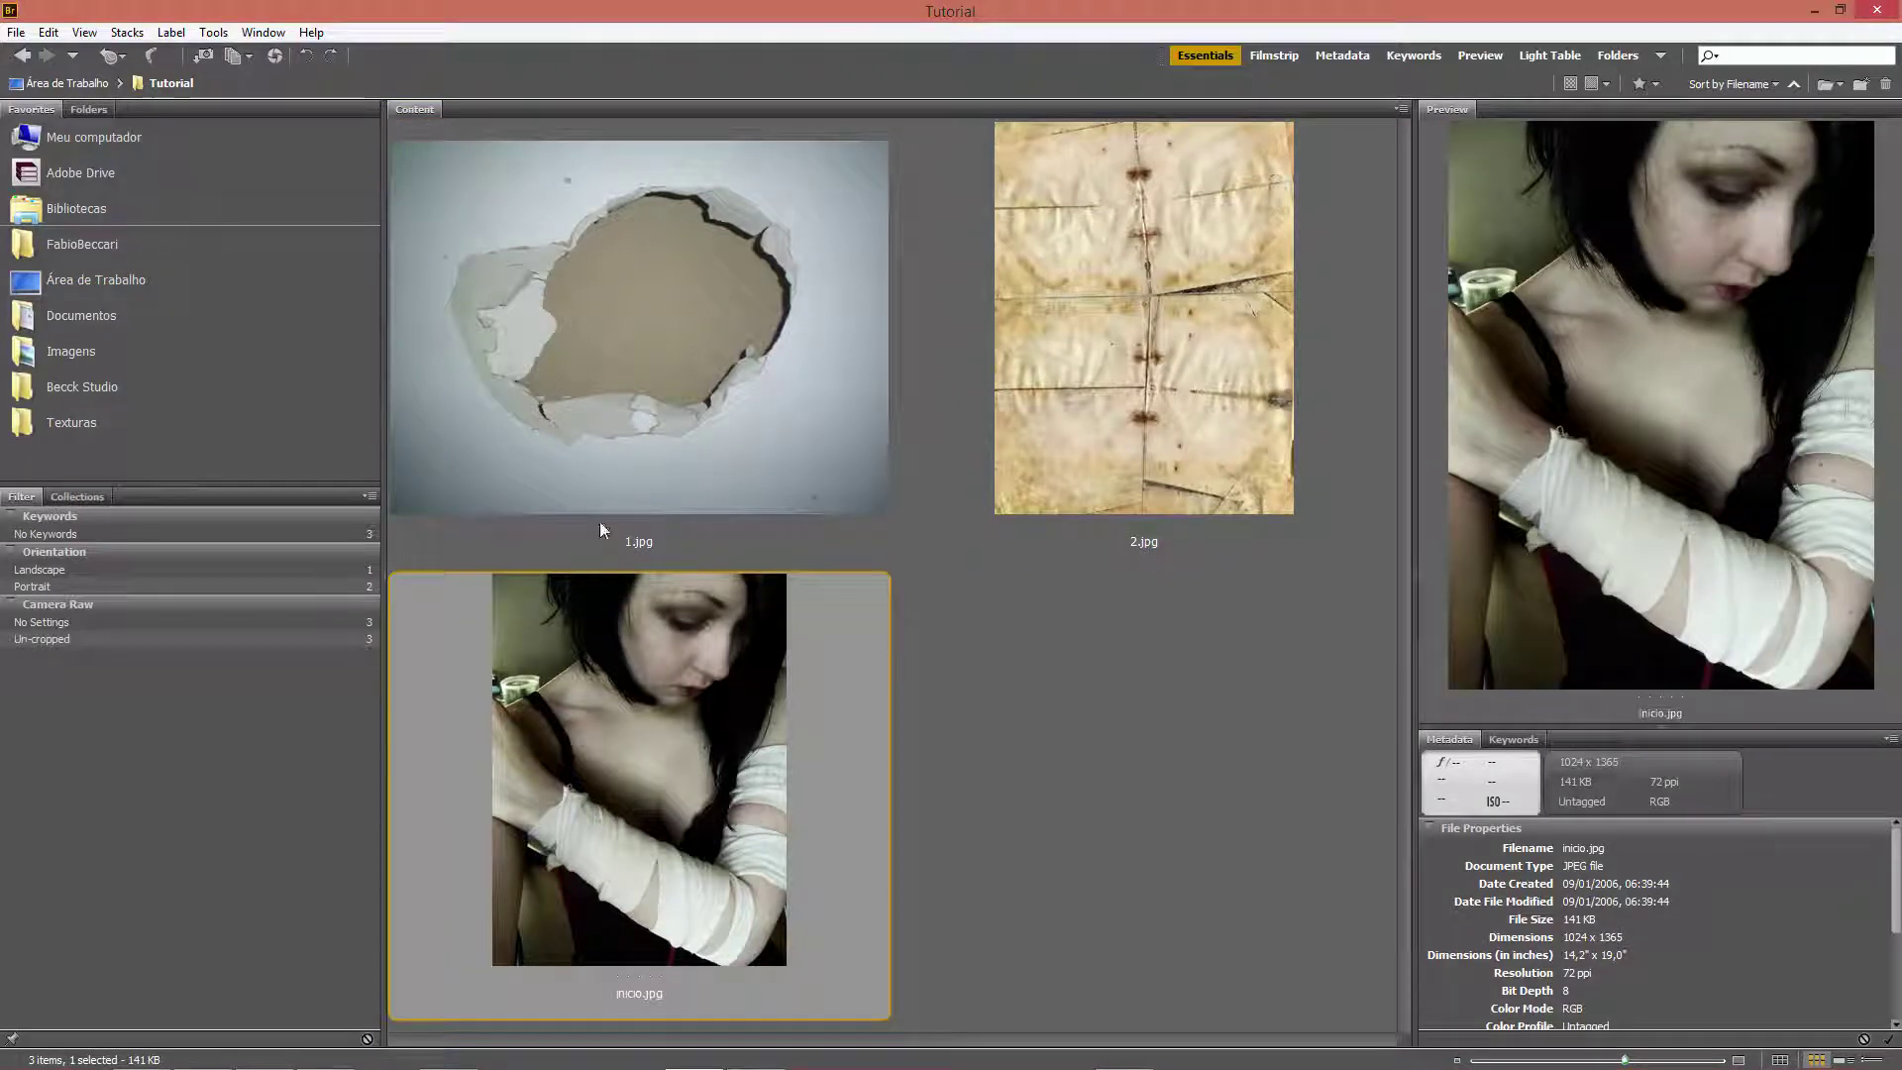
Open inicio.jpg in Photoshop and show its Channels panel.
{"action": "double_click", "coordinate": [693, 704]}
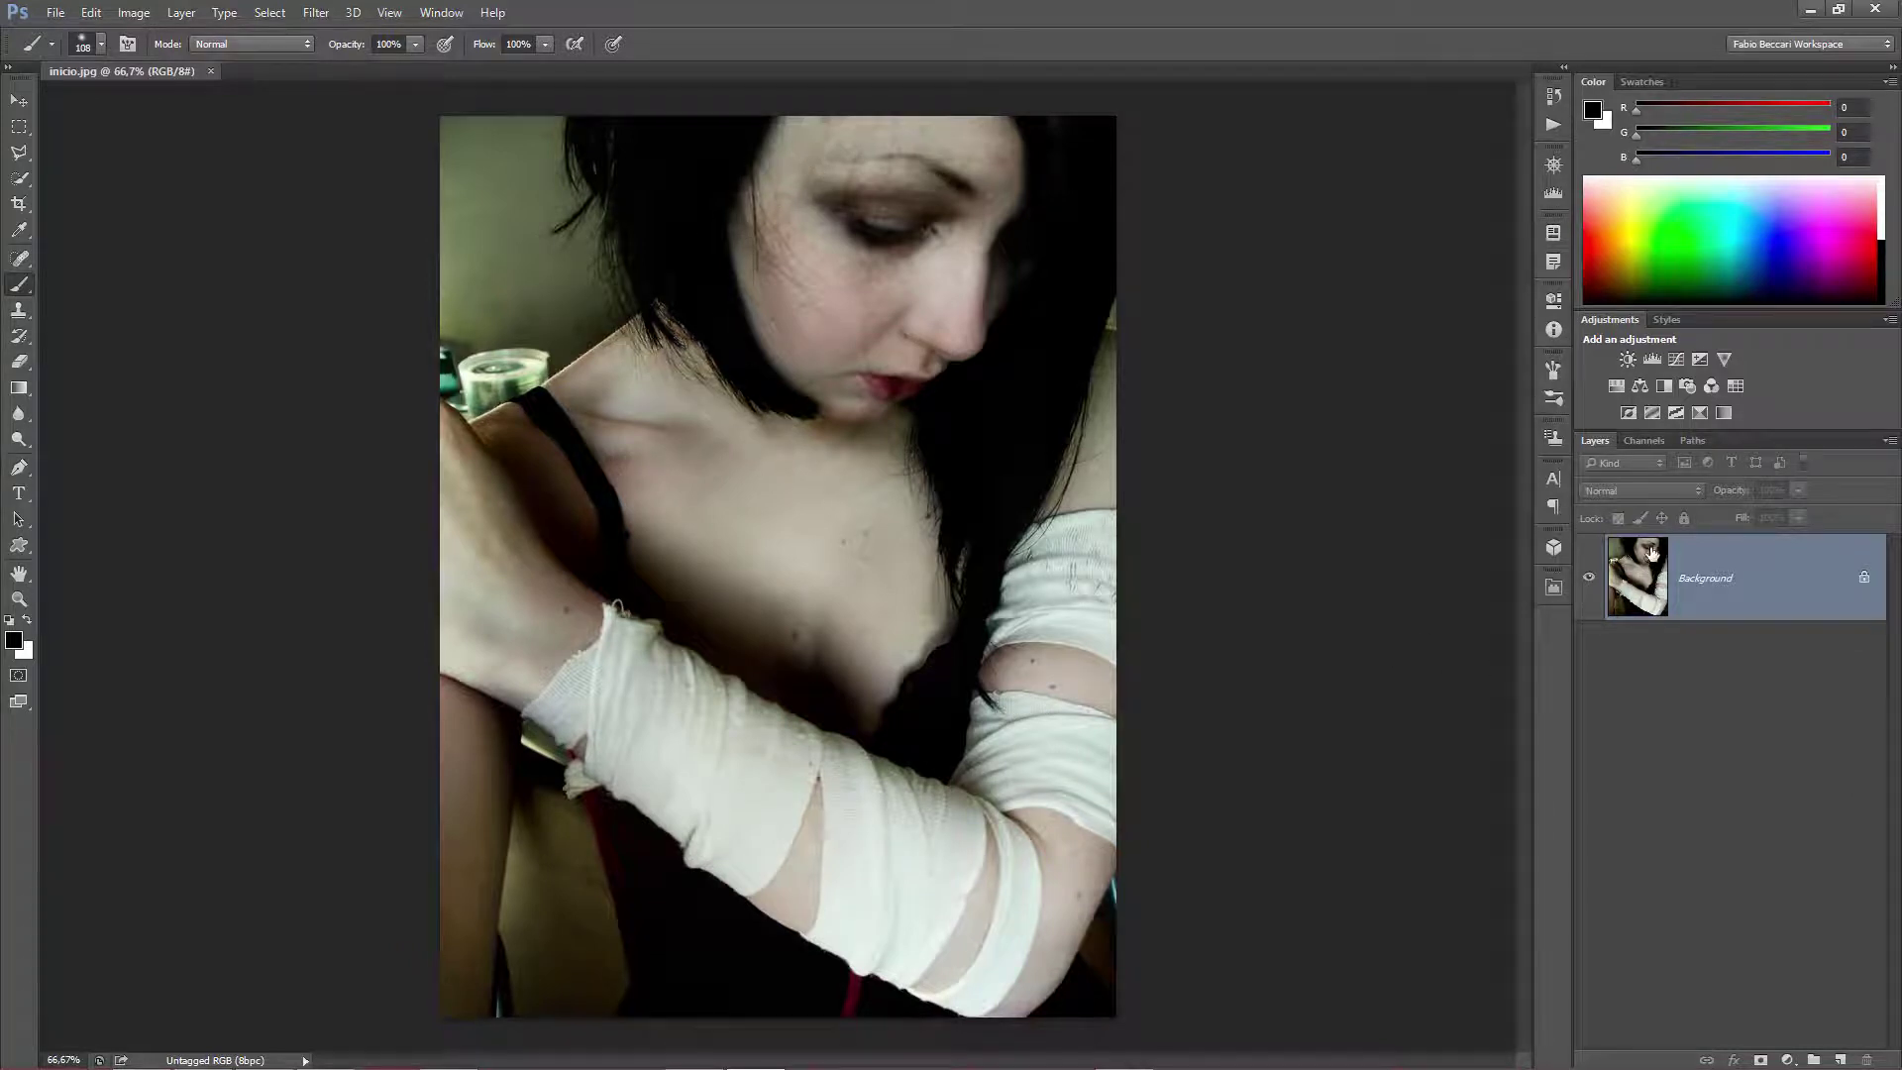
{"action": "left_click", "coordinate": [1644, 440]}
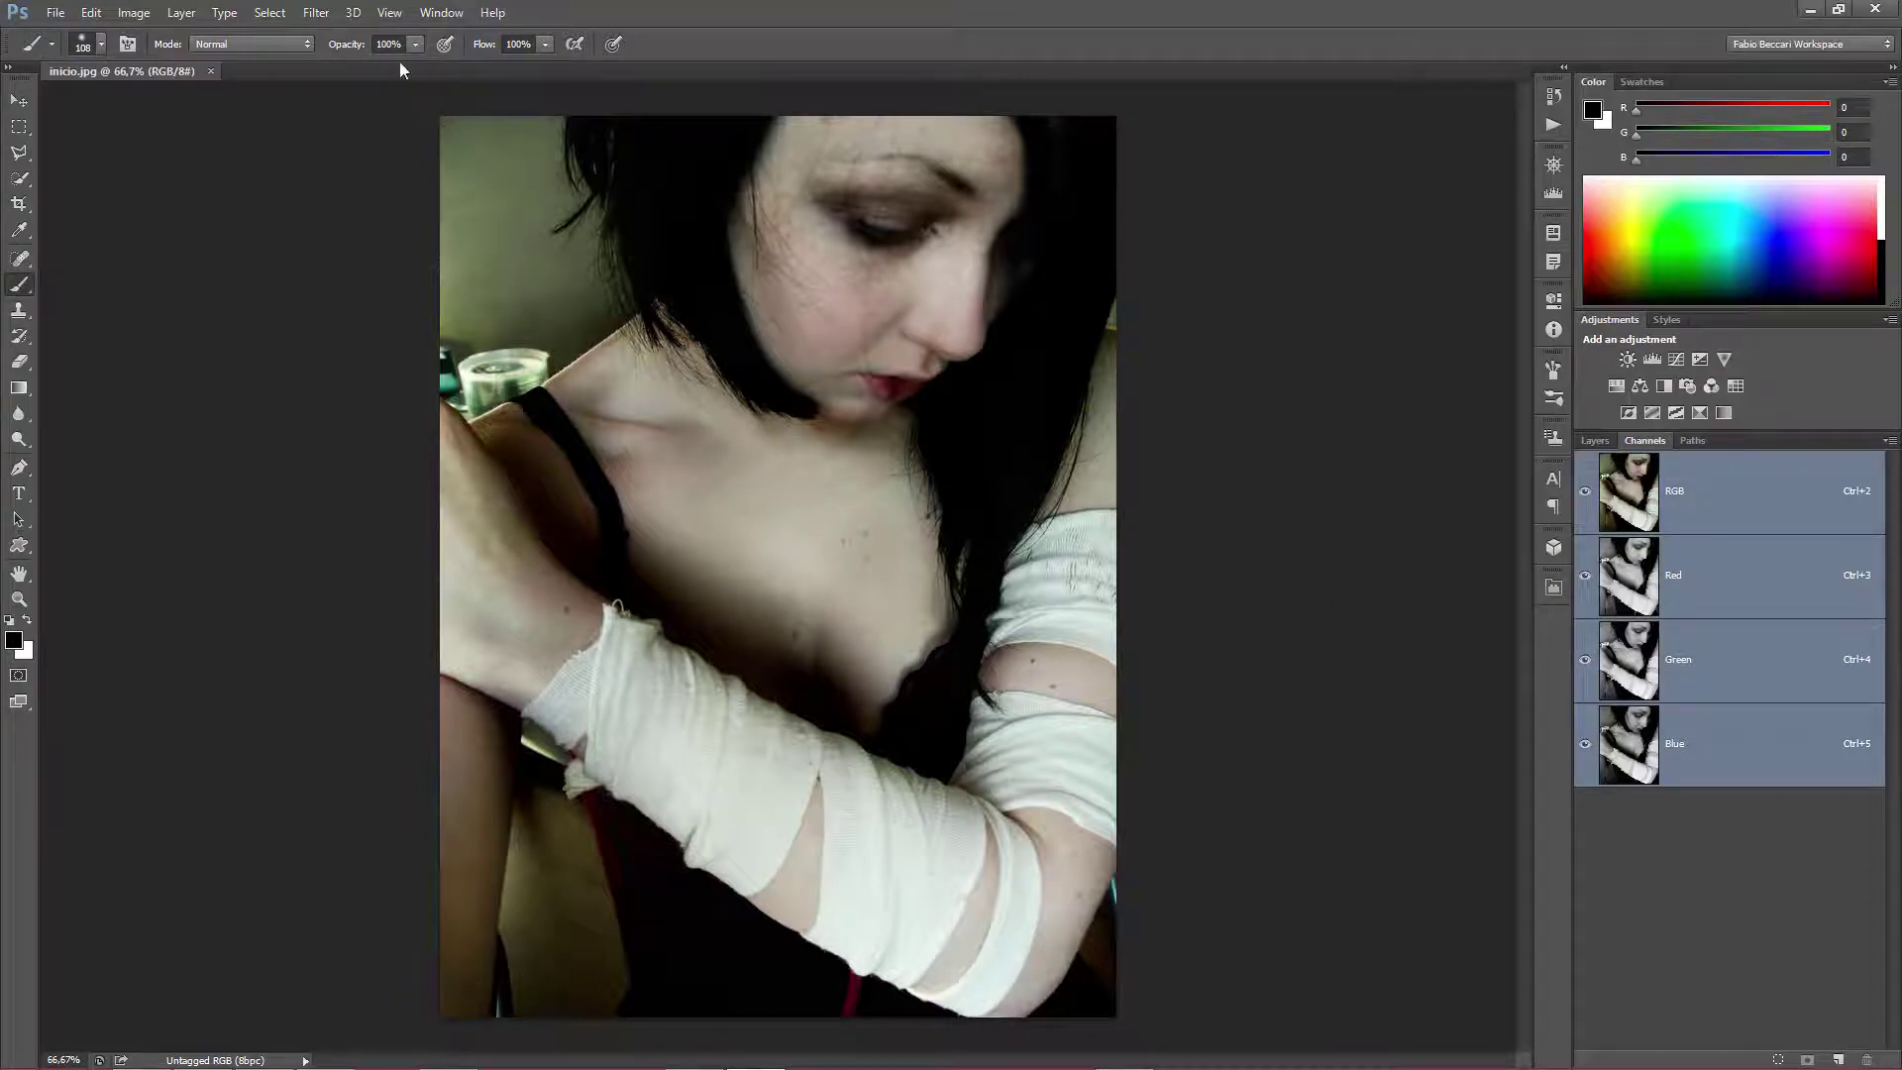
{"action": "left_click", "coordinate": [436, 14]}
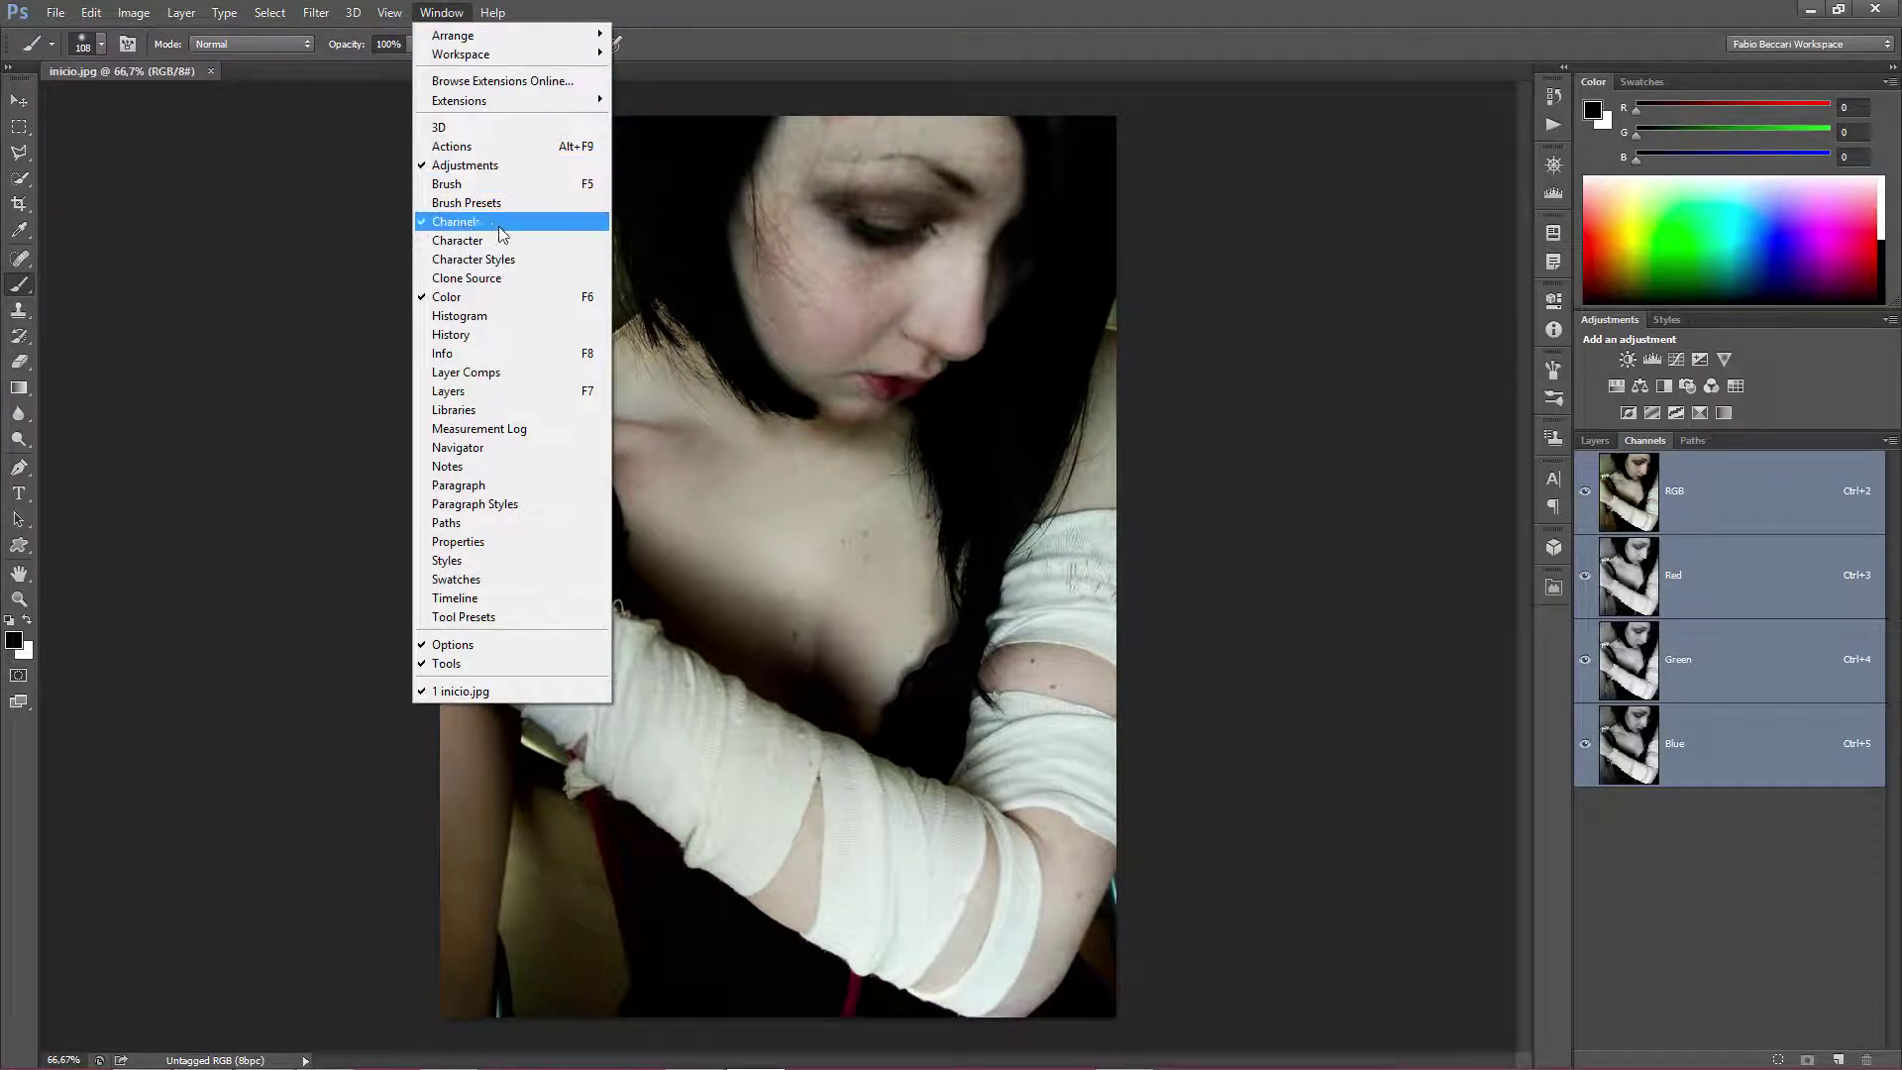
{"action": "left_click", "coordinate": [1629, 500]}
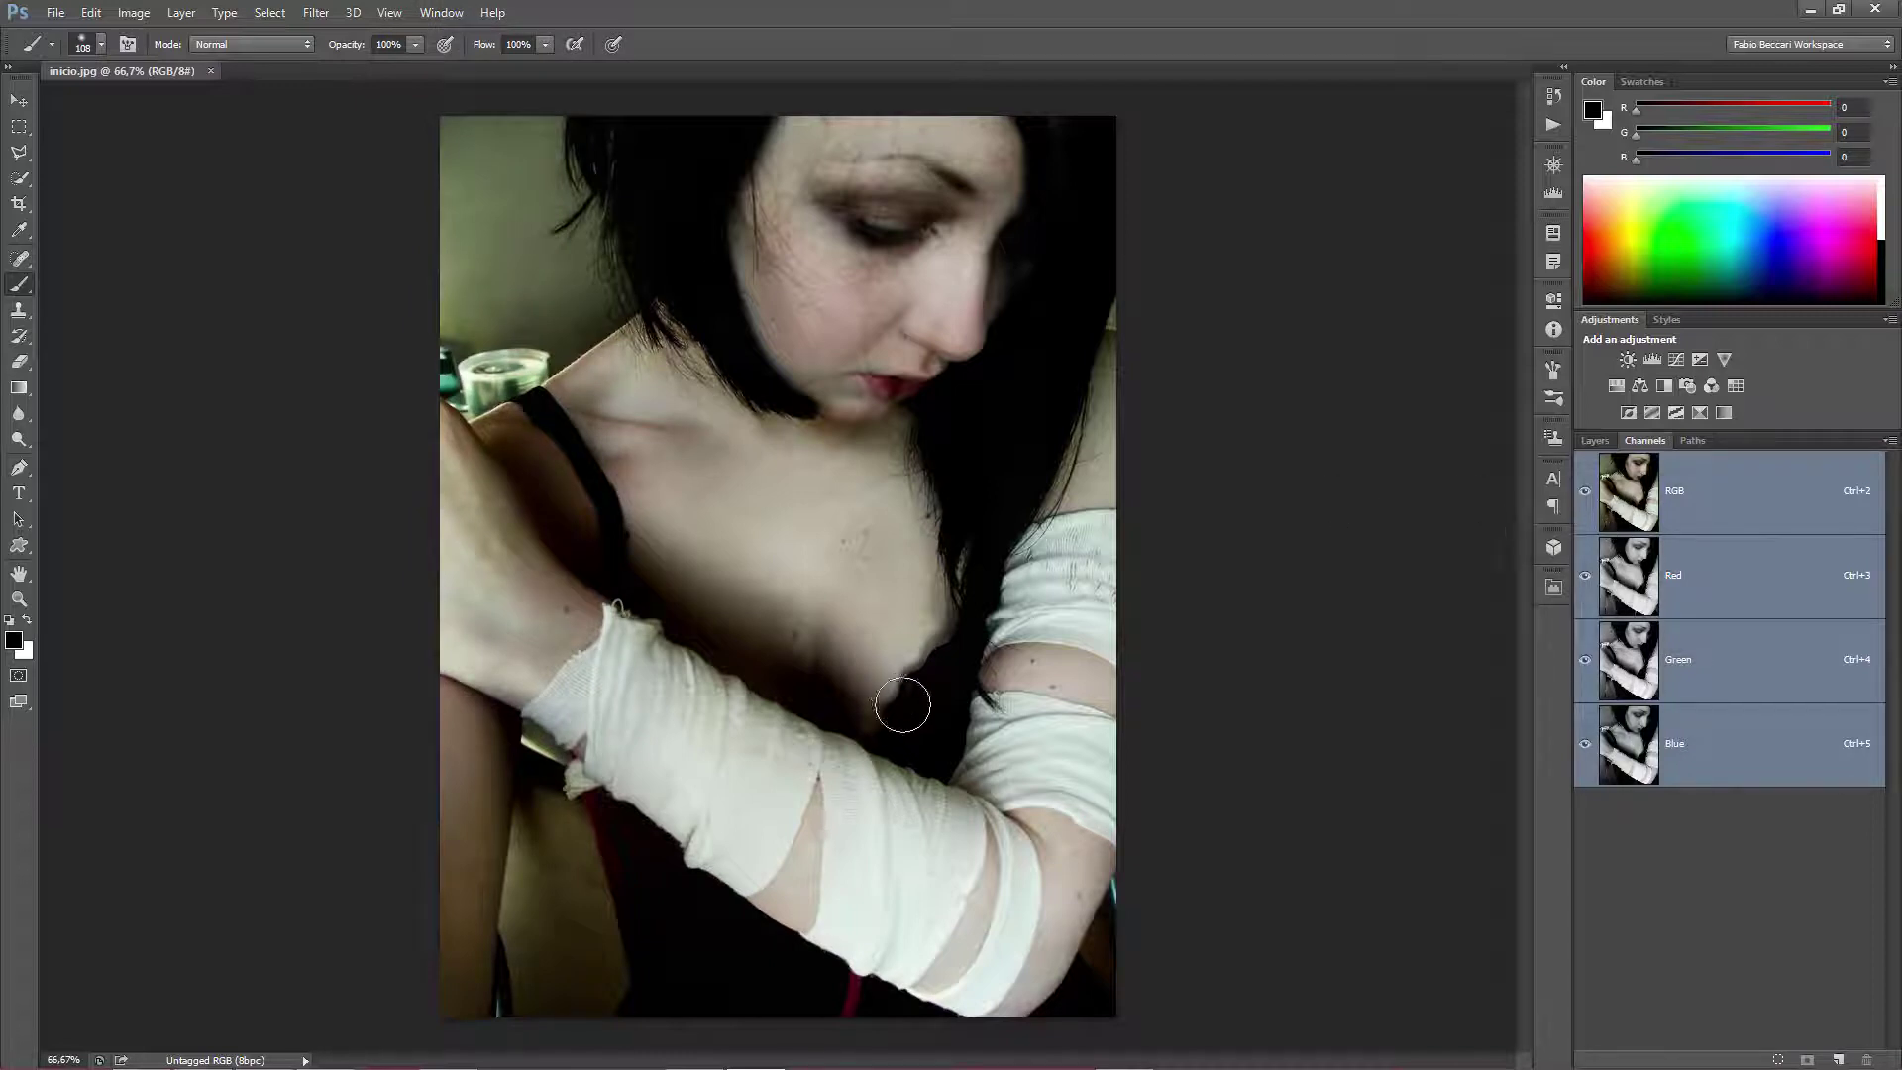
Load the RGB channel's luminosity as a selection of the bright areas.
{"action": "key", "text": "ctrl"}
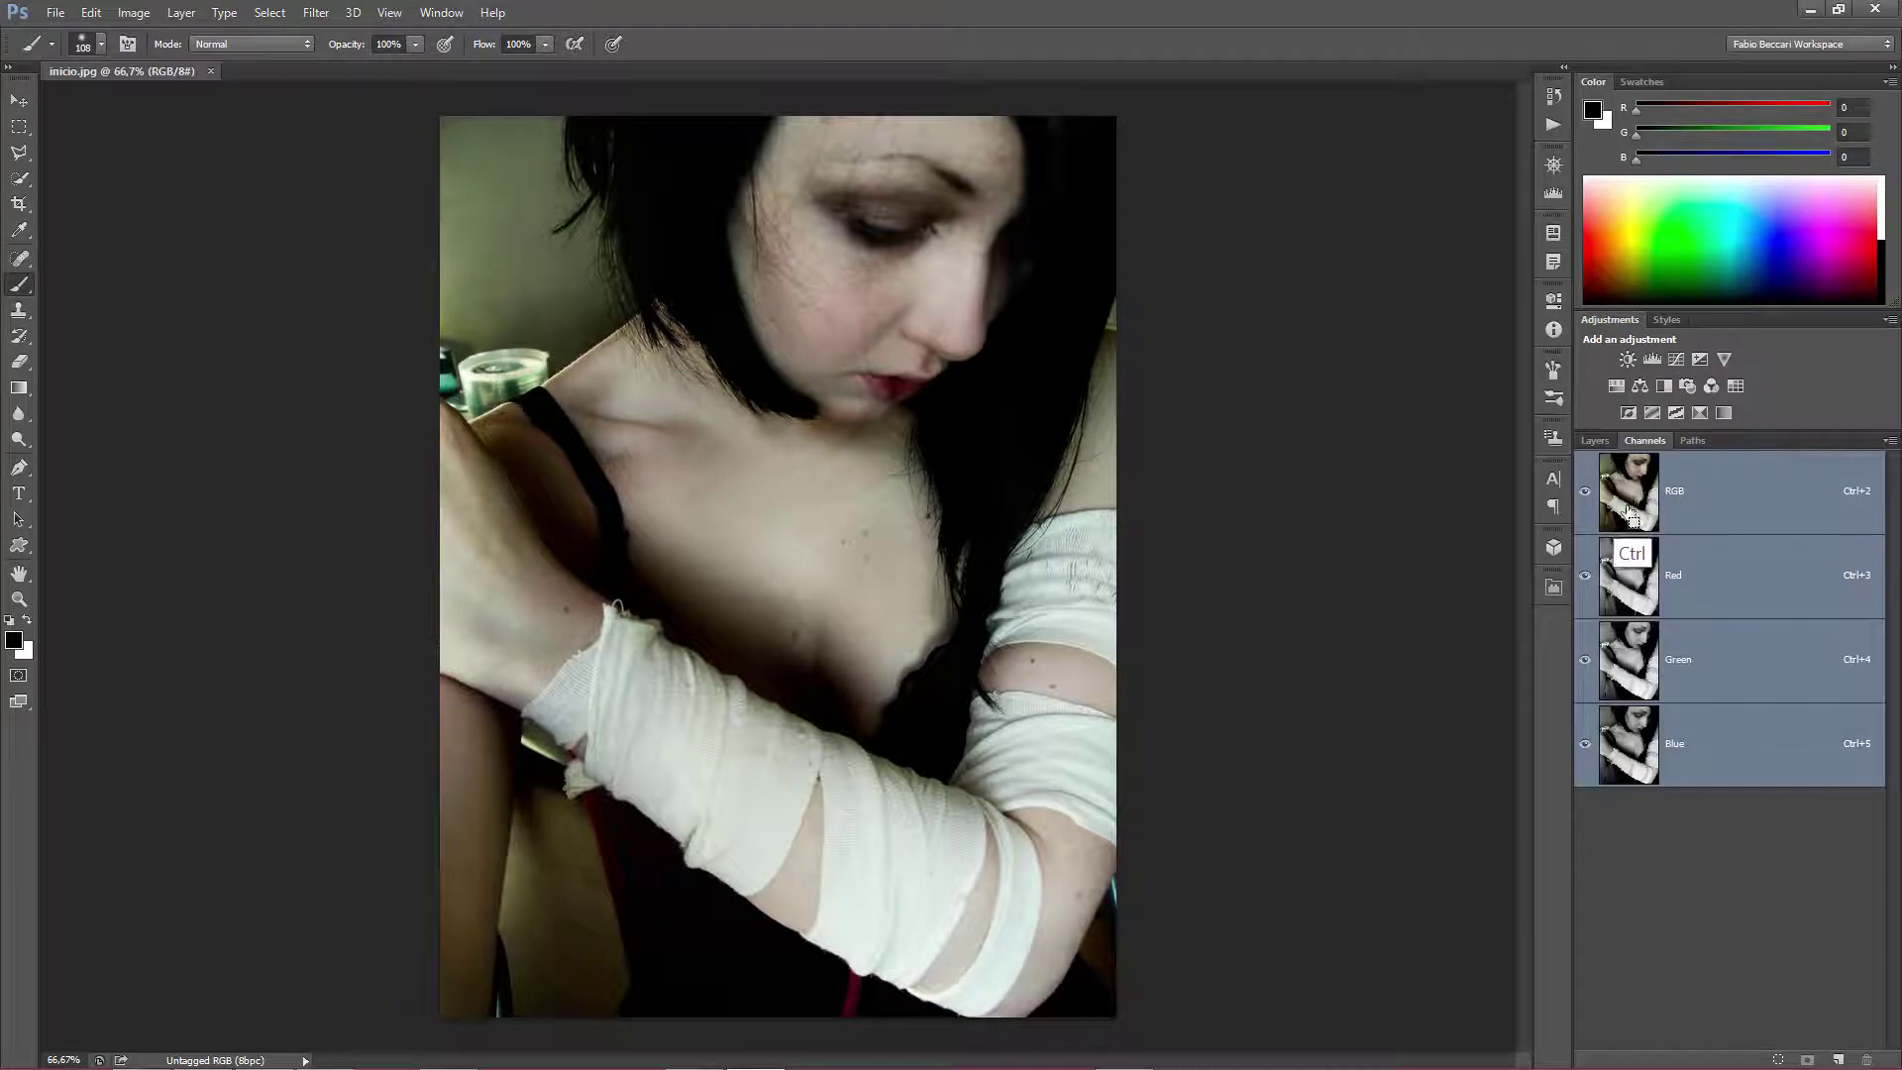
{"action": "left_click", "coordinate": [1630, 495], "text": "ctrl"}
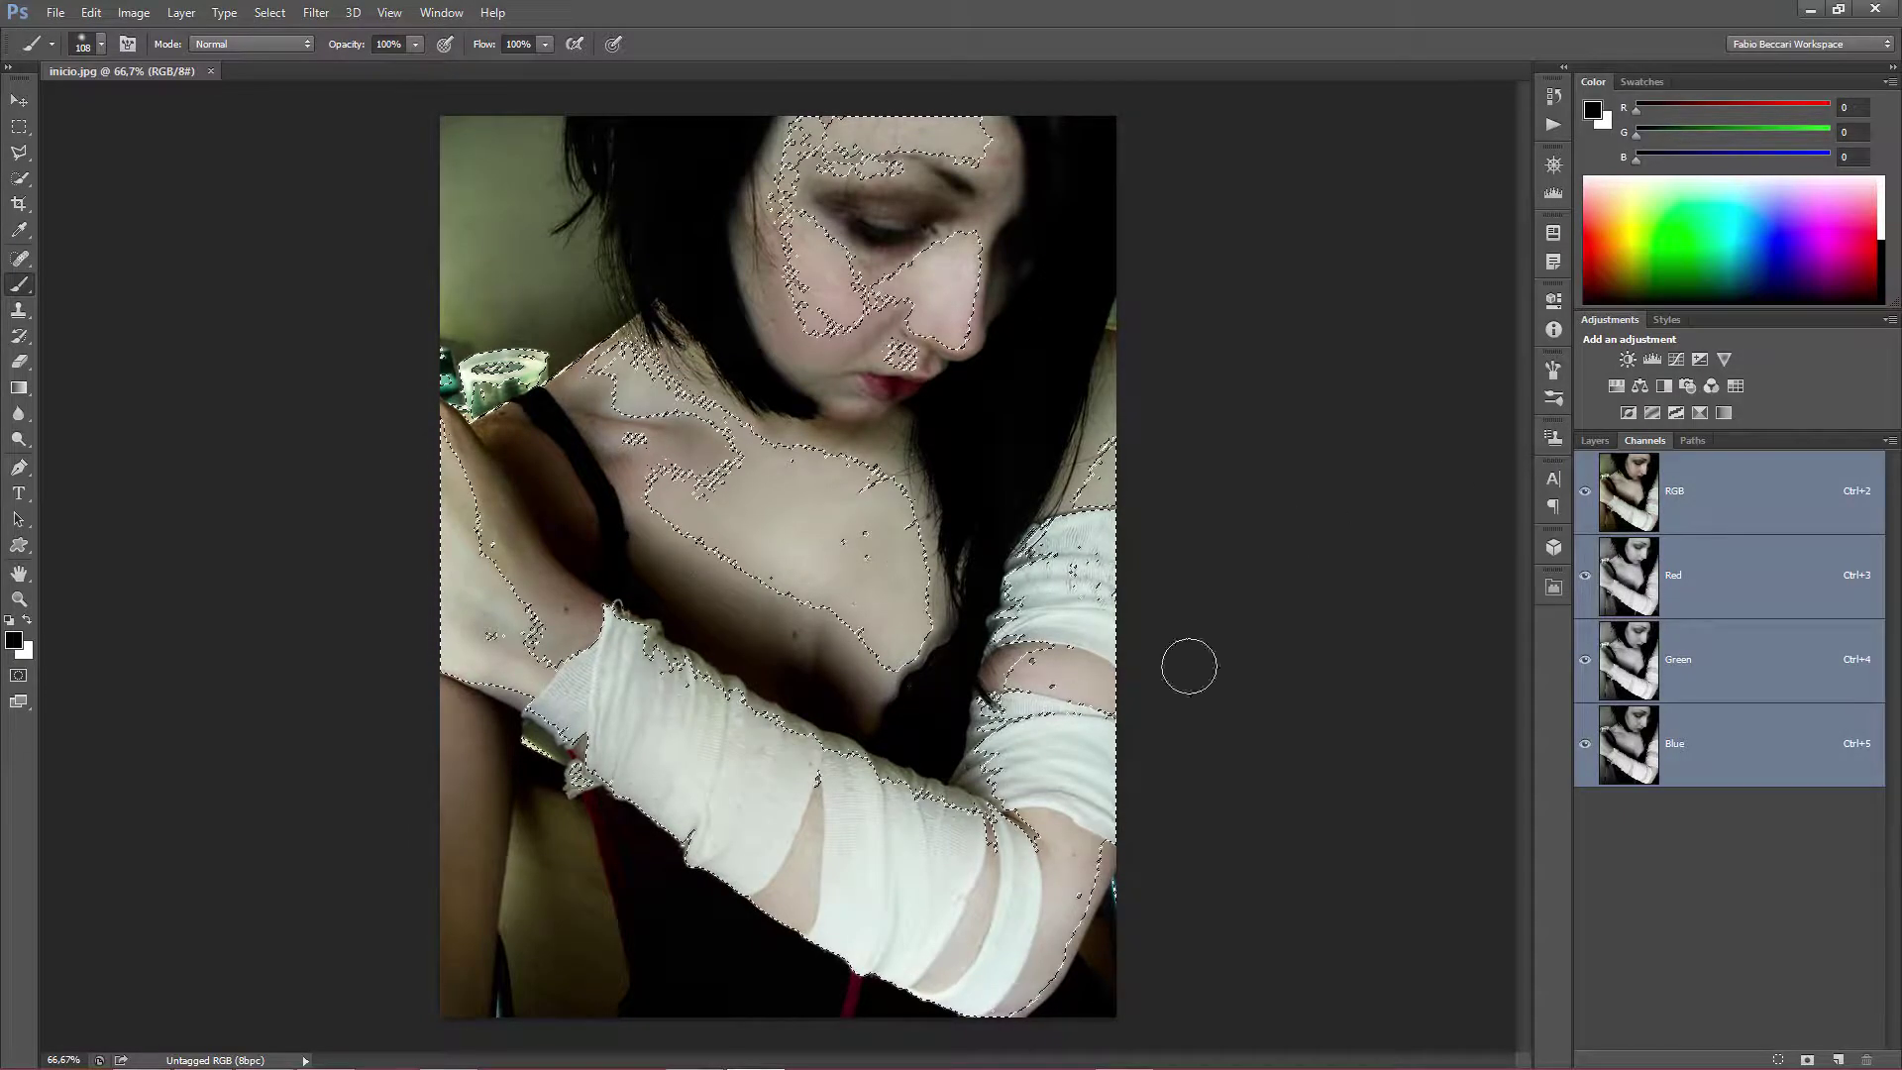
{"action": "left_click", "coordinate": [1589, 440]}
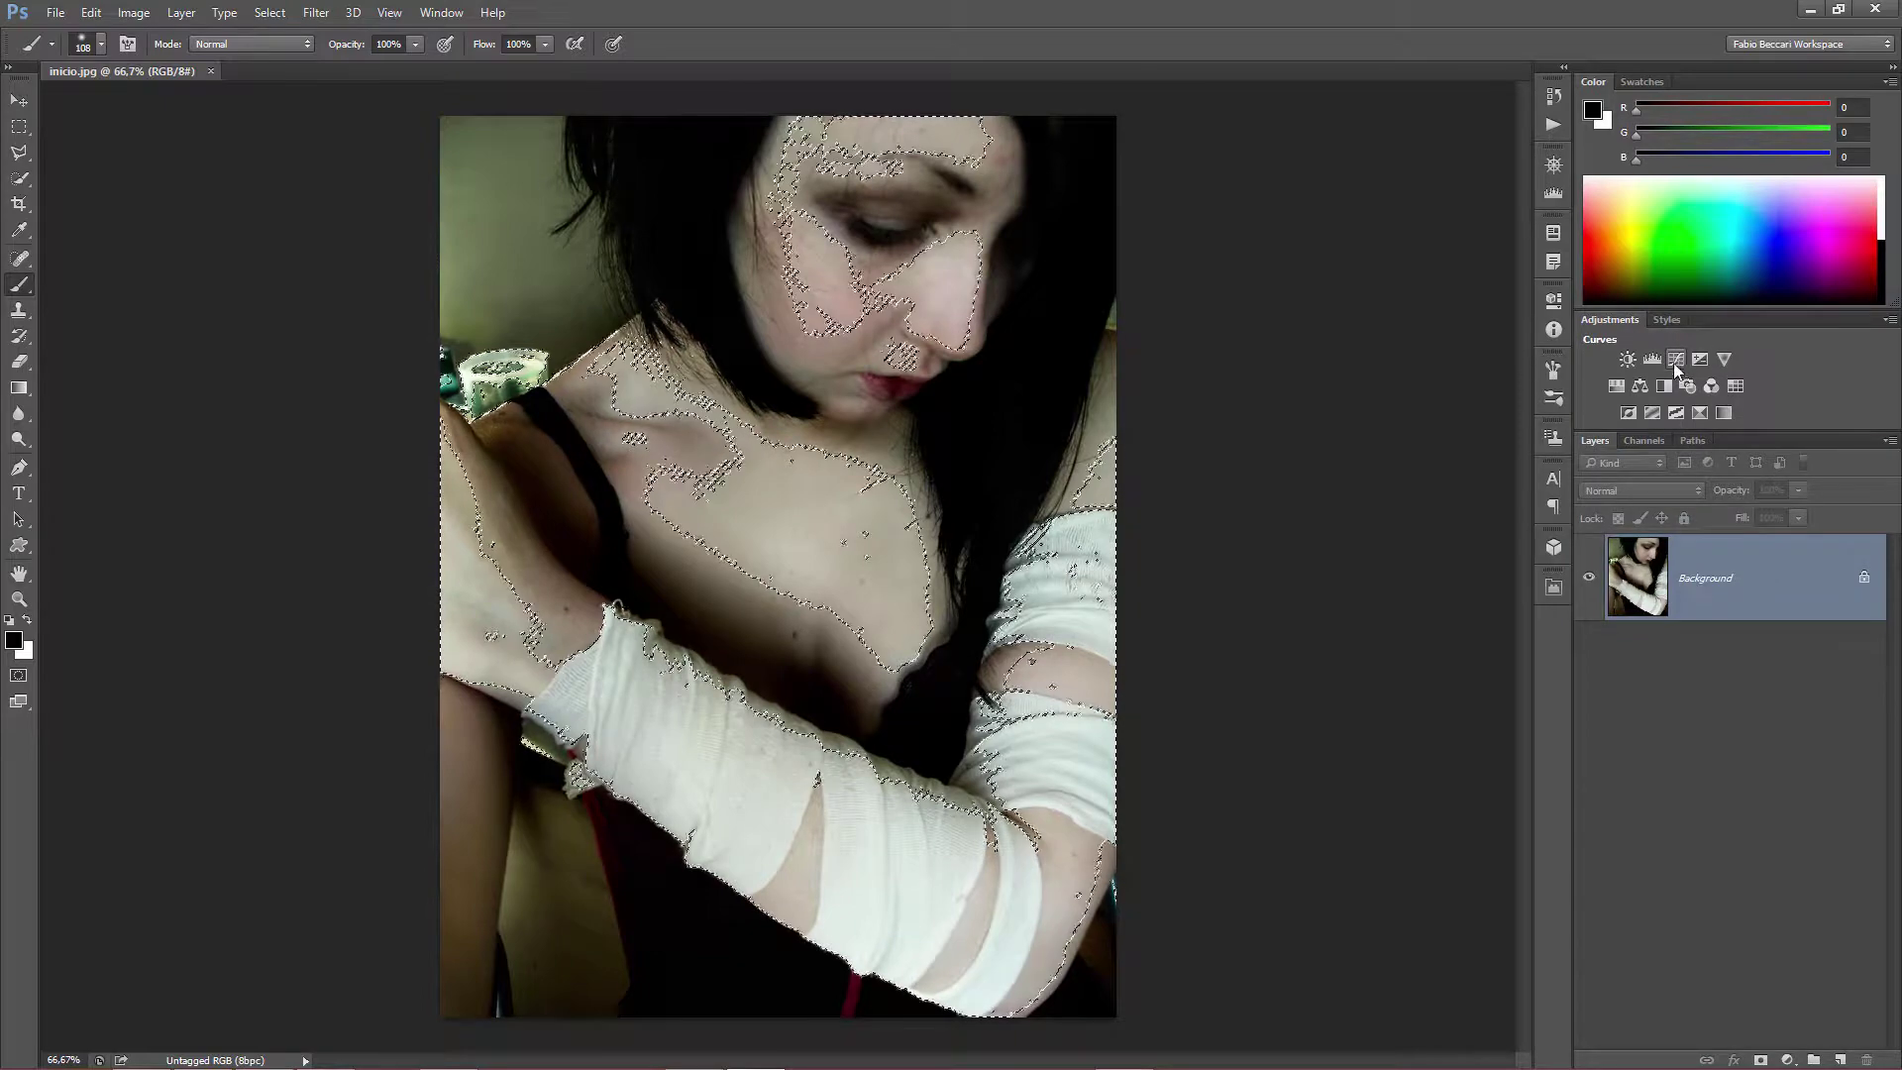
Add a Curves adjustment masked to the bright areas, pulling the midpoint down to darken.
{"action": "left_click", "coordinate": [1787, 1059]}
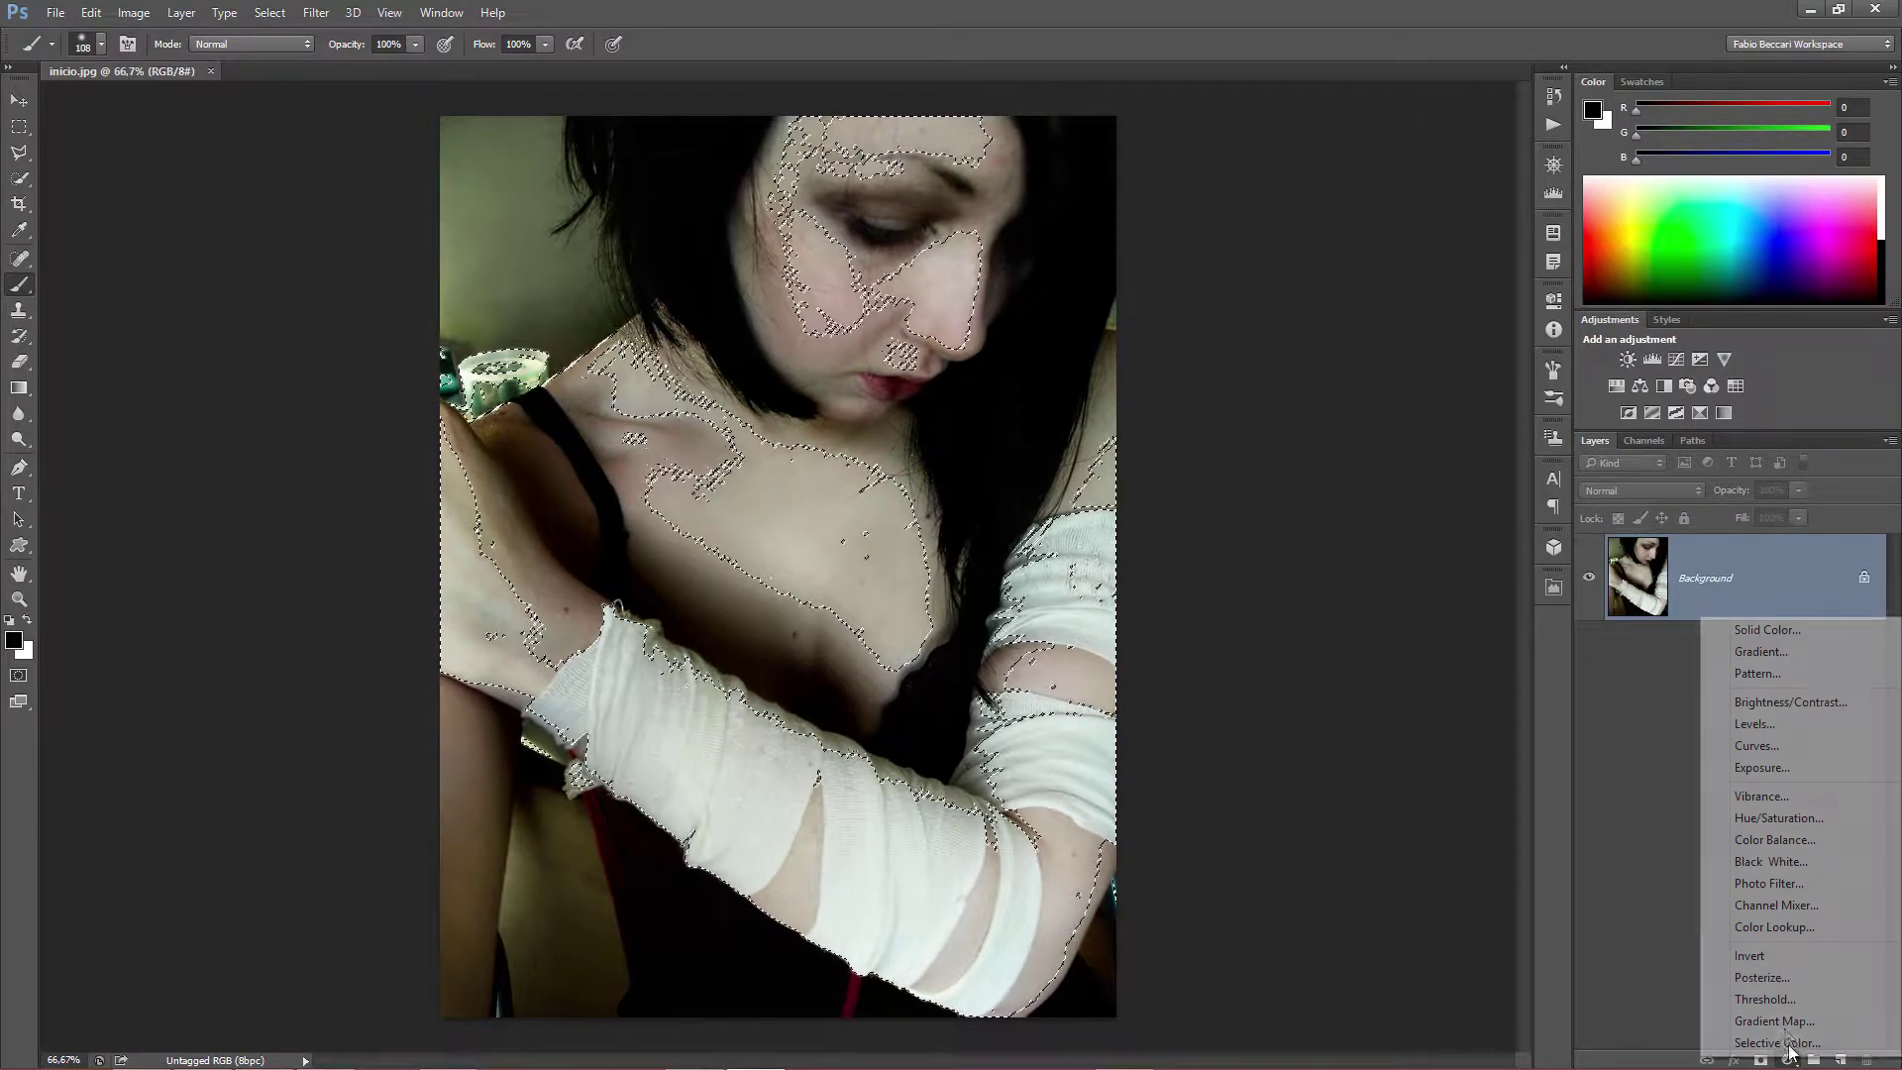
{"action": "left_click", "coordinate": [1756, 745]}
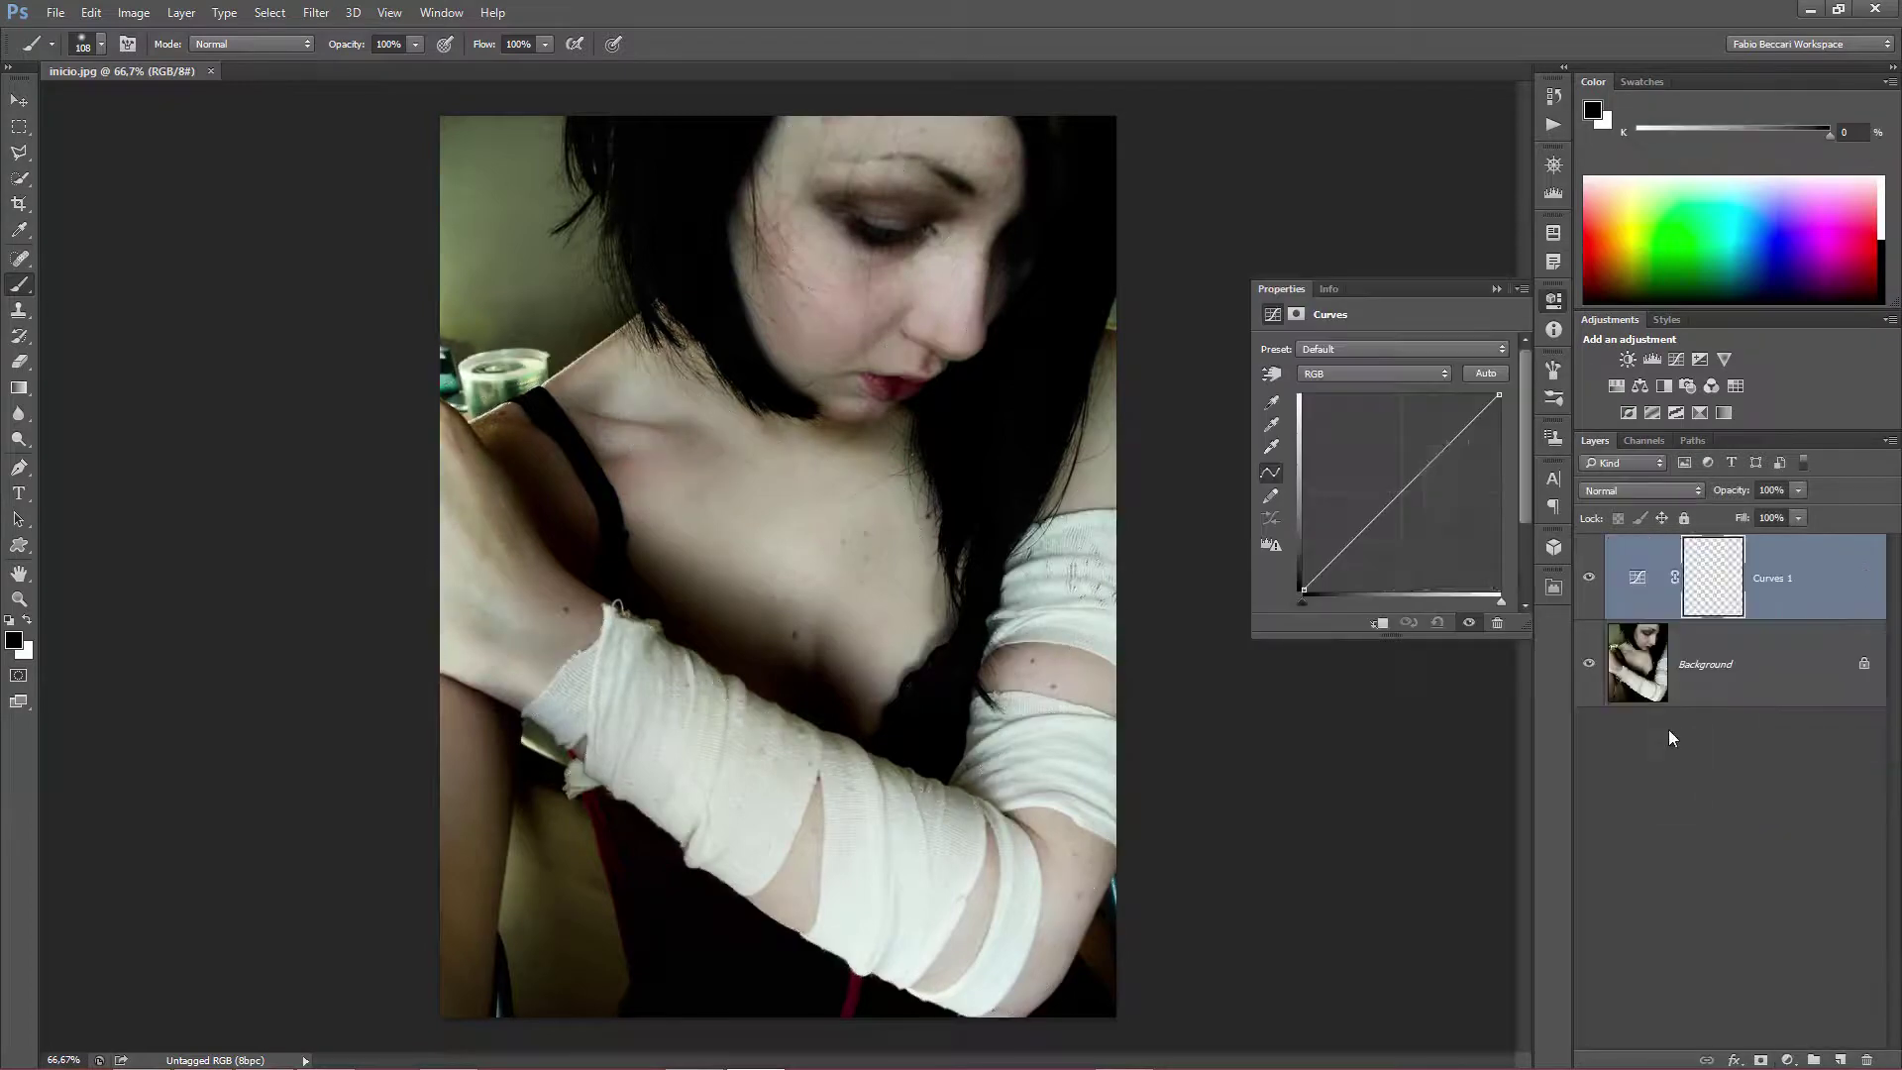
{"action": "left_click", "coordinate": [1352, 541]}
{"action": "left_click_drag", "start_coordinate": [1353, 541], "coordinate": [1369, 559]}
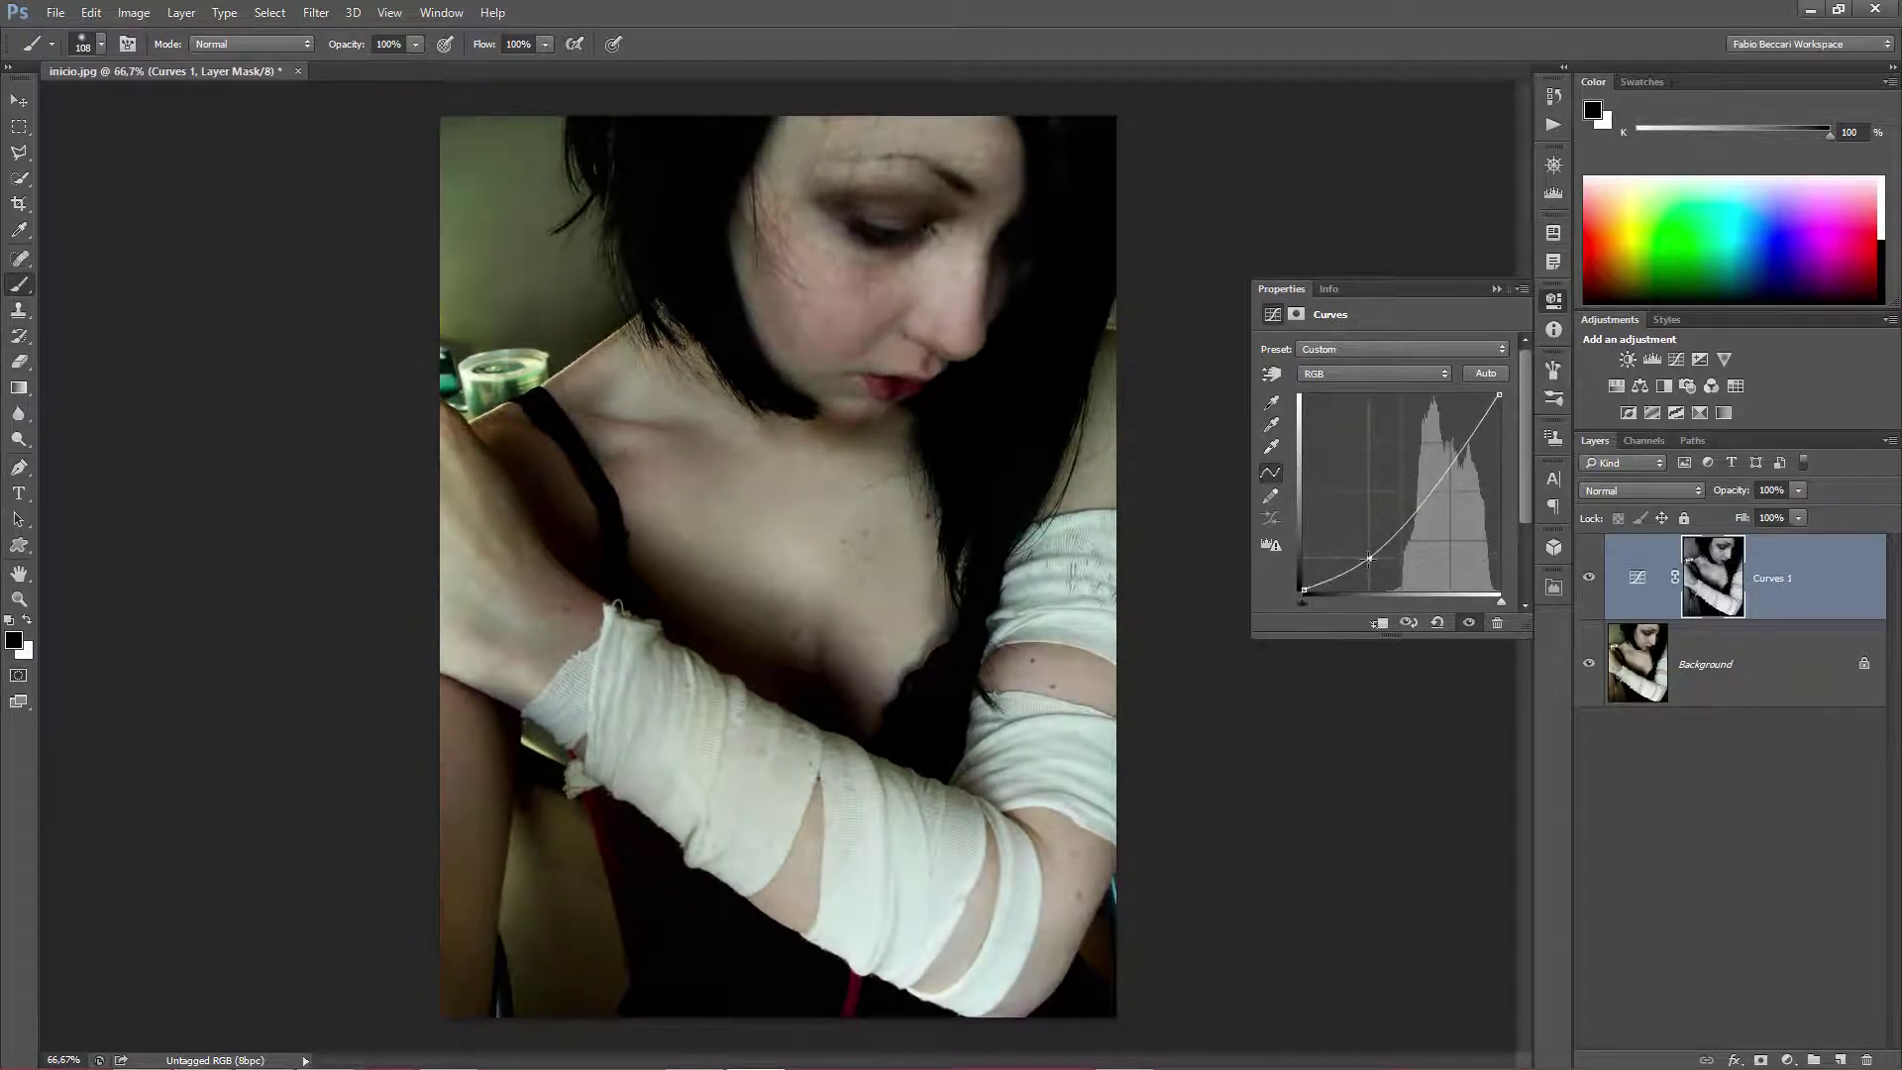
{"action": "left_click", "coordinate": [1589, 583]}
Combine Curves 1 and the Background layer into one smart object.
{"action": "key", "text": "ctrl+2"}
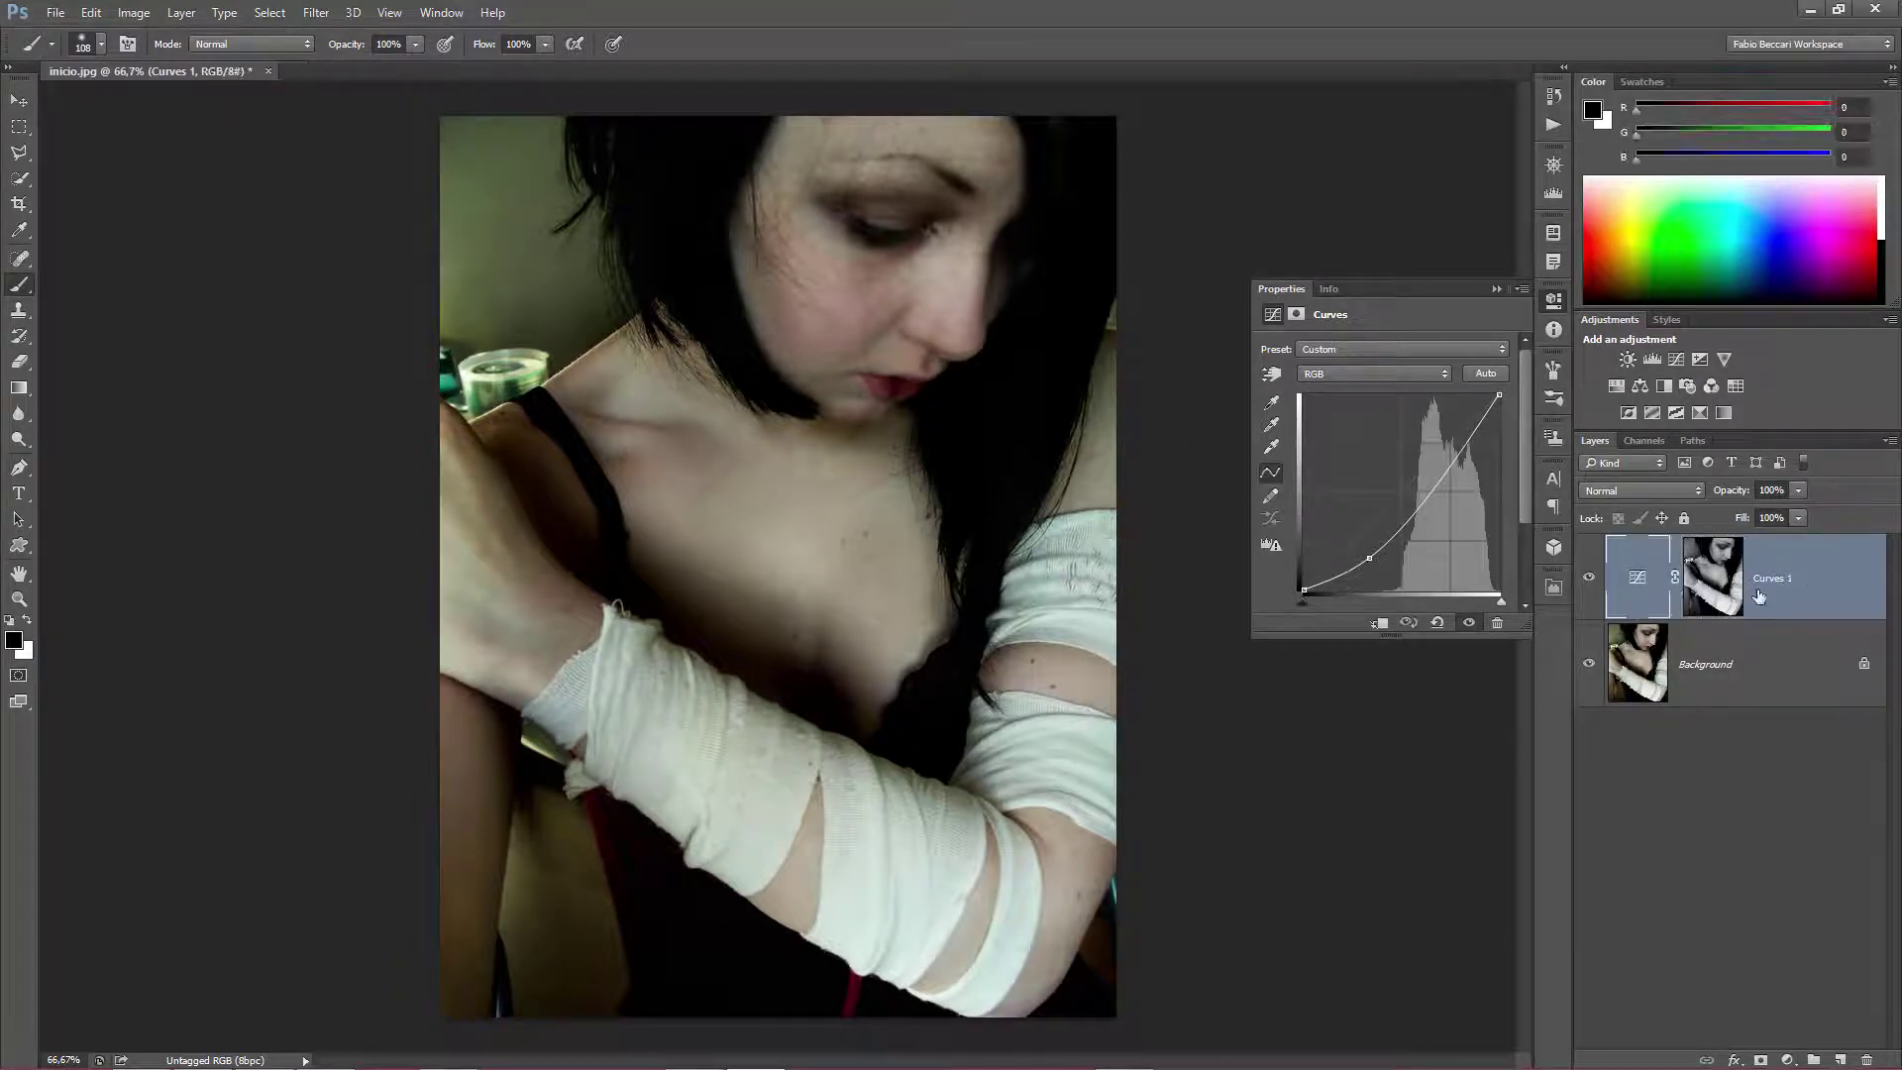
{"action": "key", "text": "ctrl"}
{"action": "left_click", "coordinate": [1816, 661], "text": "ctrl"}
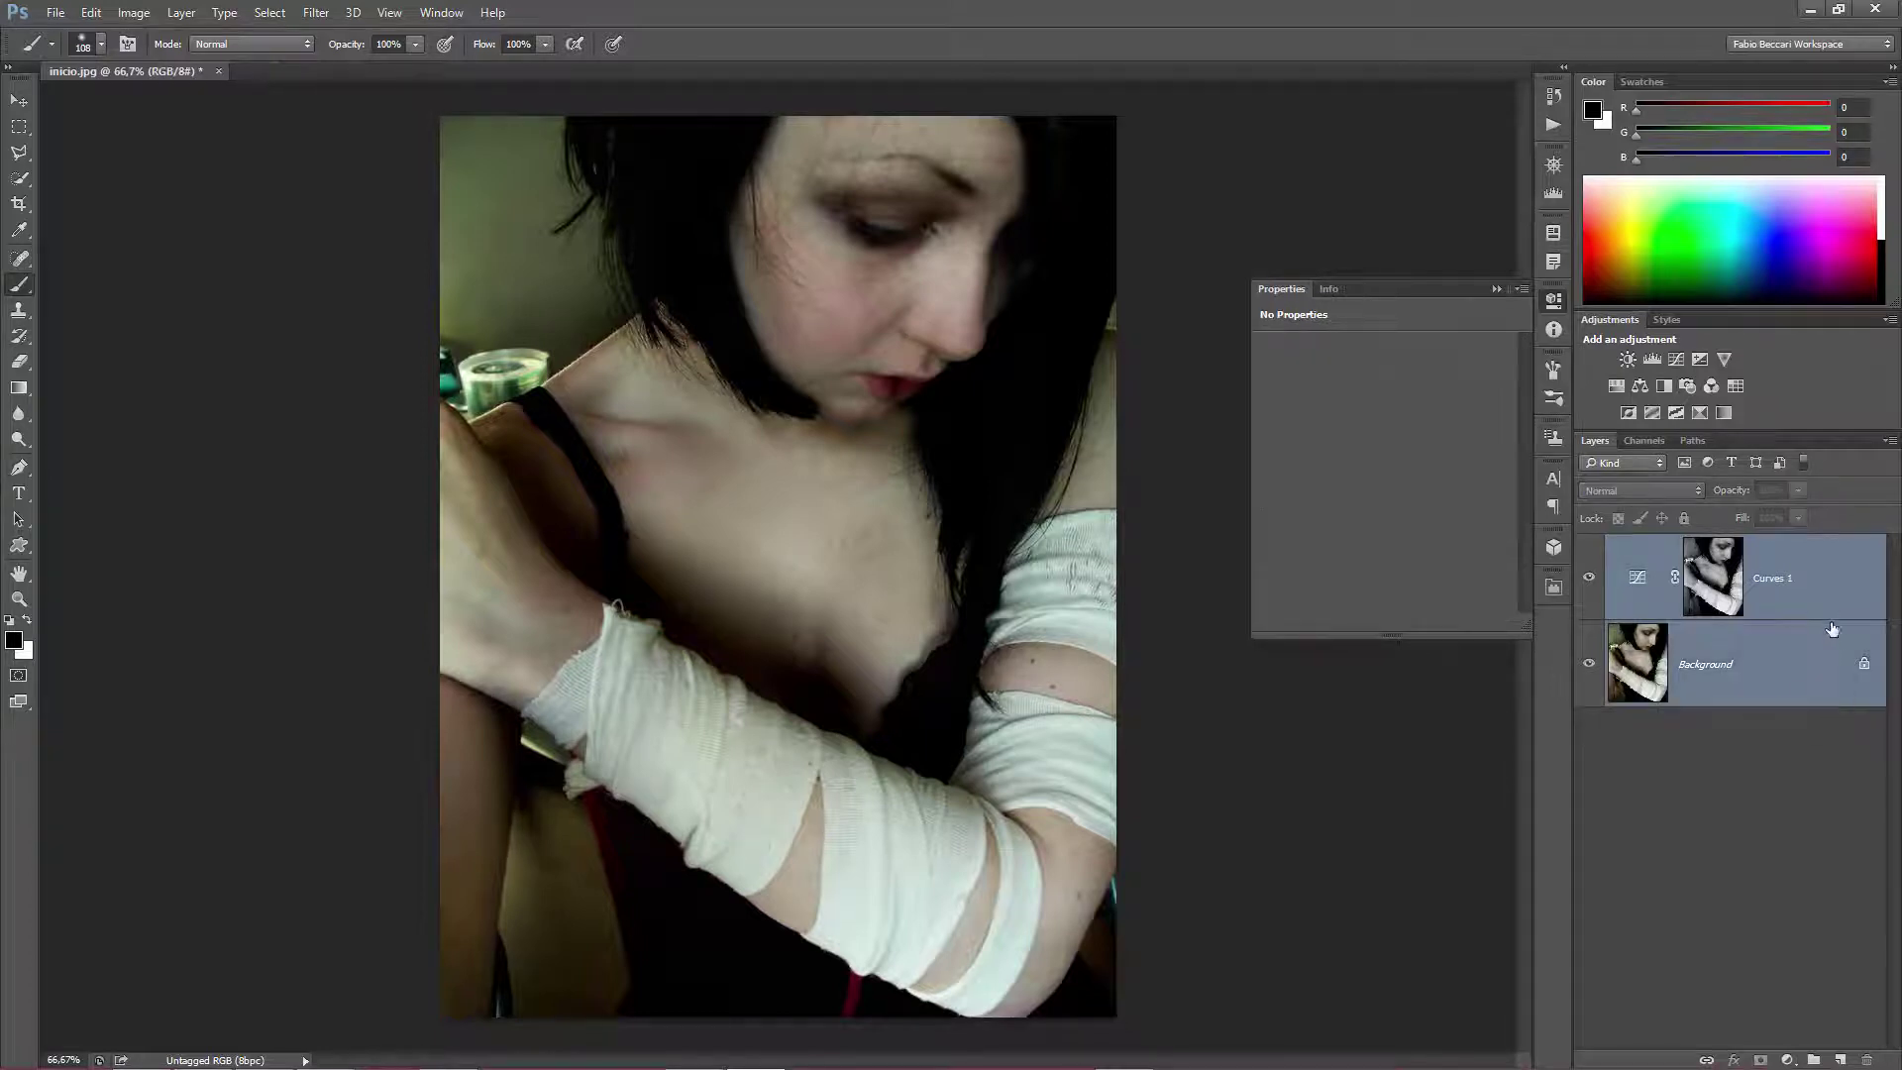
{"action": "right_click", "coordinate": [1830, 590]}
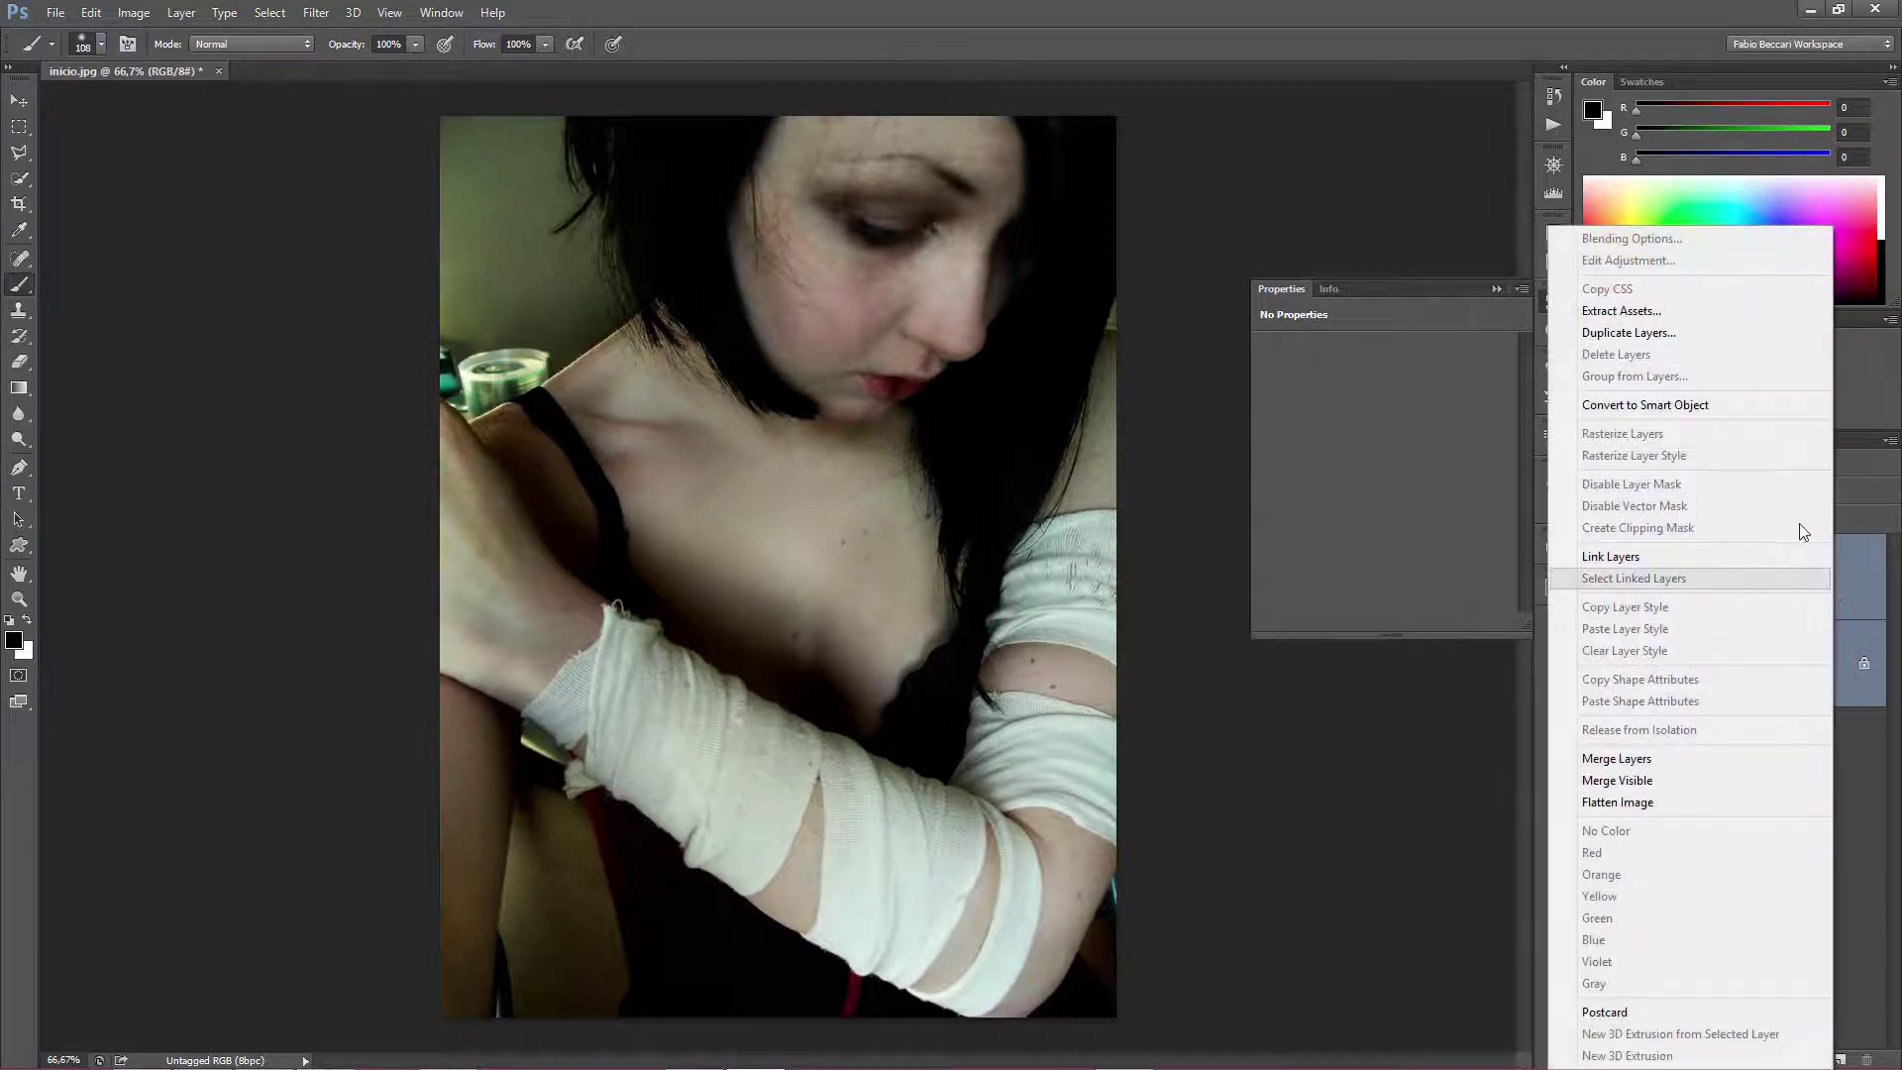
{"action": "left_click", "coordinate": [1648, 406]}
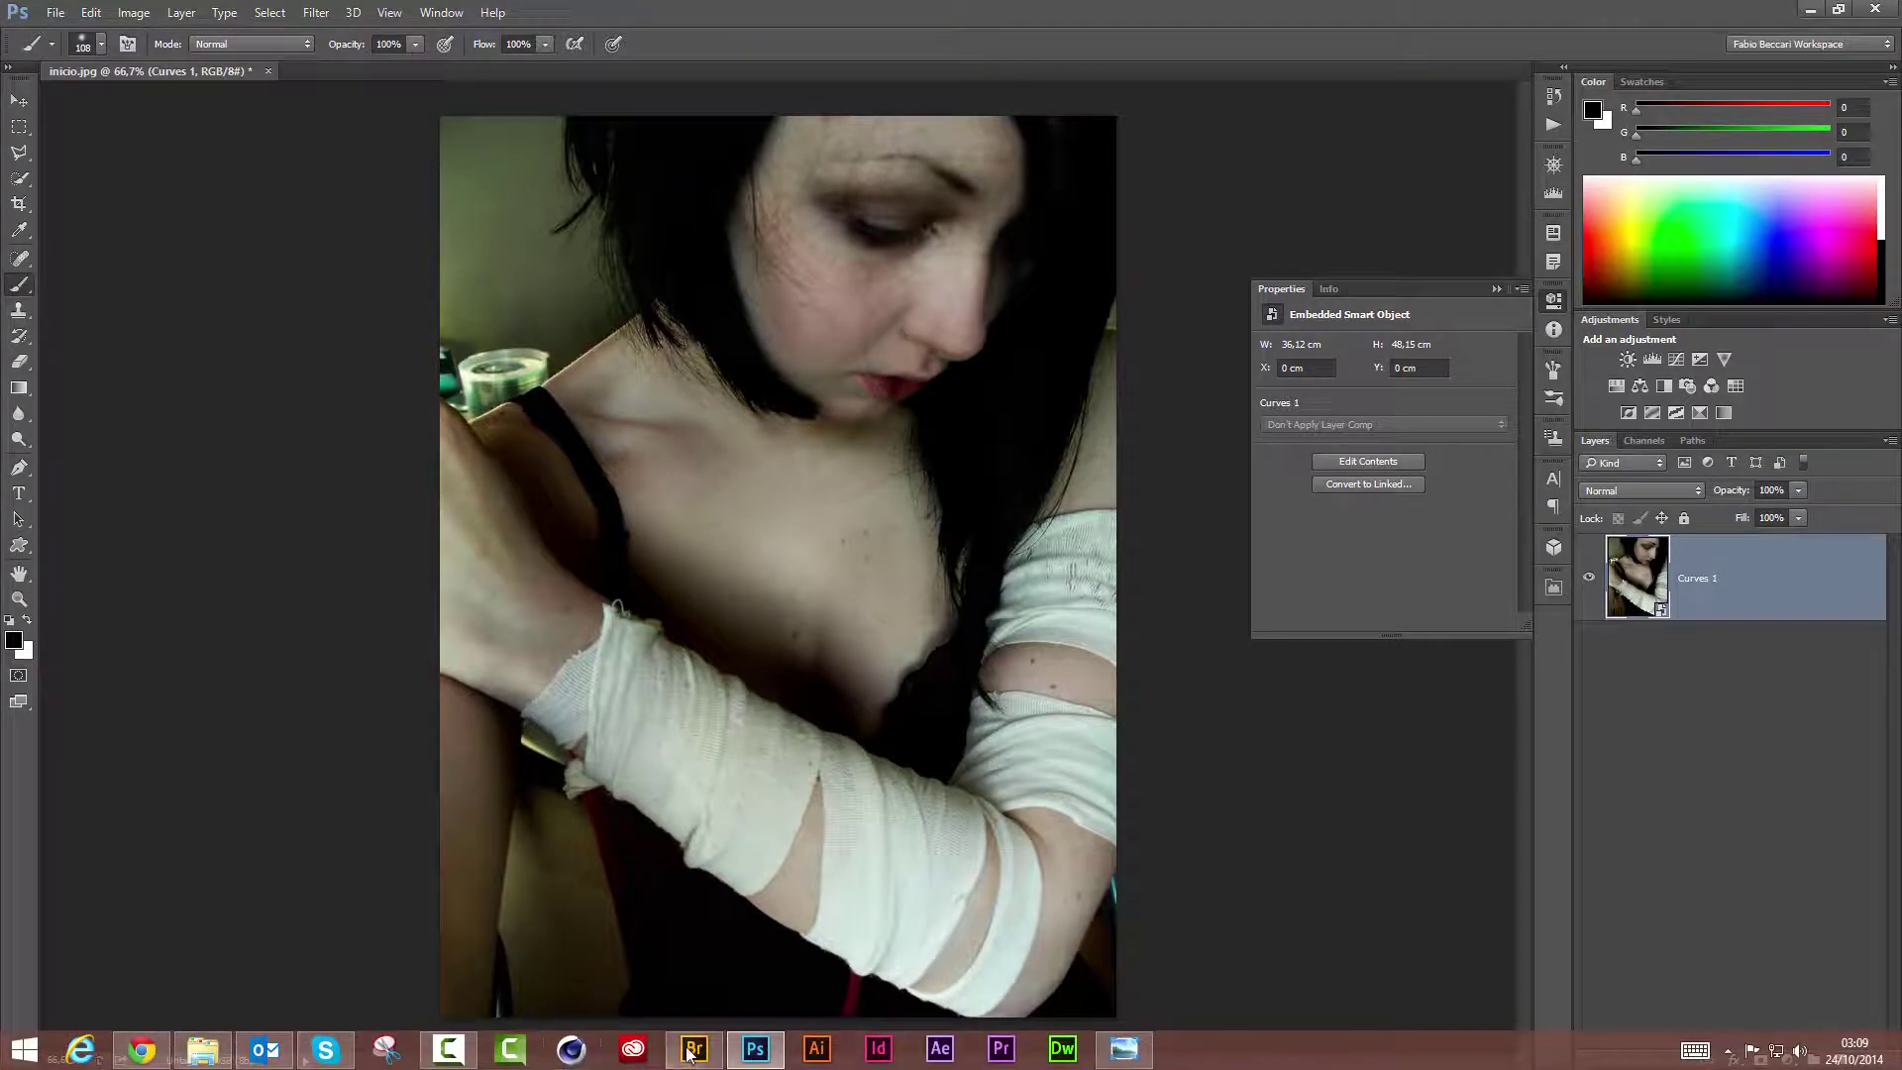
{"action": "left_click", "coordinate": [692, 1050]}
Place the torn-wall texture 1.jpg into the Photoshop portrait with Place > In Photoshop.
{"action": "left_click", "coordinate": [743, 367]}
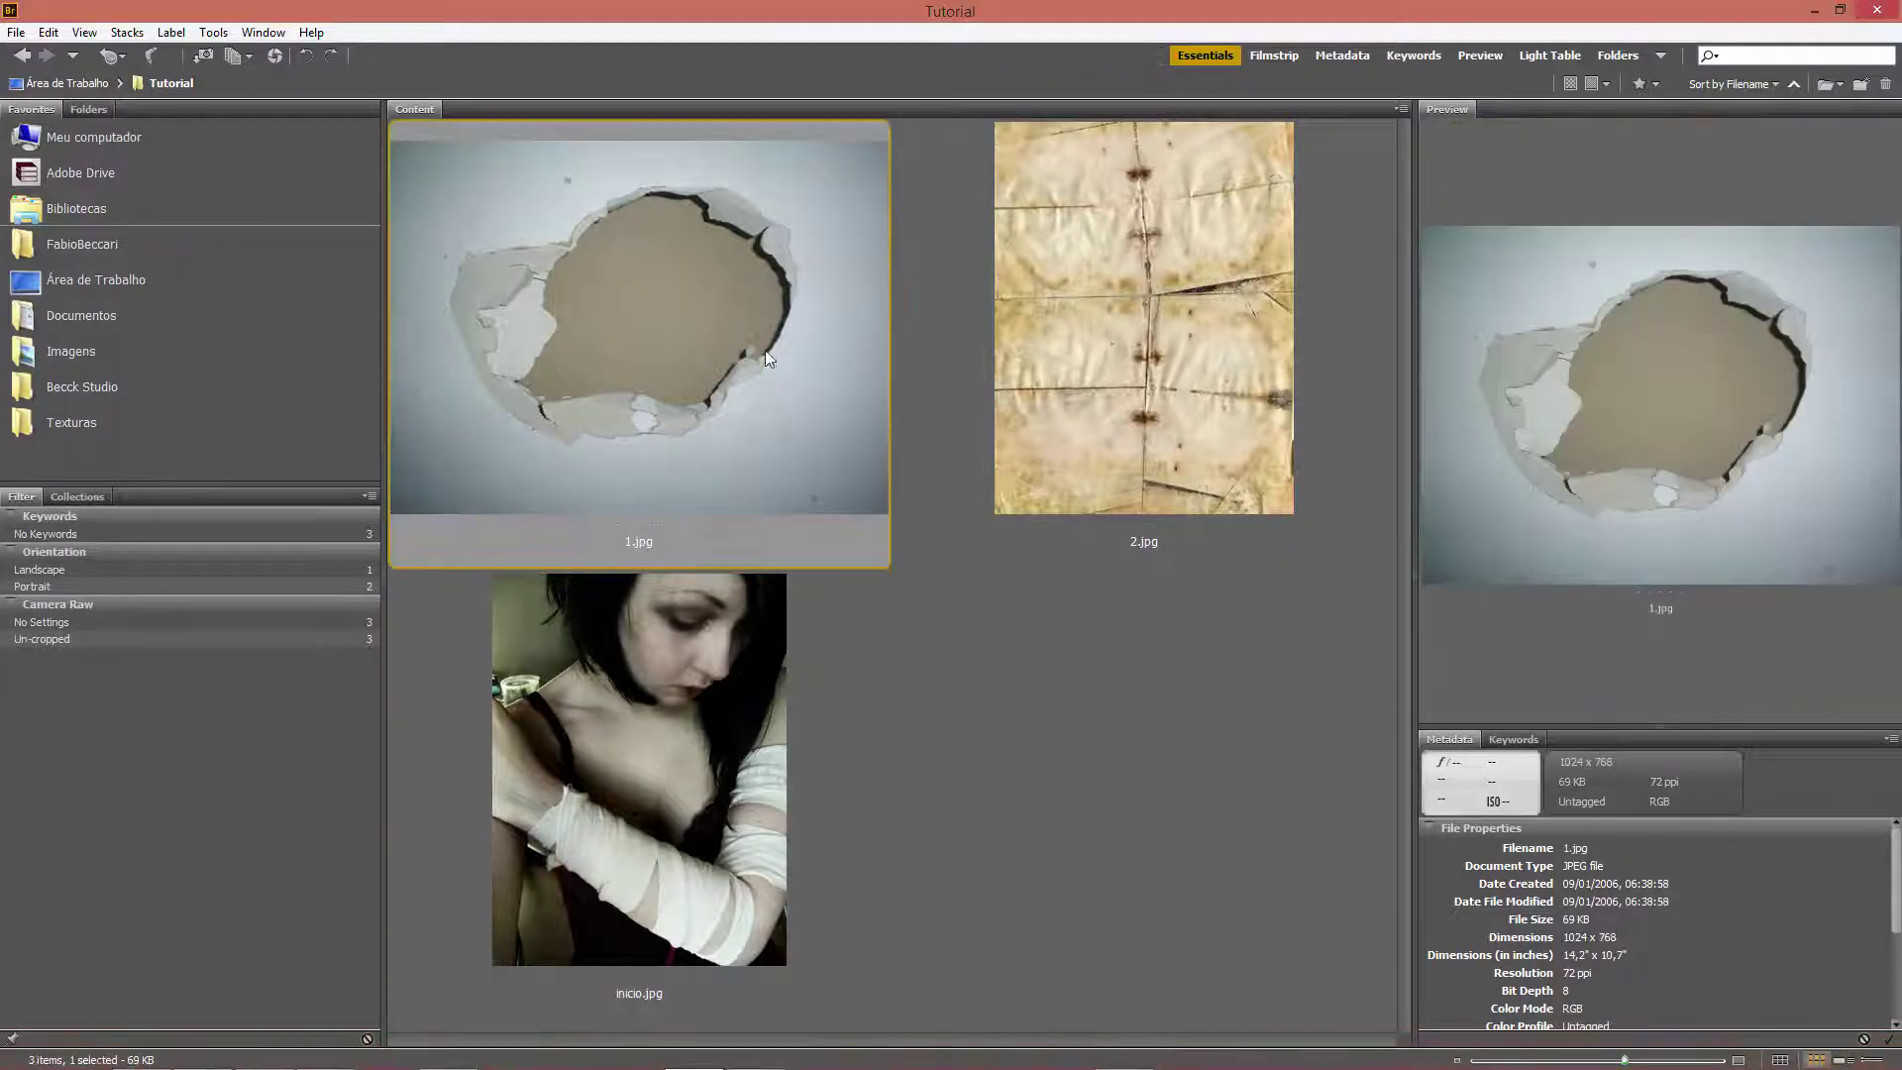
{"action": "right_click", "coordinate": [710, 316]}
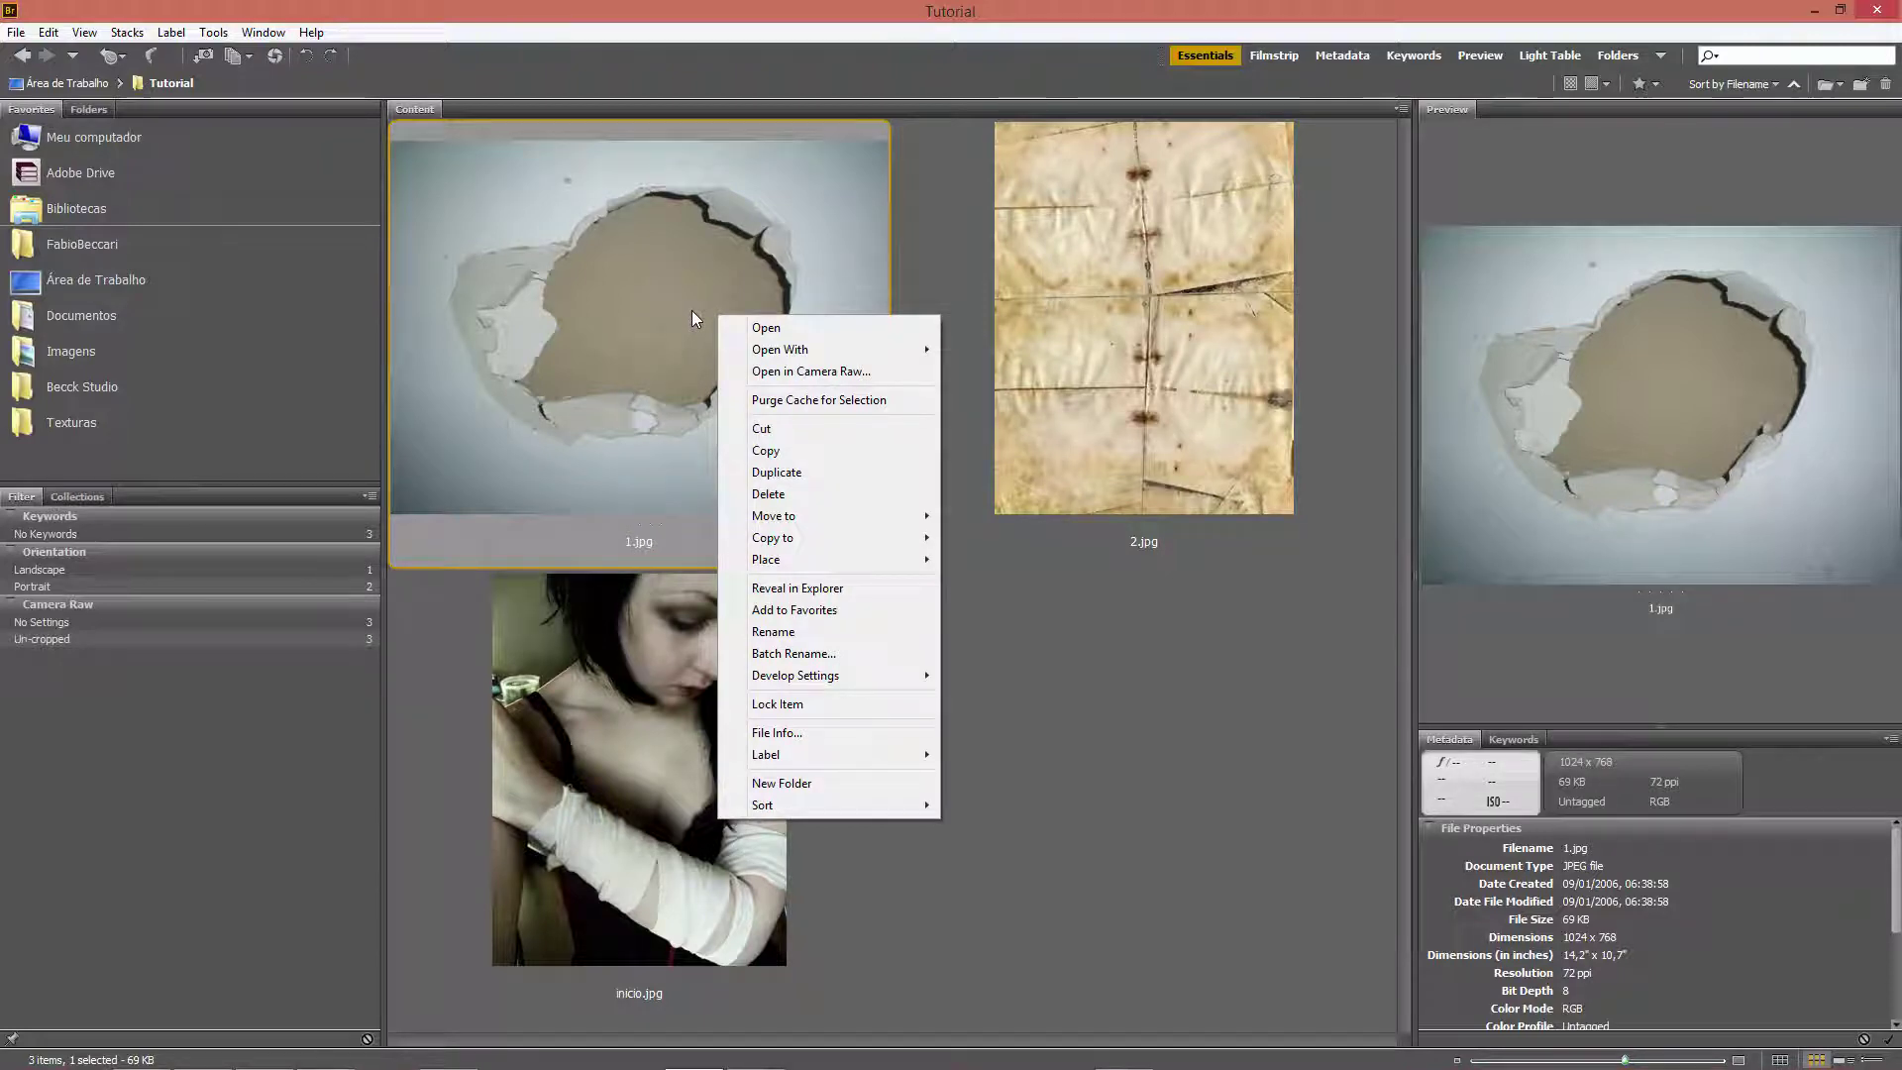
{"action": "mouse_move", "coordinate": [767, 559]}
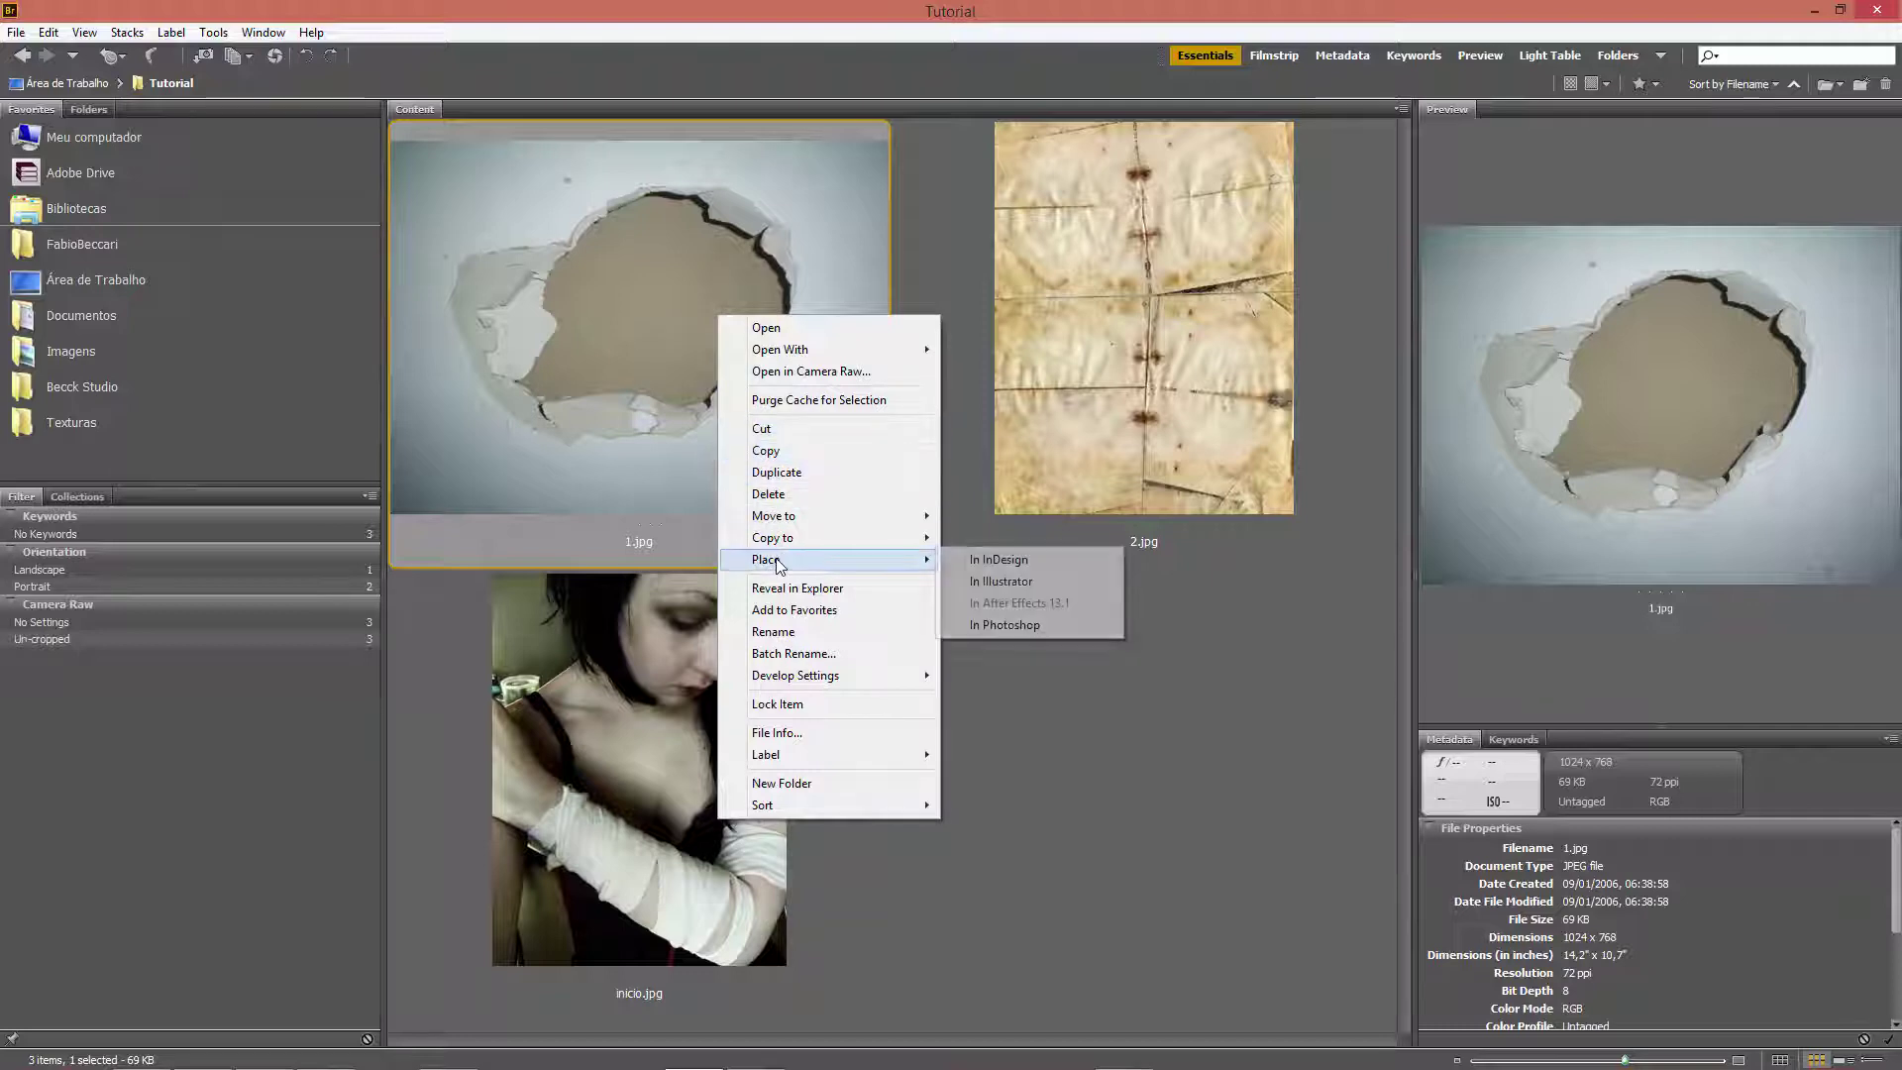
{"action": "right_click", "coordinate": [693, 297]}
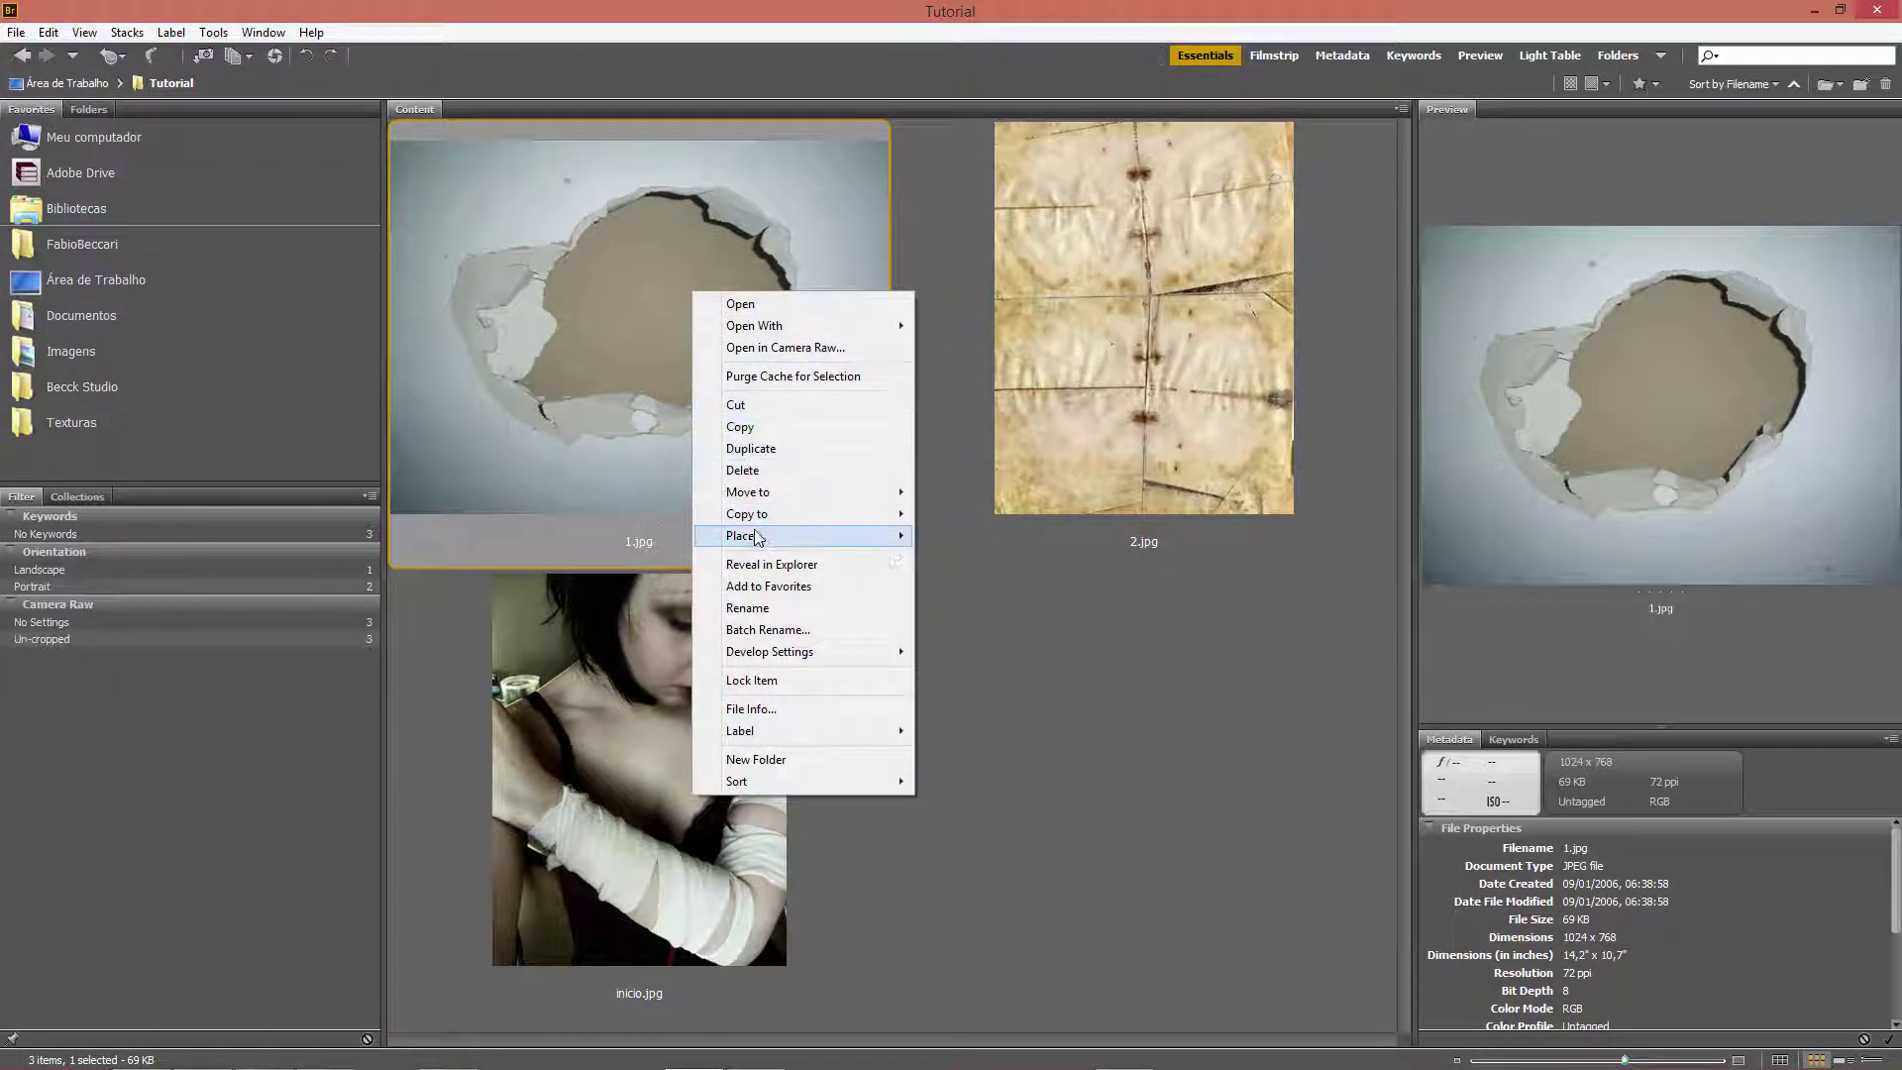
{"action": "mouse_move", "coordinate": [740, 535]}
{"action": "left_click", "coordinate": [977, 605]}
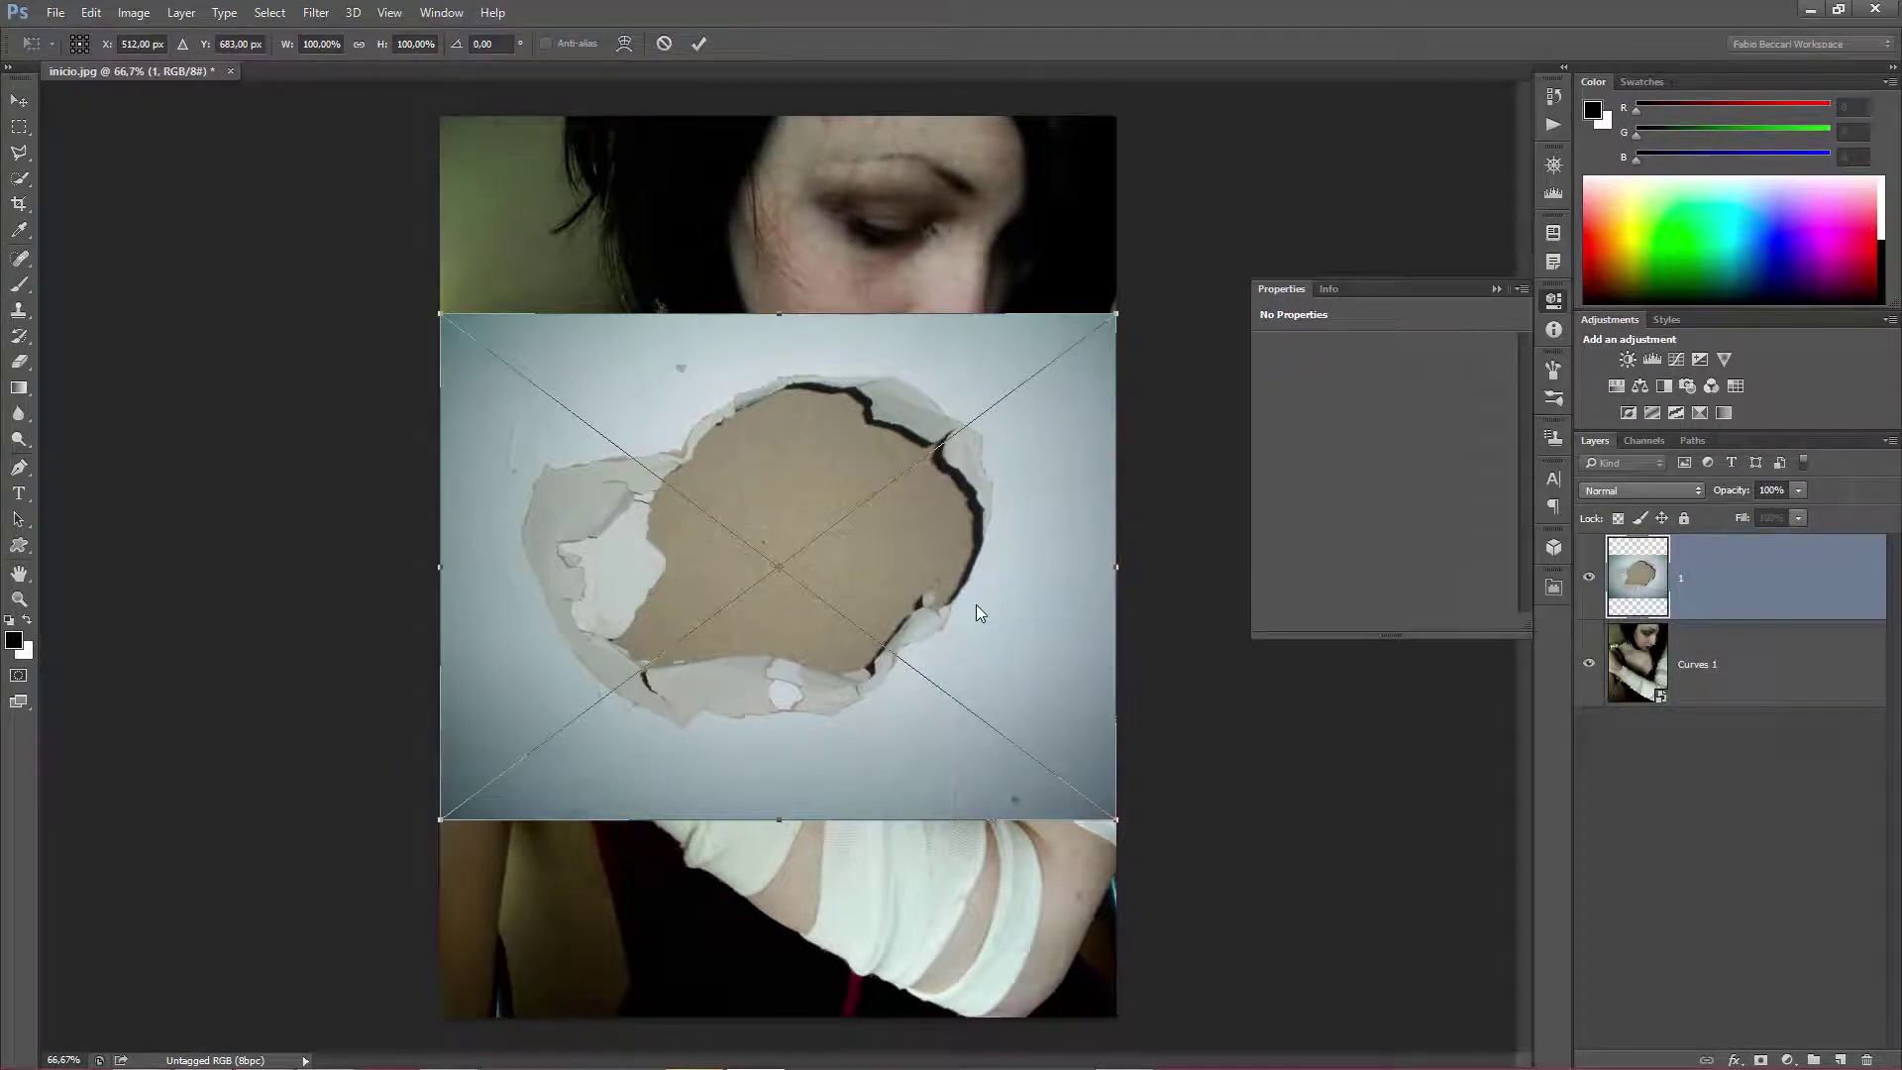
Commit the placed torn-wall layer and set up a soft 108 px Brush with 0% hardness.
{"action": "key", "text": "Return"}
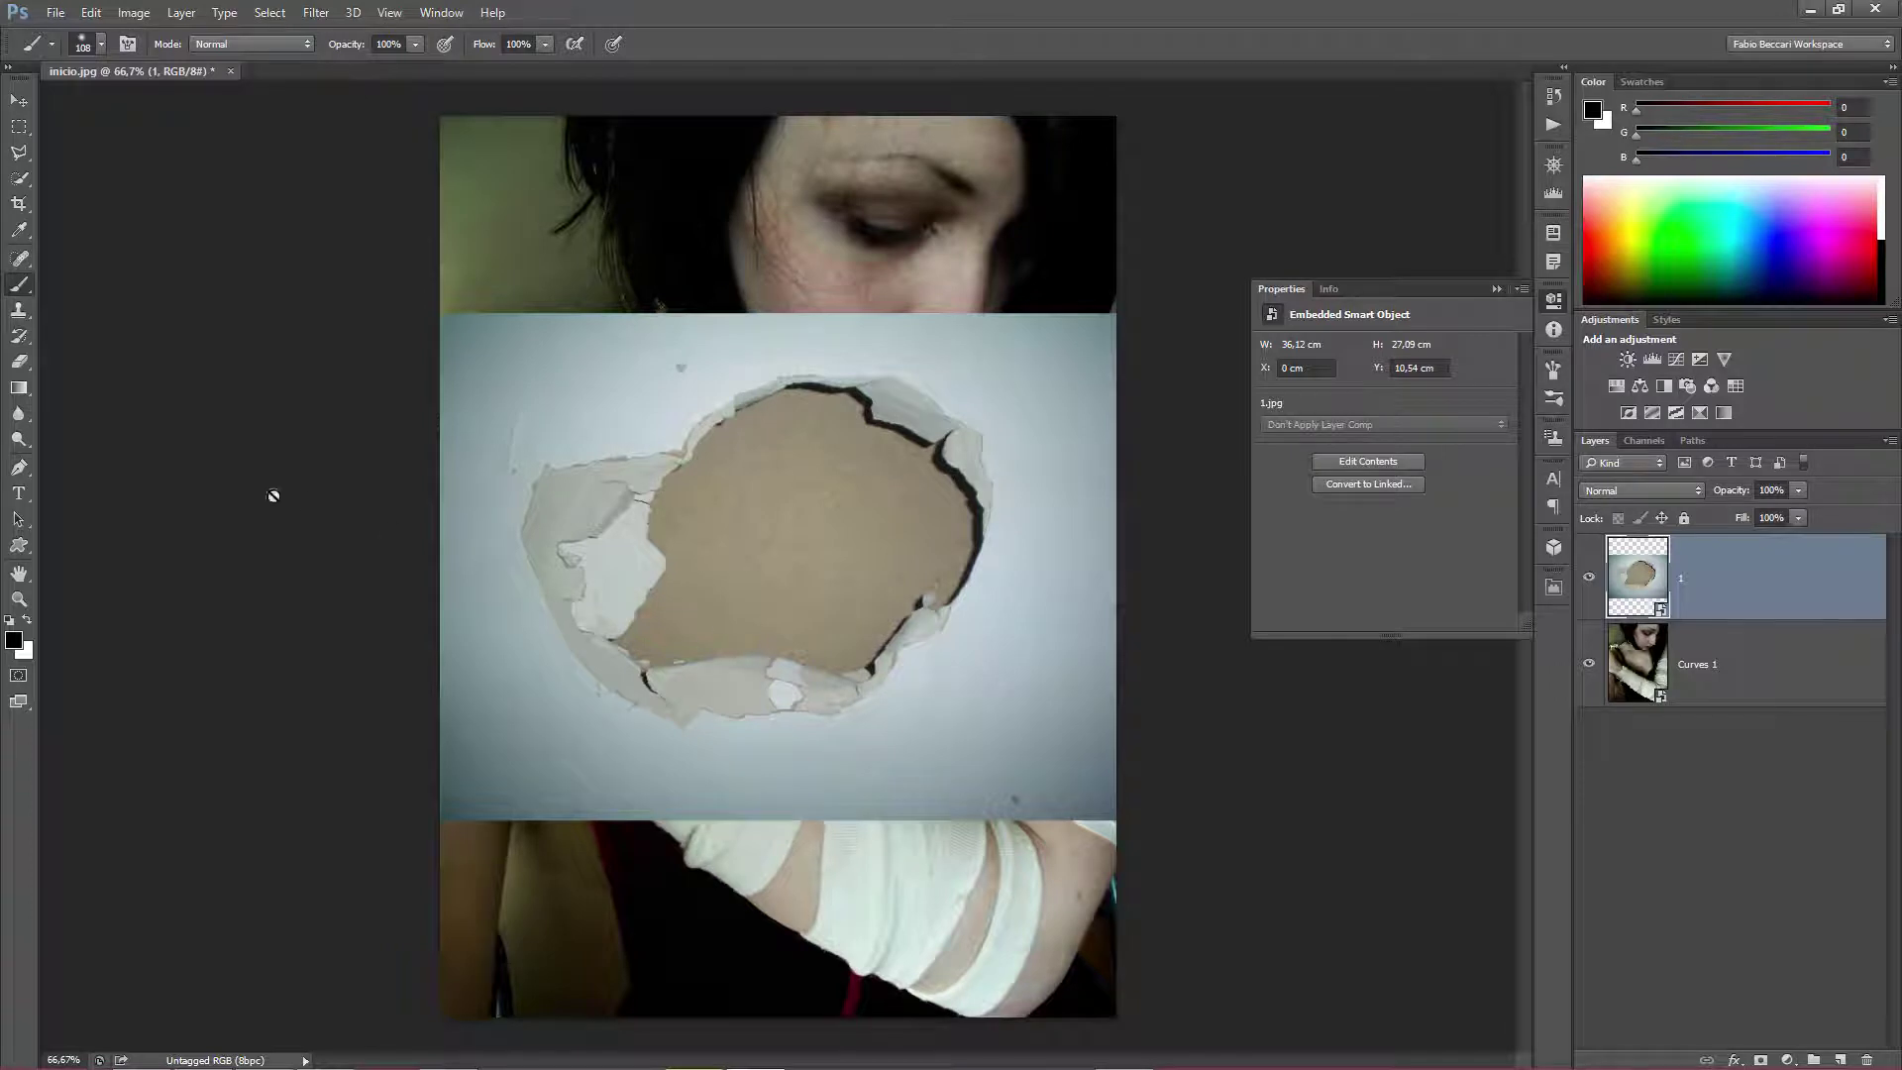
{"action": "right_click", "coordinate": [25, 295]}
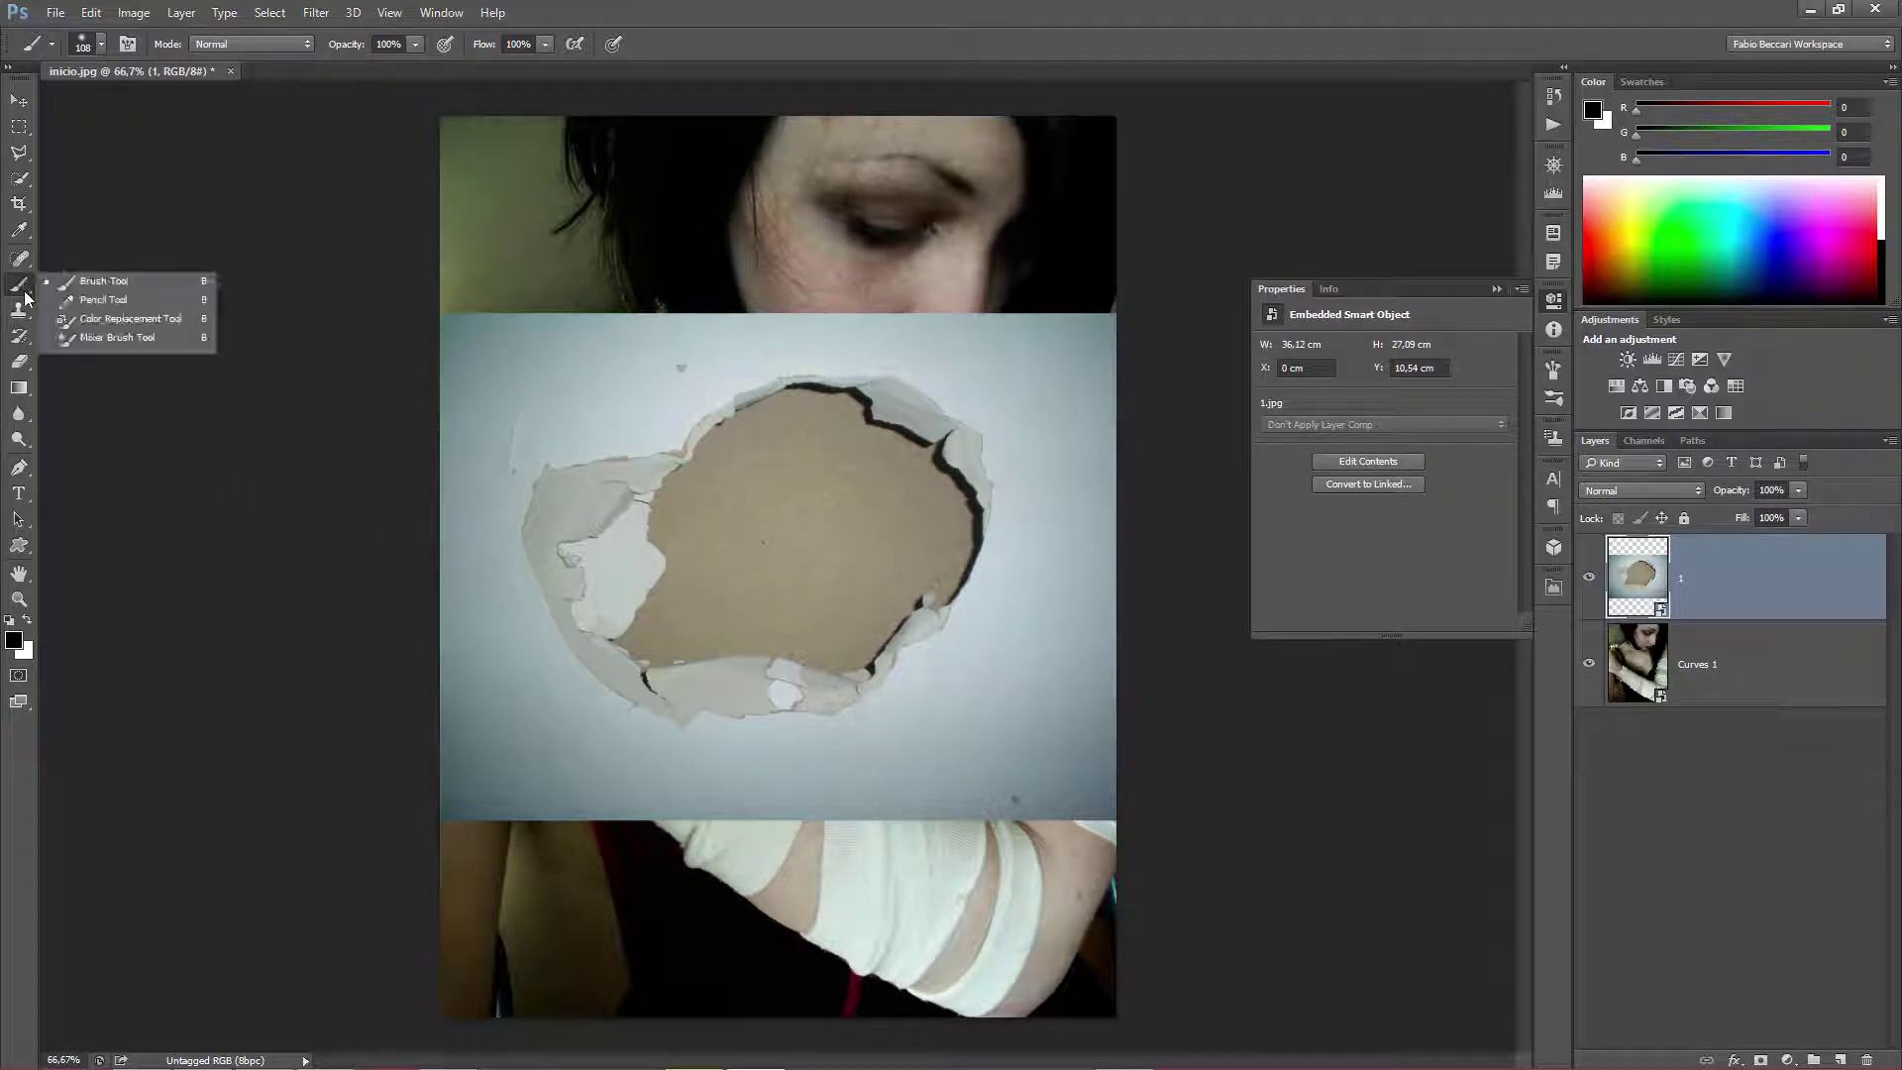
{"action": "left_click", "coordinate": [74, 288]}
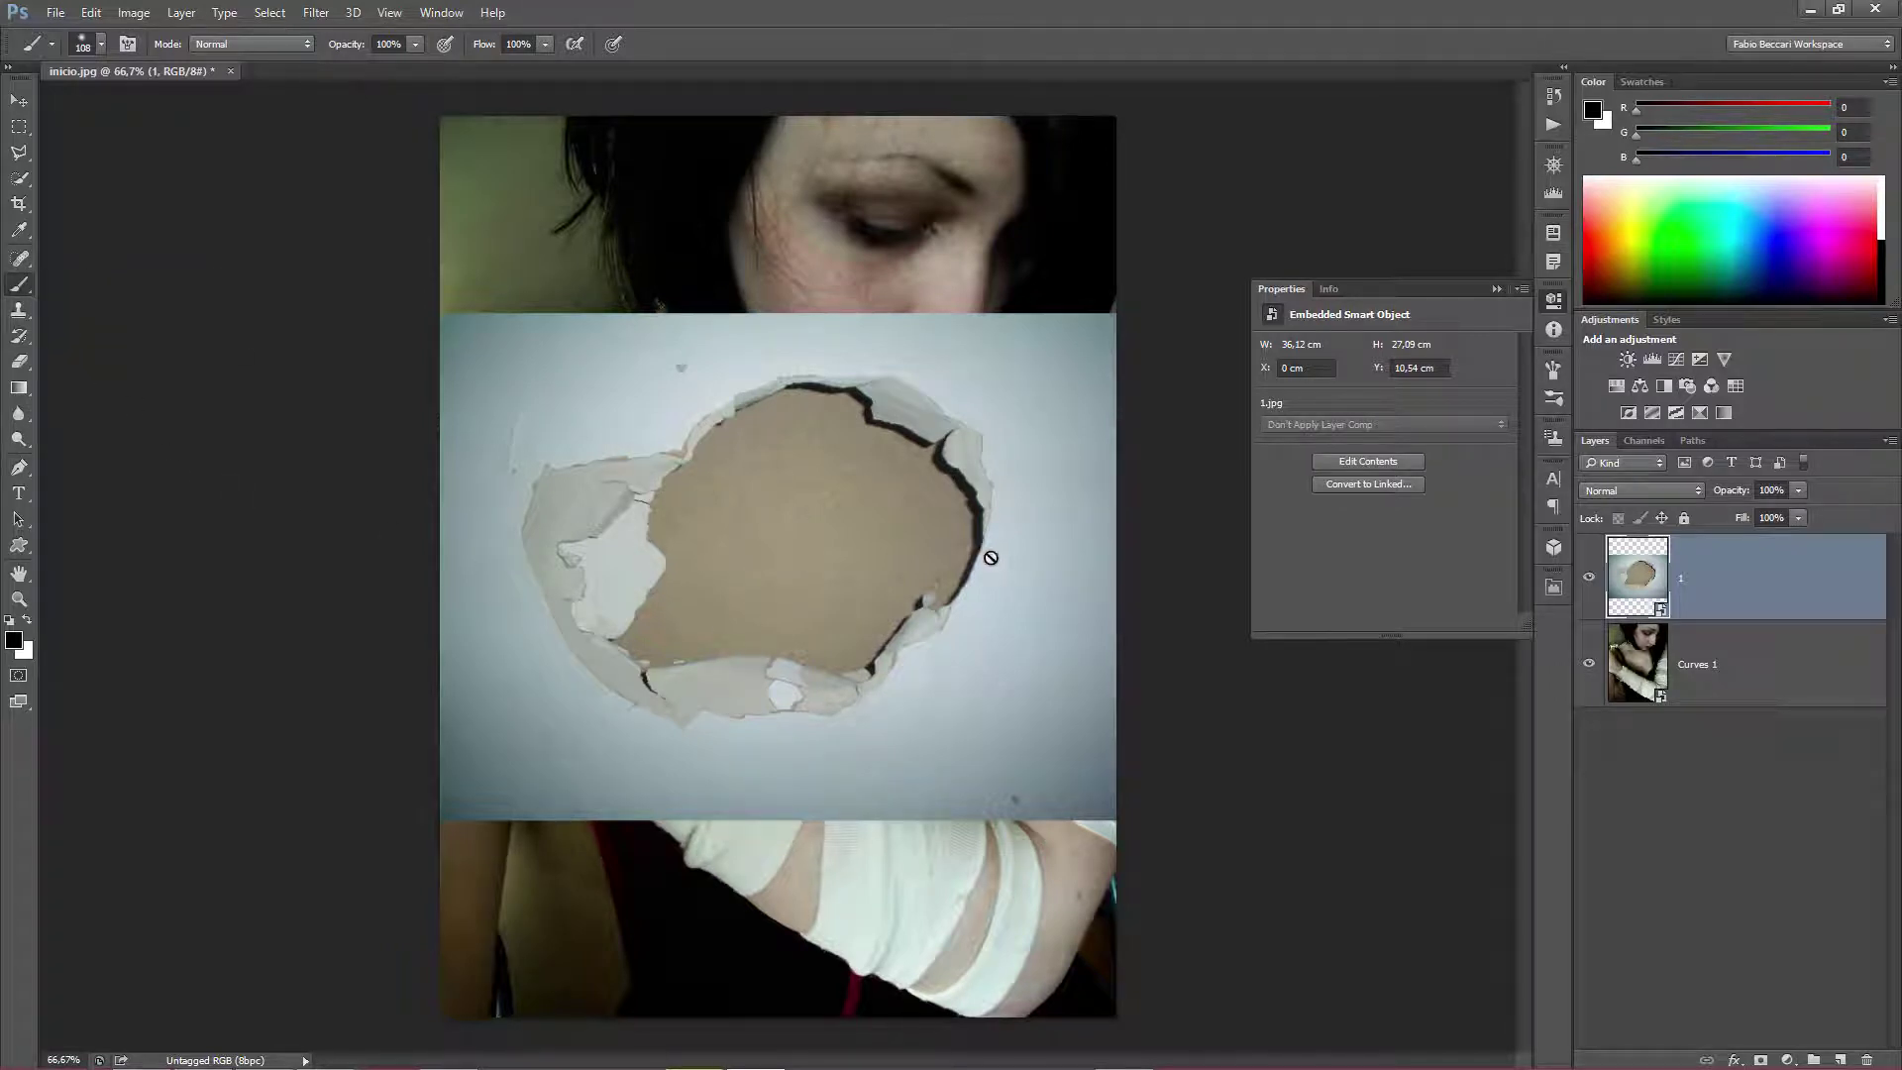
{"action": "right_click", "coordinate": [1004, 553]}
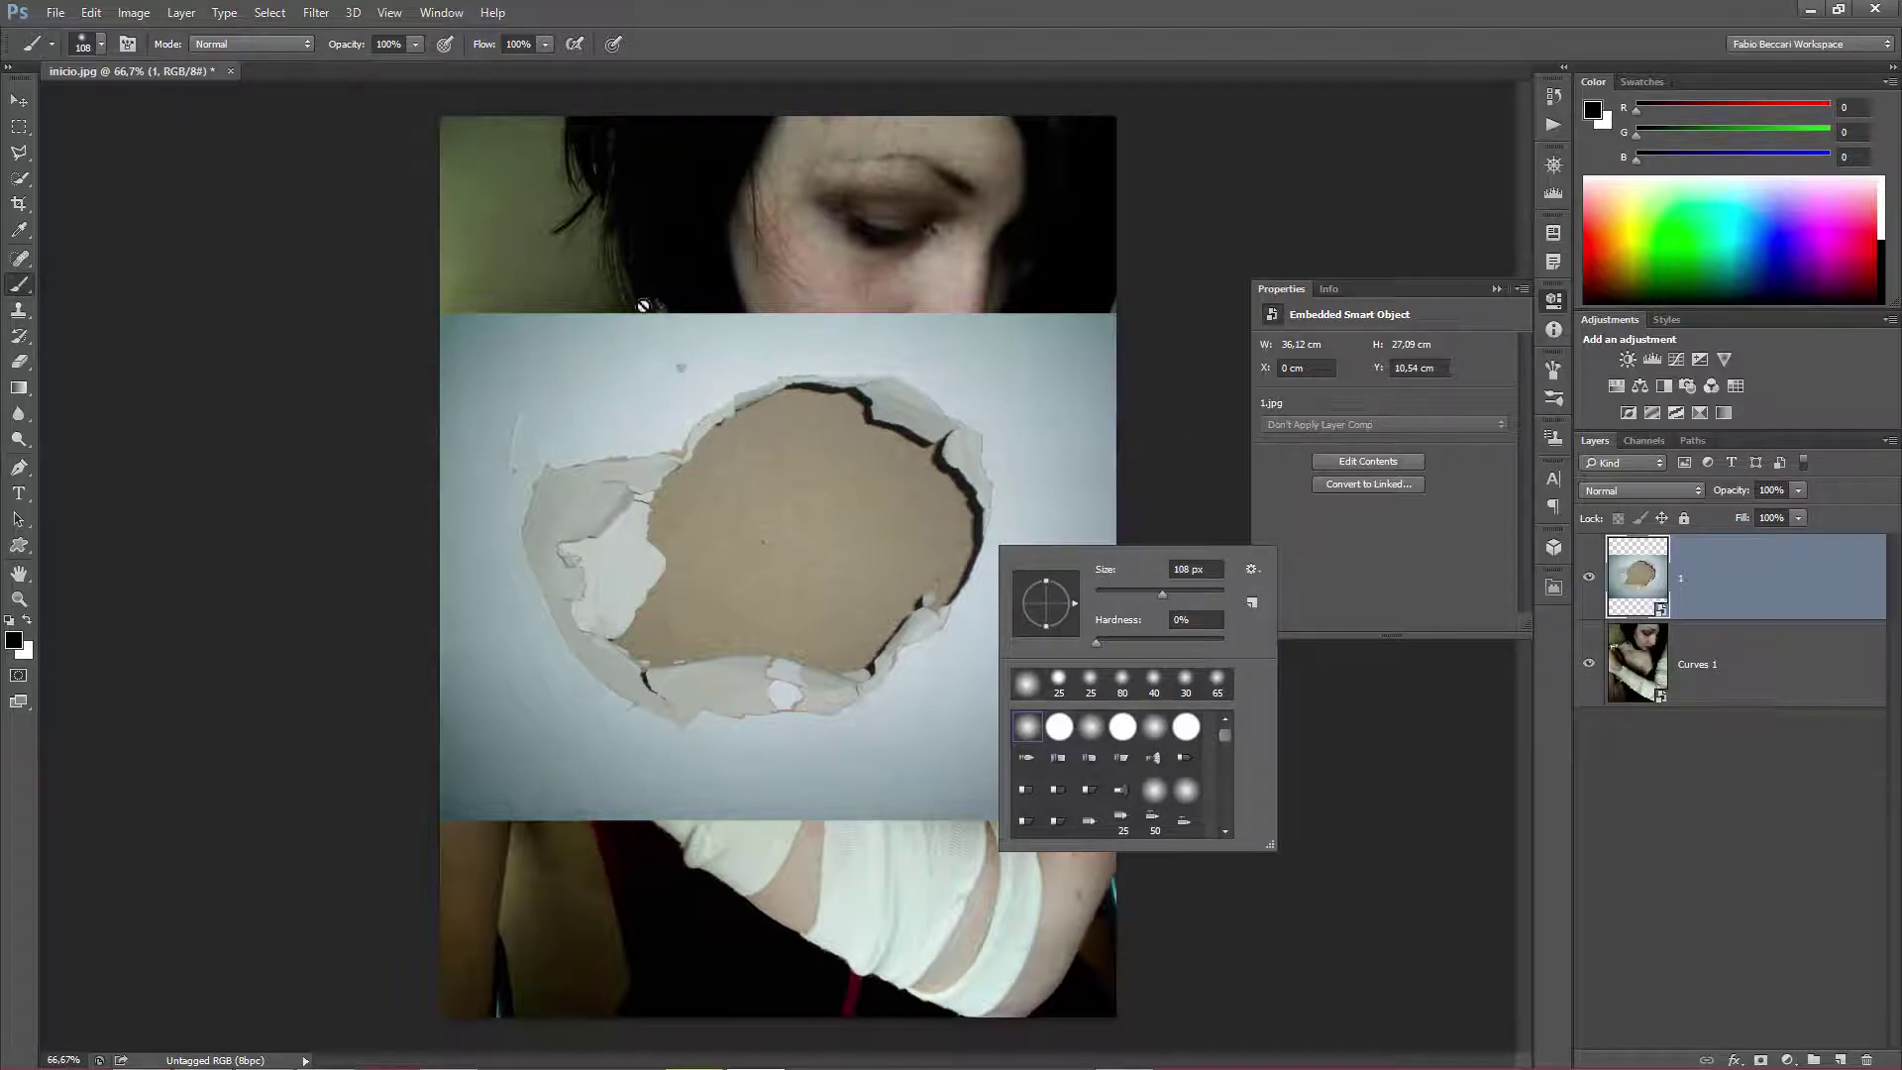
{"action": "left_click", "coordinate": [1767, 585]}
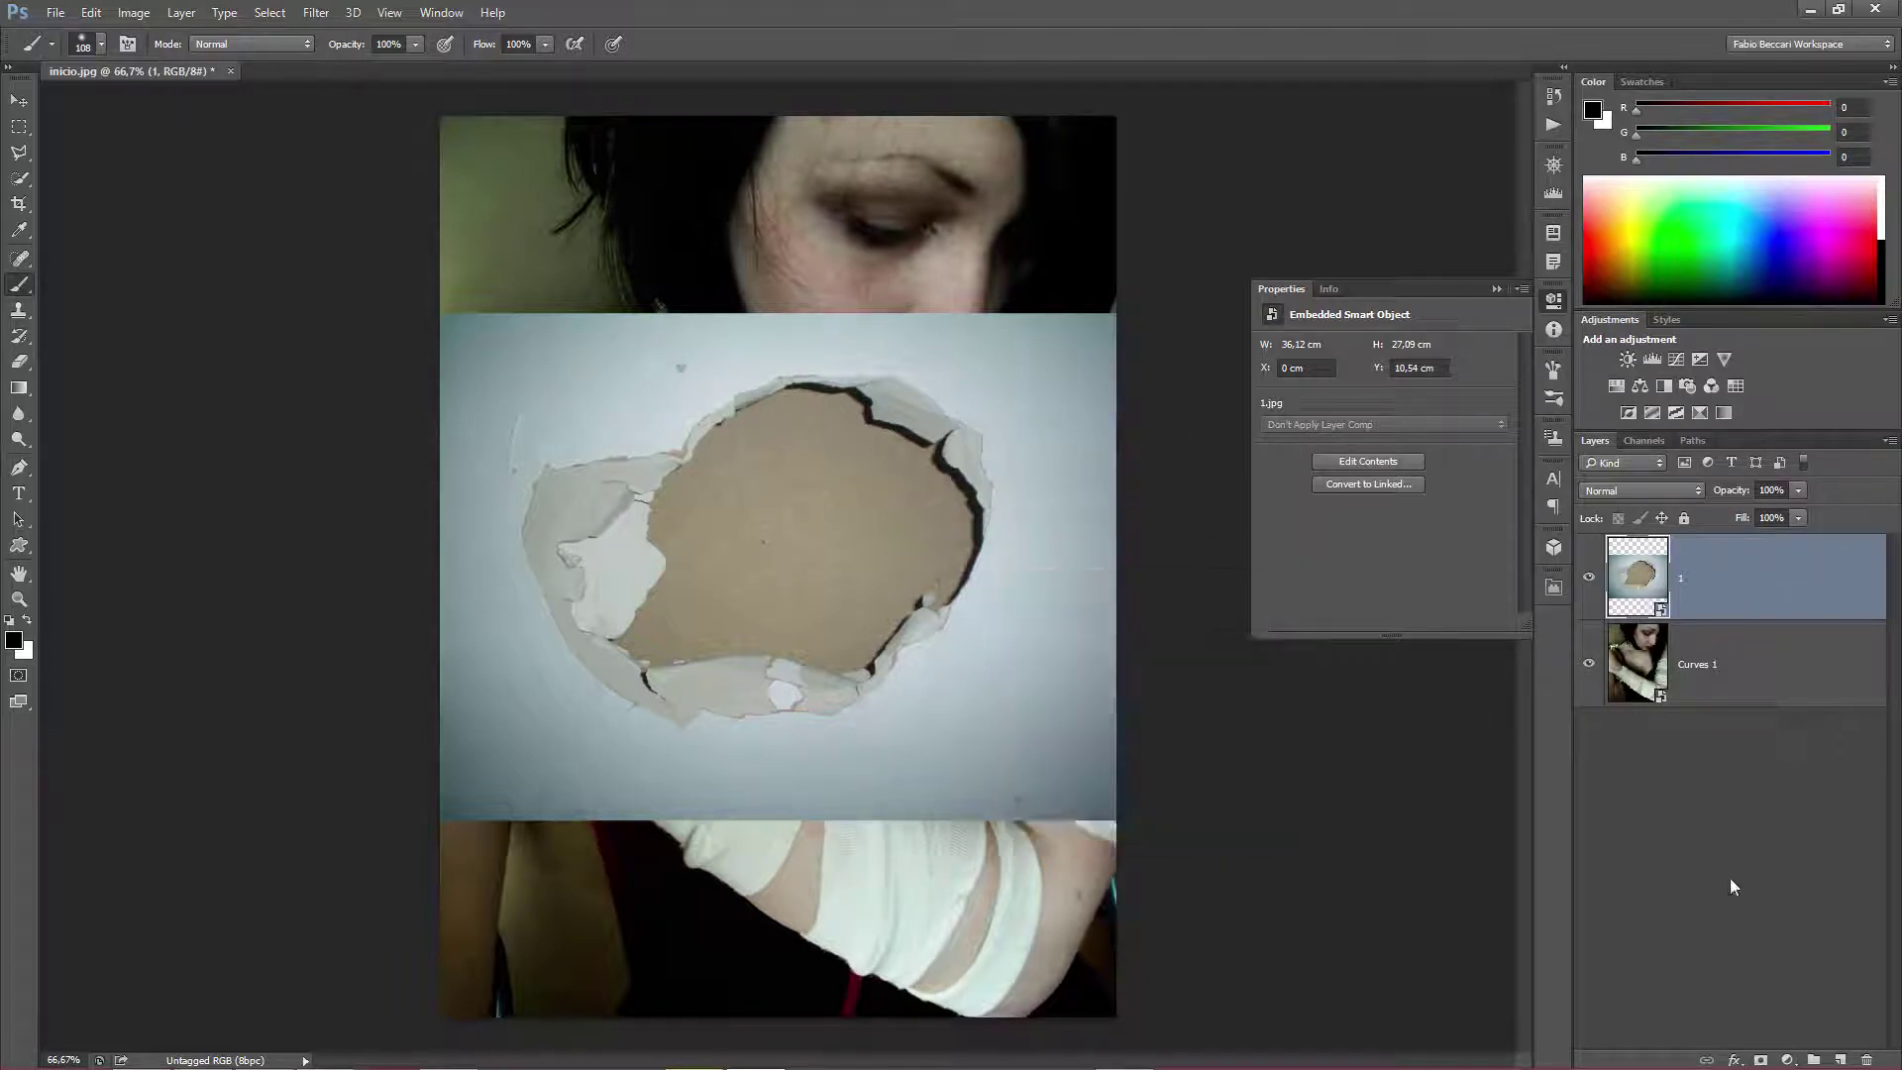
Add a layer mask and paint black to reveal the face, hair, shoulder and hand.
{"action": "left_click", "coordinate": [1759, 1060]}
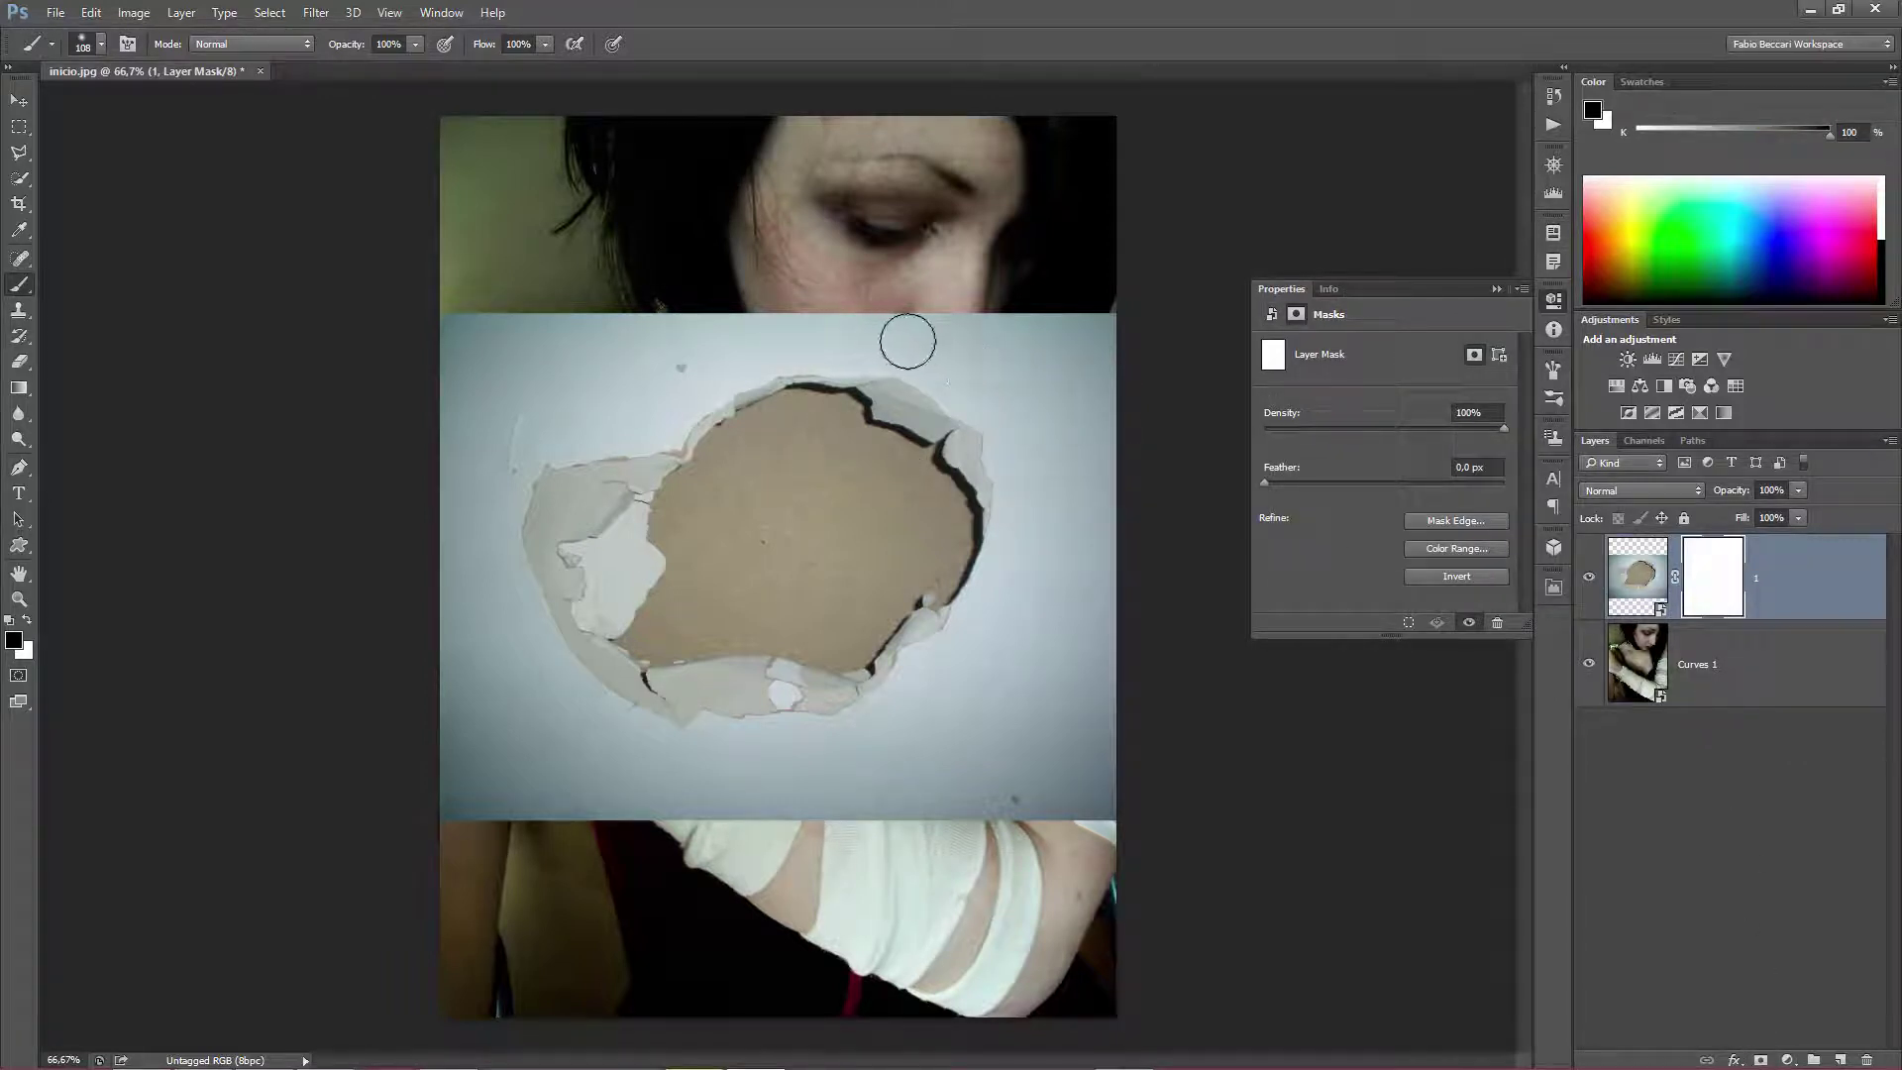
{"action": "left_click_drag", "start_coordinate": [904, 336], "coordinate": [1015, 369]}
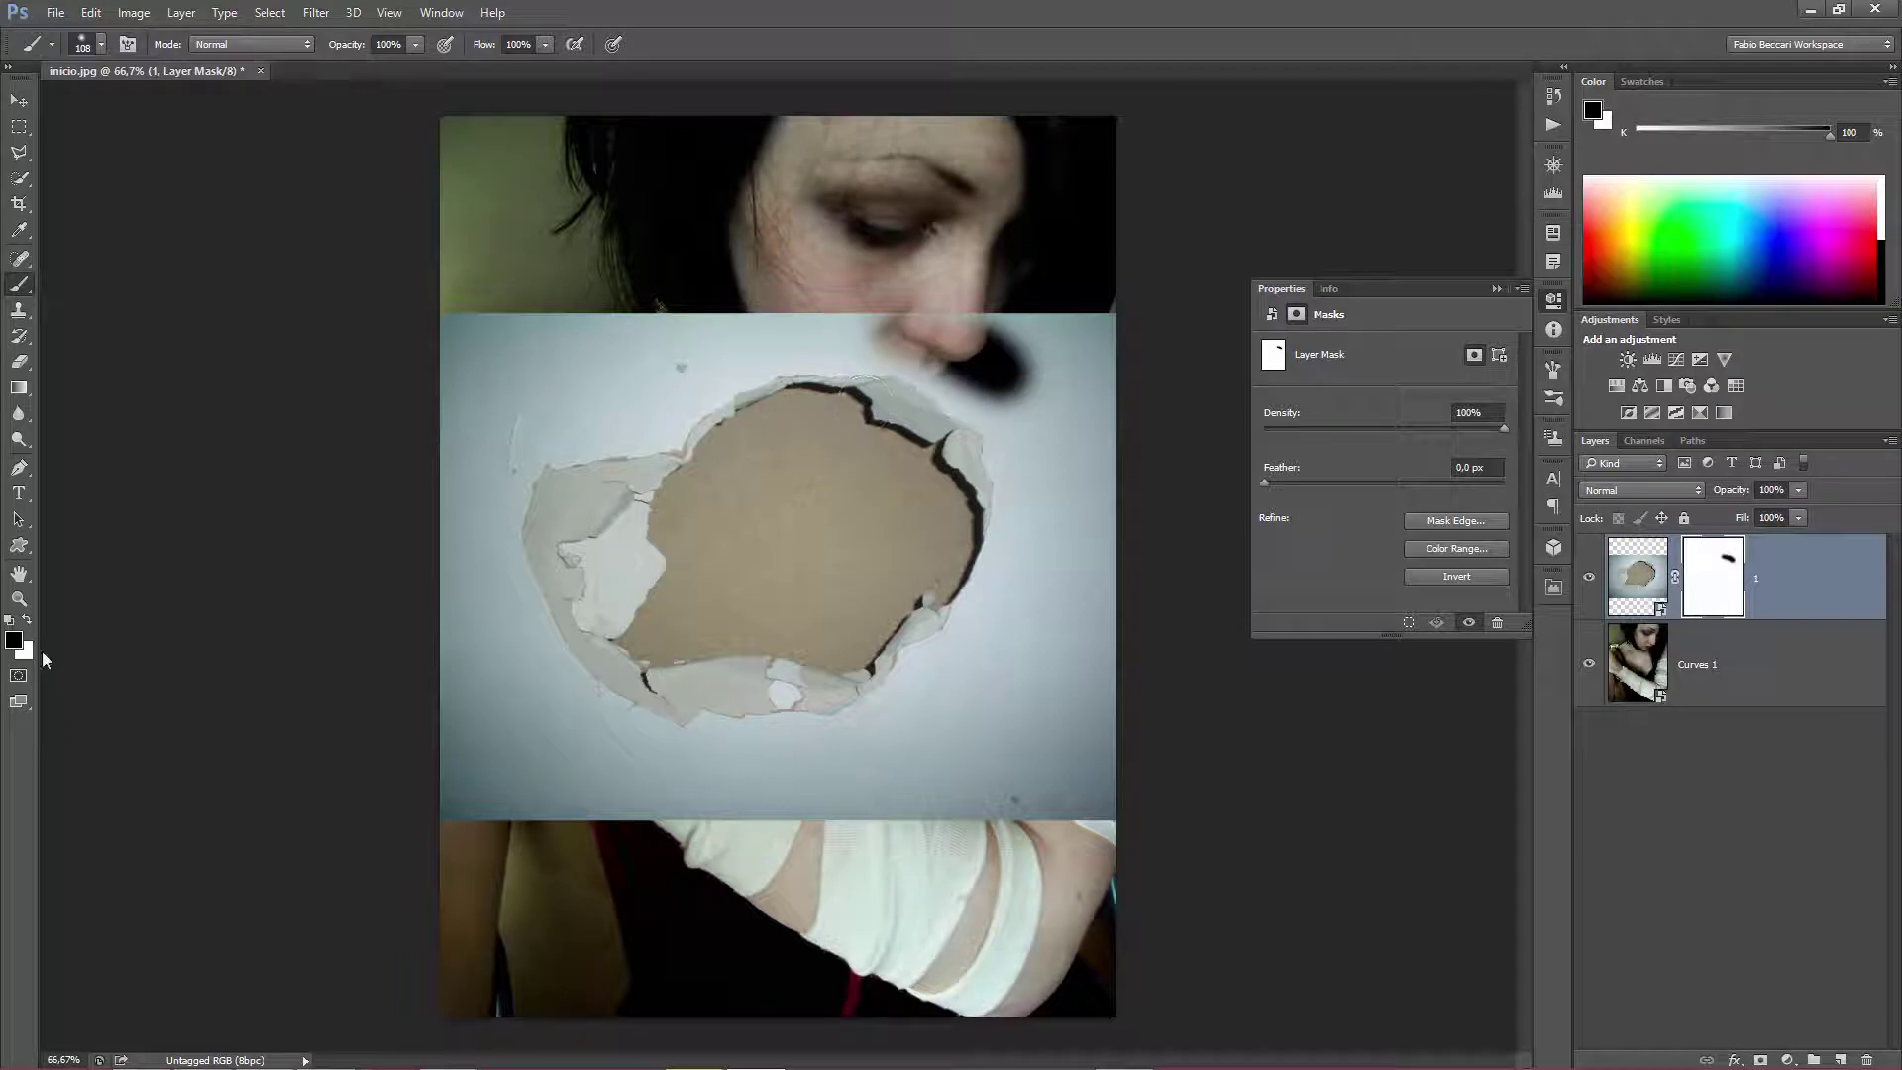
{"action": "left_click_drag", "start_coordinate": [844, 319], "coordinate": [1095, 406]}
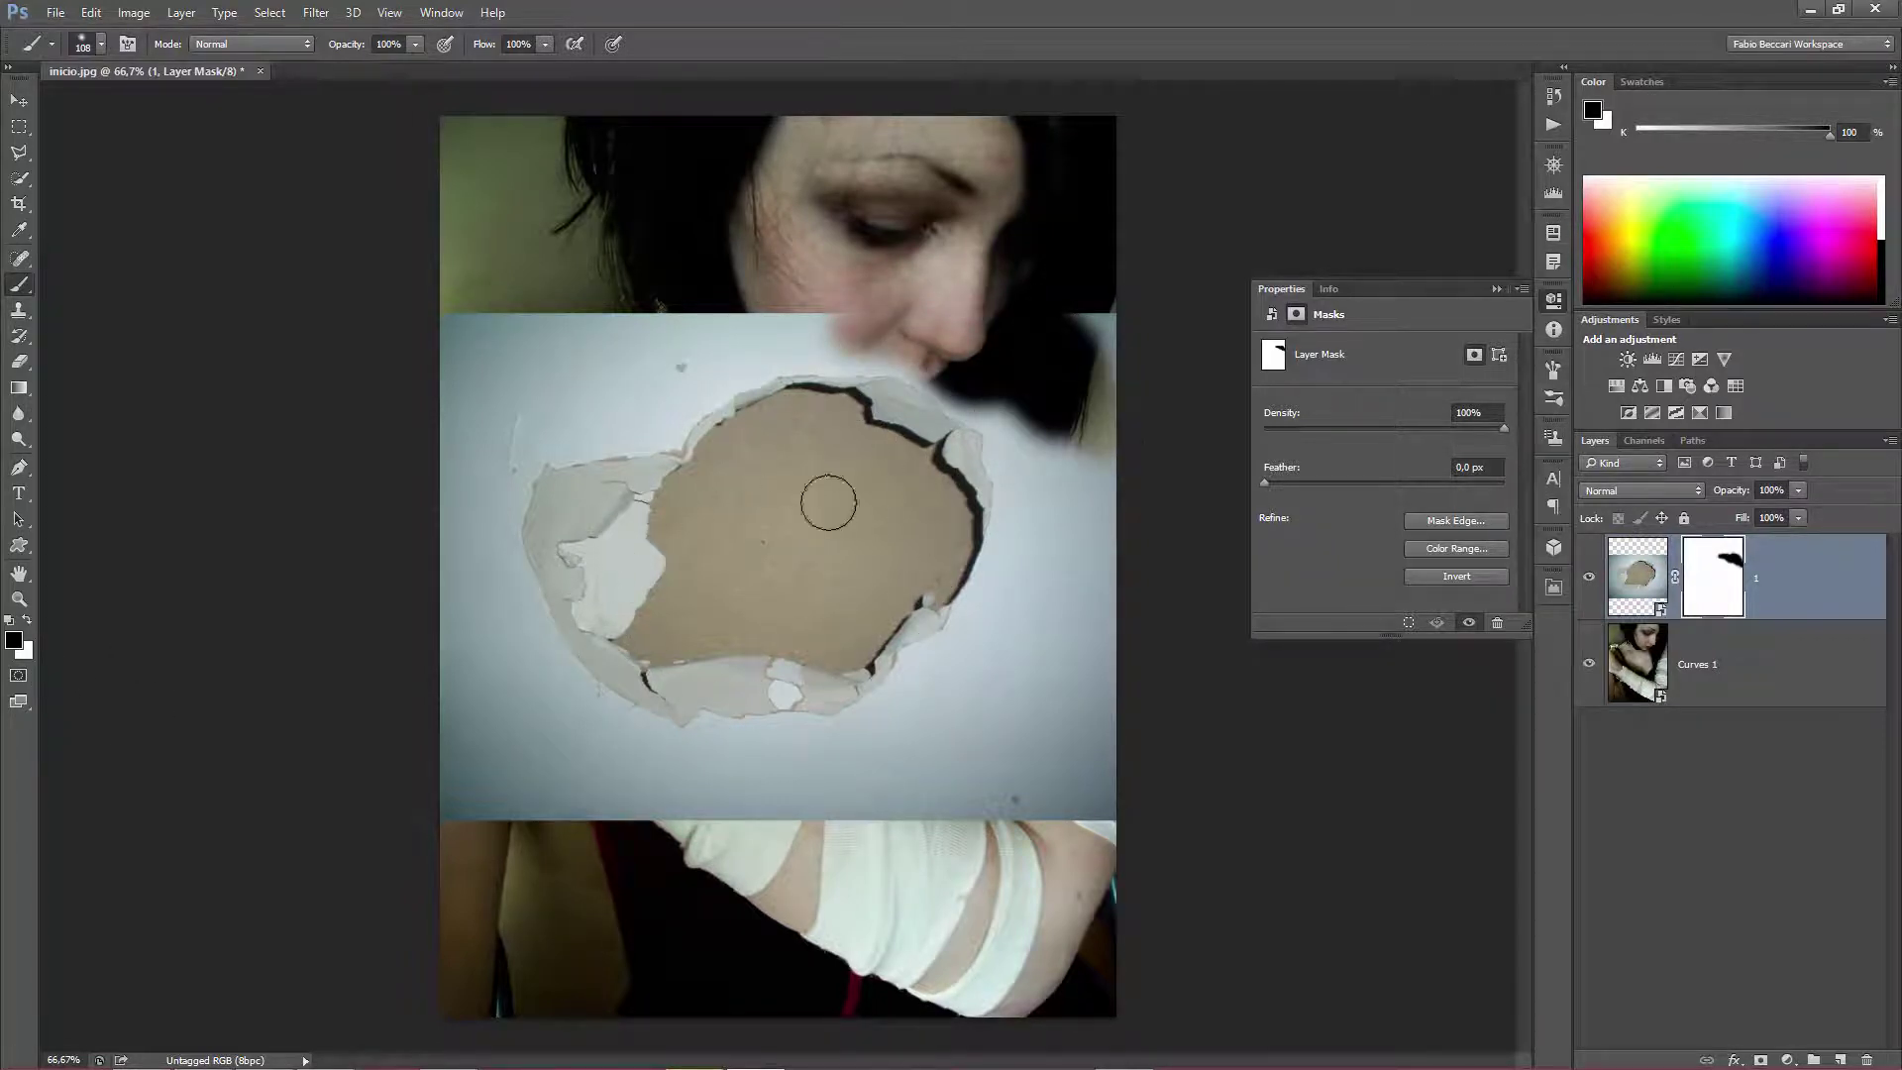
{"action": "mouse_move", "coordinate": [823, 310]}
{"action": "left_mouse_down"}
{"action": "mouse_move", "coordinate": [1043, 595]}
{"action": "mouse_move", "coordinate": [1003, 458]}
{"action": "mouse_move", "coordinate": [872, 317]}
{"action": "mouse_move", "coordinate": [713, 317]}
{"action": "mouse_move", "coordinate": [515, 357]}
{"action": "mouse_move", "coordinate": [514, 277]}
{"action": "mouse_move", "coordinate": [575, 347]}
{"action": "mouse_move", "coordinate": [476, 317]}
{"action": "mouse_move", "coordinate": [713, 357]}
{"action": "mouse_move", "coordinate": [509, 480]}
{"action": "mouse_move", "coordinate": [486, 426]}
{"action": "left_mouse_up"}
{"action": "key", "text": "bracketright"}
{"action": "key", "text": "bracketright"}
{"action": "key", "text": "bracketright"}
{"action": "mouse_move", "coordinate": [455, 657]}
{"action": "left_mouse_down"}
{"action": "mouse_move", "coordinate": [373, 555]}
{"action": "mouse_move", "coordinate": [552, 756]}
{"action": "mouse_move", "coordinate": [835, 792]}
{"action": "mouse_move", "coordinate": [905, 743]}
{"action": "mouse_move", "coordinate": [544, 806]}
{"action": "mouse_move", "coordinate": [331, 743]}
{"action": "left_mouse_up"}
Clear the neck and left-shoulder haze with a 200 px brush, then move the hole over the face.
{"action": "mouse_move", "coordinate": [430, 626]}
{"action": "left_mouse_down"}
{"action": "mouse_move", "coordinate": [486, 440]}
{"action": "mouse_move", "coordinate": [792, 332]}
{"action": "mouse_move", "coordinate": [1049, 425]}
{"action": "mouse_move", "coordinate": [990, 614]}
{"action": "mouse_move", "coordinate": [892, 743]}
{"action": "mouse_move", "coordinate": [743, 738]}
{"action": "left_mouse_up"}
{"action": "mouse_move", "coordinate": [468, 646]}
{"action": "left_mouse_down"}
{"action": "mouse_move", "coordinate": [466, 426]}
{"action": "mouse_move", "coordinate": [644, 377]}
{"action": "mouse_move", "coordinate": [715, 333]}
{"action": "mouse_move", "coordinate": [832, 327]}
{"action": "mouse_move", "coordinate": [985, 374]}
{"action": "mouse_move", "coordinate": [1045, 461]}
{"action": "mouse_move", "coordinate": [1020, 642]}
{"action": "mouse_move", "coordinate": [917, 722]}
{"action": "mouse_move", "coordinate": [812, 708]}
{"action": "left_mouse_up"}
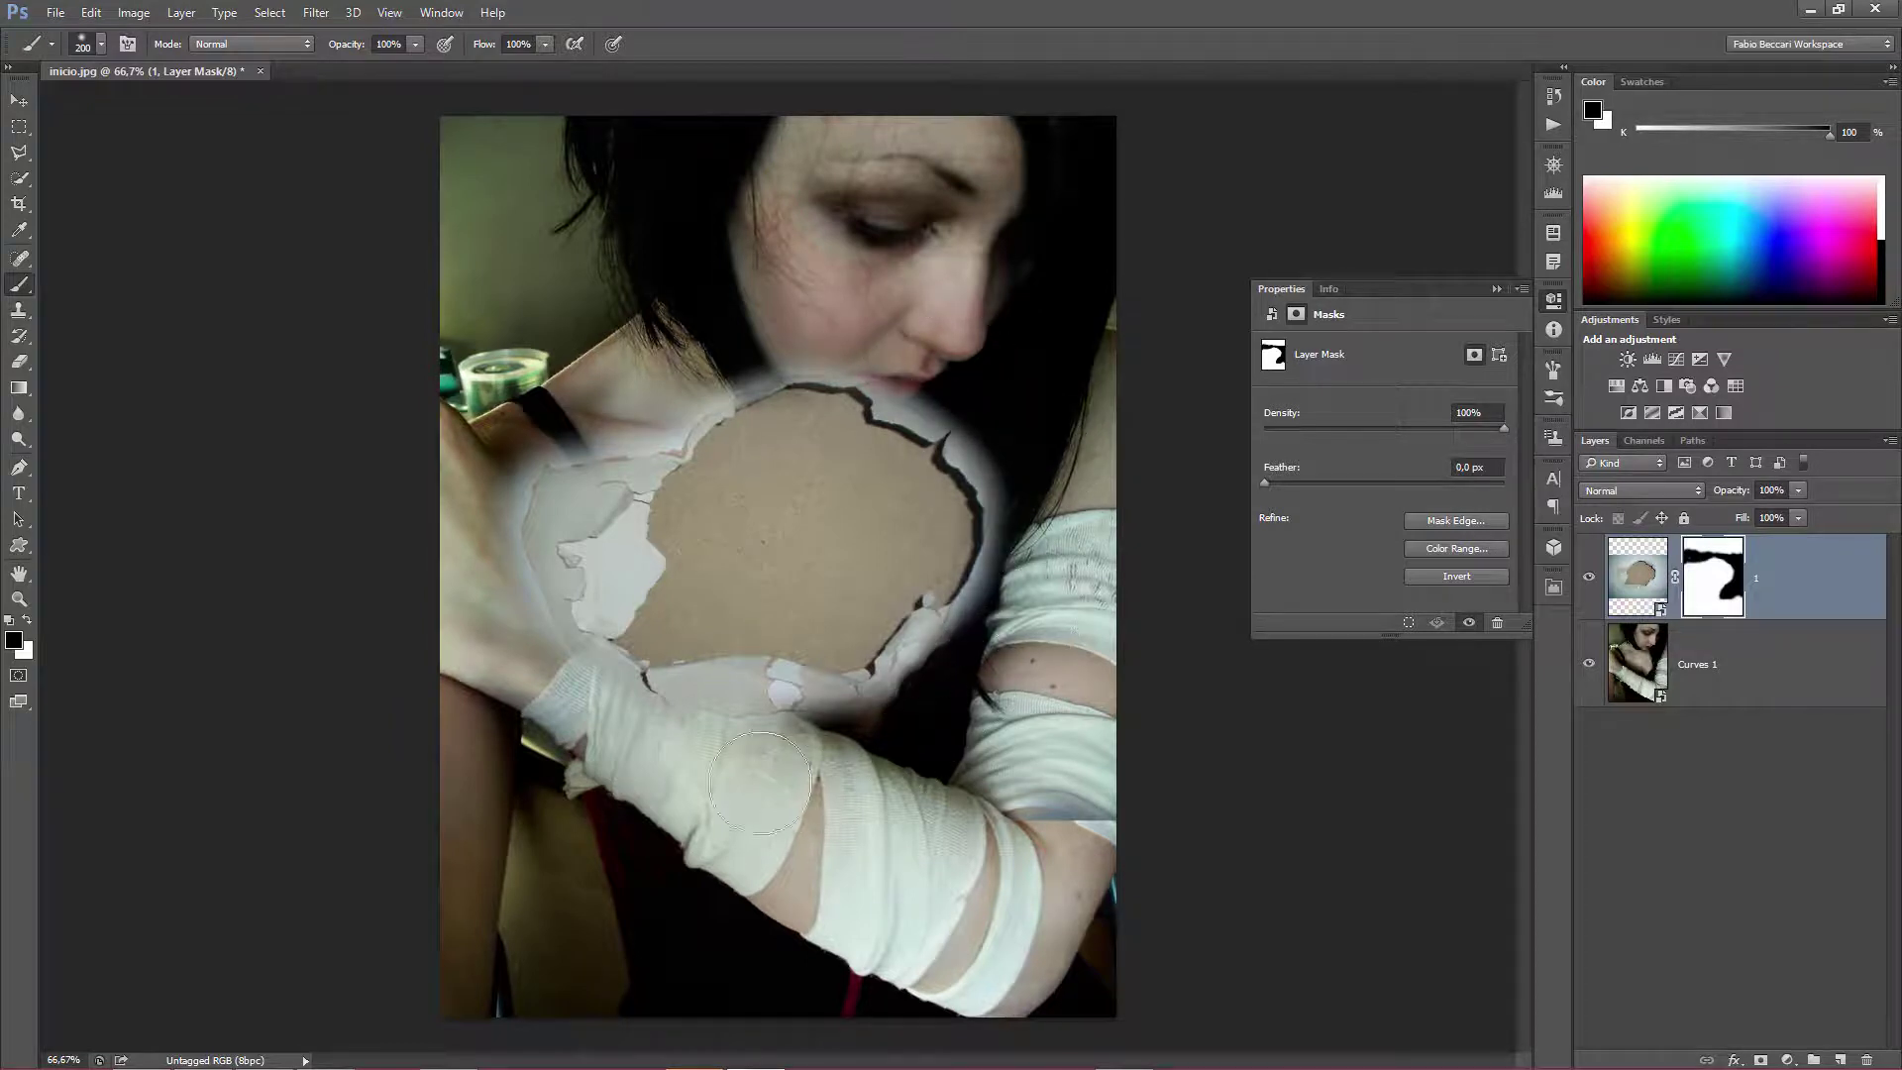
{"action": "mouse_move", "coordinate": [455, 547]}
{"action": "left_mouse_down"}
{"action": "mouse_move", "coordinate": [515, 416]}
{"action": "mouse_move", "coordinate": [703, 376]}
{"action": "left_mouse_up"}
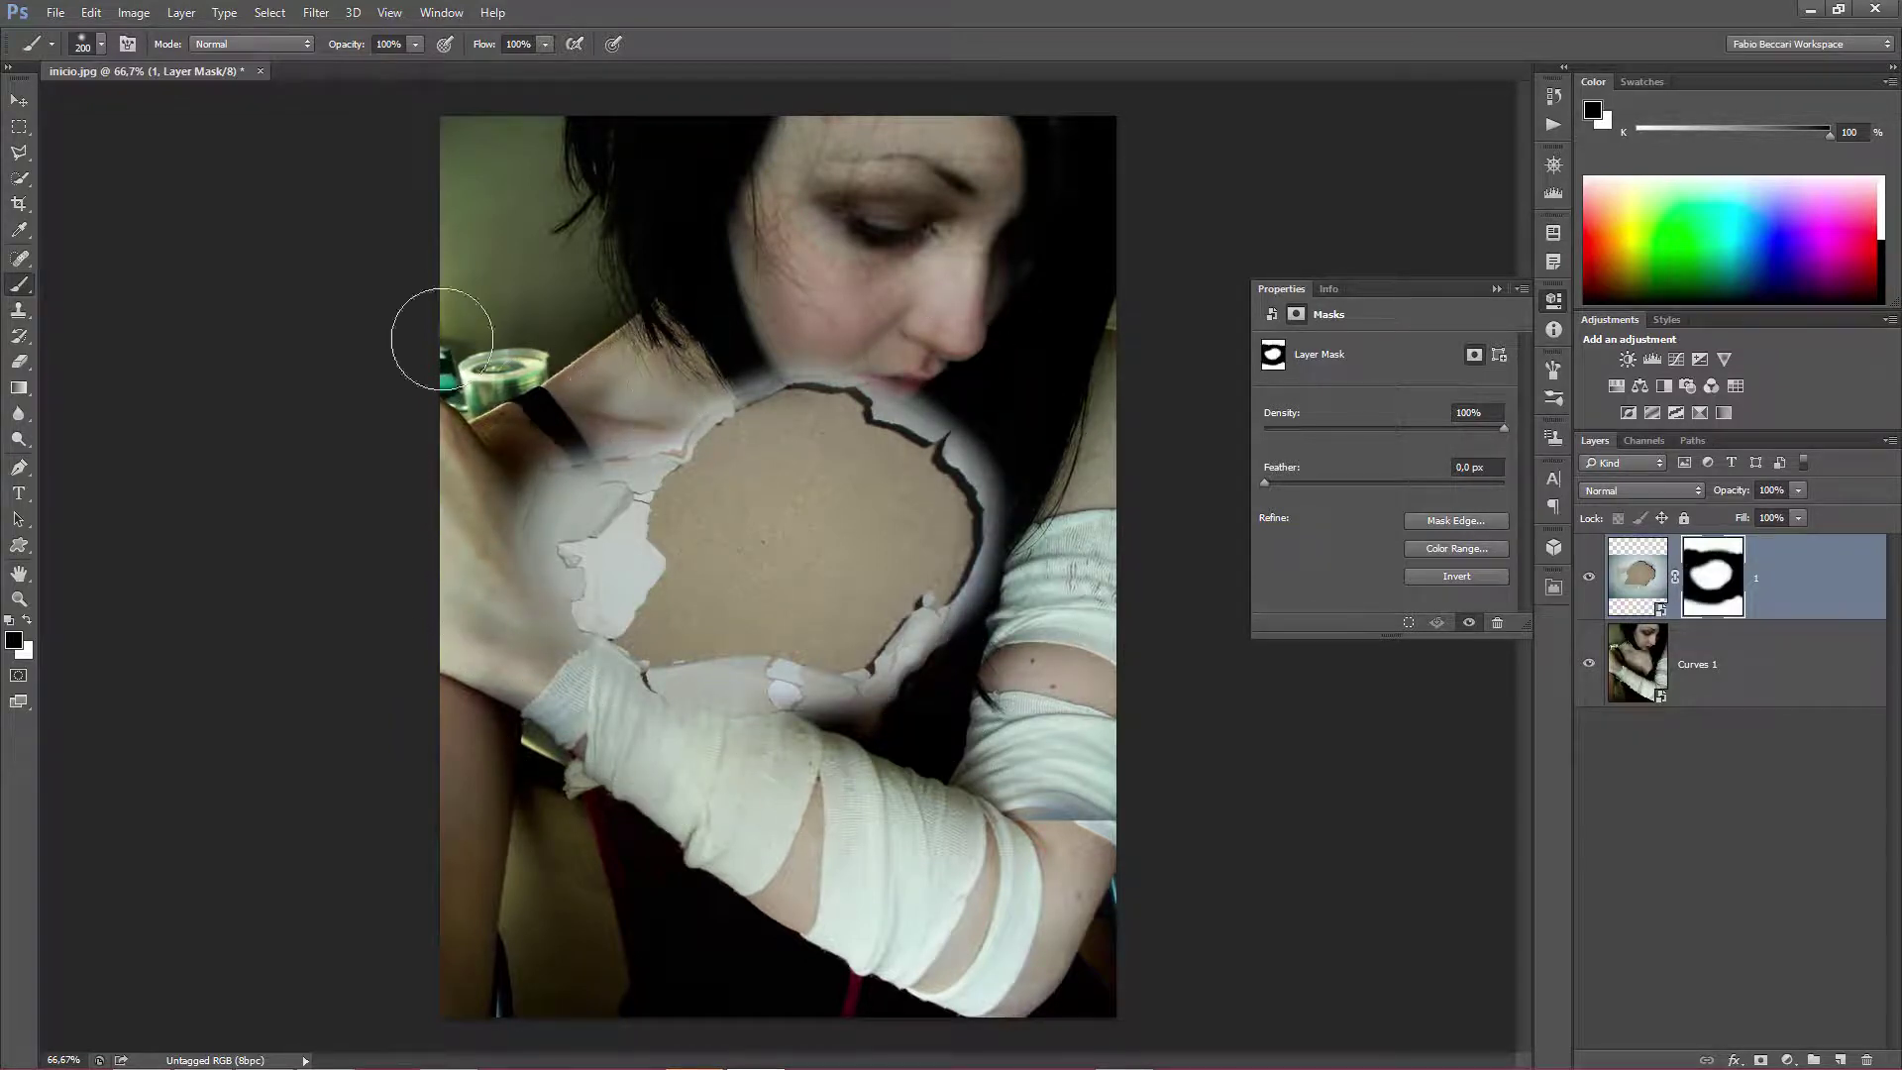
{"action": "left_click", "coordinate": [19, 102]}
{"action": "left_click_drag", "start_coordinate": [830, 536], "coordinate": [814, 360]}
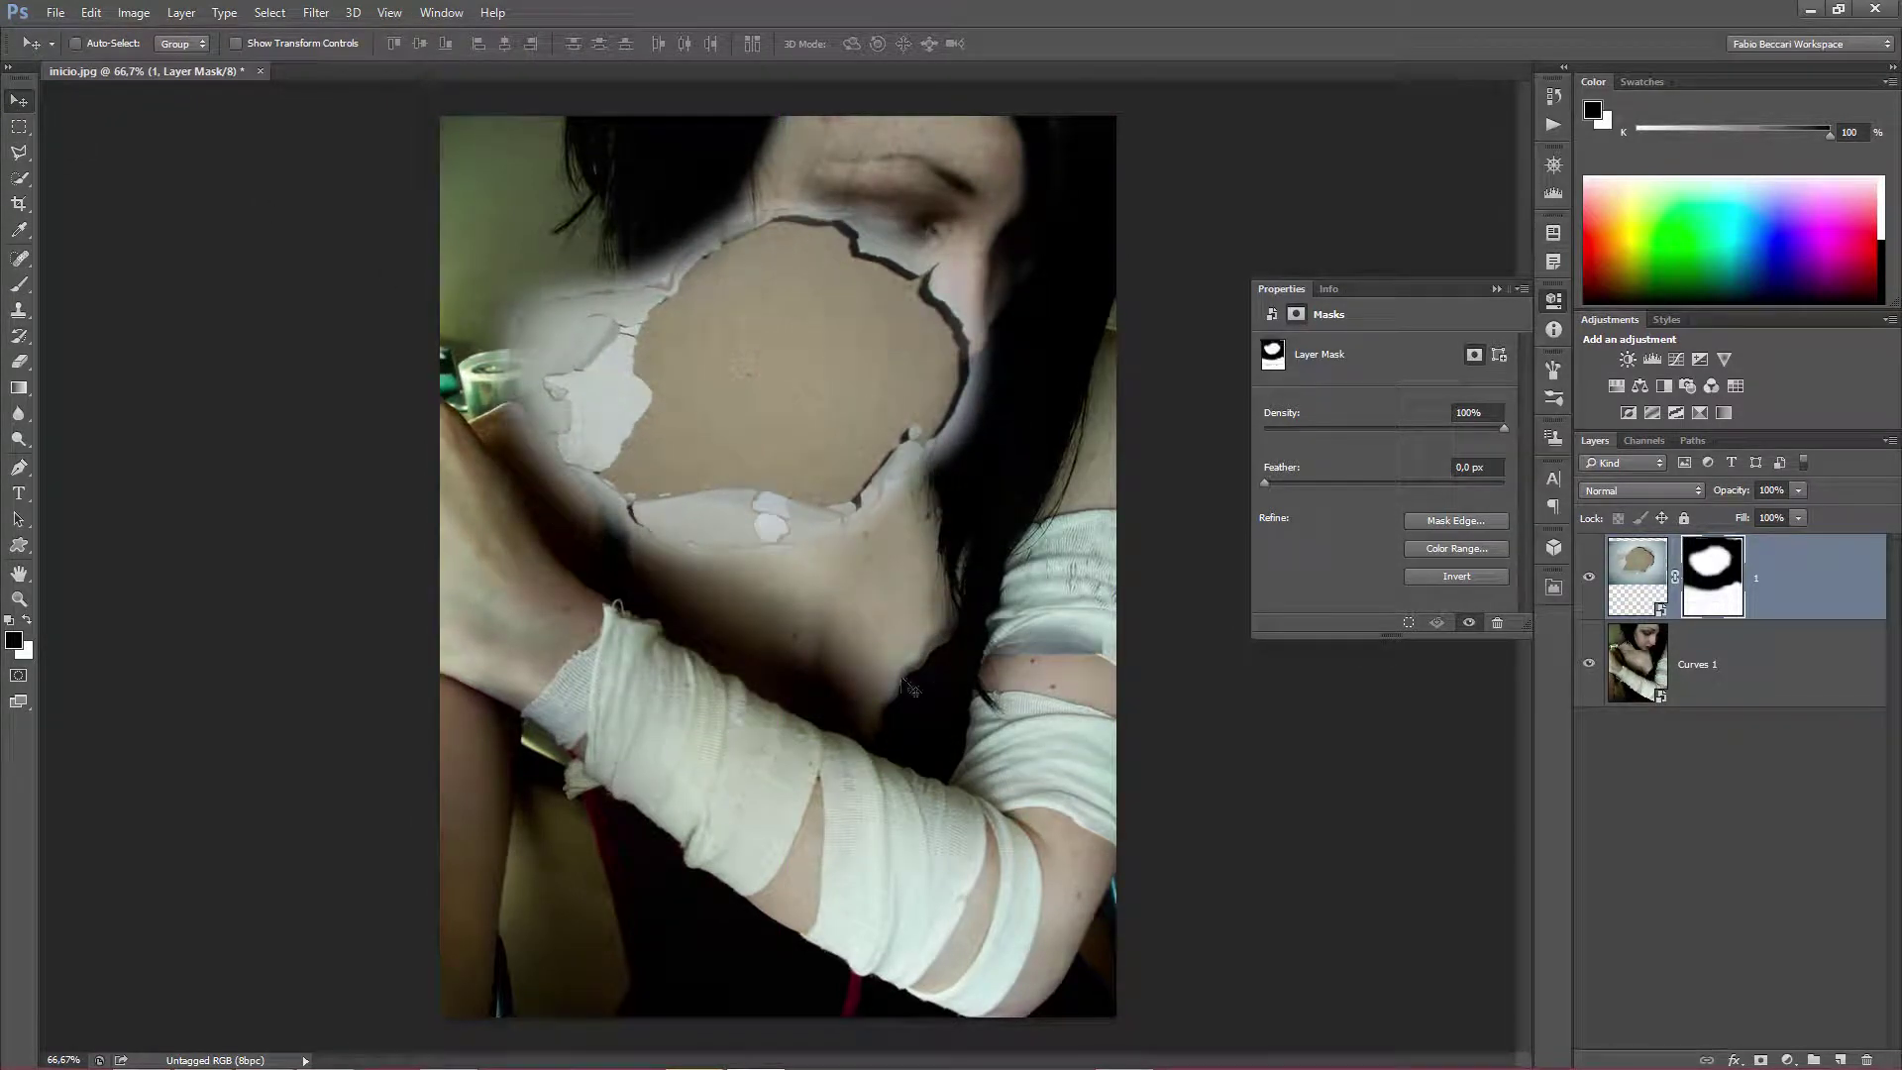
Rotate the hole layer to -25.57°, scale it to 82.4% from centre, and settle it over the face.
{"action": "key", "text": "ctrl+t"}
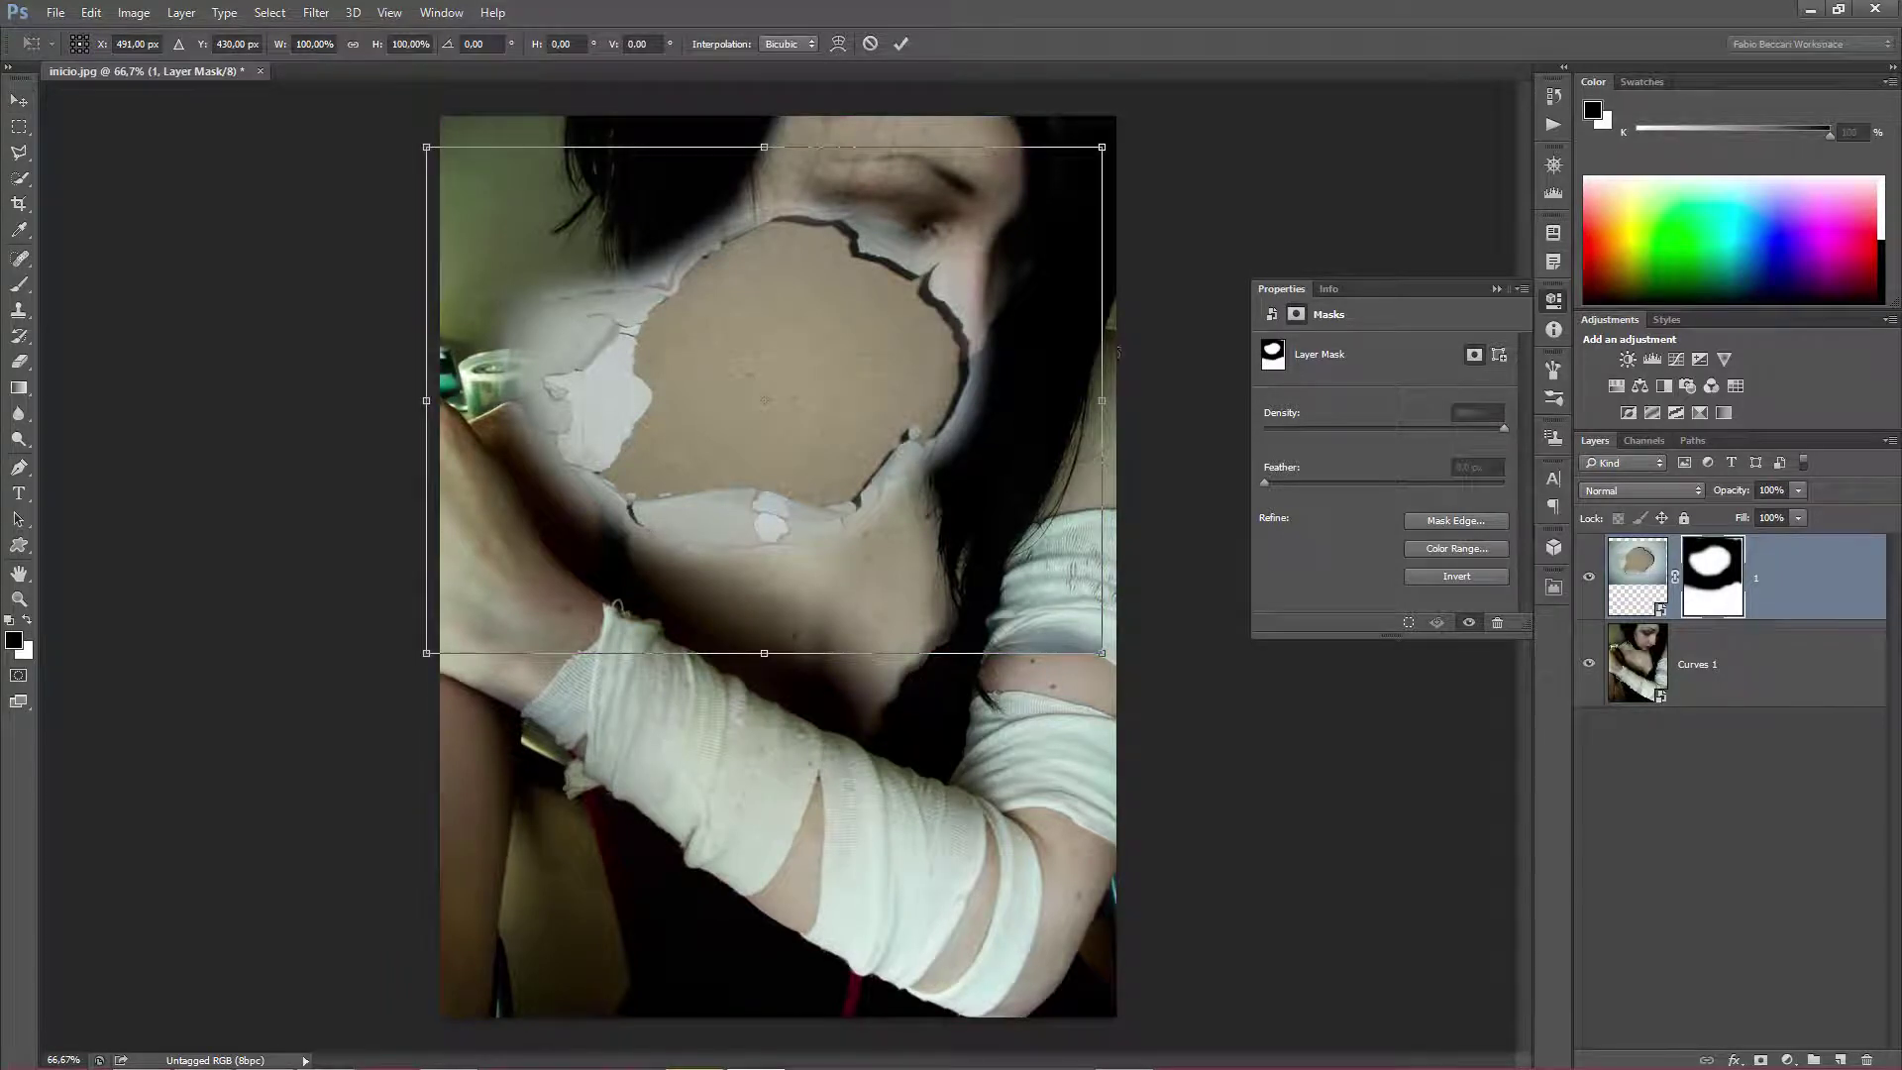
{"action": "left_click", "coordinate": [90, 13]}
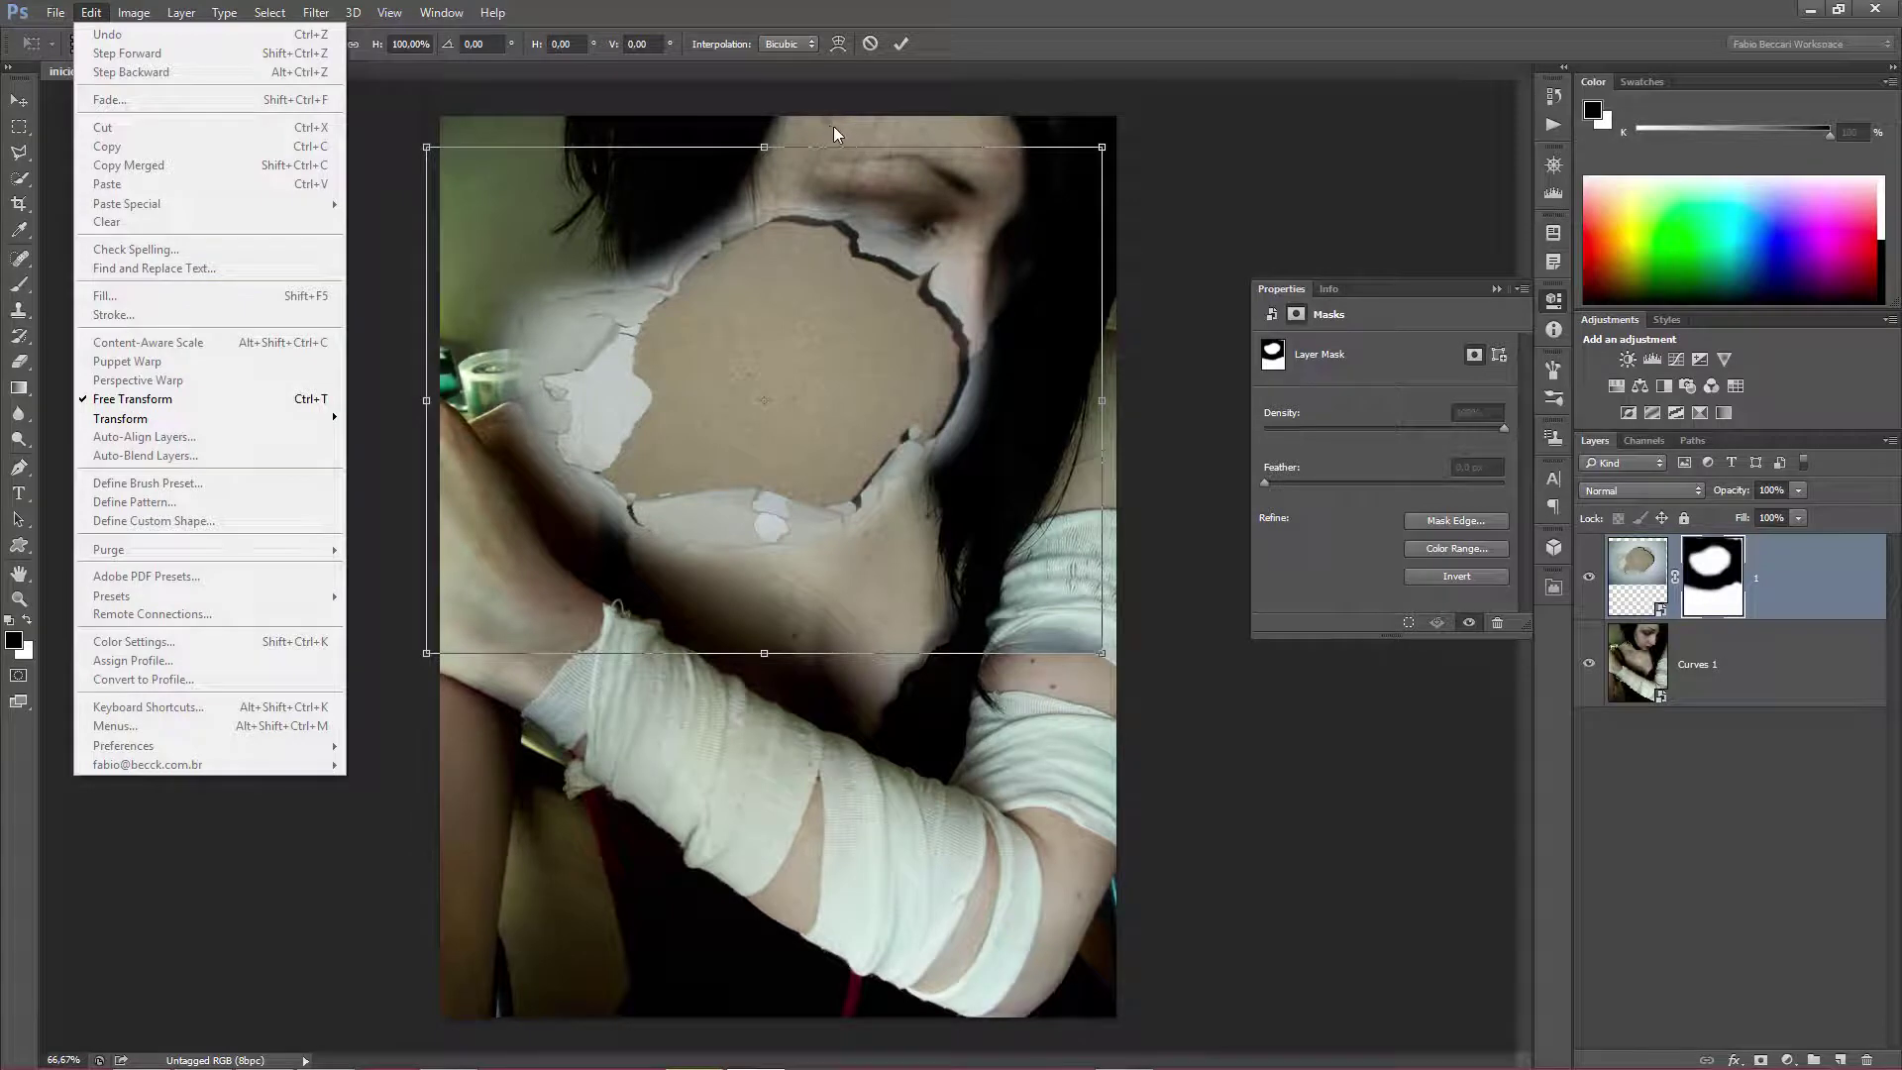
{"action": "left_click", "coordinate": [905, 127]}
{"action": "left_click_drag", "start_coordinate": [905, 126], "coordinate": [774, 92]}
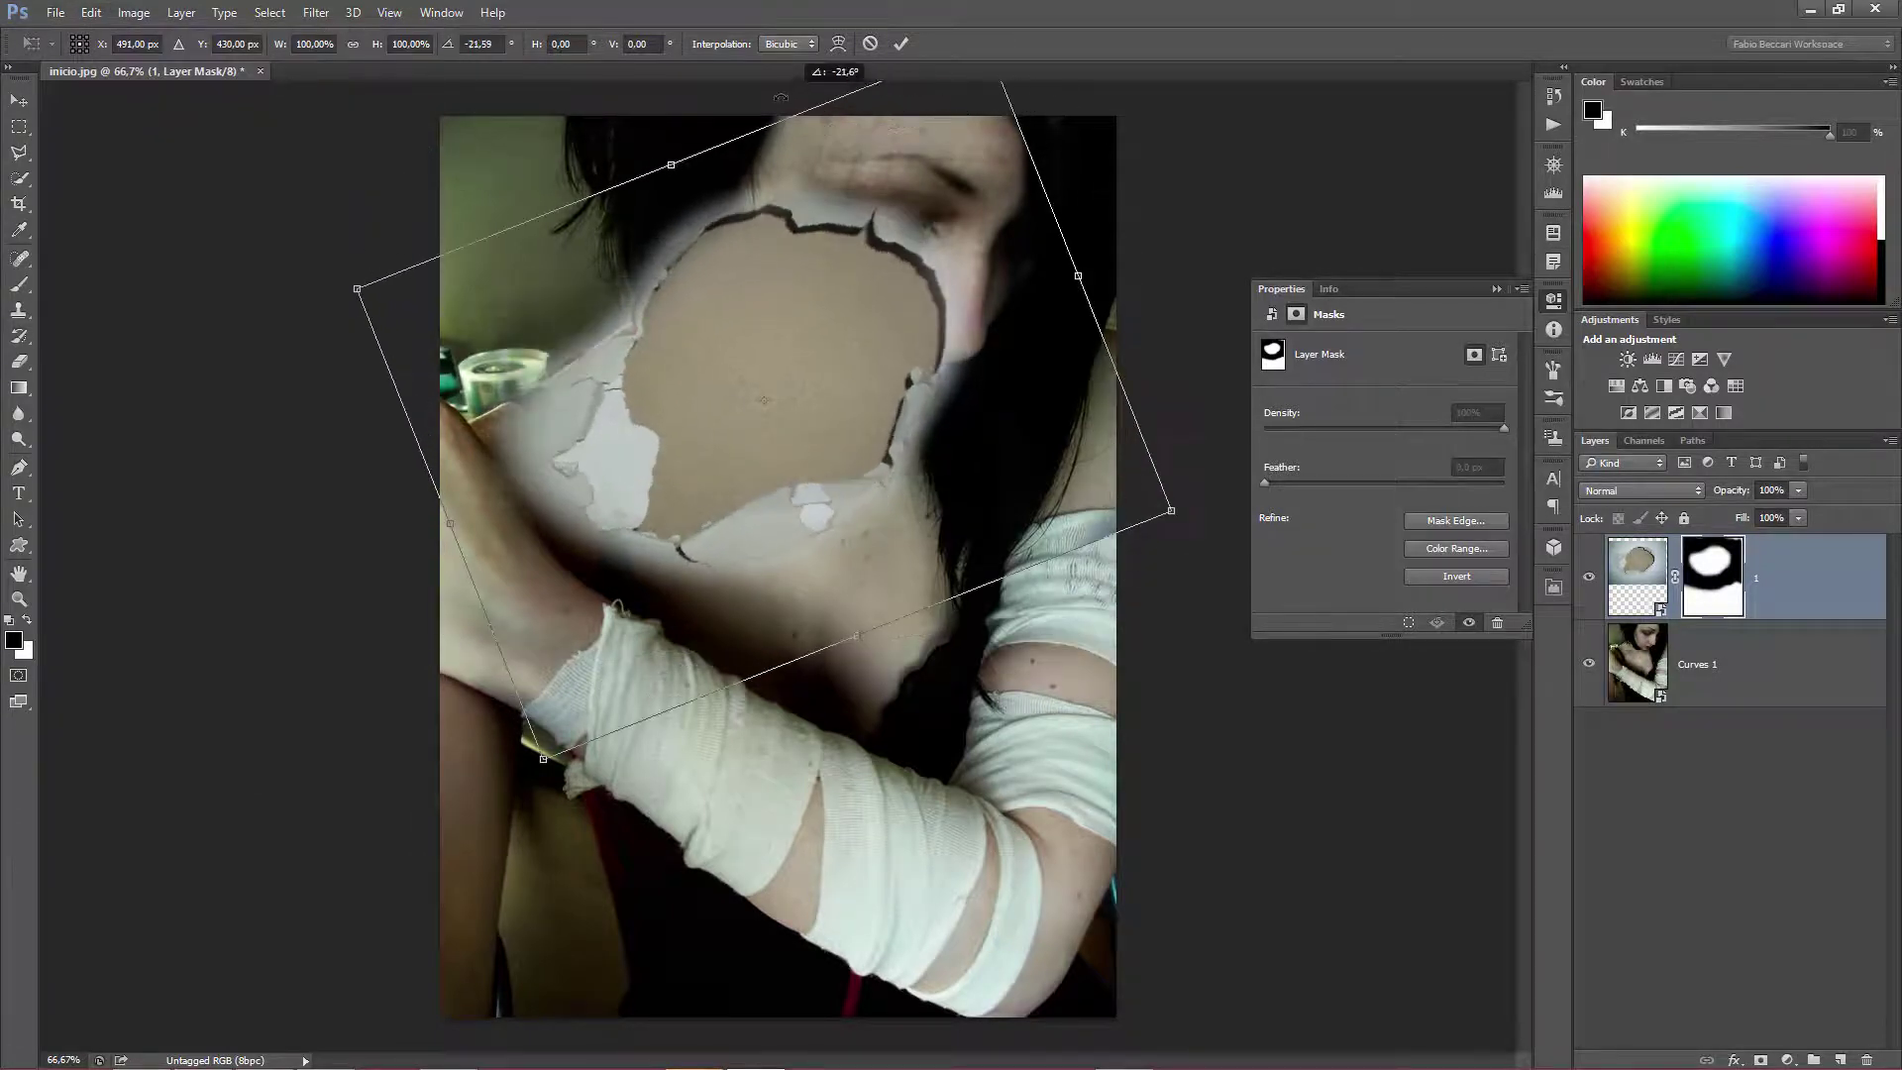
{"action": "left_click_drag", "start_coordinate": [812, 350], "coordinate": [883, 251]}
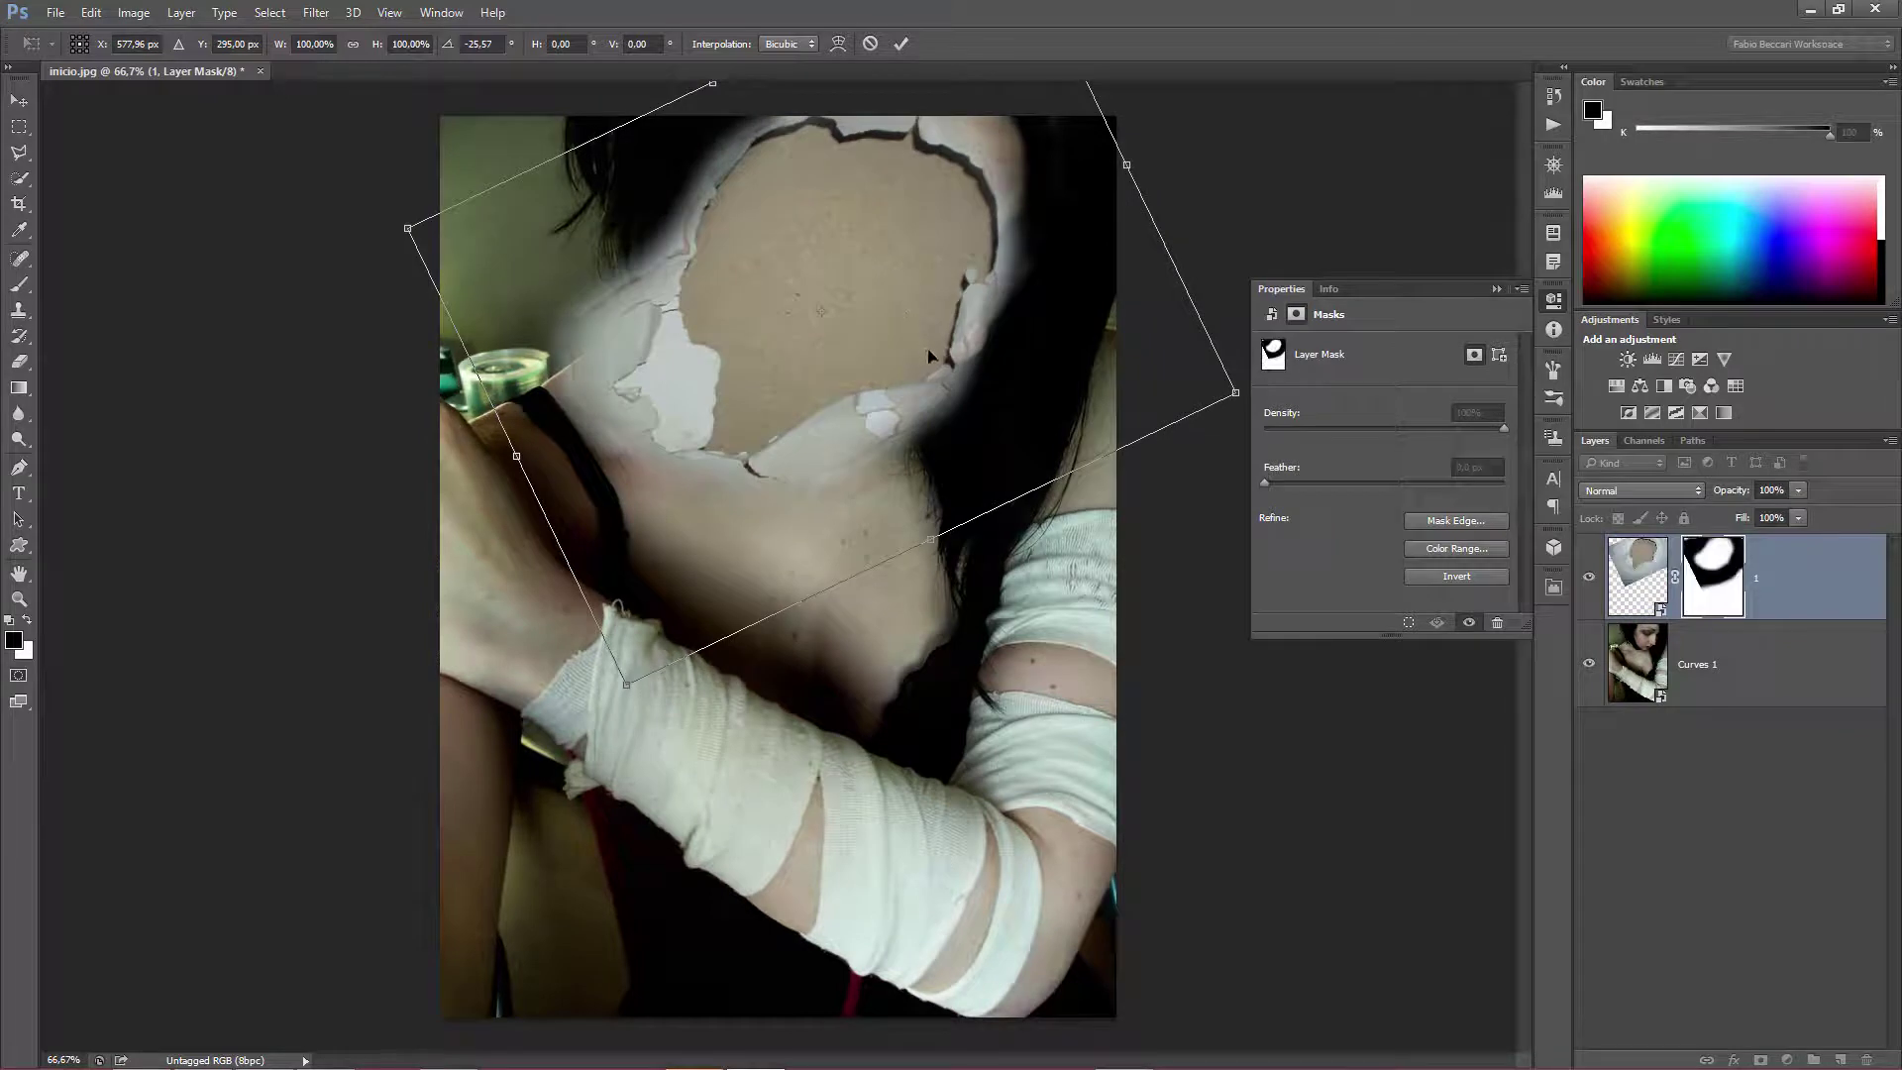
{"action": "key", "text": "shift"}
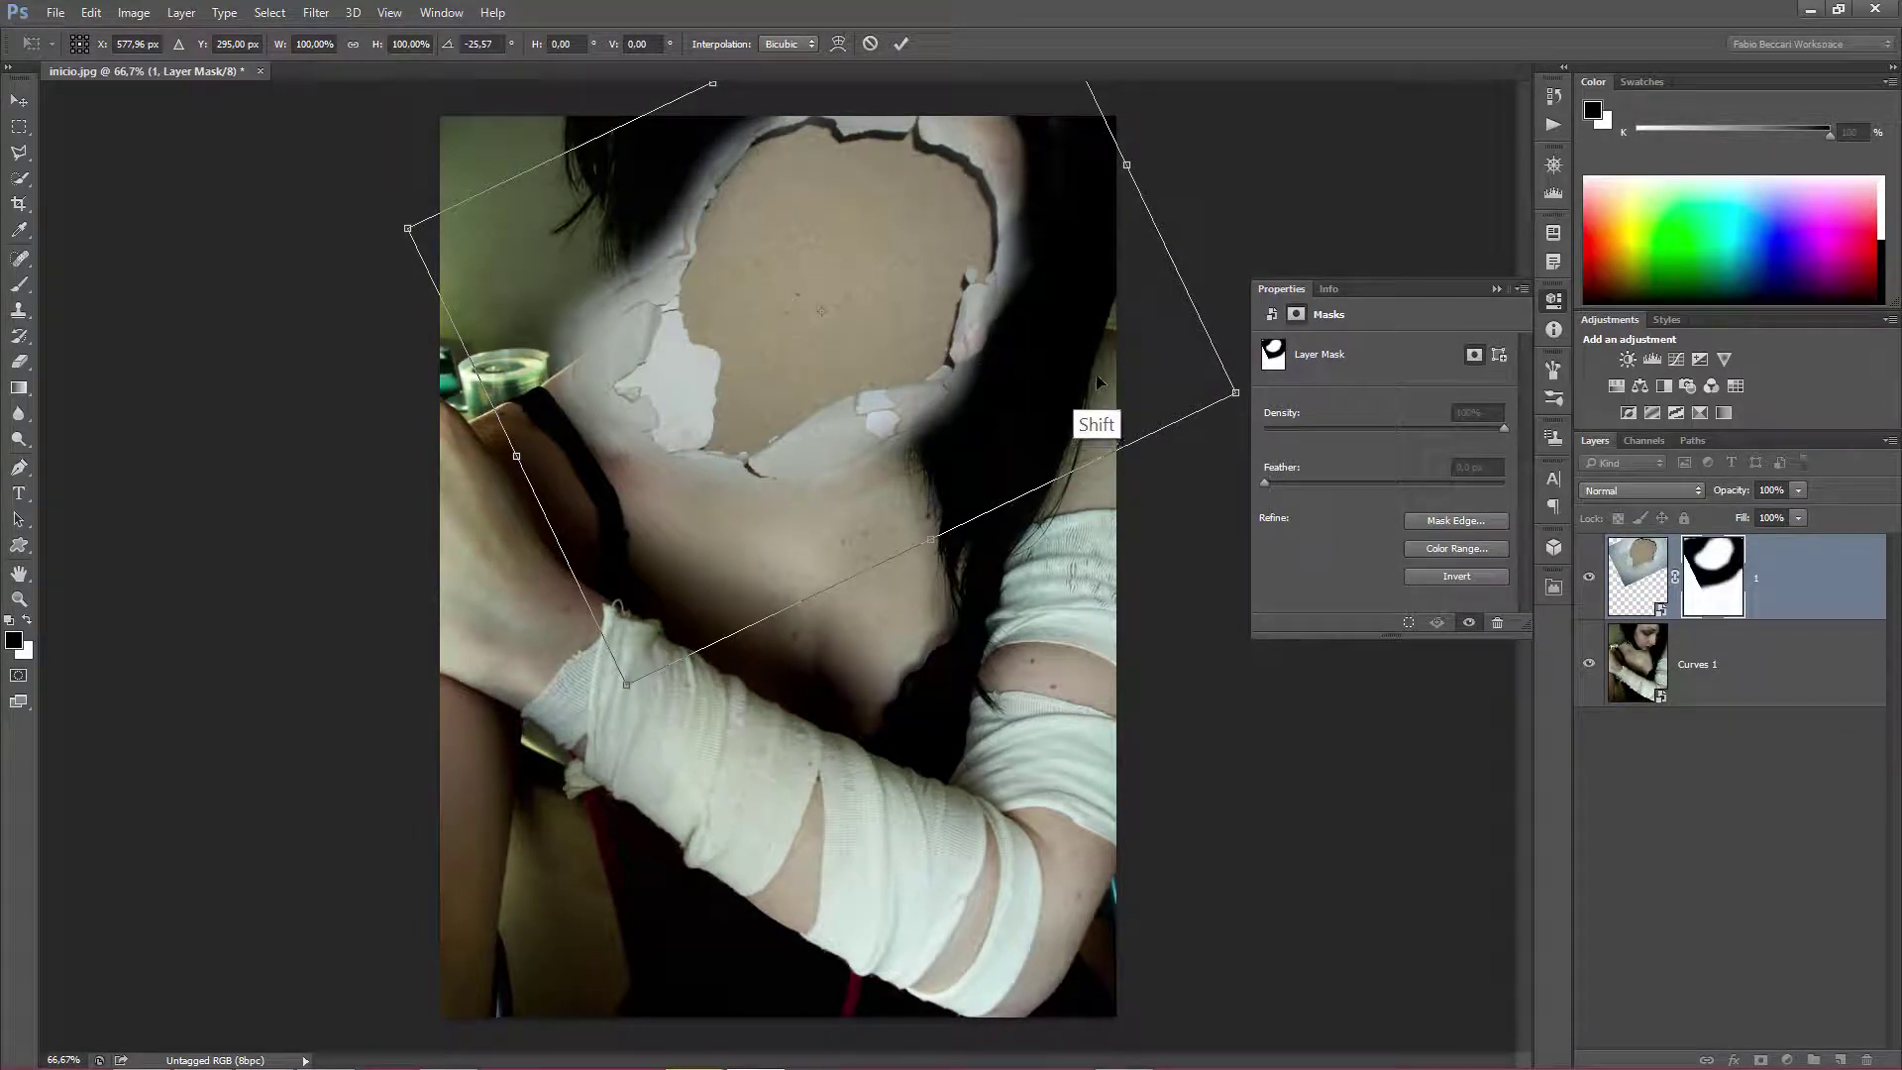
{"action": "key", "text": "alt+shift"}
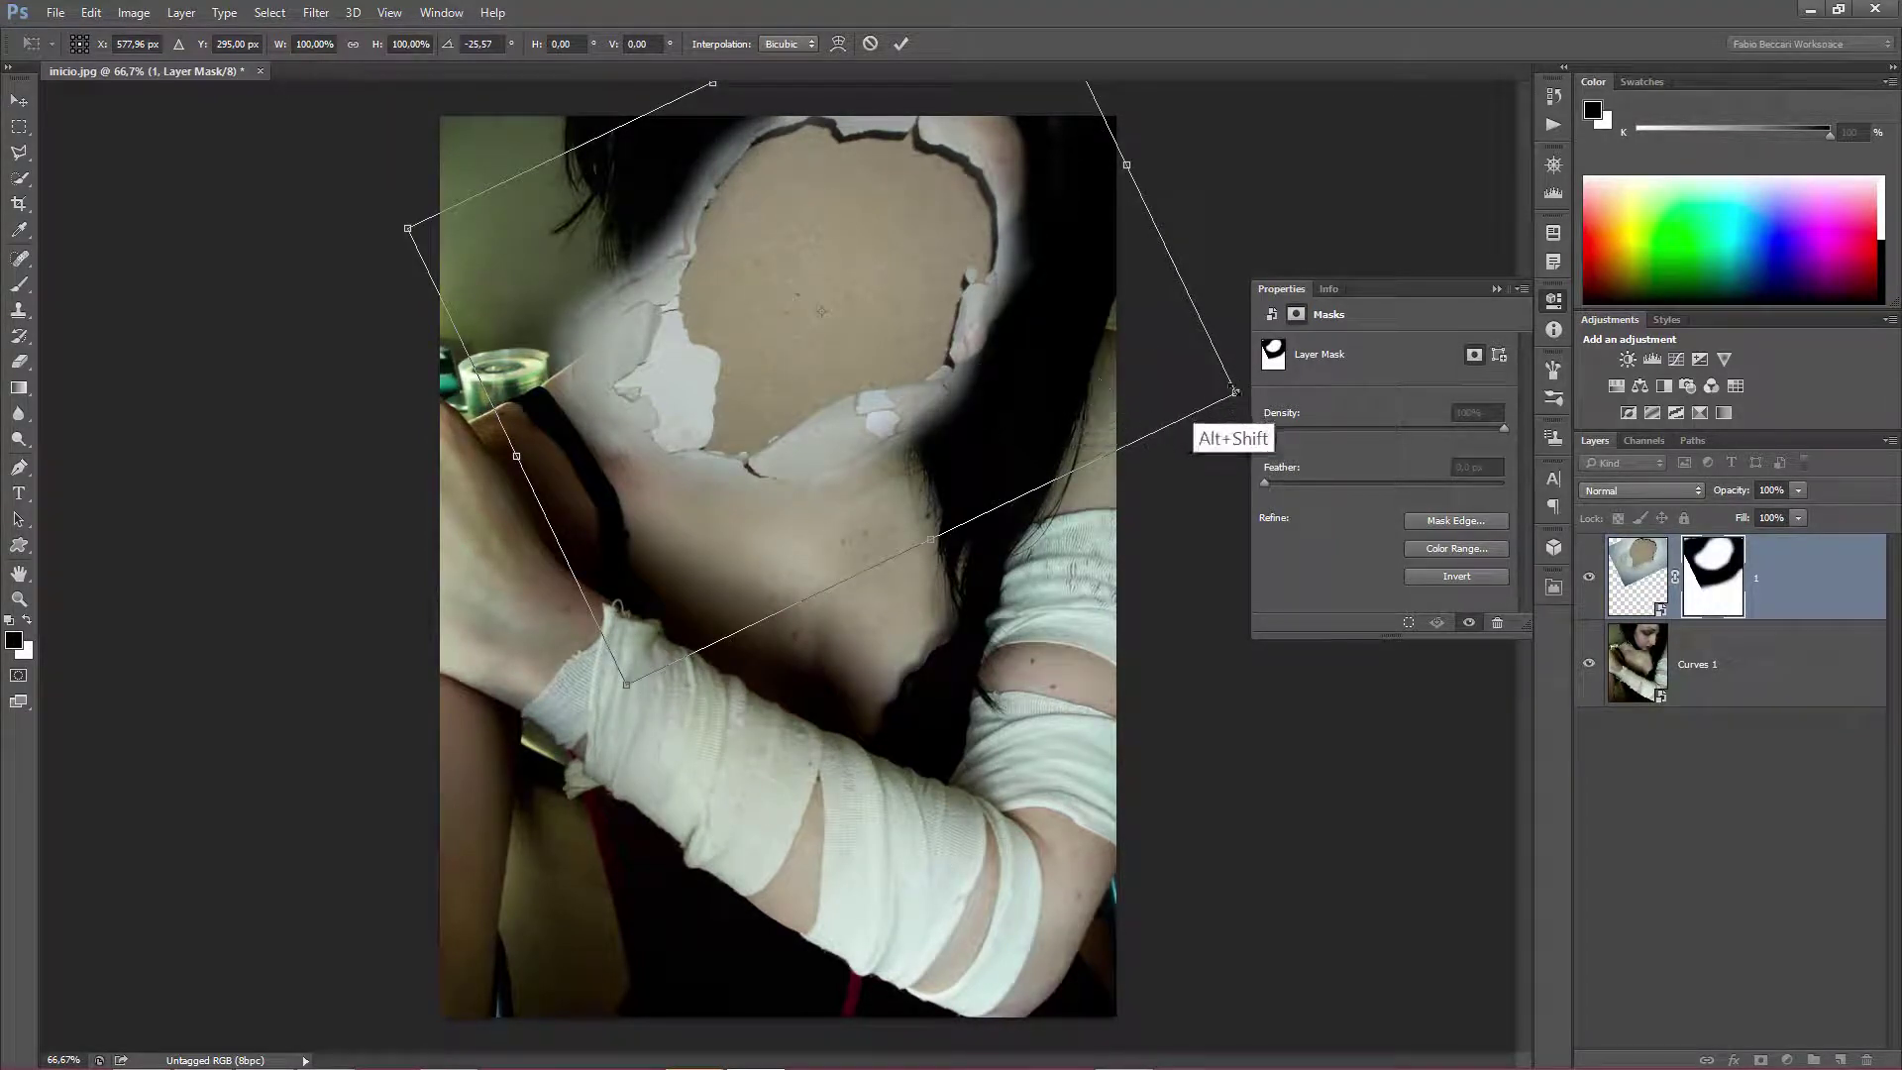
{"action": "left_click_drag", "start_coordinate": [1234, 393], "coordinate": [1165, 355]}
{"action": "left_click_drag", "start_coordinate": [845, 231], "coordinate": [858, 212]}
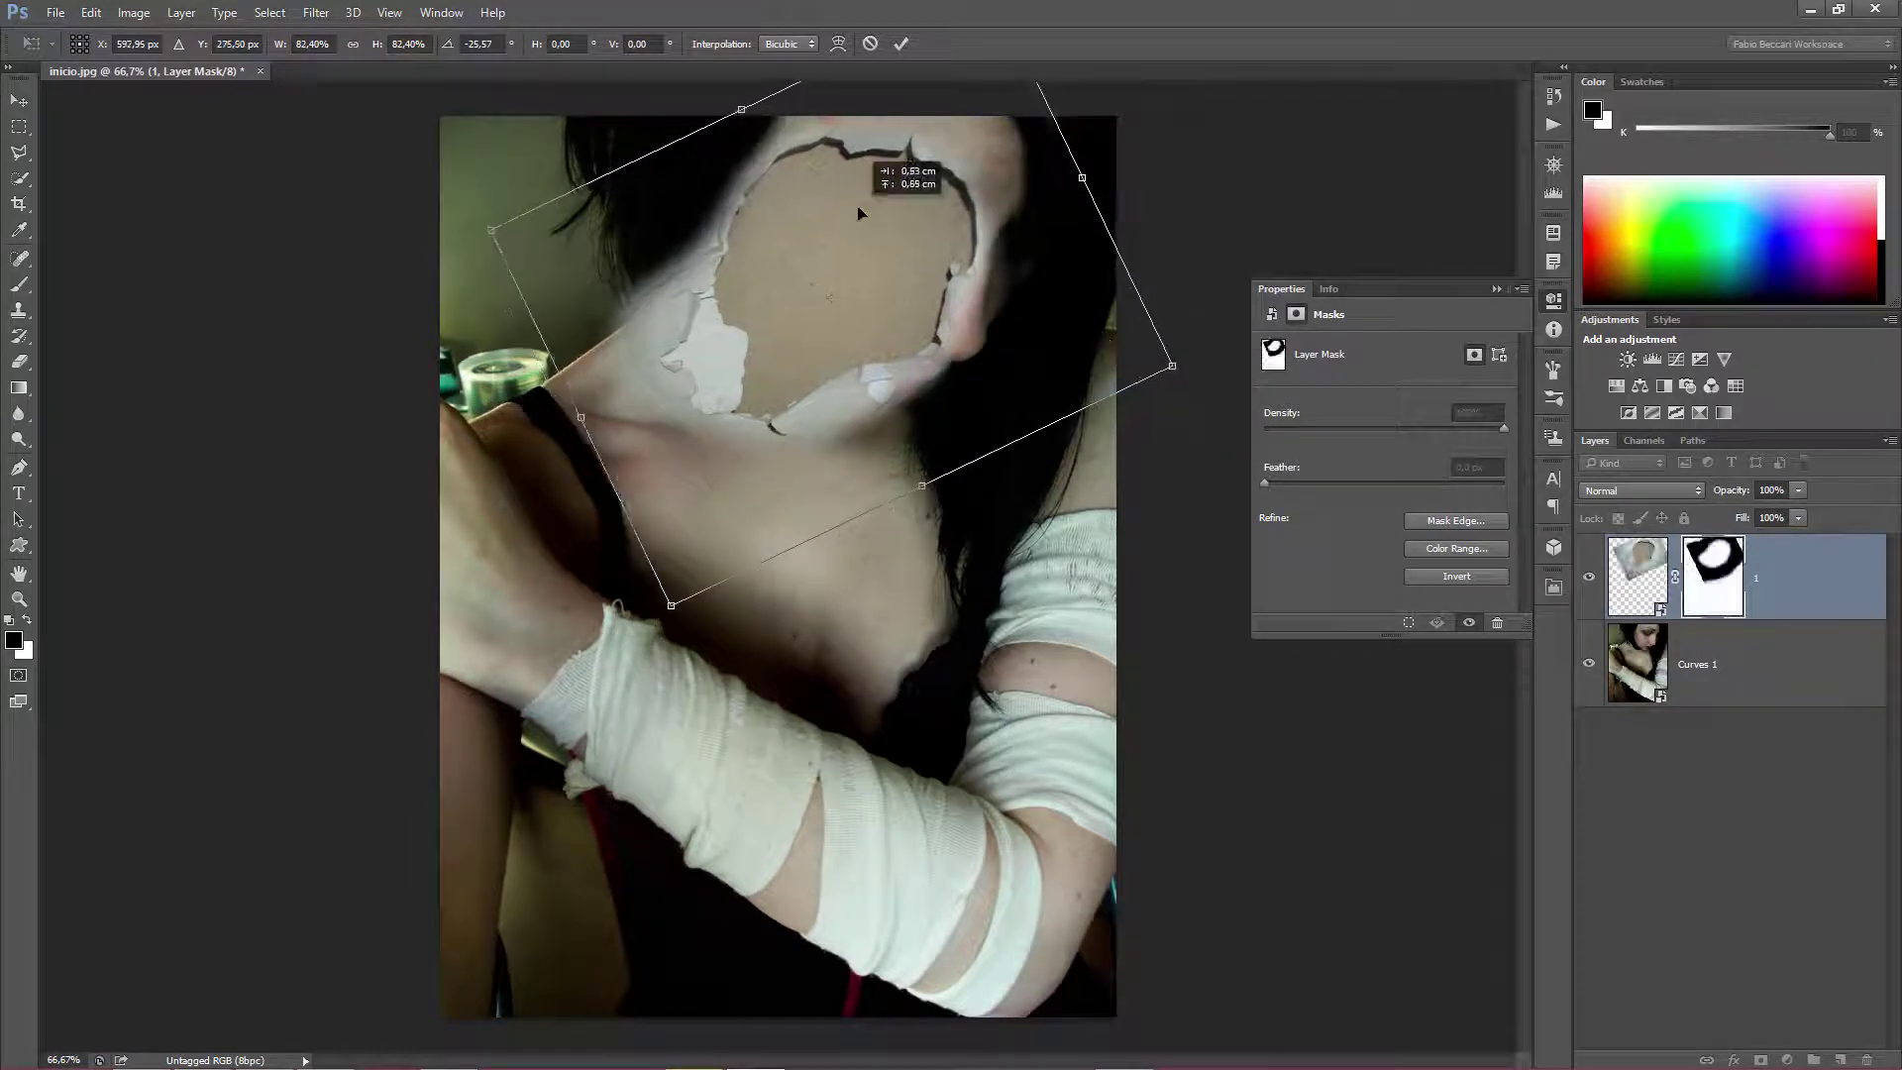
{"action": "key", "text": "Return"}
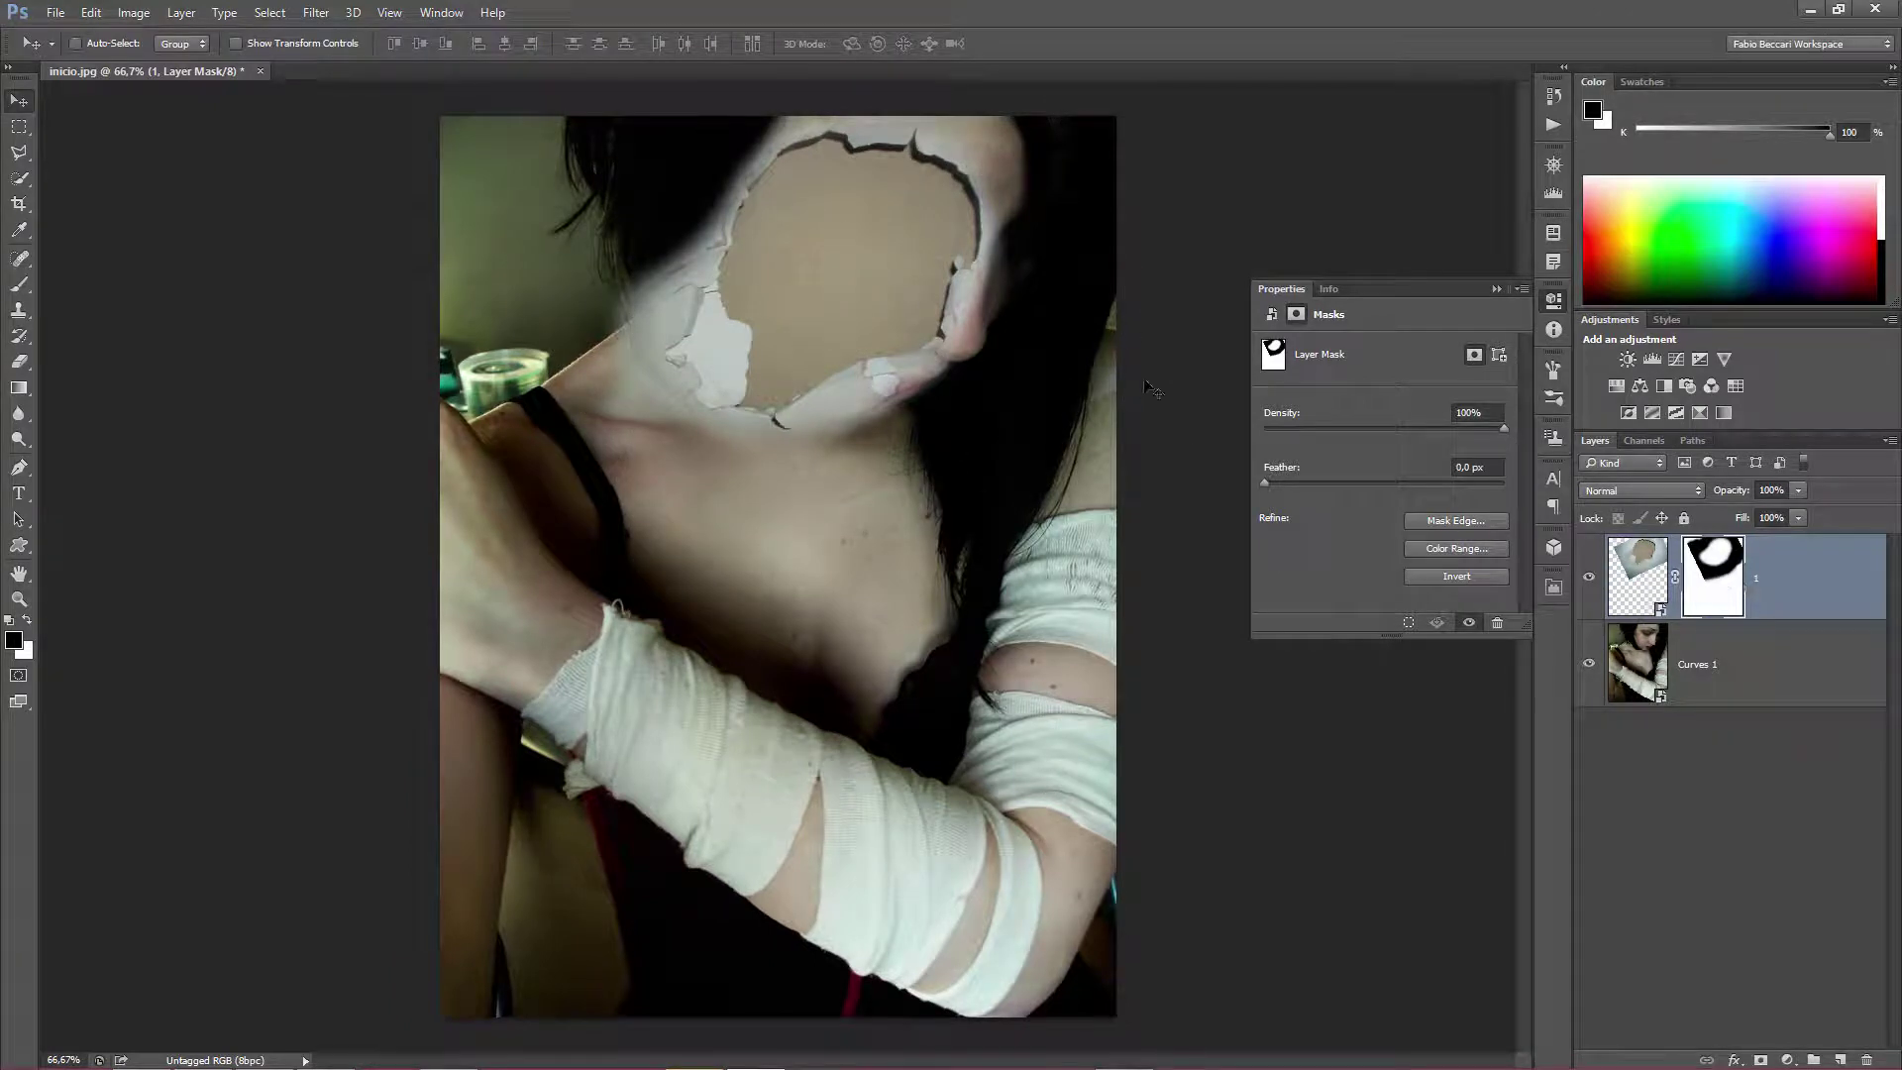
Paint the hole's mask to reveal the chin, lips and hair and hide the neck crack.
{"action": "left_click", "coordinate": [22, 285]}
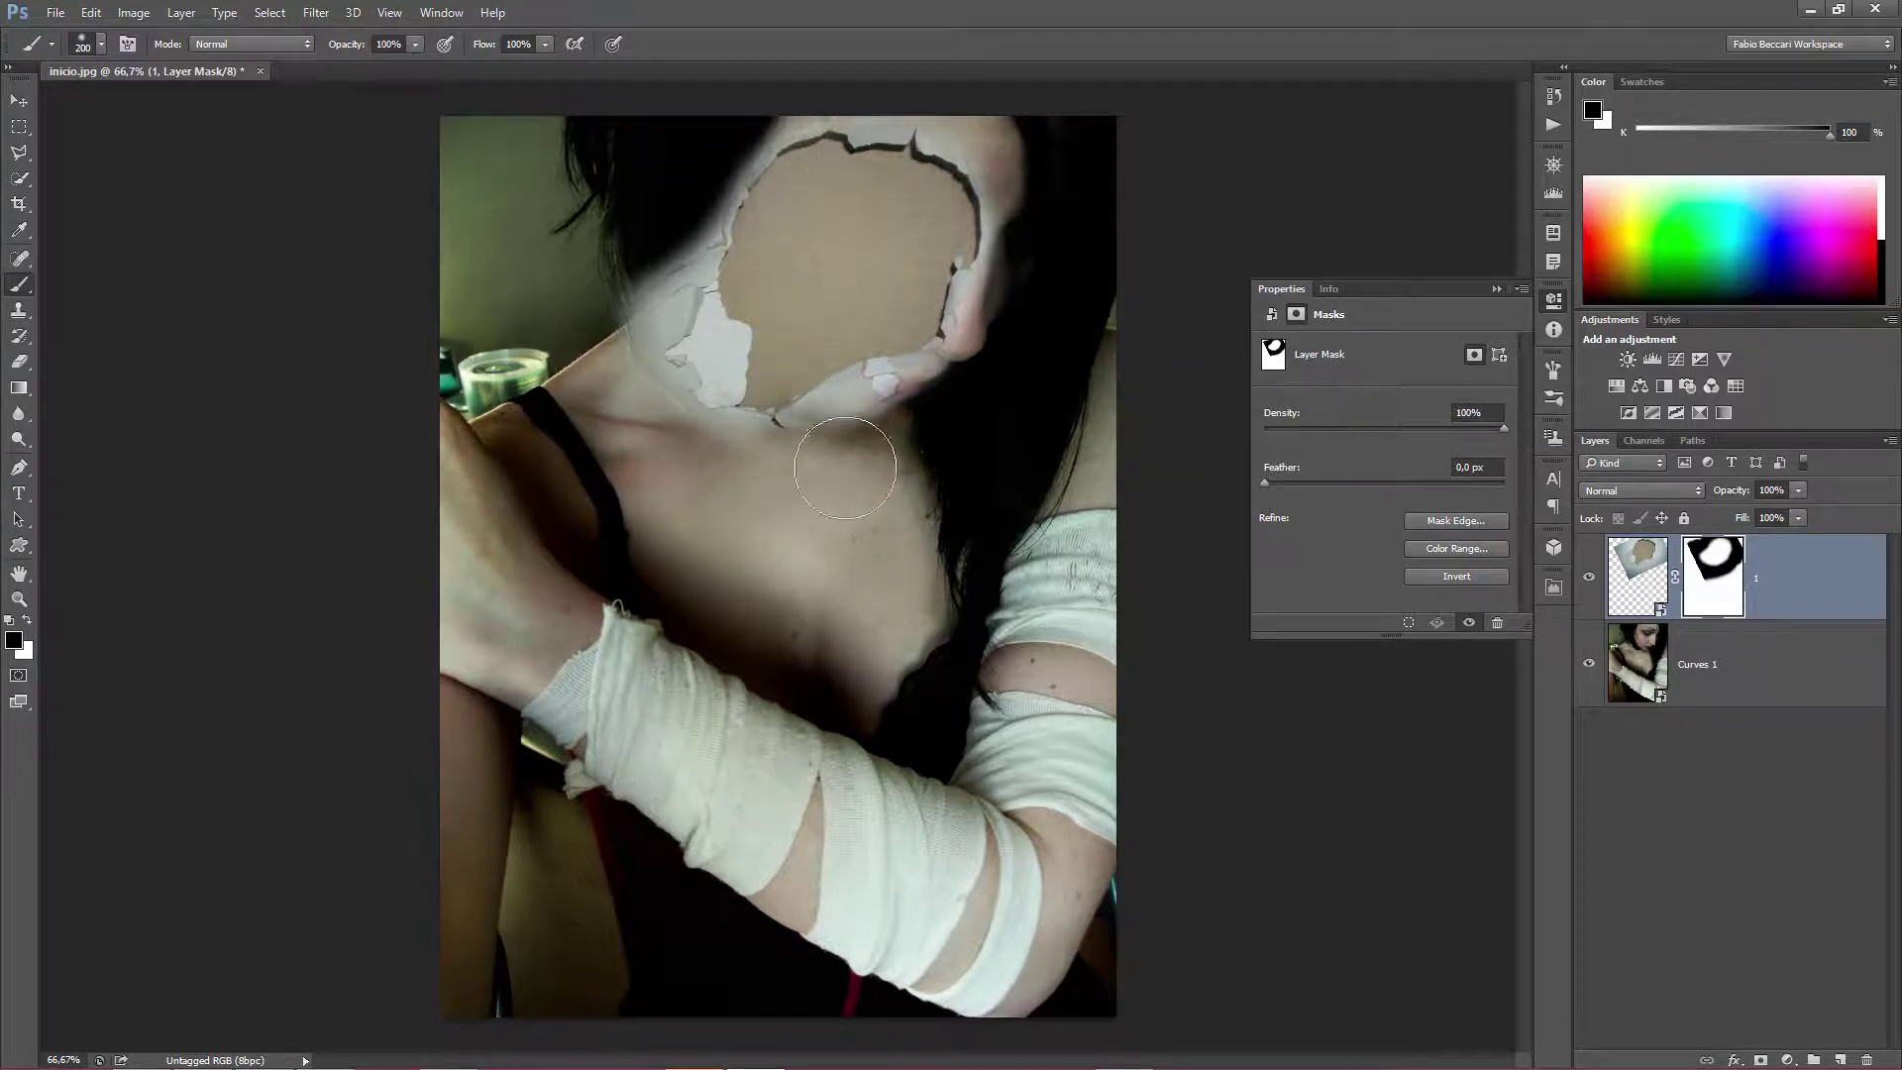
{"action": "mouse_move", "coordinate": [845, 468]}
{"action": "left_mouse_down"}
{"action": "mouse_move", "coordinate": [1002, 388]}
{"action": "mouse_move", "coordinate": [1041, 229]}
{"action": "left_mouse_up"}
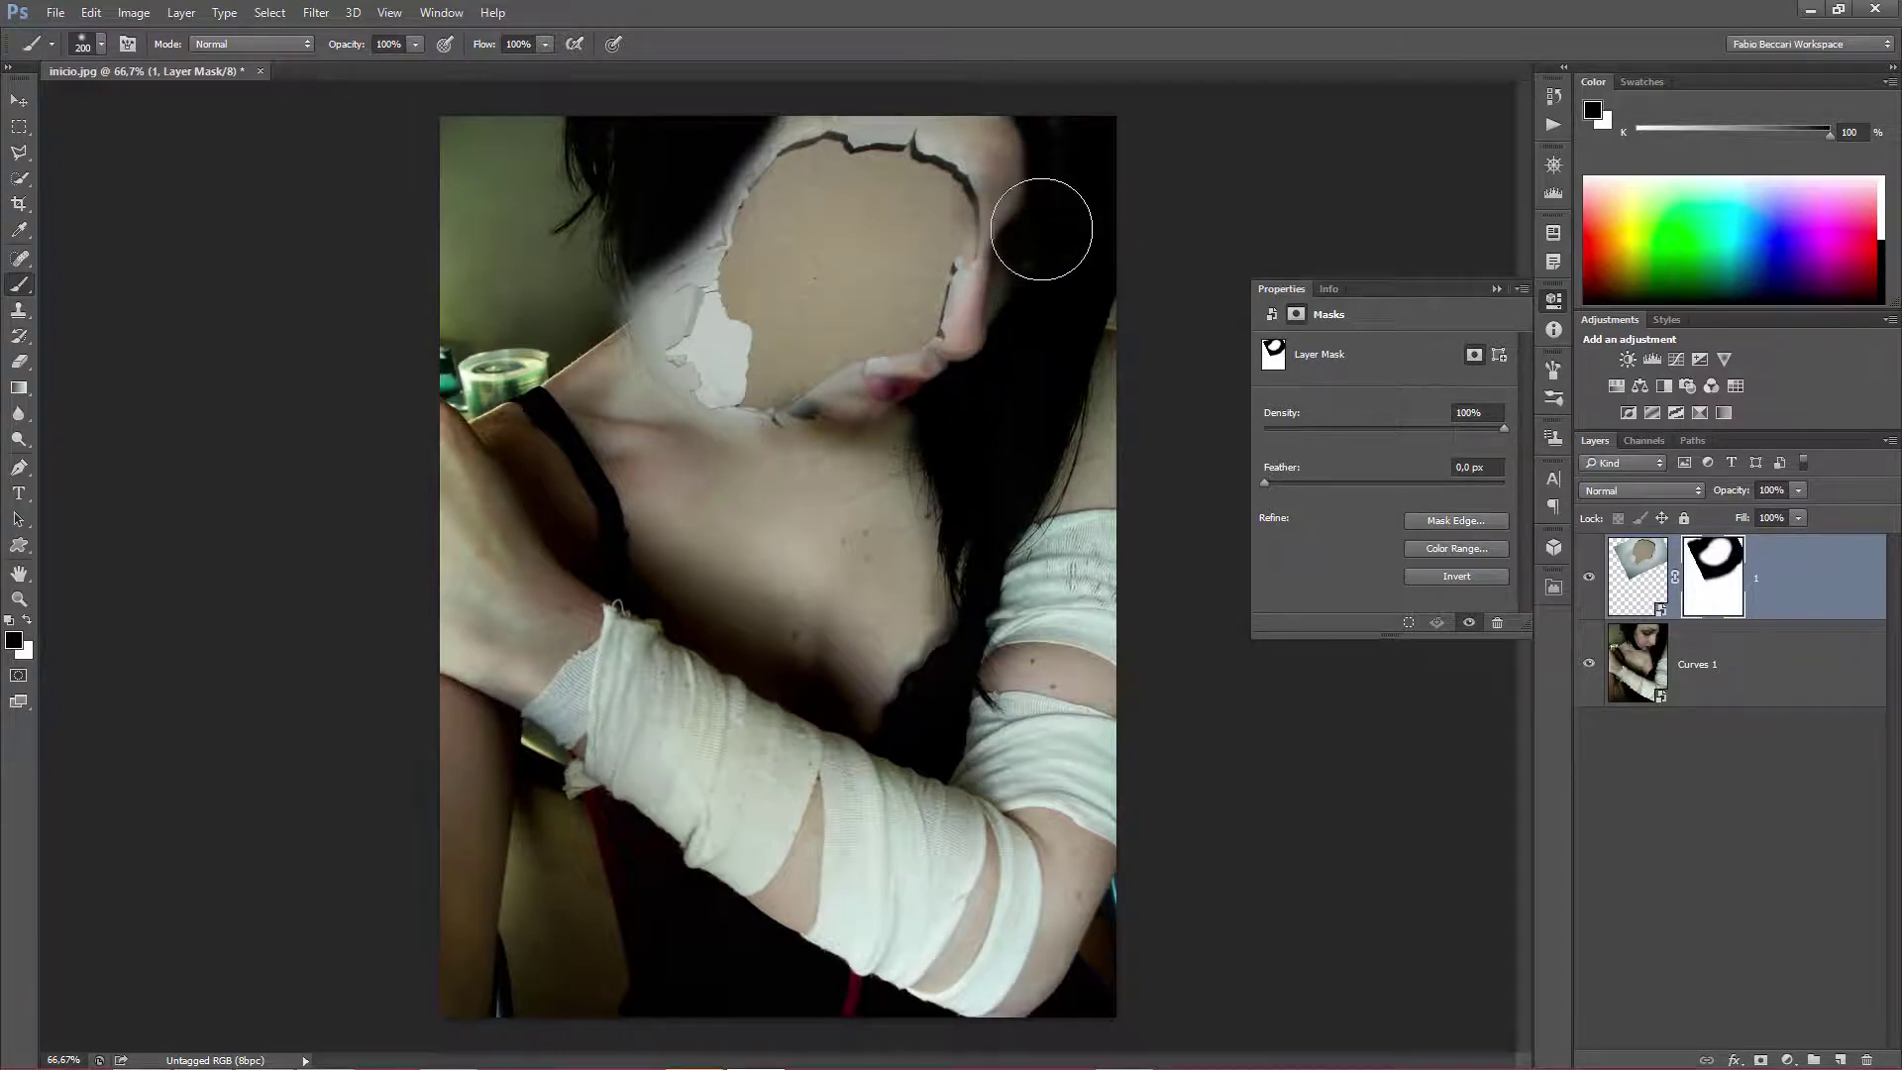
{"action": "mouse_move", "coordinate": [587, 327]}
{"action": "left_mouse_down"}
{"action": "mouse_move", "coordinate": [628, 204]}
{"action": "mouse_move", "coordinate": [651, 297]}
{"action": "left_mouse_up"}
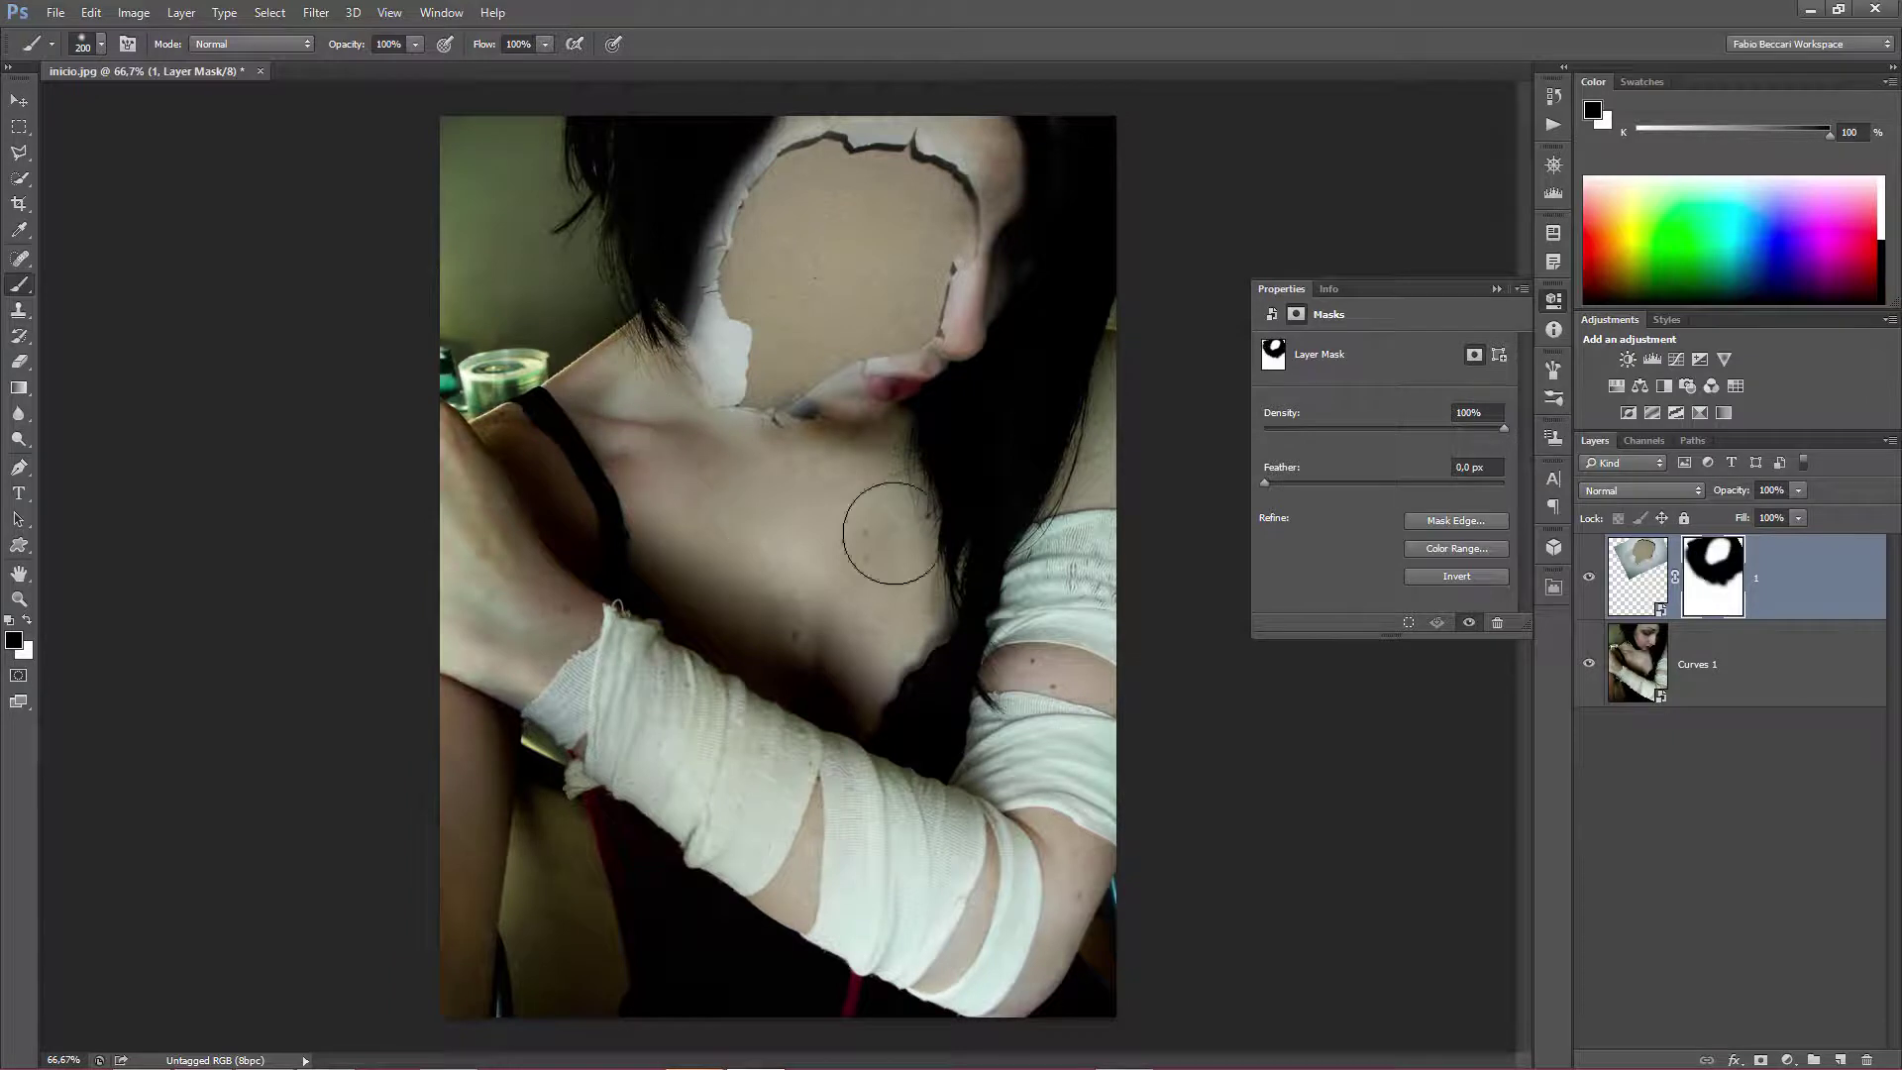
{"action": "left_click_drag", "start_coordinate": [620, 397], "coordinate": [719, 341]}
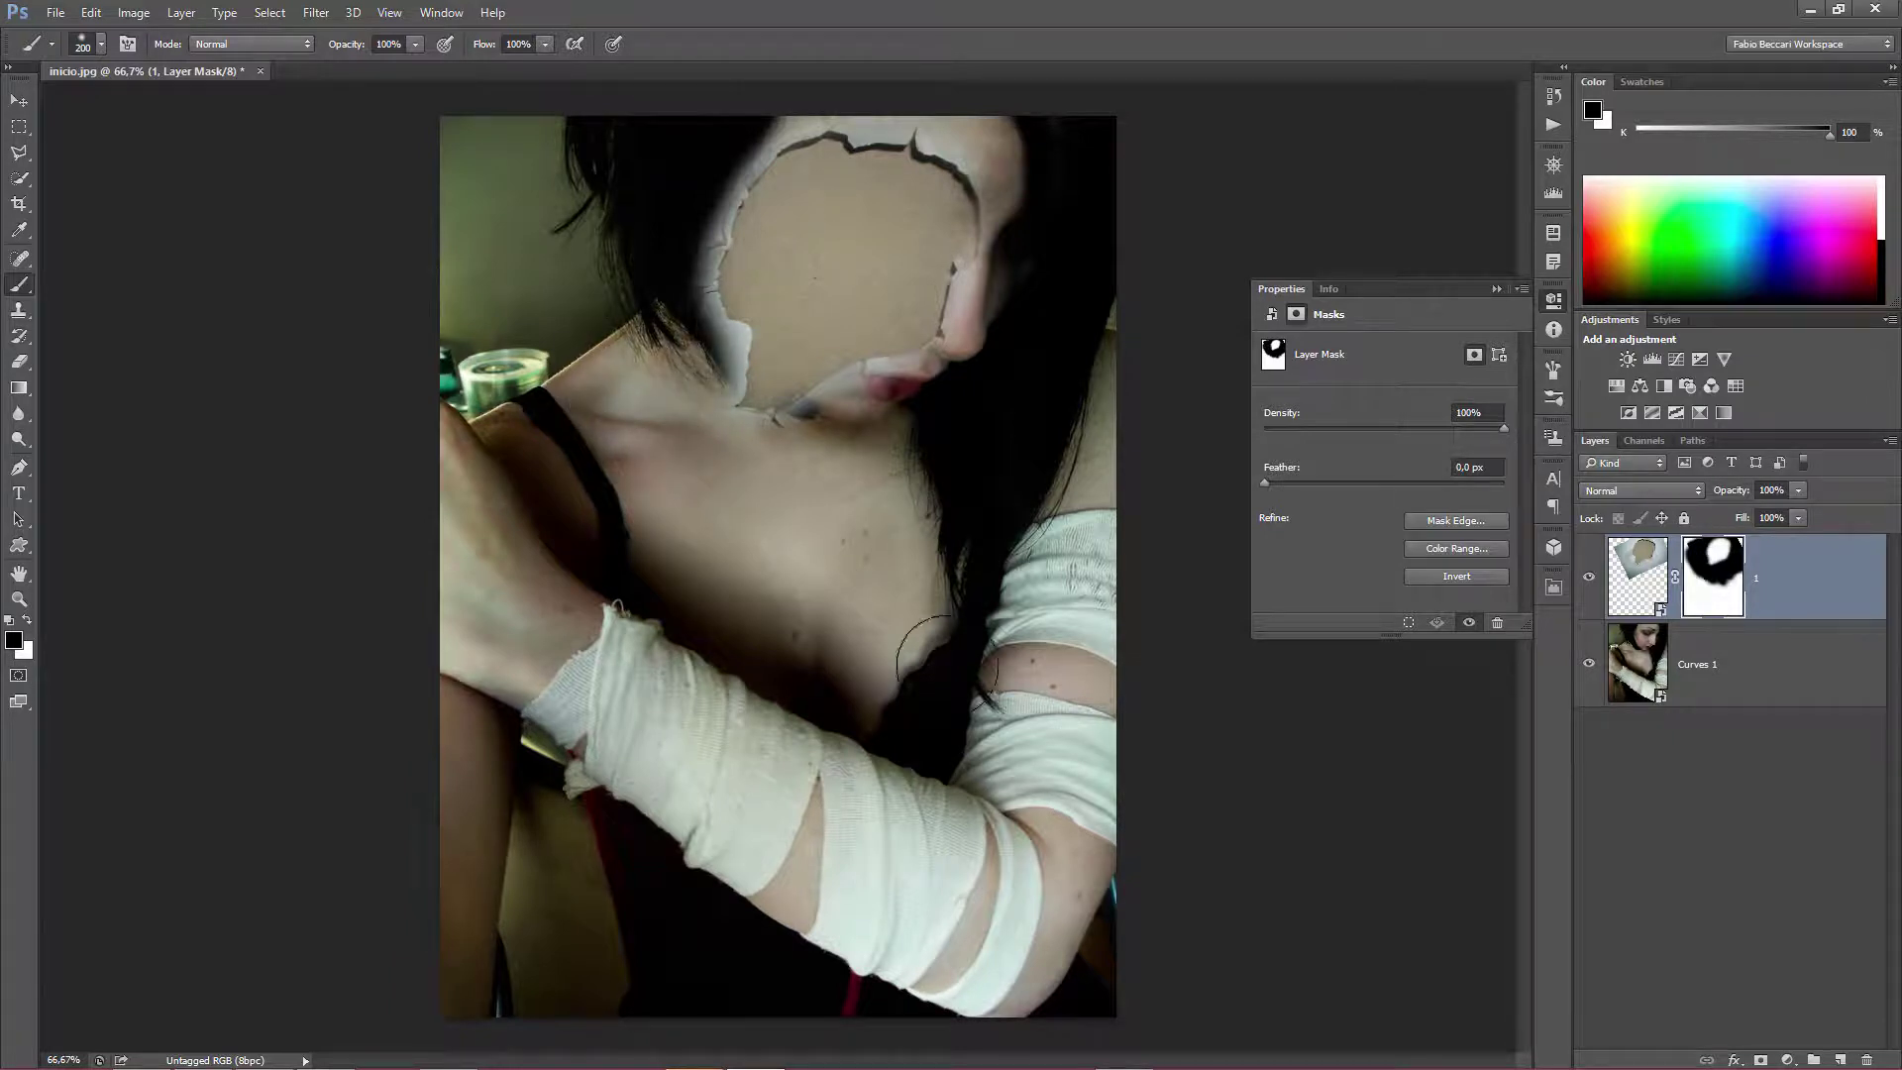
Set layer 1 to Multiply and Alt-drag a duplicate down onto the chest.
{"action": "left_click", "coordinate": [1648, 492]}
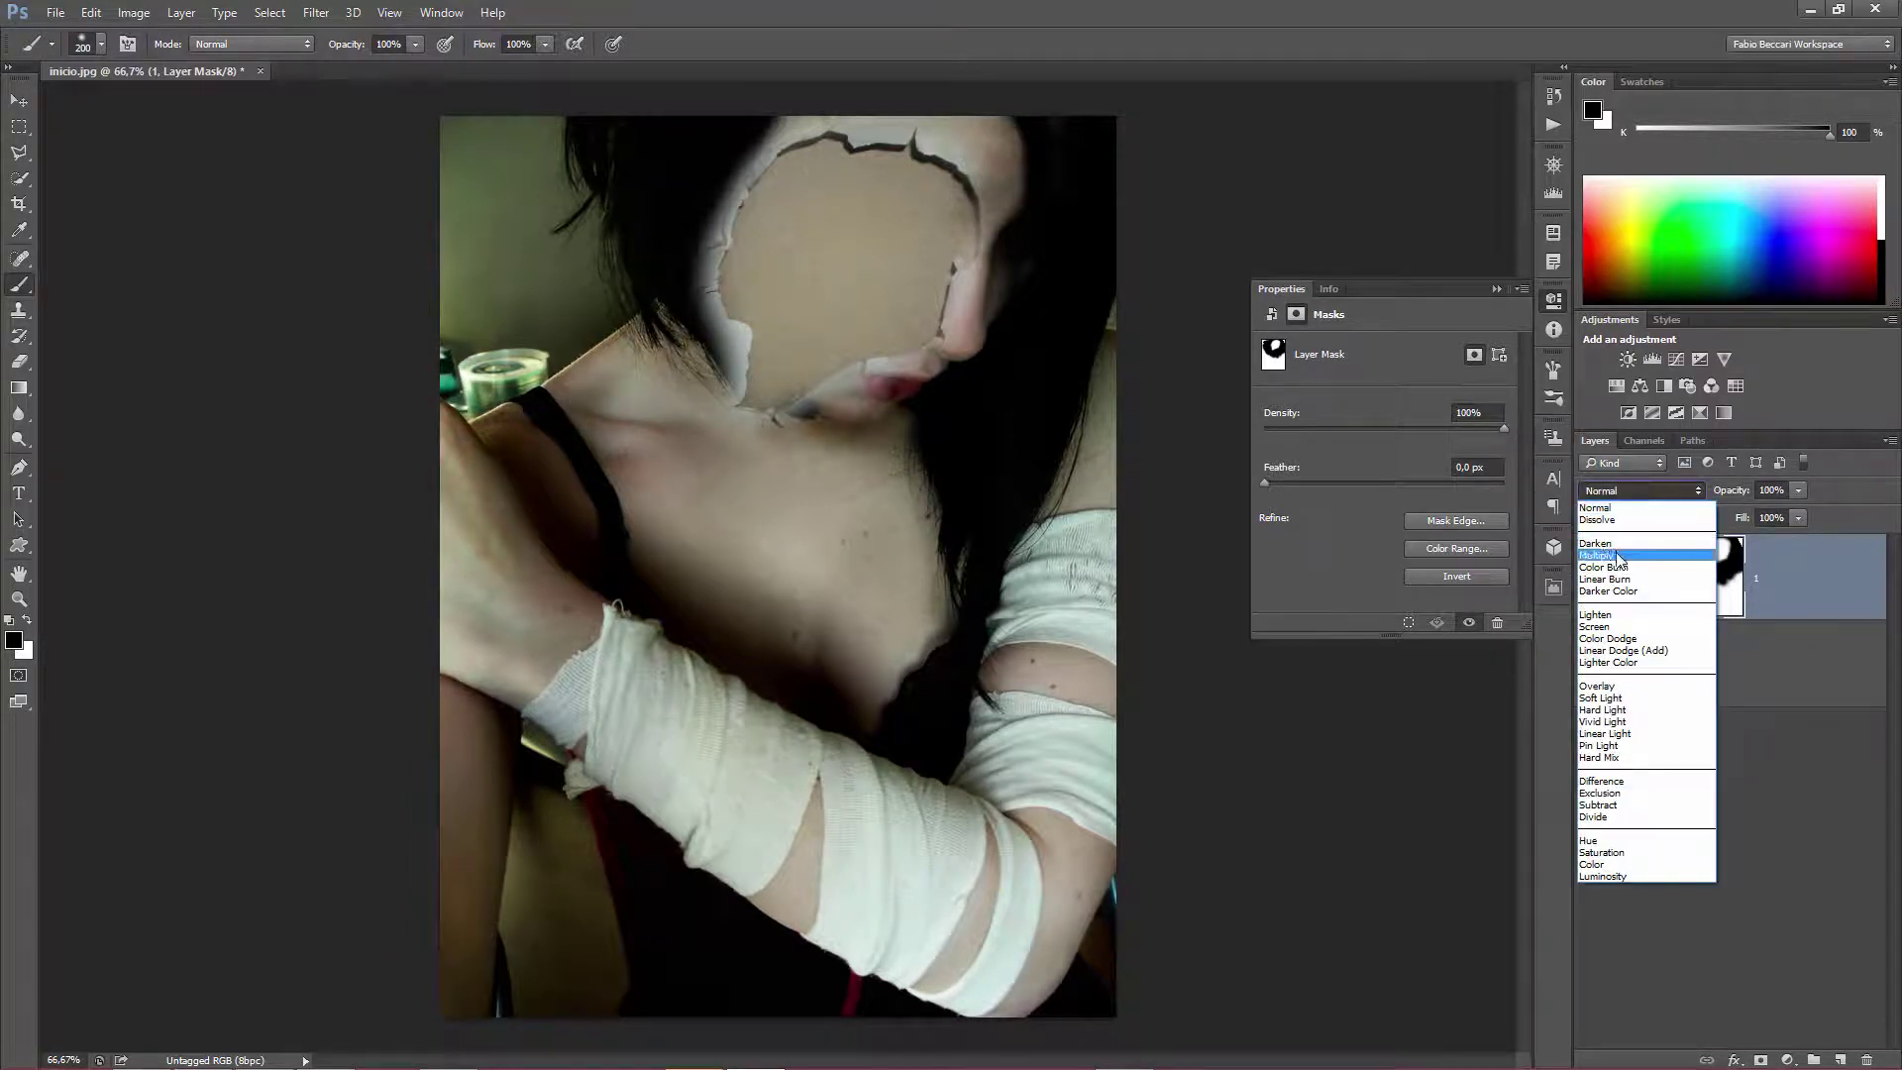
{"action": "left_click", "coordinate": [1625, 545]}
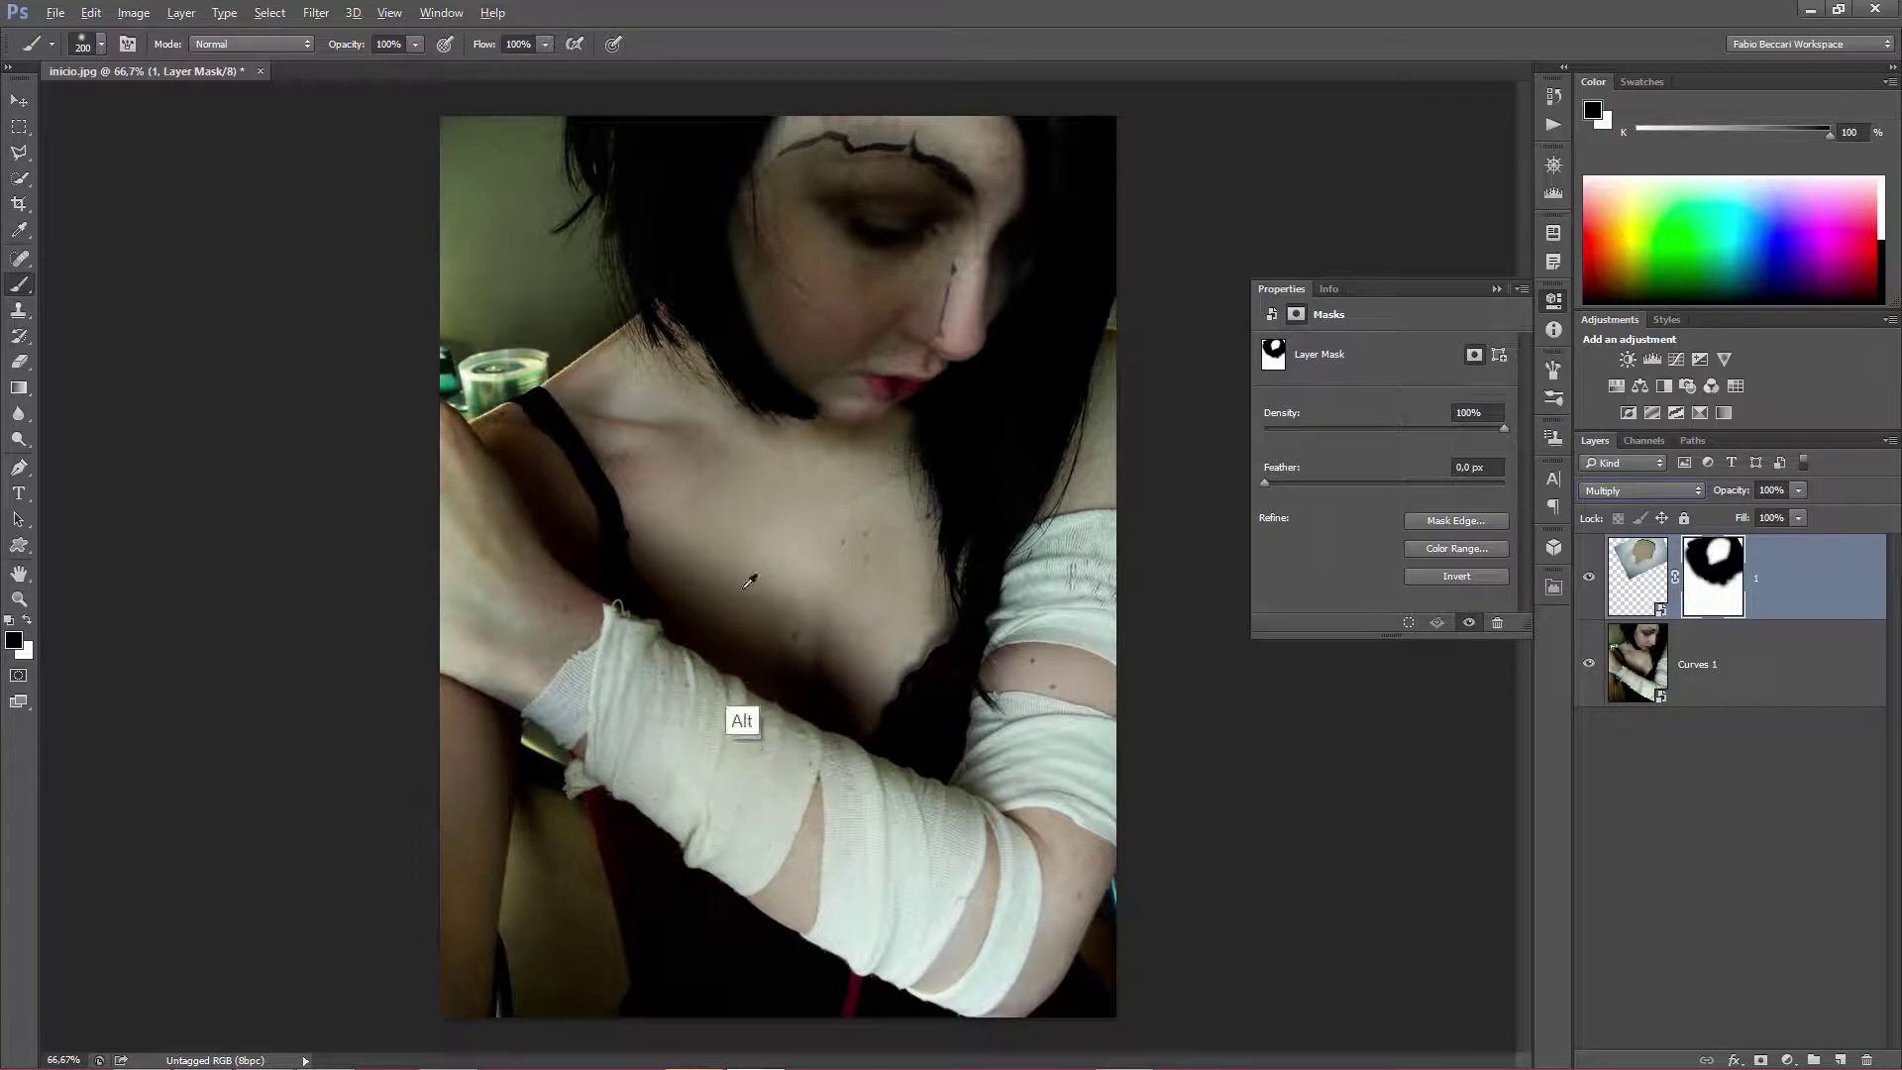
{"action": "left_click", "coordinate": [21, 102]}
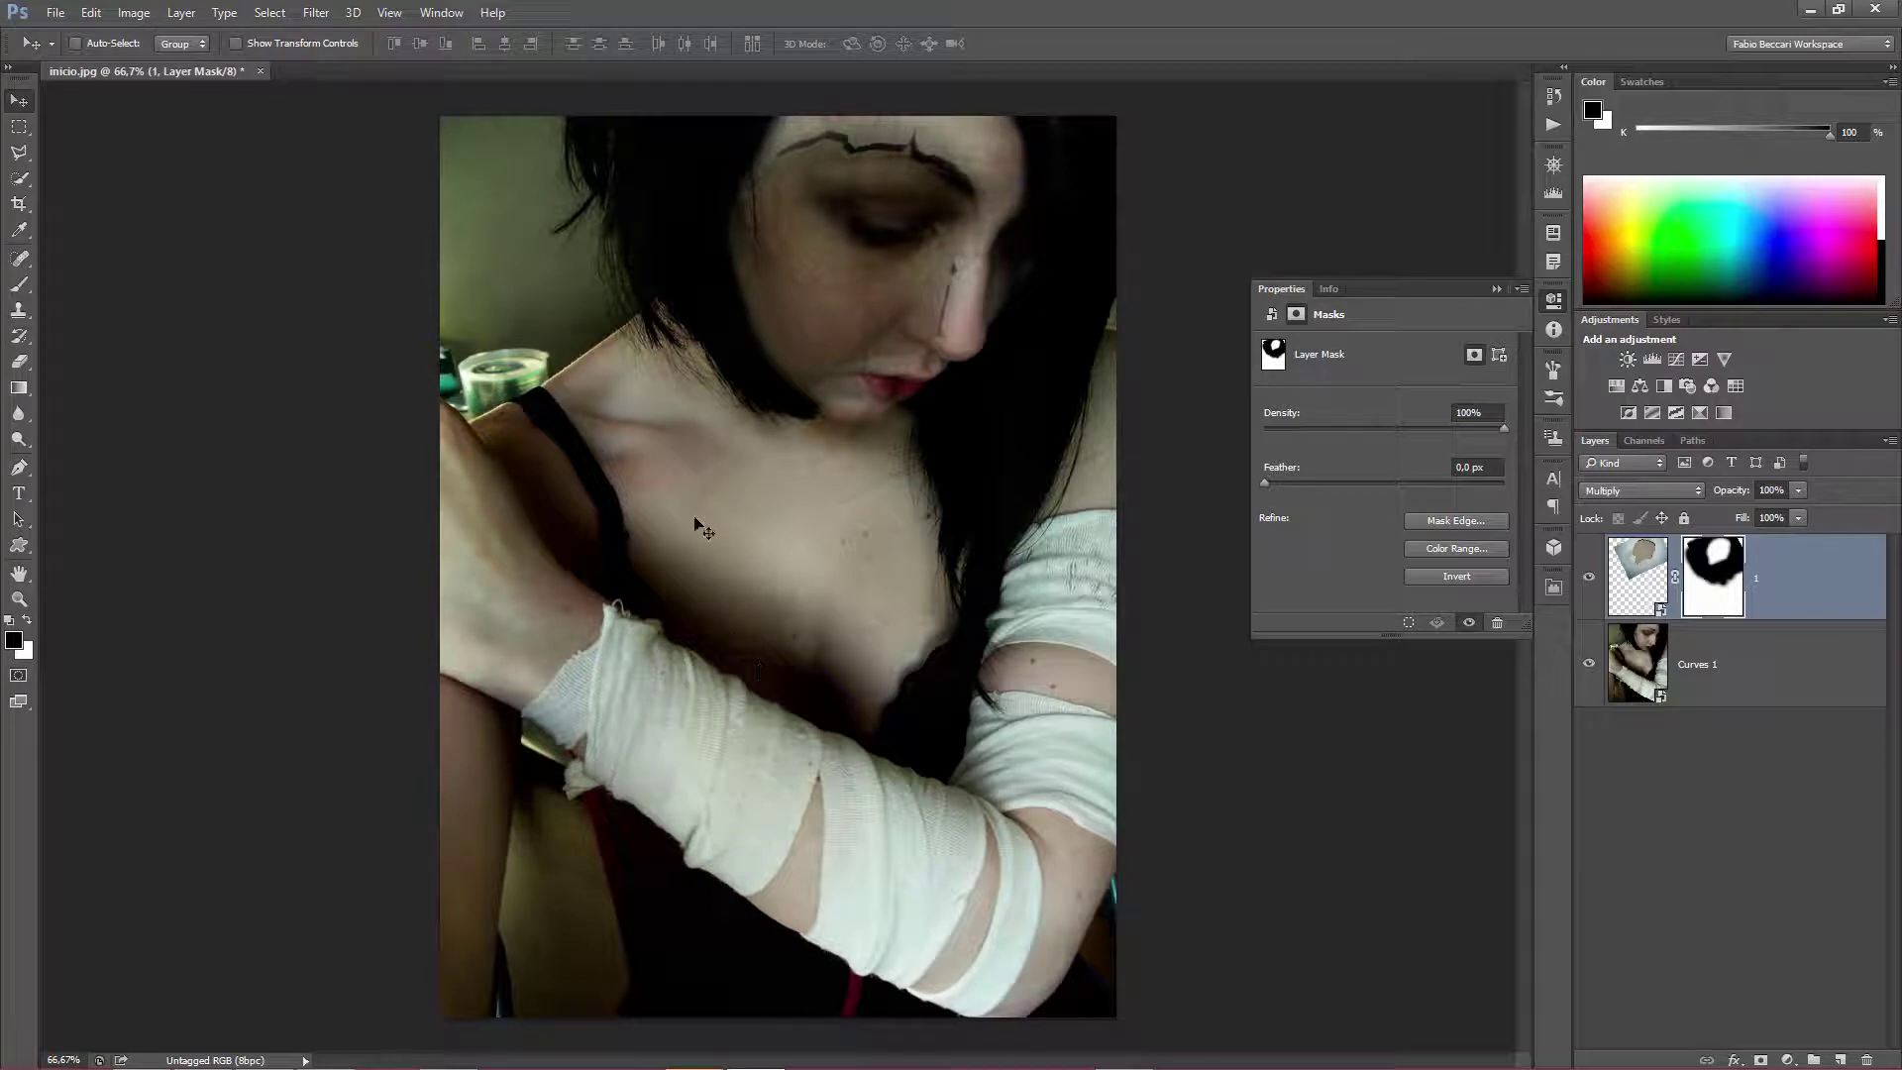
{"action": "mouse_move", "coordinate": [854, 203]}
{"action": "left_mouse_down"}
{"action": "mouse_move", "coordinate": [792, 593]}
{"action": "mouse_move", "coordinate": [798, 538]}
{"action": "left_mouse_up"}
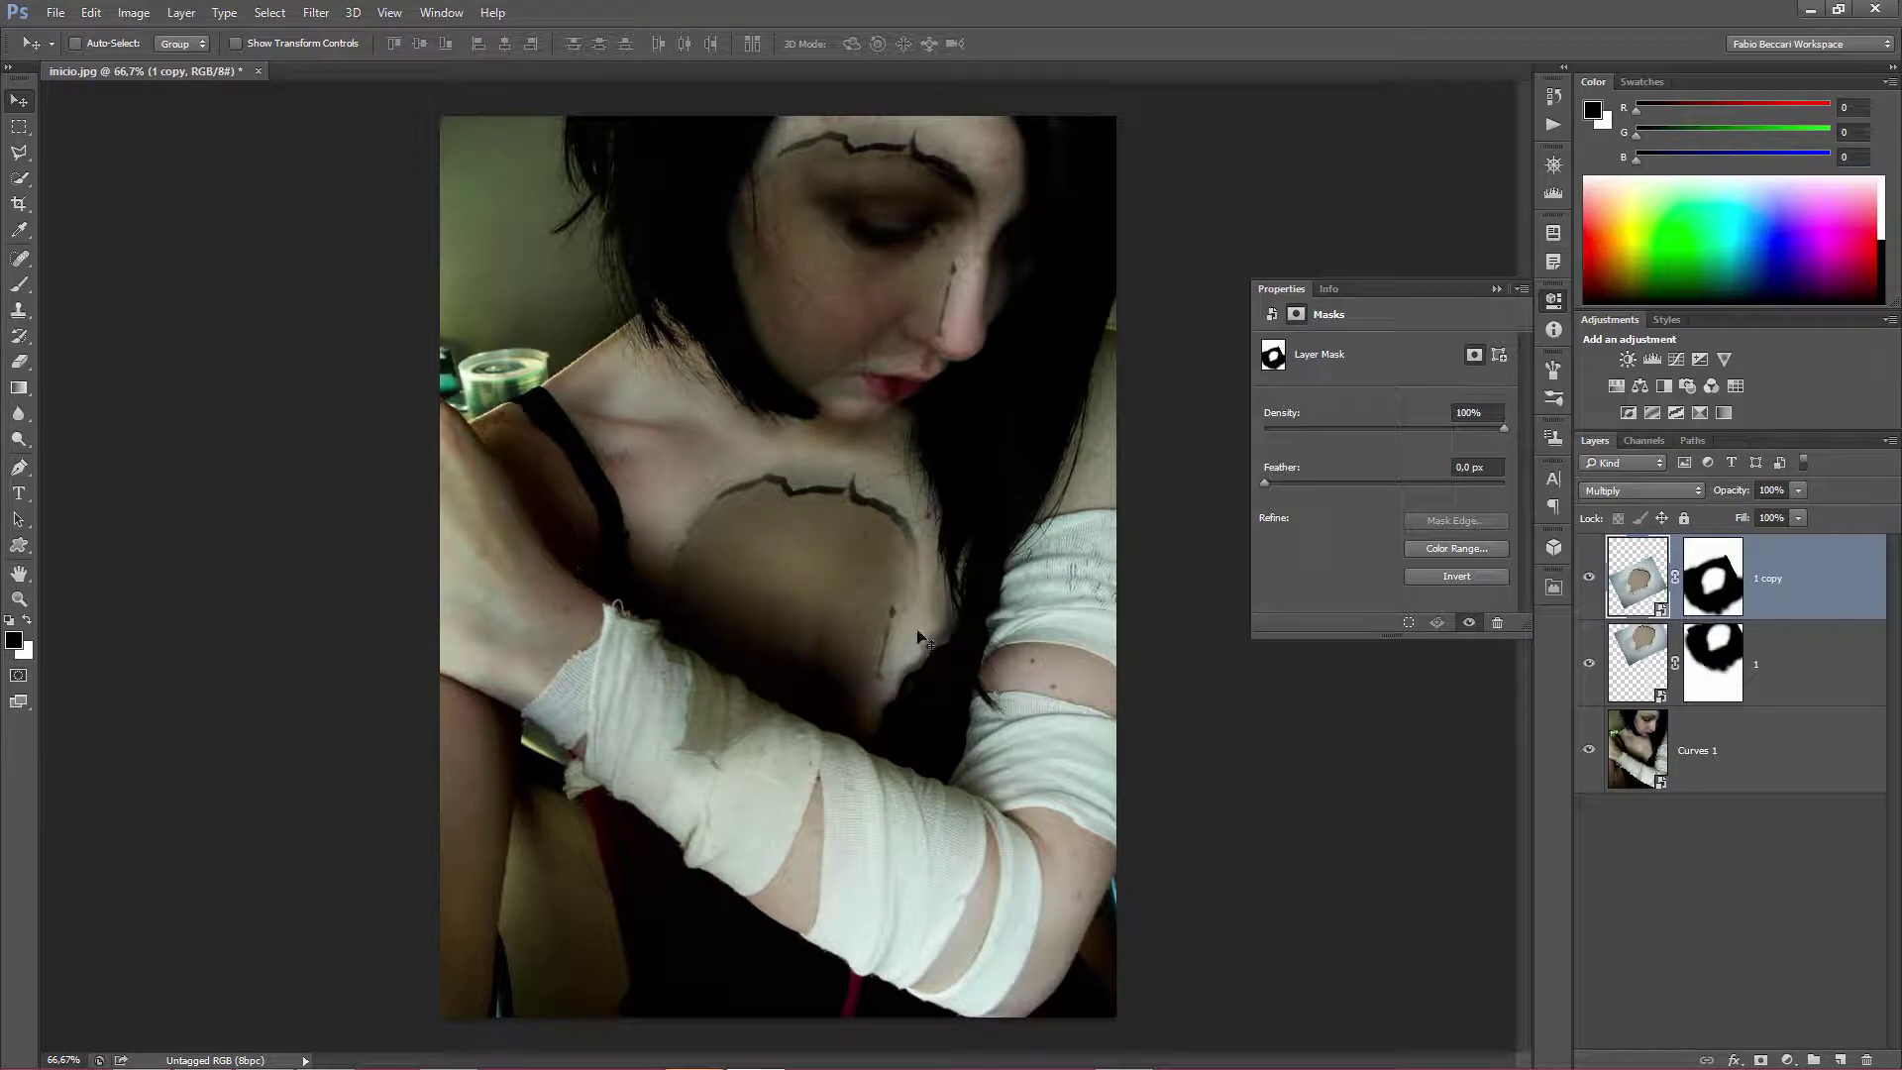
Rotate the 1 copy layer to about -64.86° and shift it up-right across the chest.
{"action": "left_click_drag", "start_coordinate": [918, 635], "coordinate": [917, 671]}
{"action": "key", "text": "ctrl+t"}
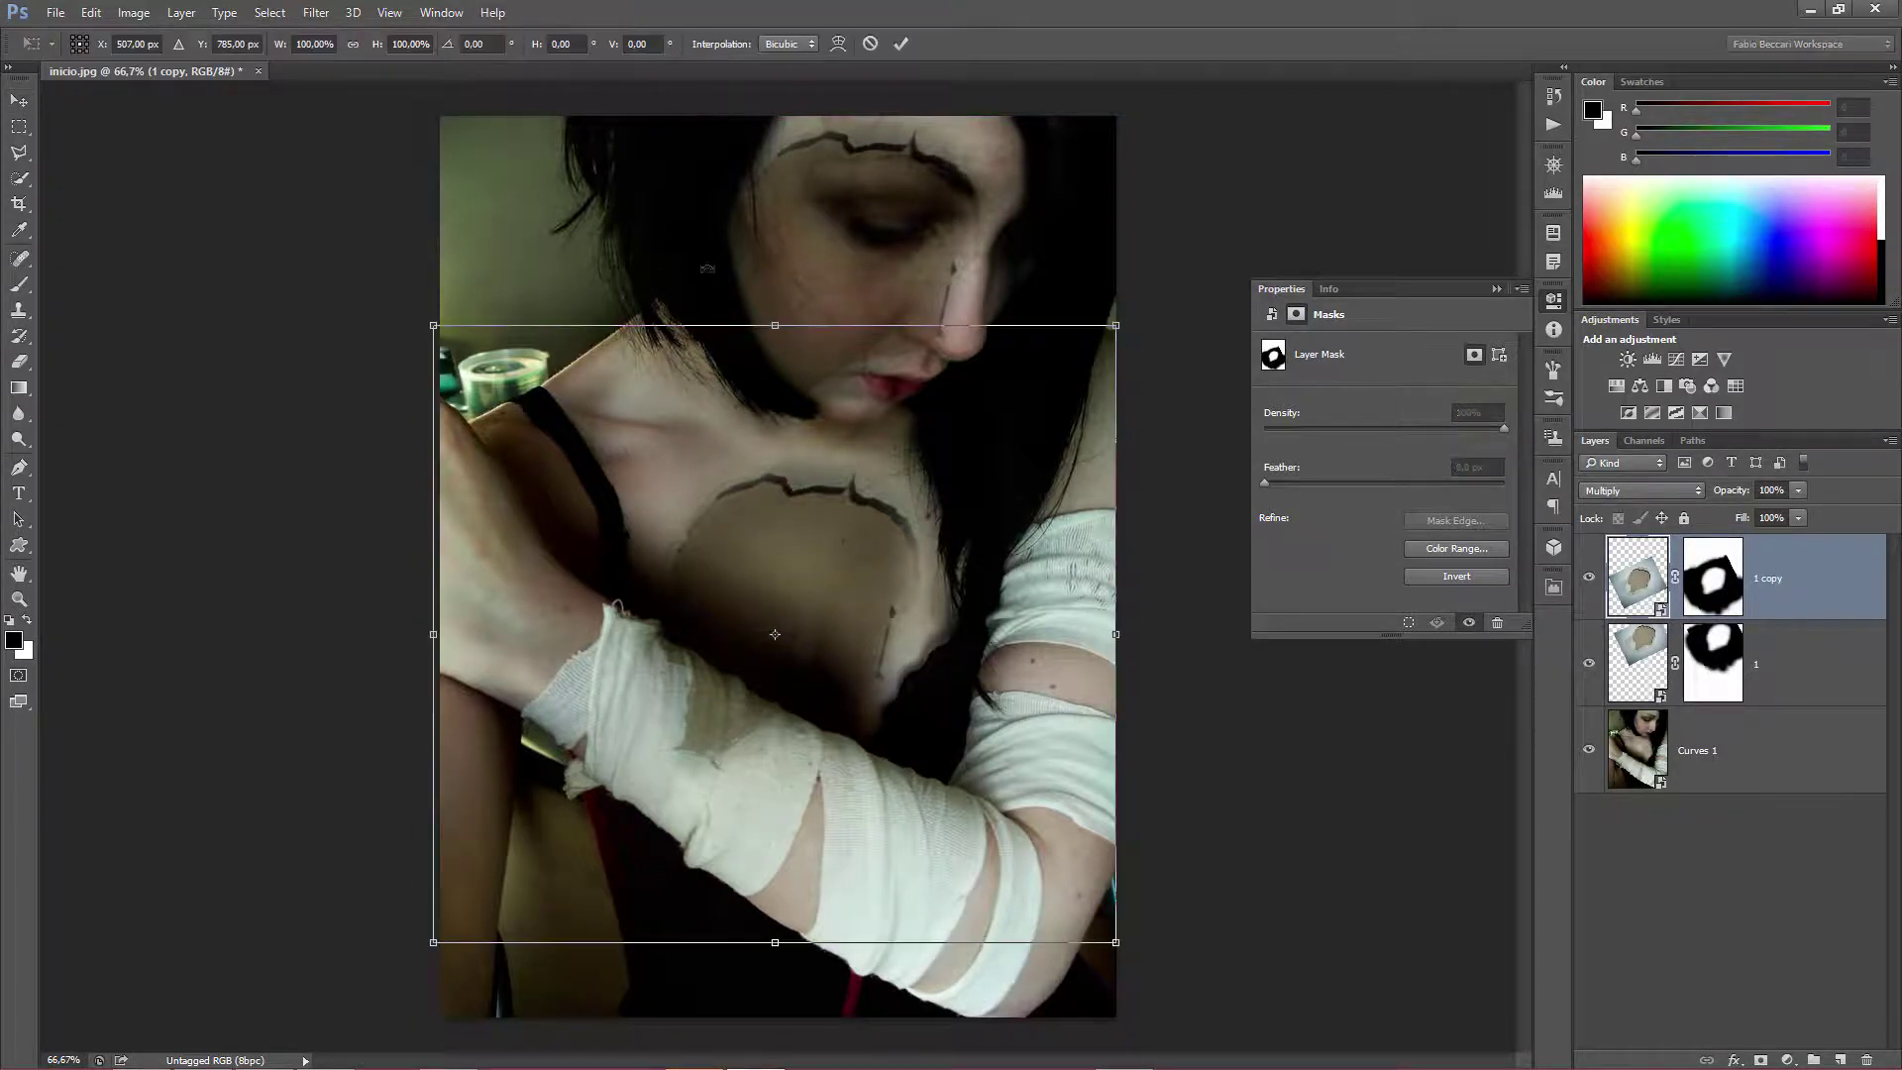
{"action": "mouse_move", "coordinate": [708, 267]}
{"action": "left_mouse_down"}
{"action": "mouse_move", "coordinate": [527, 441]}
{"action": "mouse_move", "coordinate": [463, 674]}
{"action": "left_mouse_up"}
{"action": "mouse_move", "coordinate": [818, 646]}
{"action": "left_mouse_down"}
{"action": "mouse_move", "coordinate": [901, 577]}
{"action": "mouse_move", "coordinate": [896, 614]}
{"action": "left_mouse_up"}
{"action": "key", "text": "Return"}
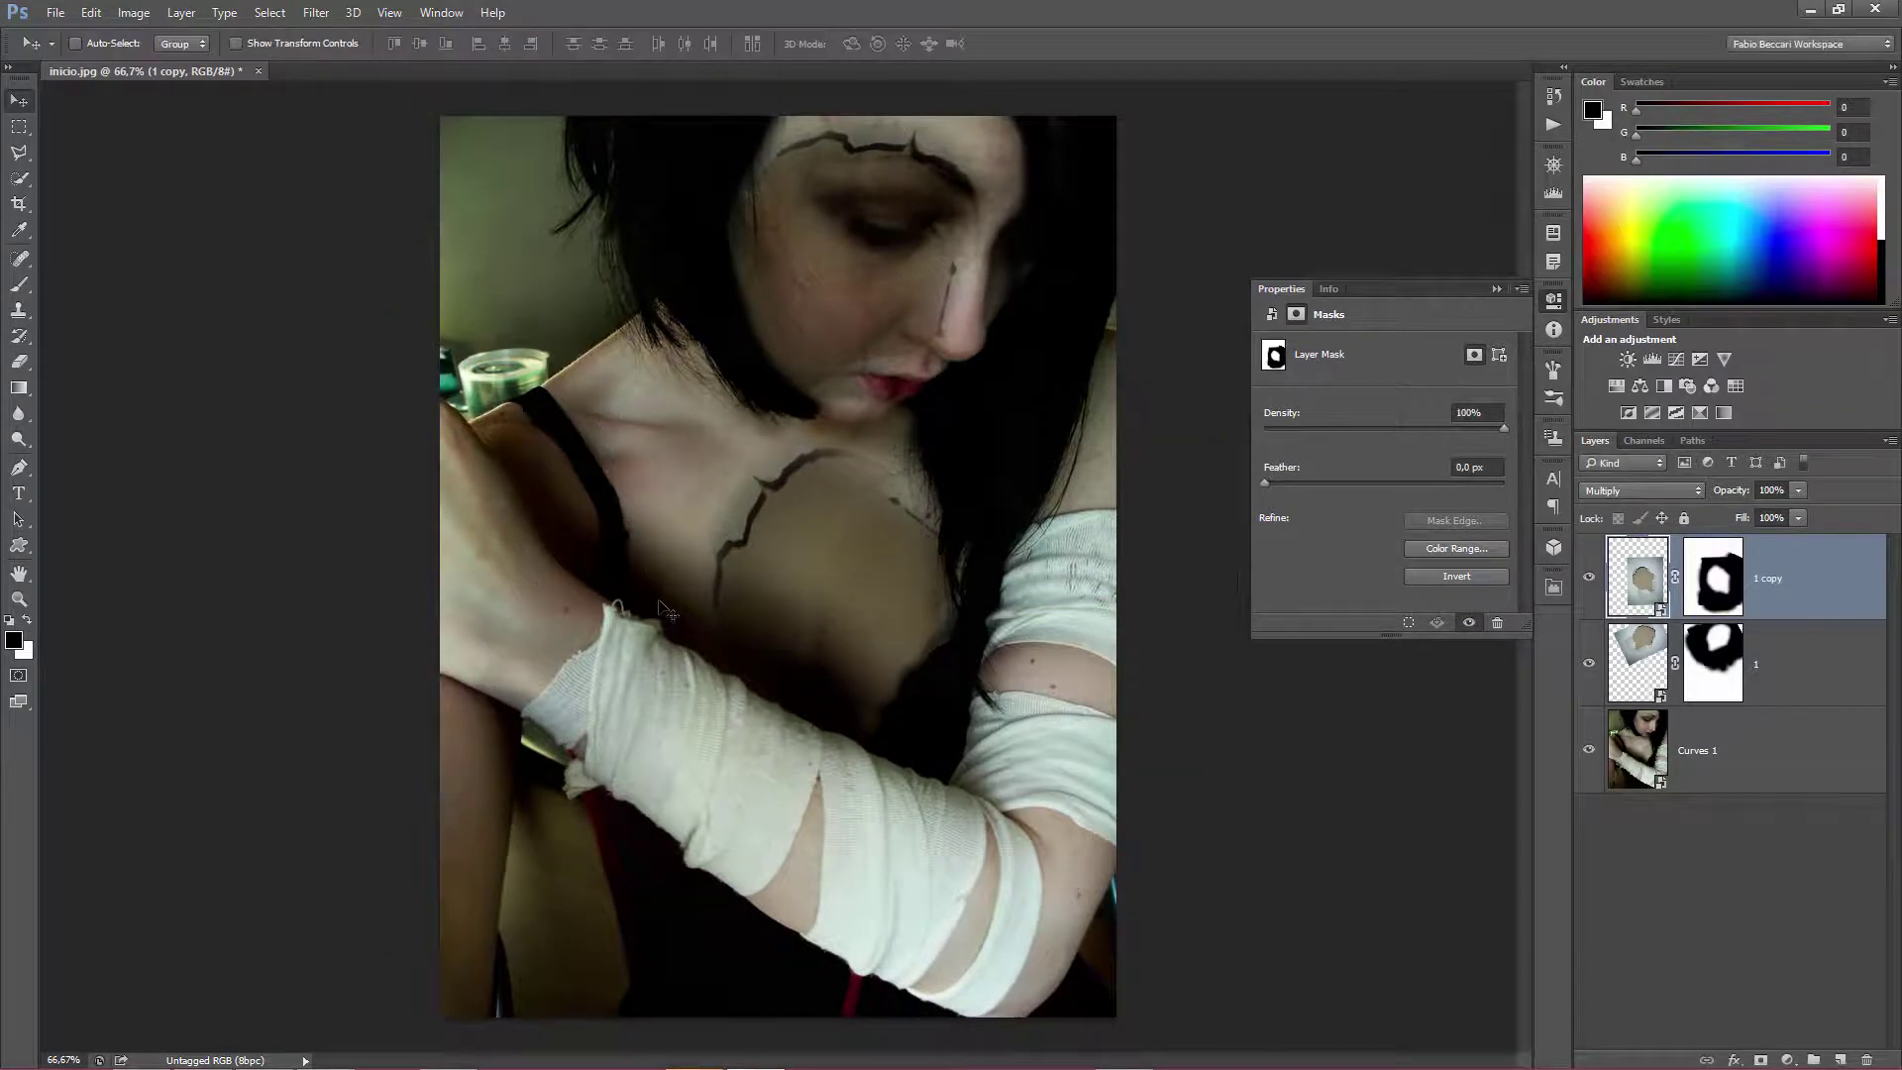
With an 80 px brush, mask the forehead texture on both layers and restore the eye crack.
{"action": "left_click", "coordinate": [18, 284]}
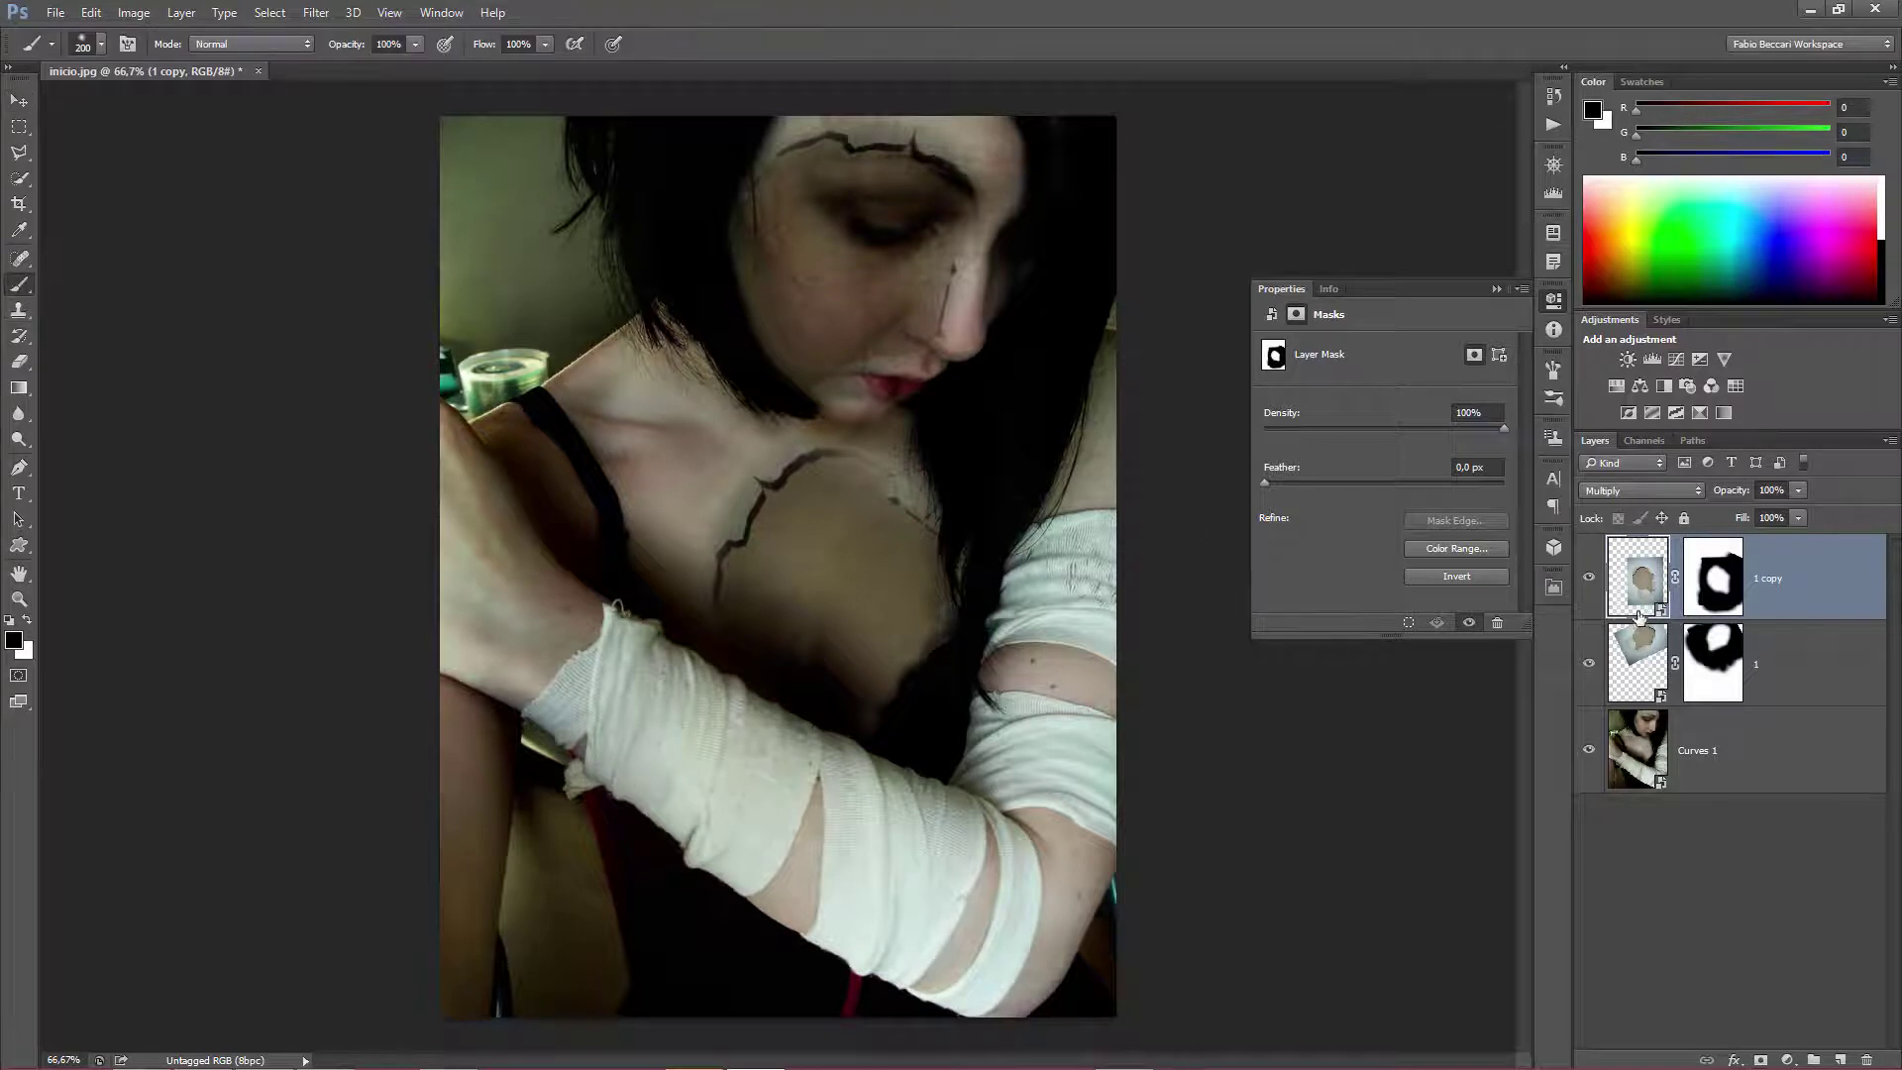
{"action": "left_click", "coordinate": [1708, 577]}
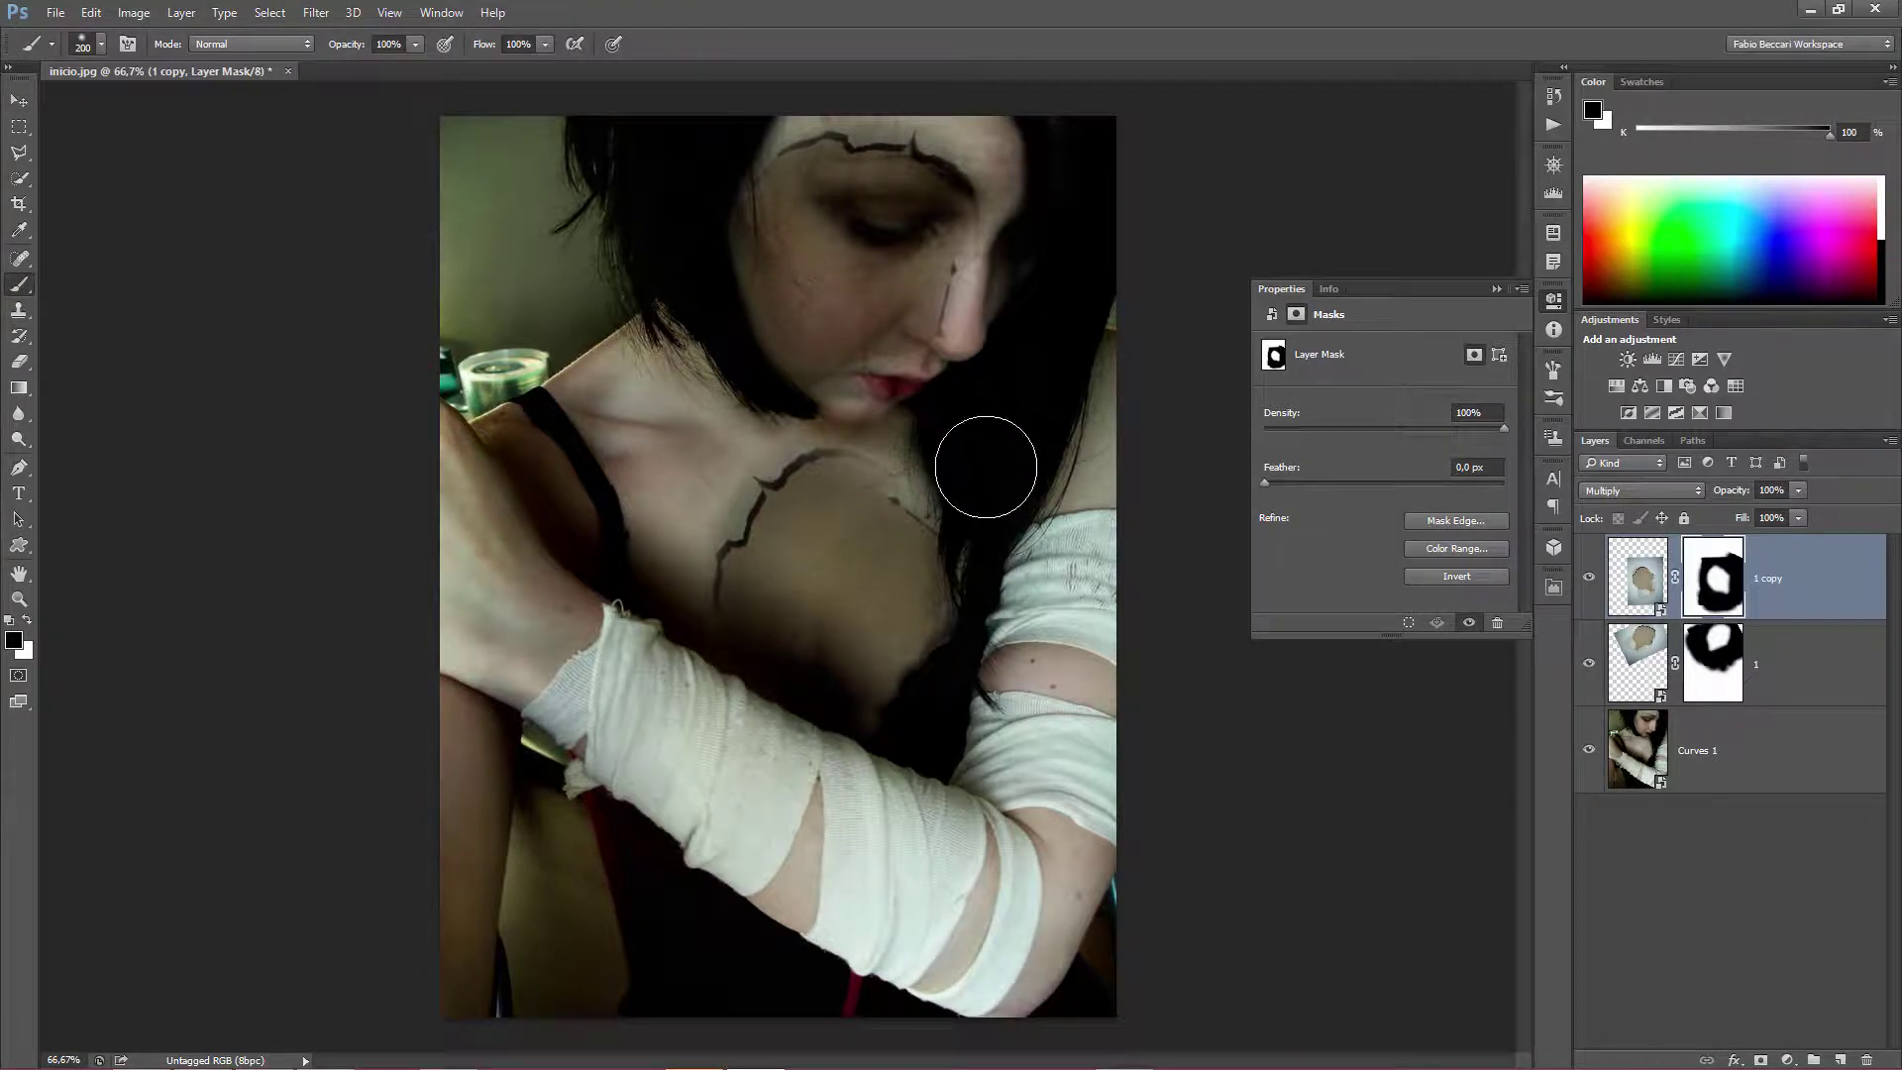
{"action": "key", "text": "bracketleft"}
{"action": "key", "text": "bracketleft"}
{"action": "key", "text": "bracketleft"}
{"action": "key", "text": "bracketleft"}
{"action": "key", "text": "bracketleft"}
{"action": "key", "text": "bracketleft"}
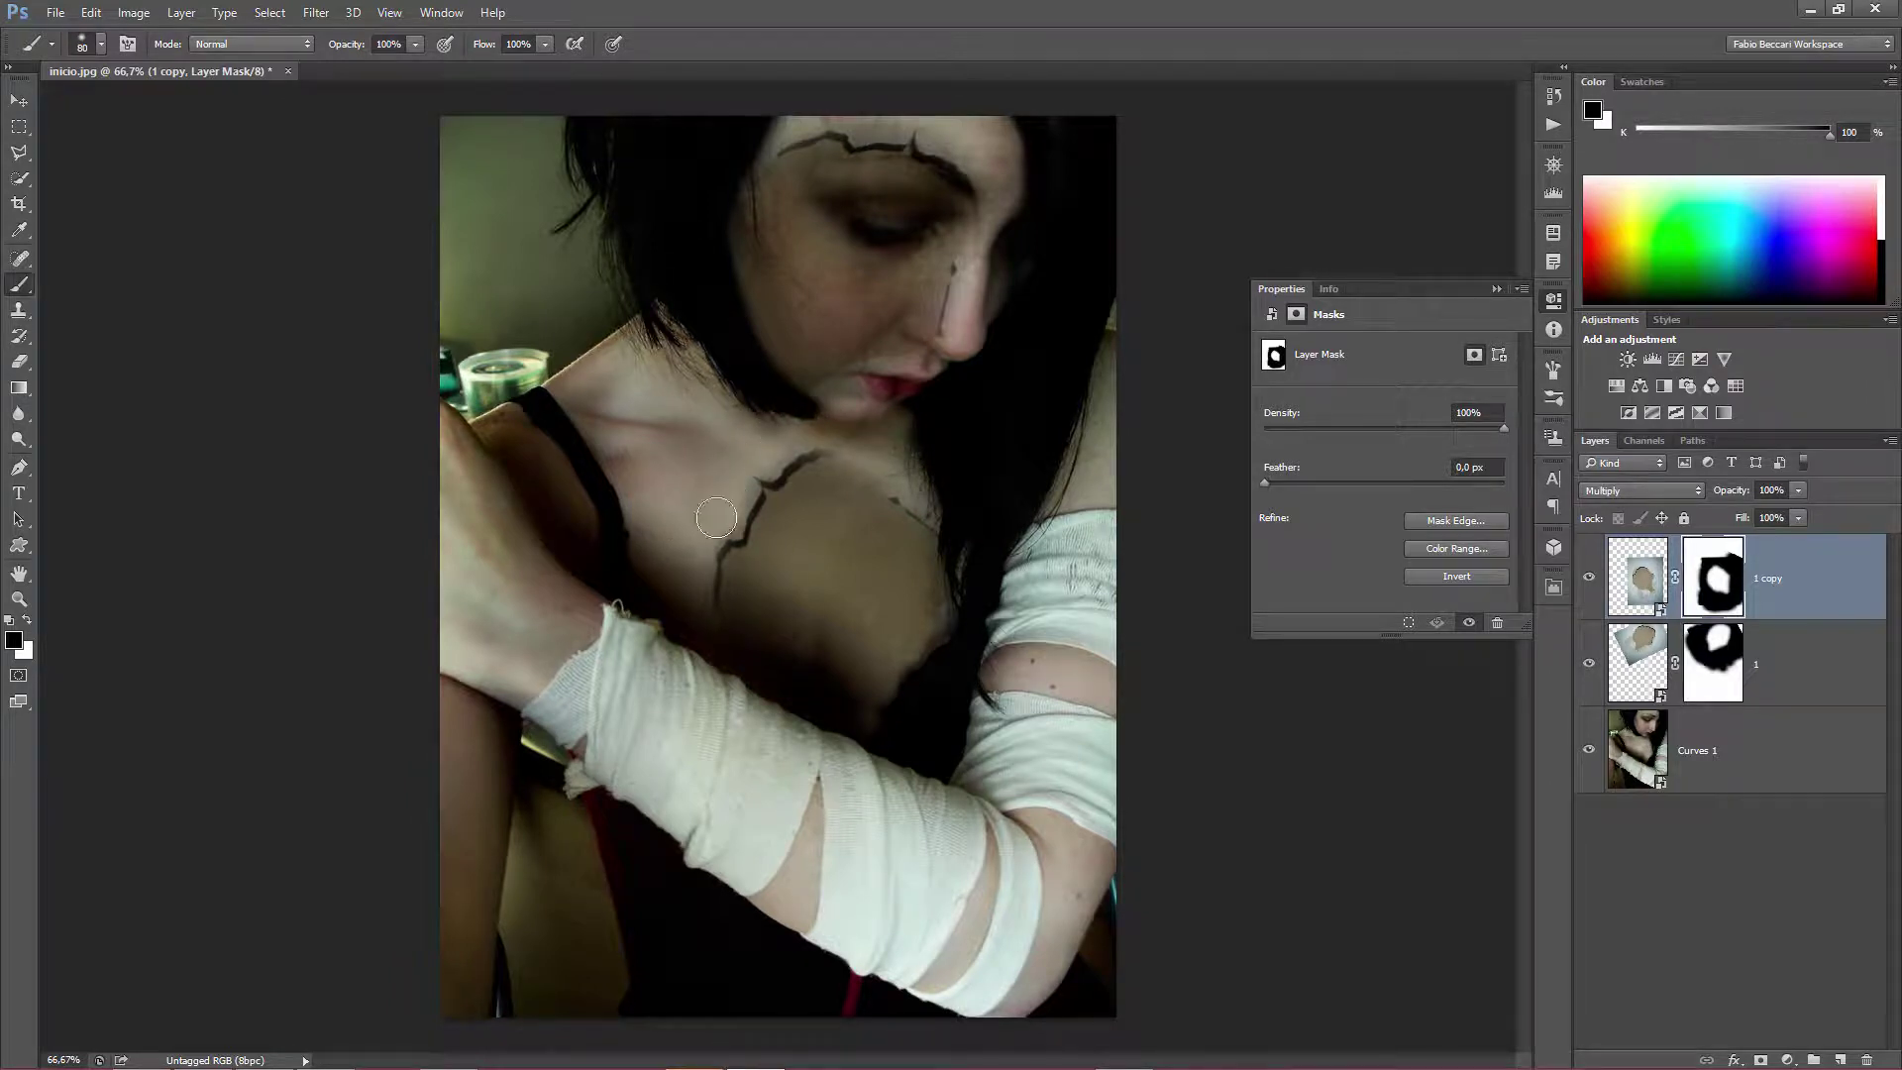
{"action": "left_click", "coordinate": [967, 137]}
{"action": "left_click", "coordinate": [1715, 655]}
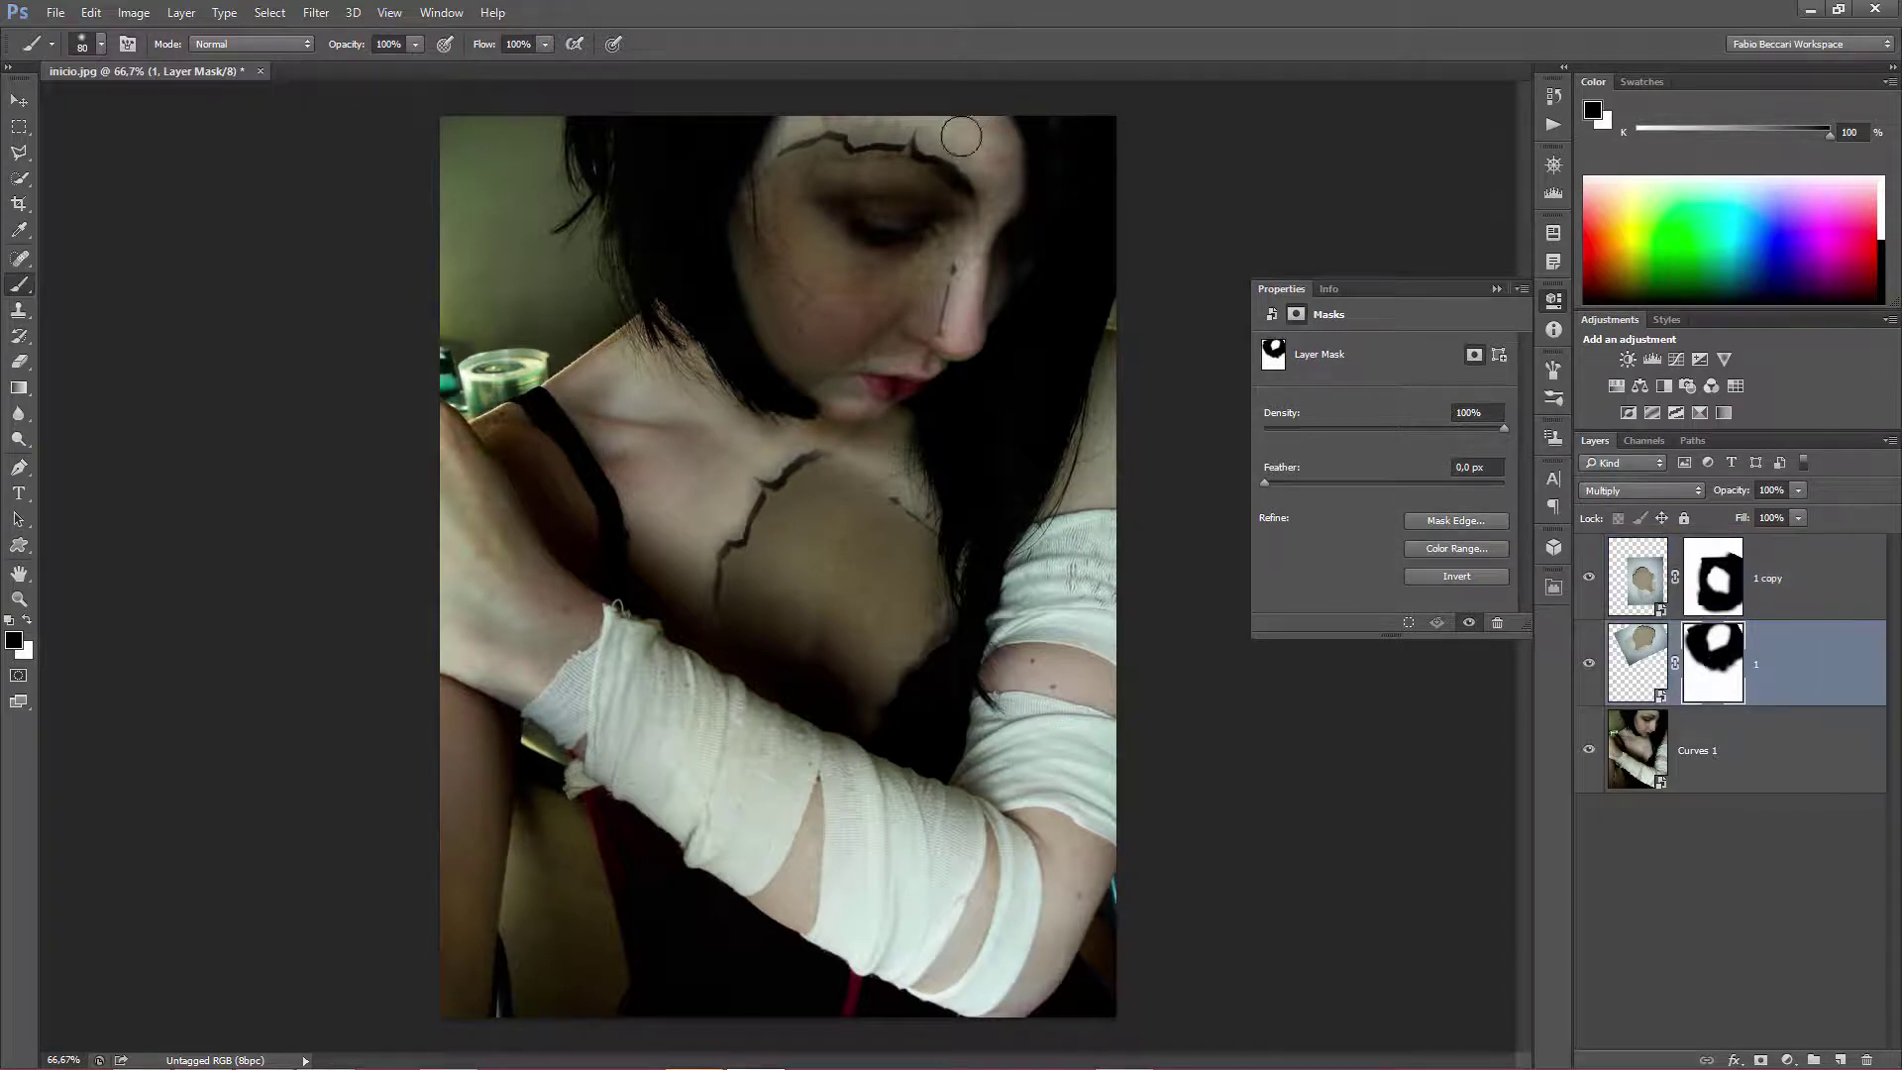
{"action": "mouse_move", "coordinate": [874, 109]}
{"action": "left_mouse_down"}
{"action": "mouse_move", "coordinate": [991, 211]}
{"action": "mouse_move", "coordinate": [984, 386]}
{"action": "left_mouse_up"}
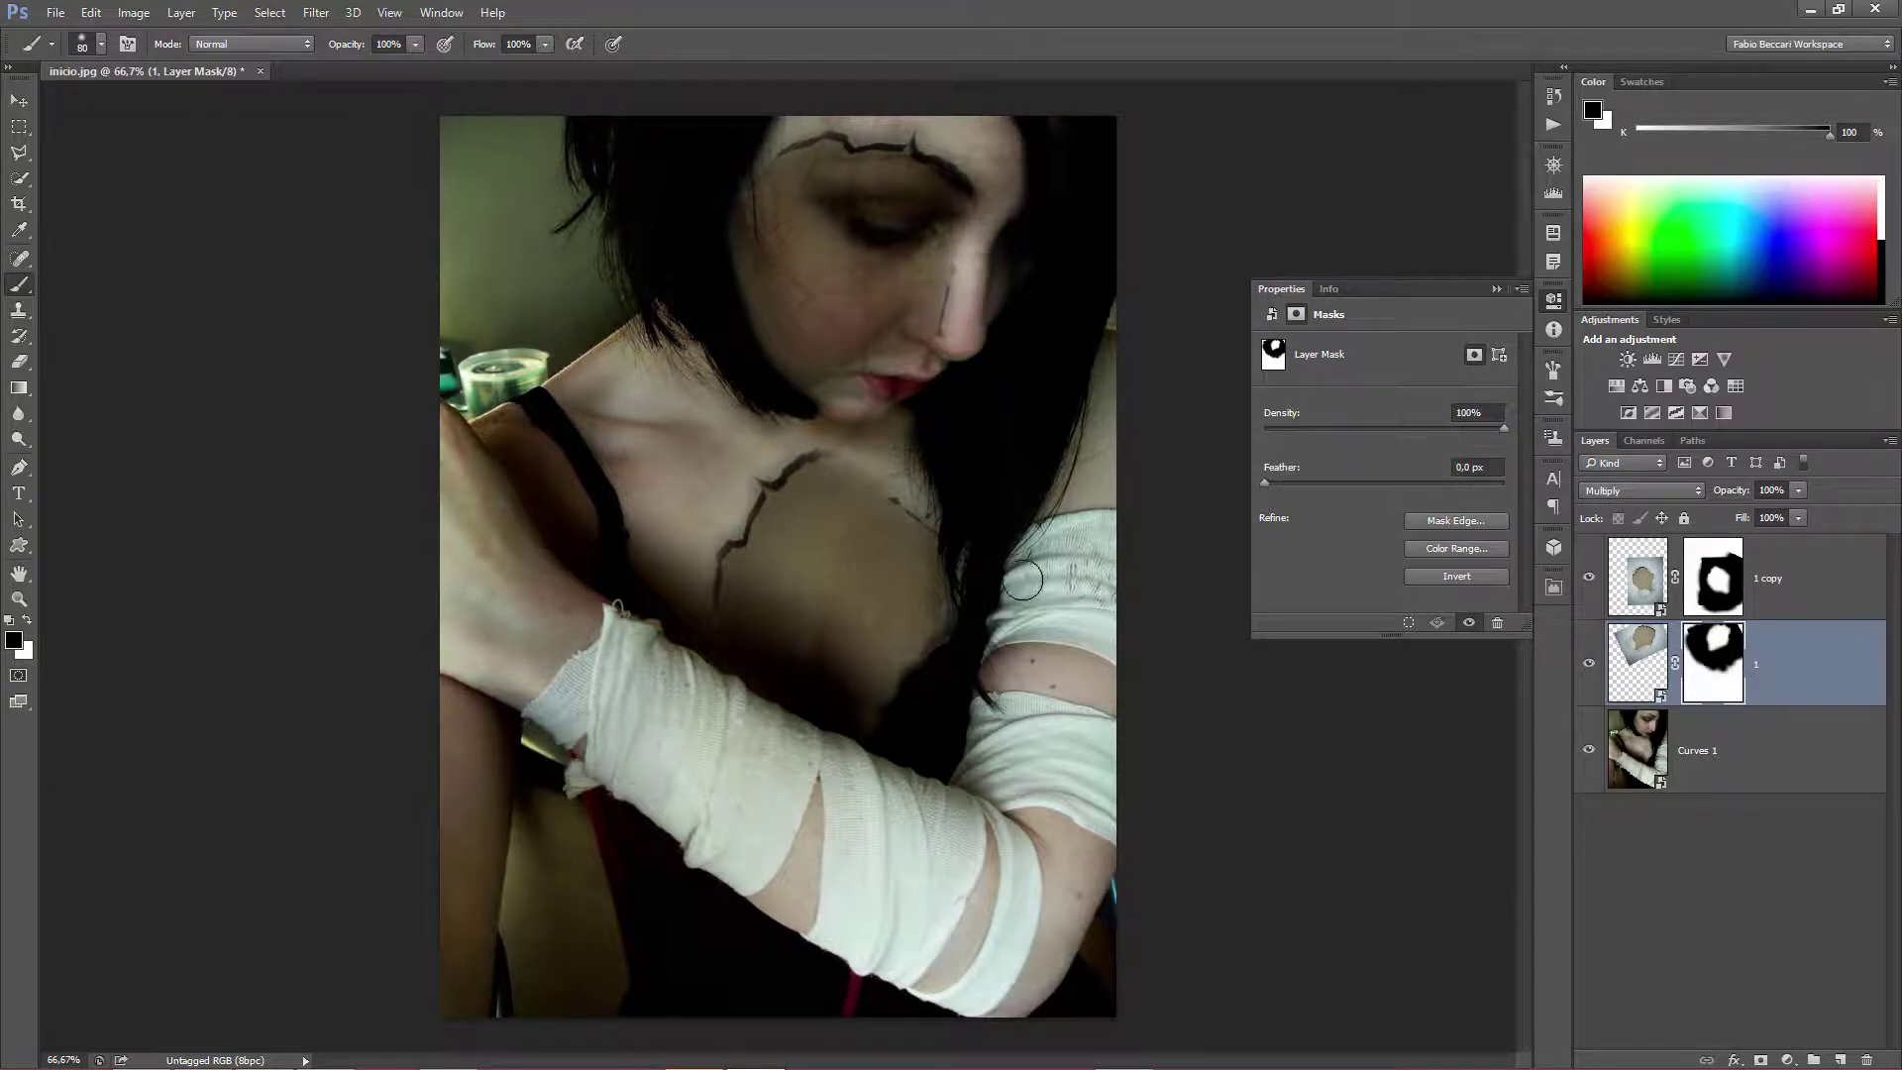
{"action": "left_click", "coordinate": [27, 620]}
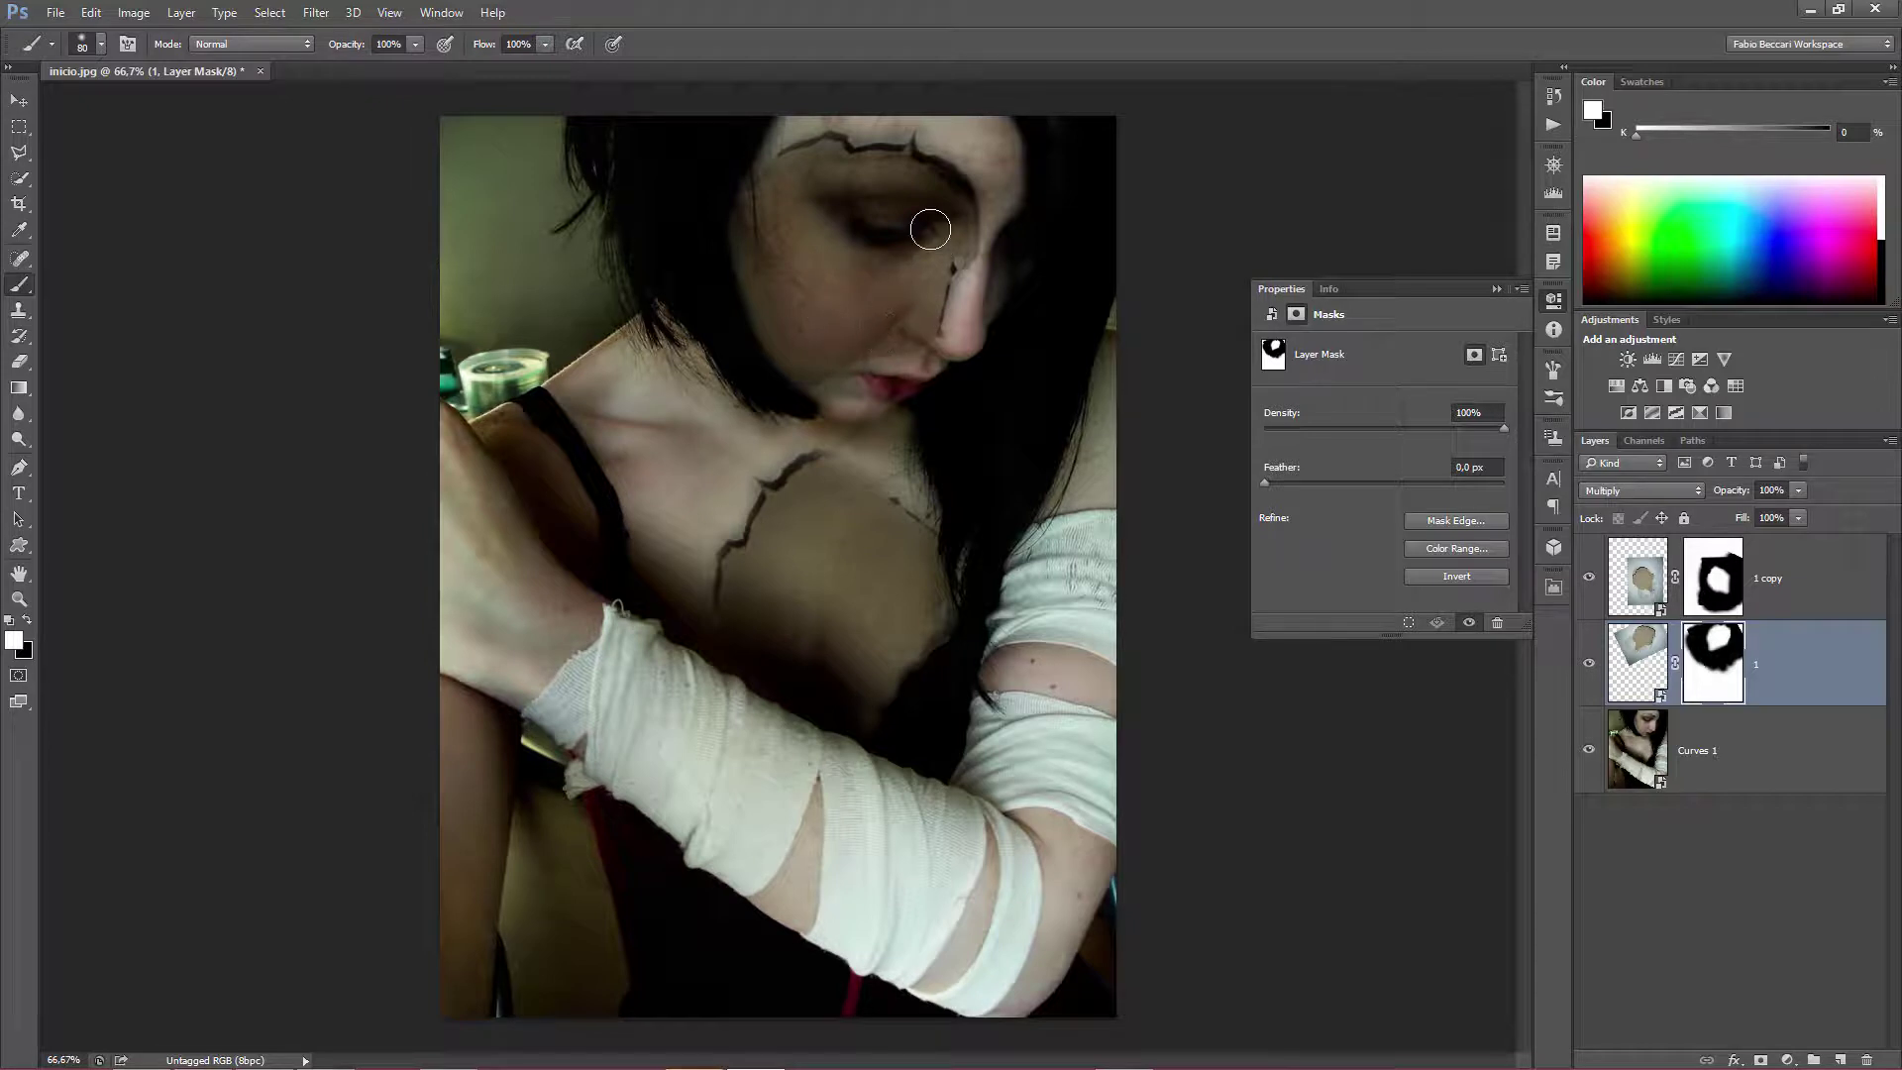
{"action": "left_click", "coordinate": [957, 246]}
Place the stained paper texture 2.jpg from Bridge into the Photoshop portrait.
{"action": "left_click", "coordinate": [698, 1052]}
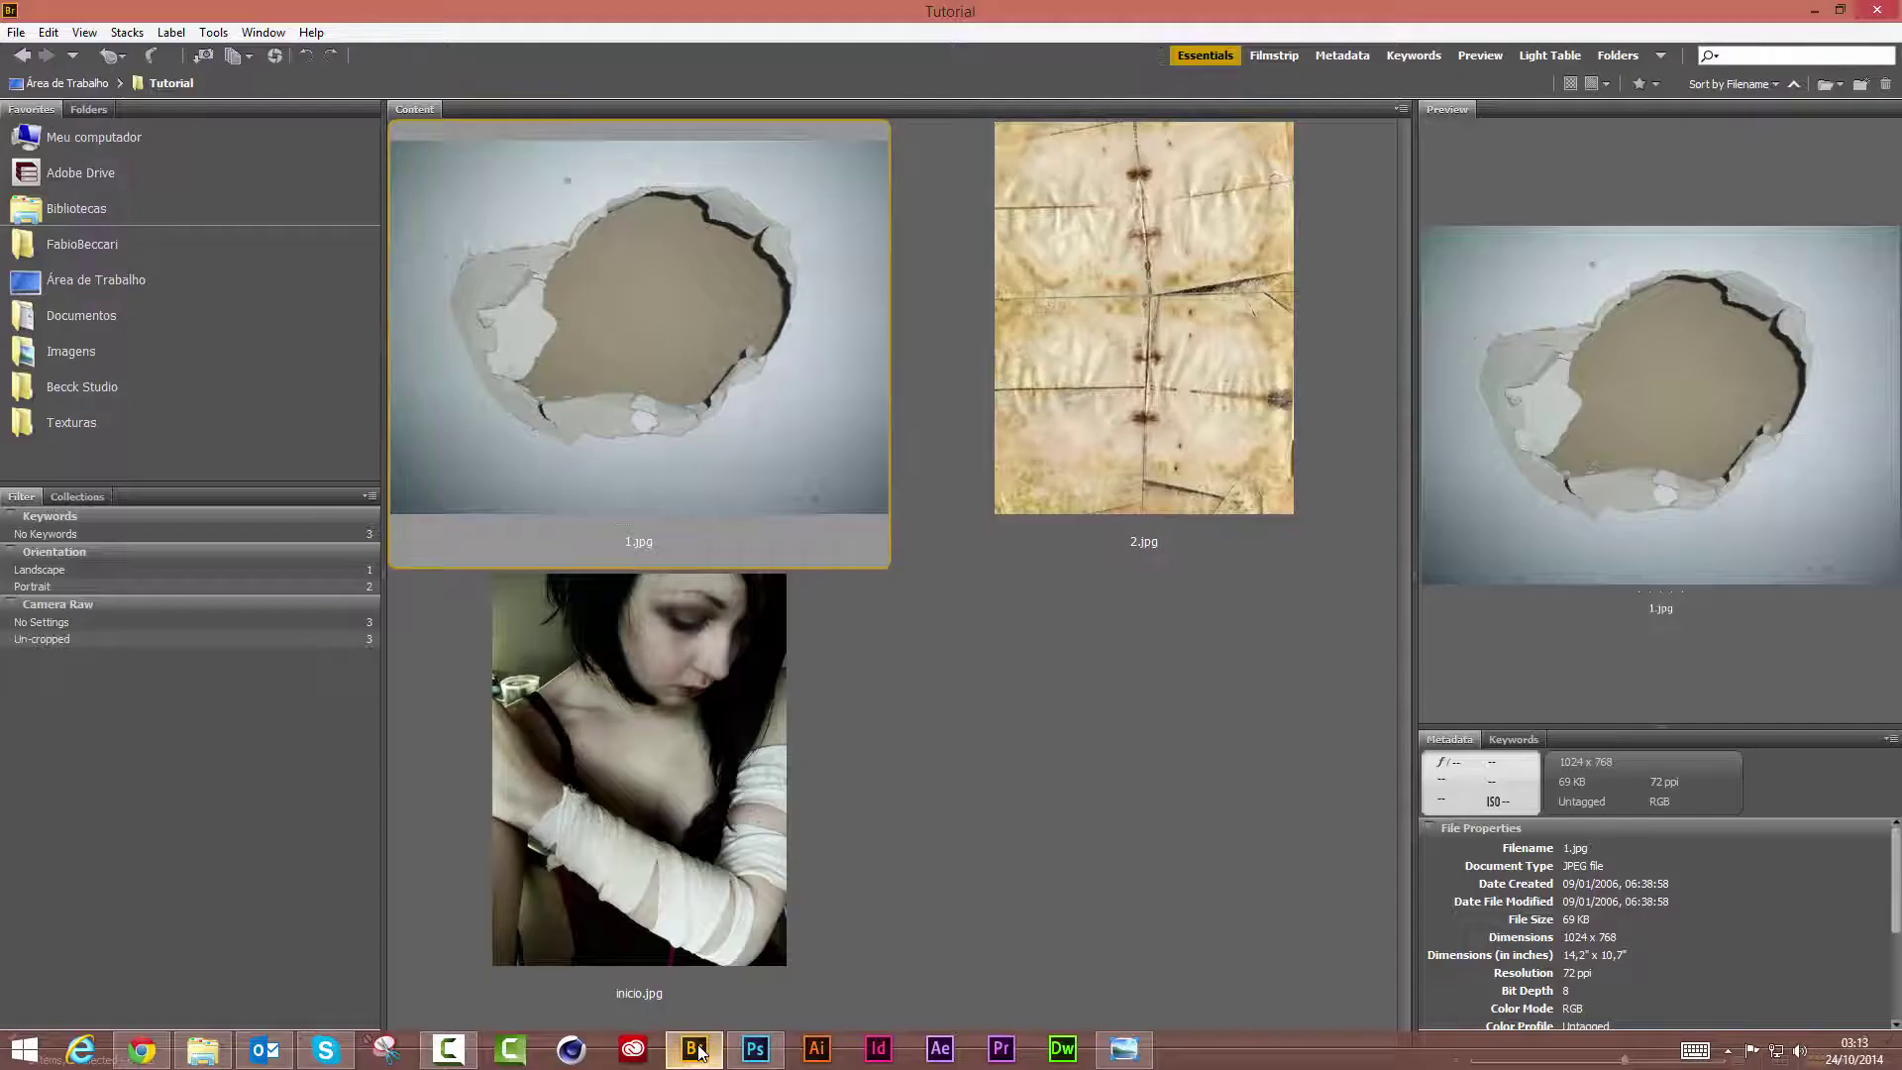
{"action": "left_click", "coordinate": [1082, 383]}
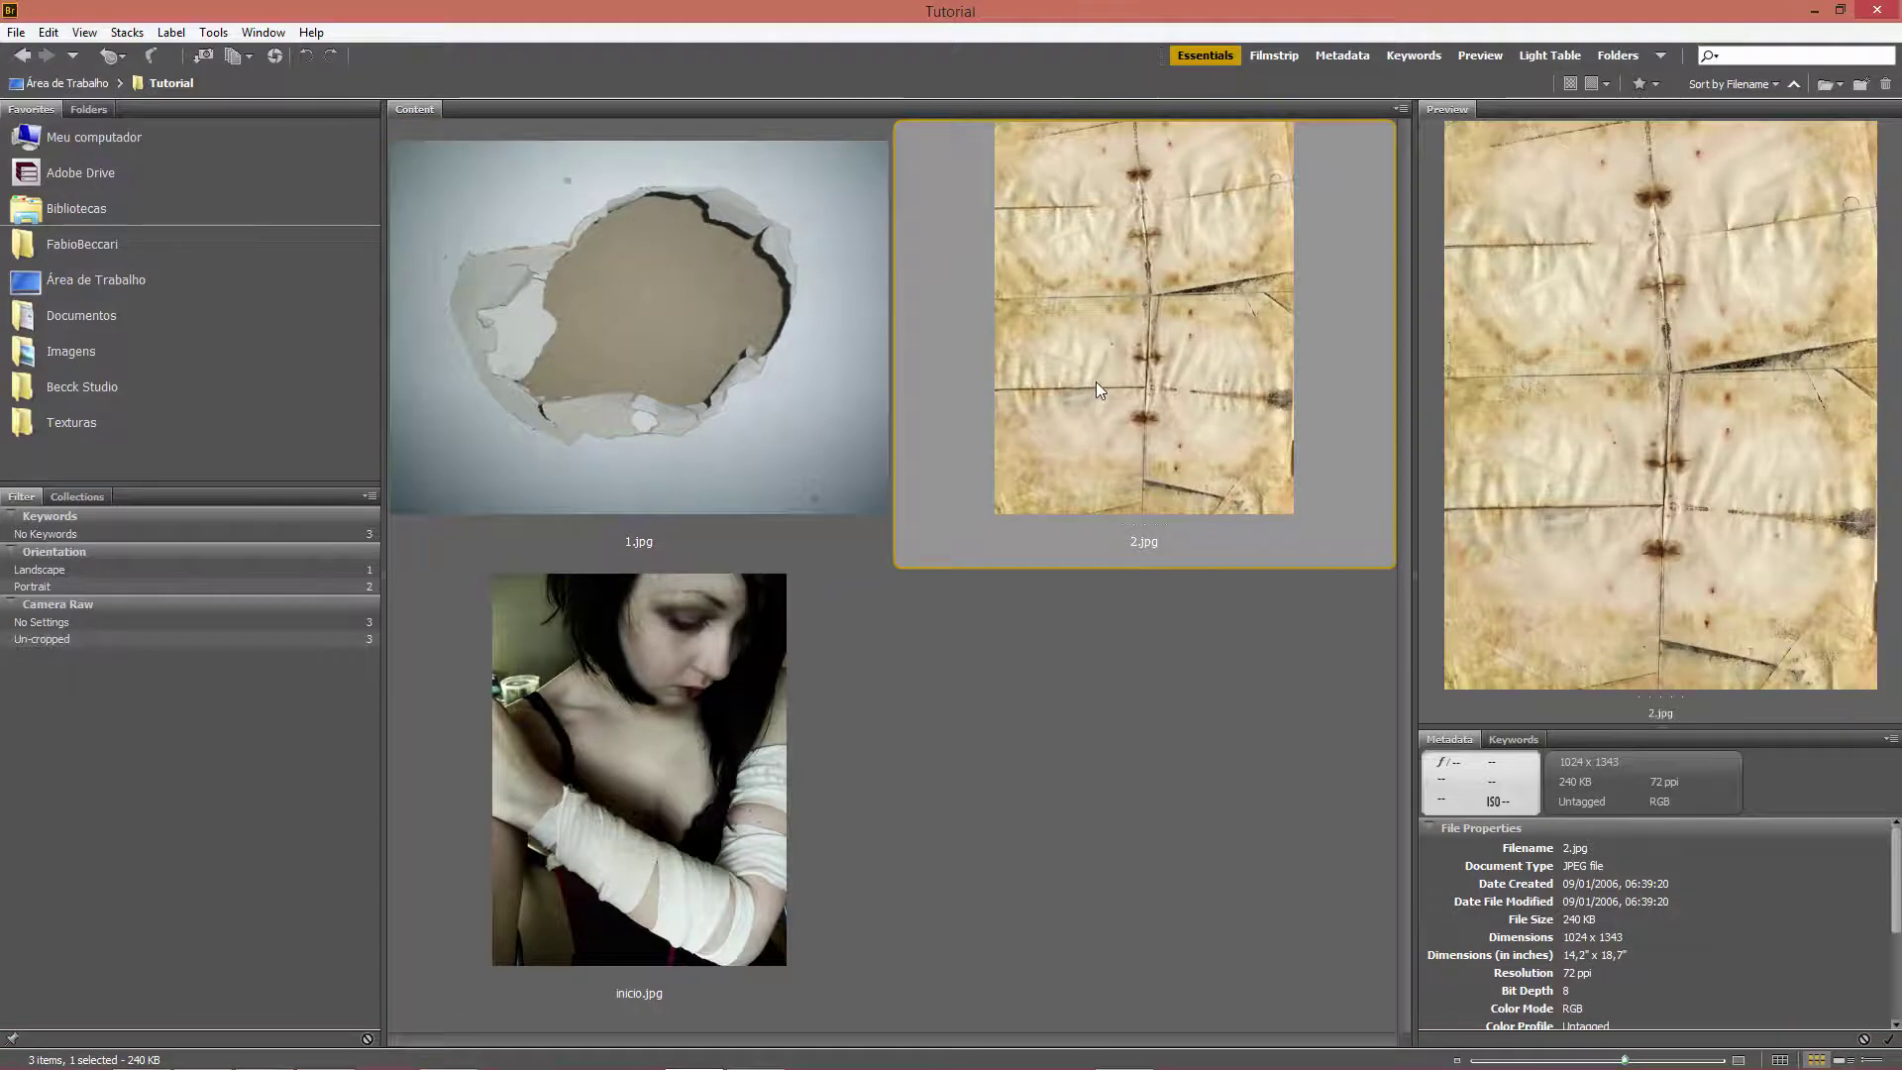
{"action": "right_click", "coordinate": [1129, 357]}
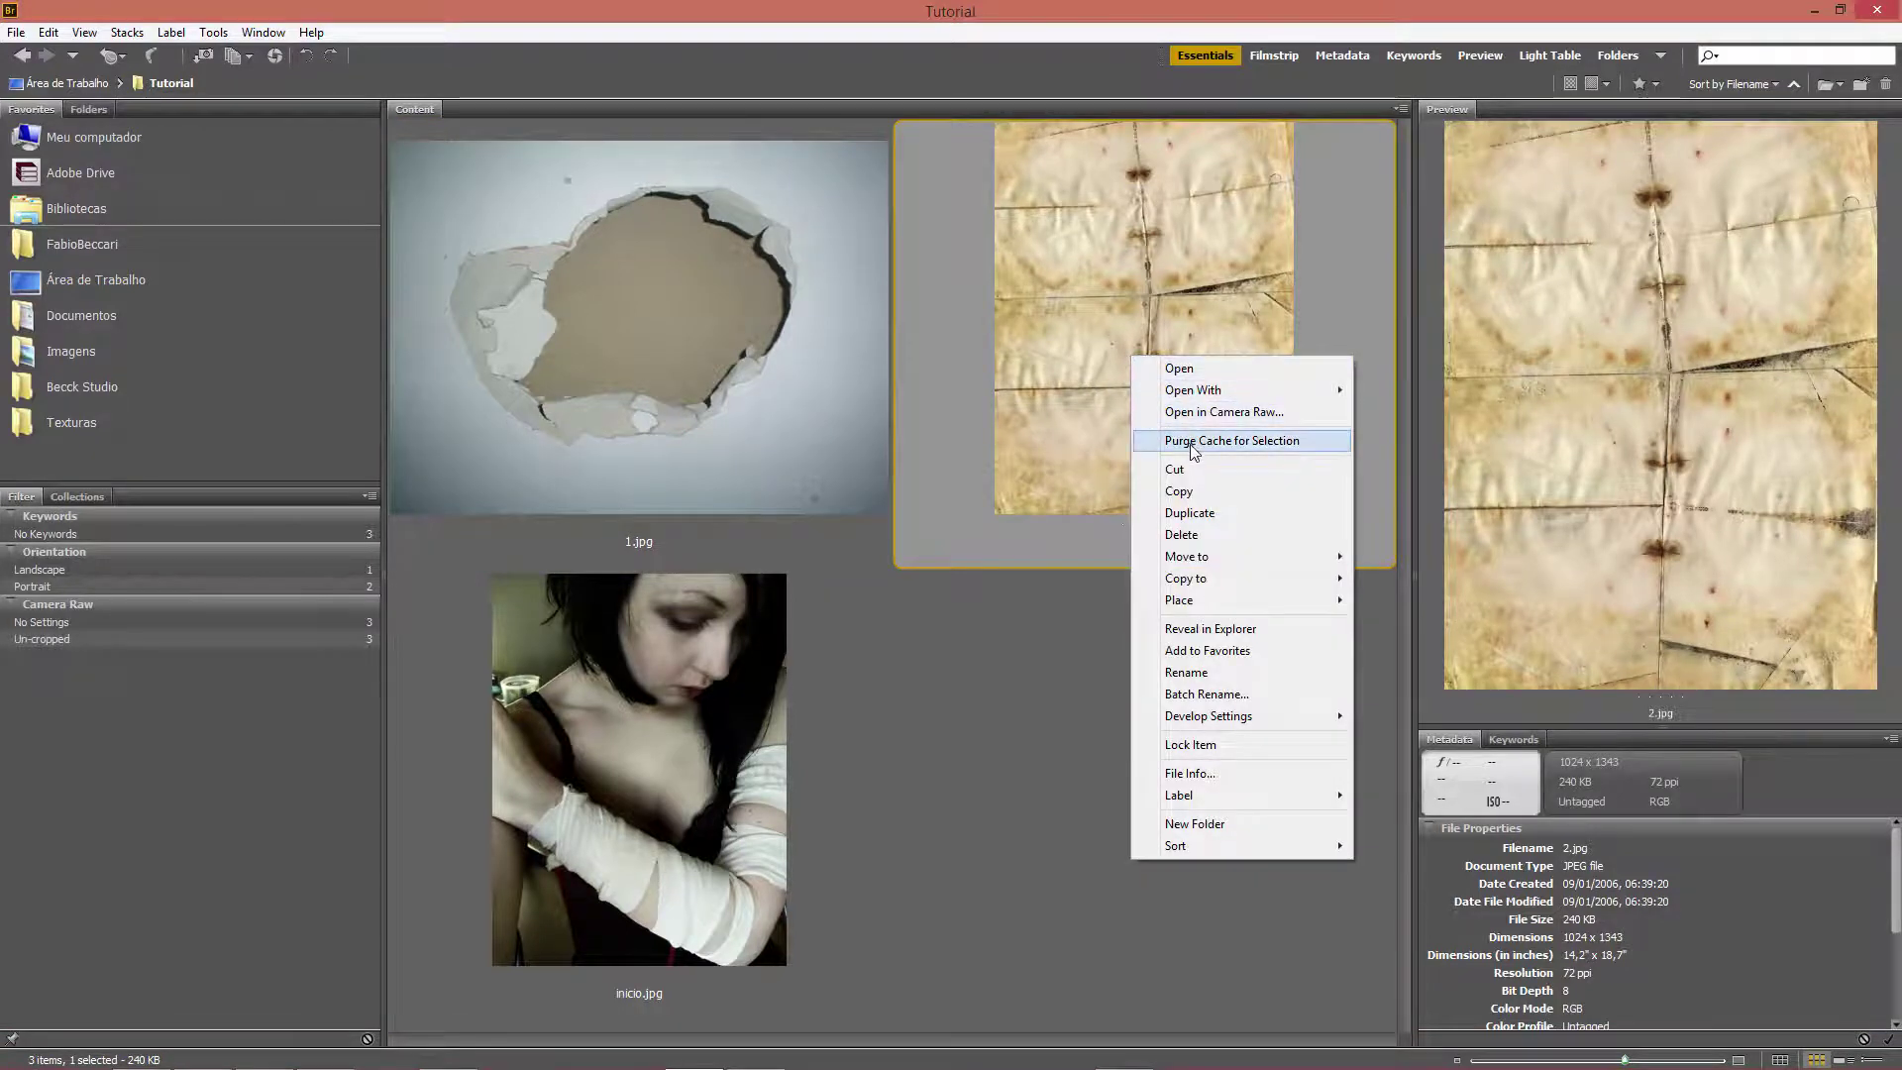
{"action": "mouse_move", "coordinate": [1218, 600]}
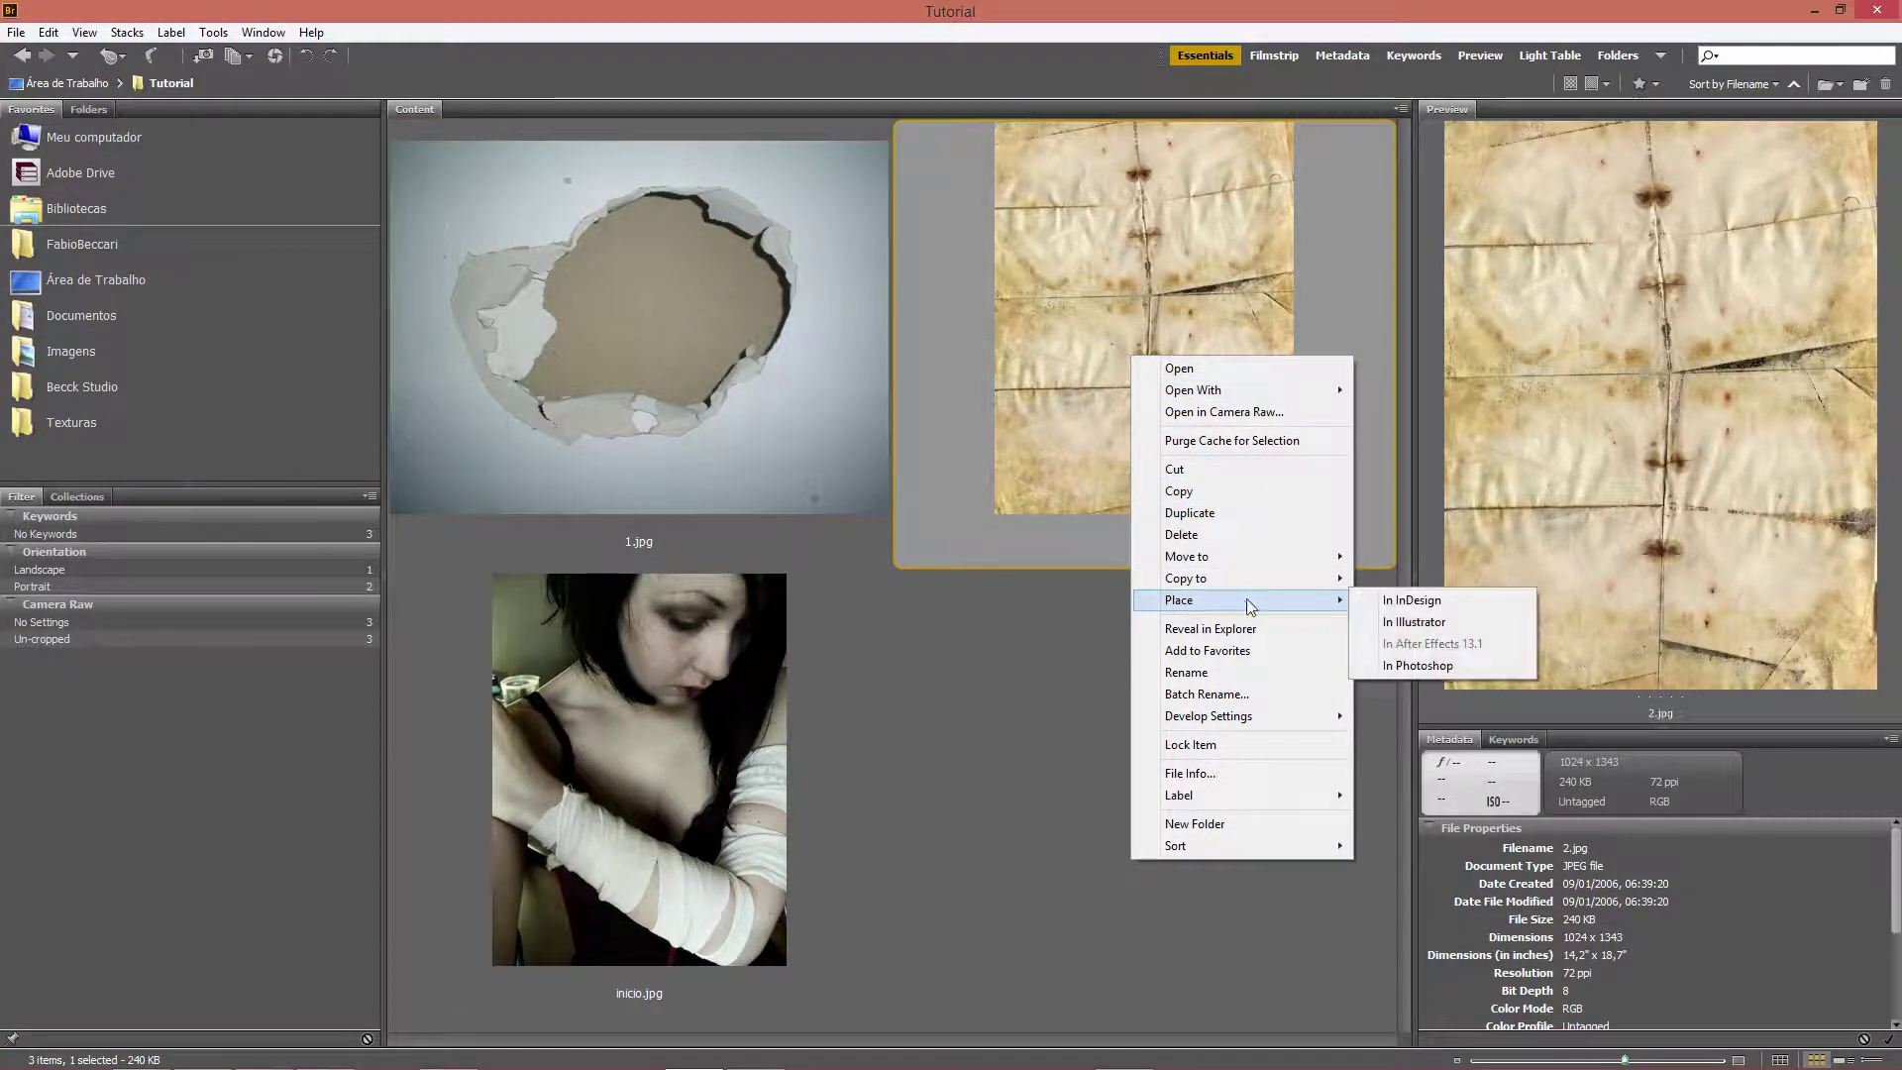
{"action": "left_click", "coordinate": [1409, 668]}
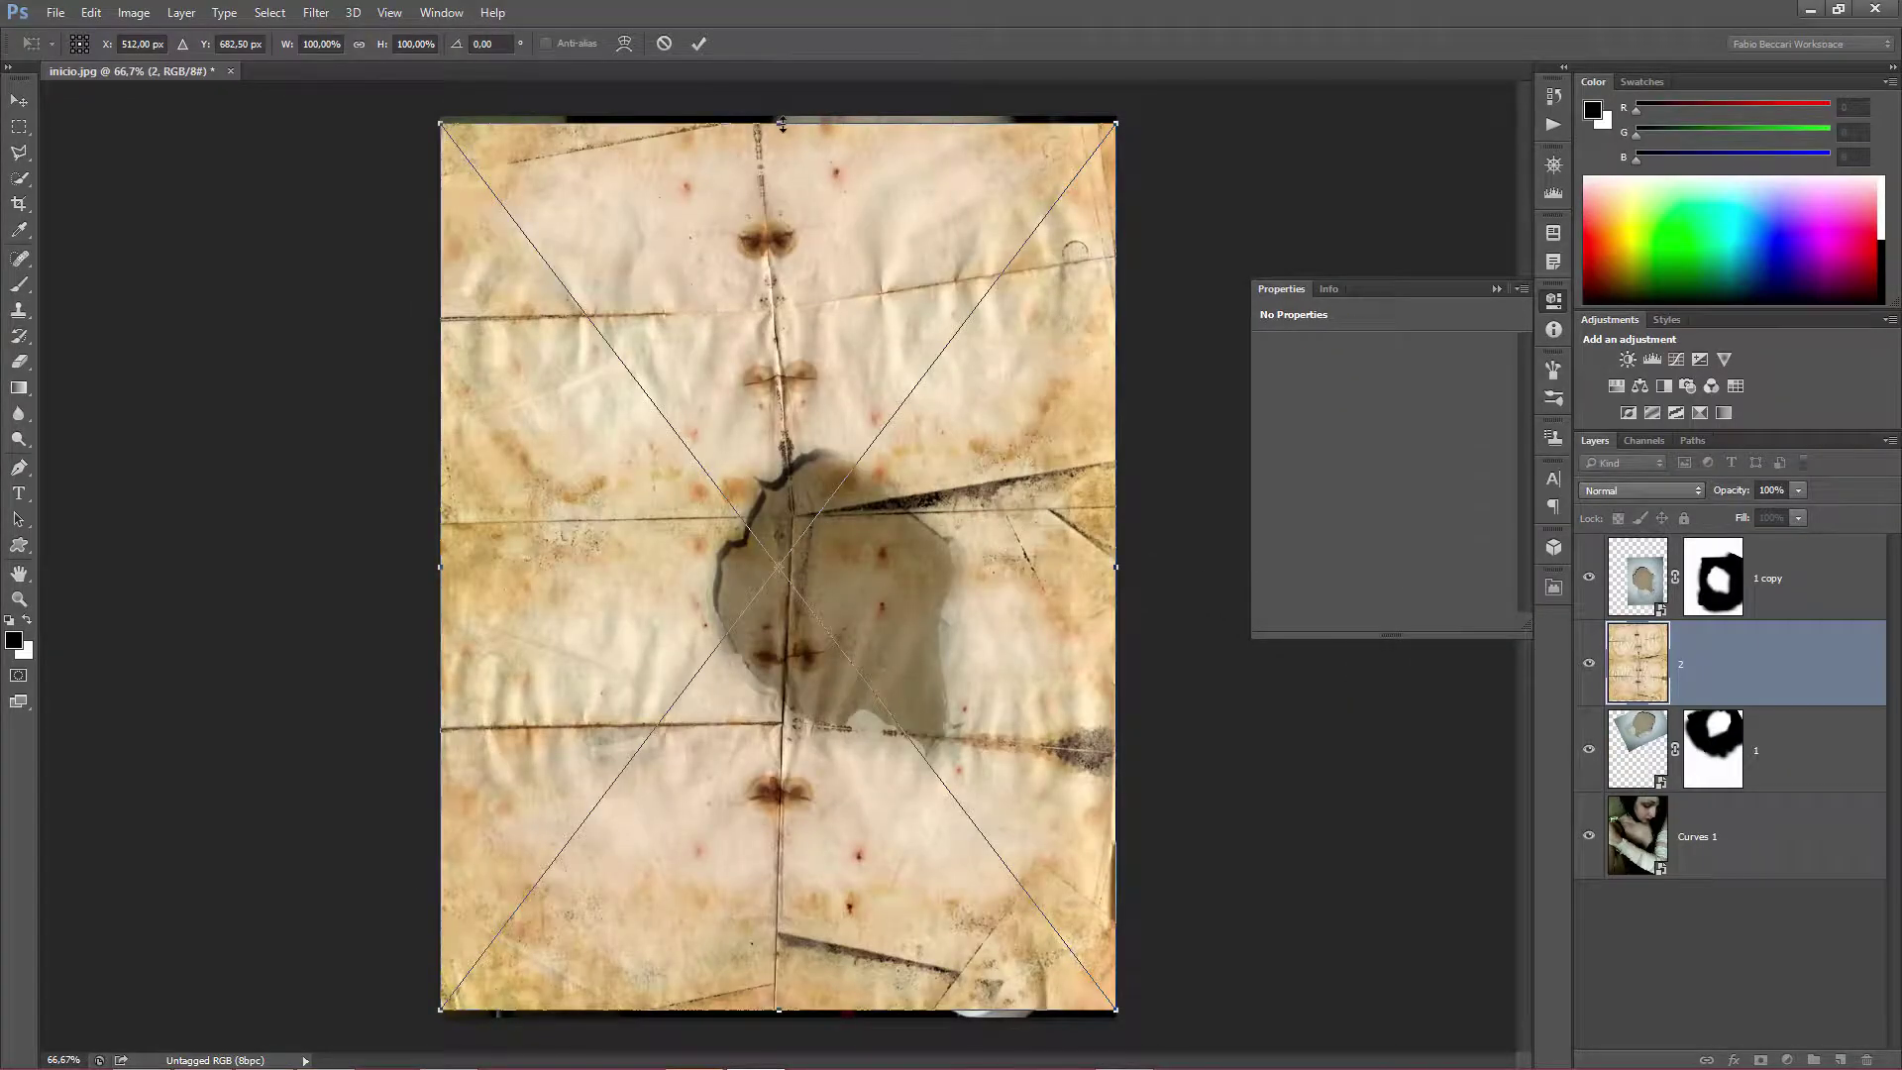
Stretch the placed paper texture over the full canvas height and commit it.
{"action": "left_click_drag", "start_coordinate": [782, 124], "coordinate": [783, 117]}
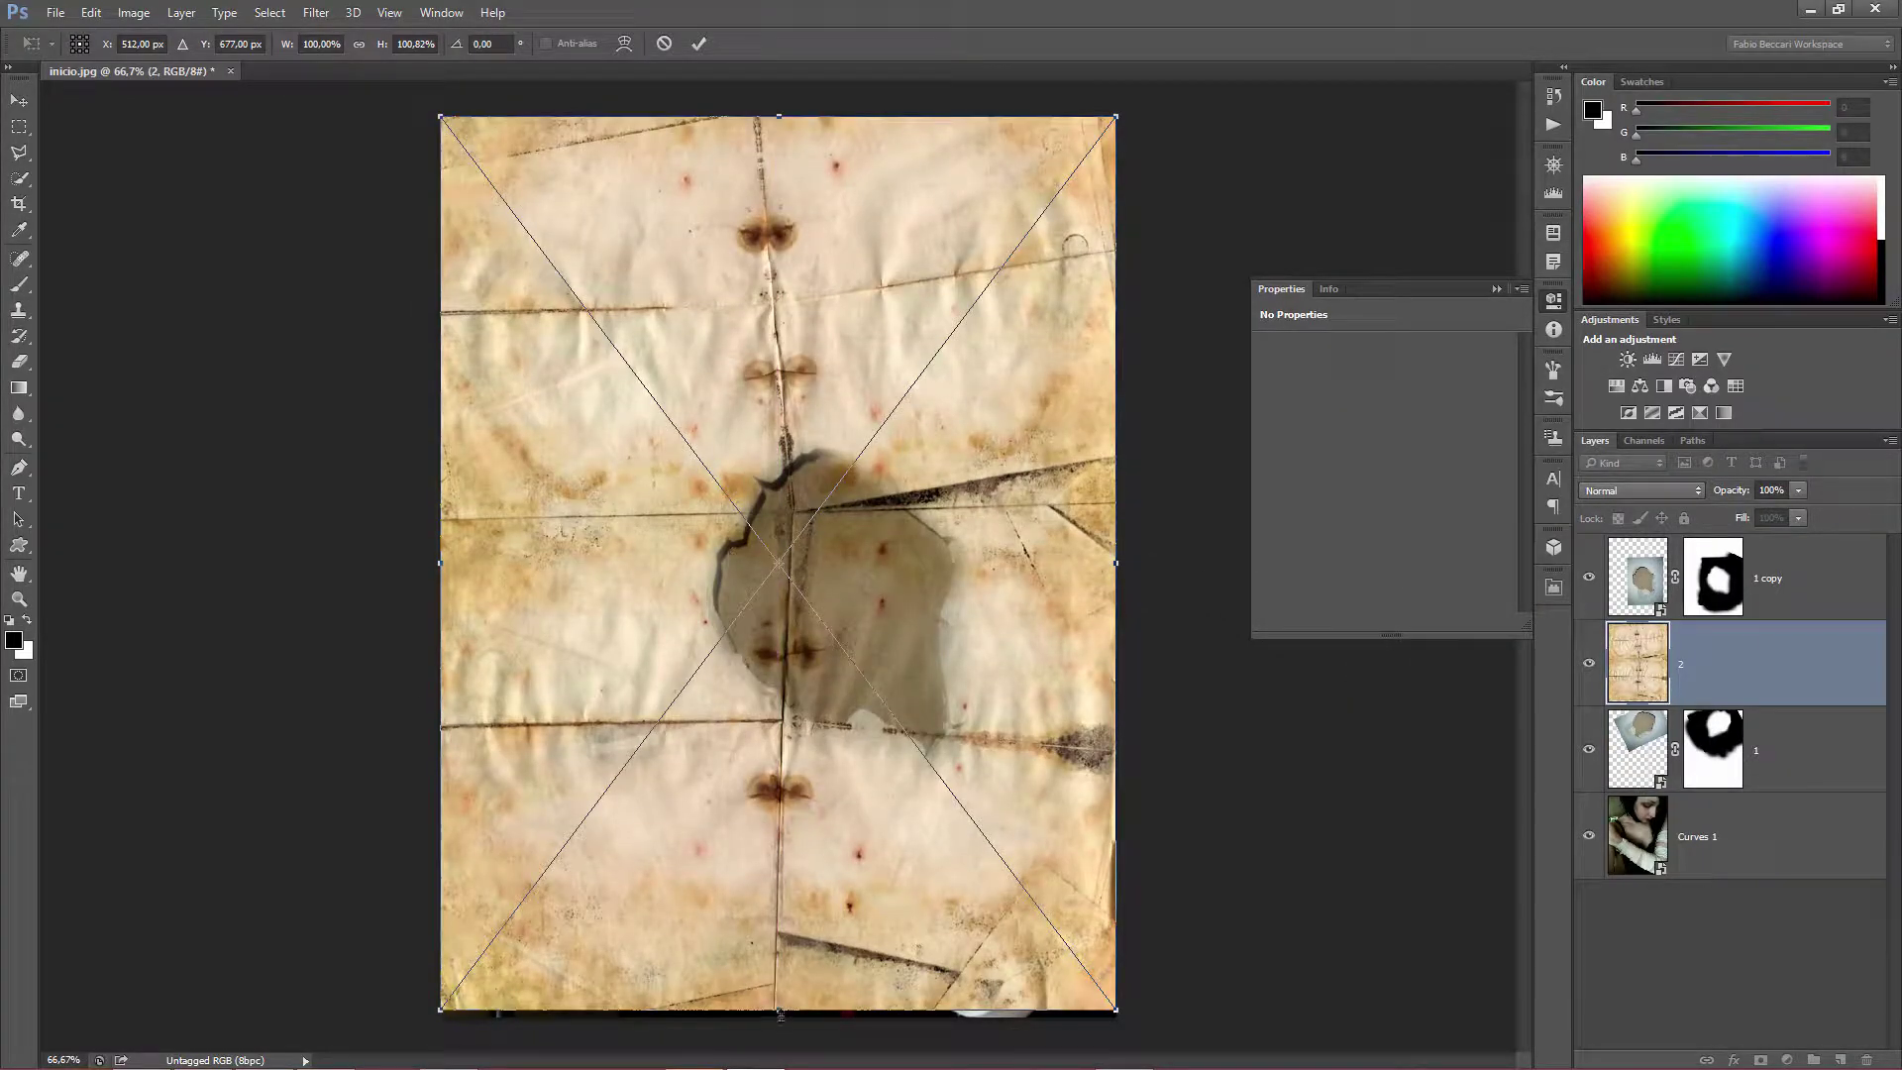
{"action": "left_click_drag", "start_coordinate": [781, 1017], "coordinate": [780, 1024]}
{"action": "key", "text": "Return"}
{"action": "key", "text": "b"}
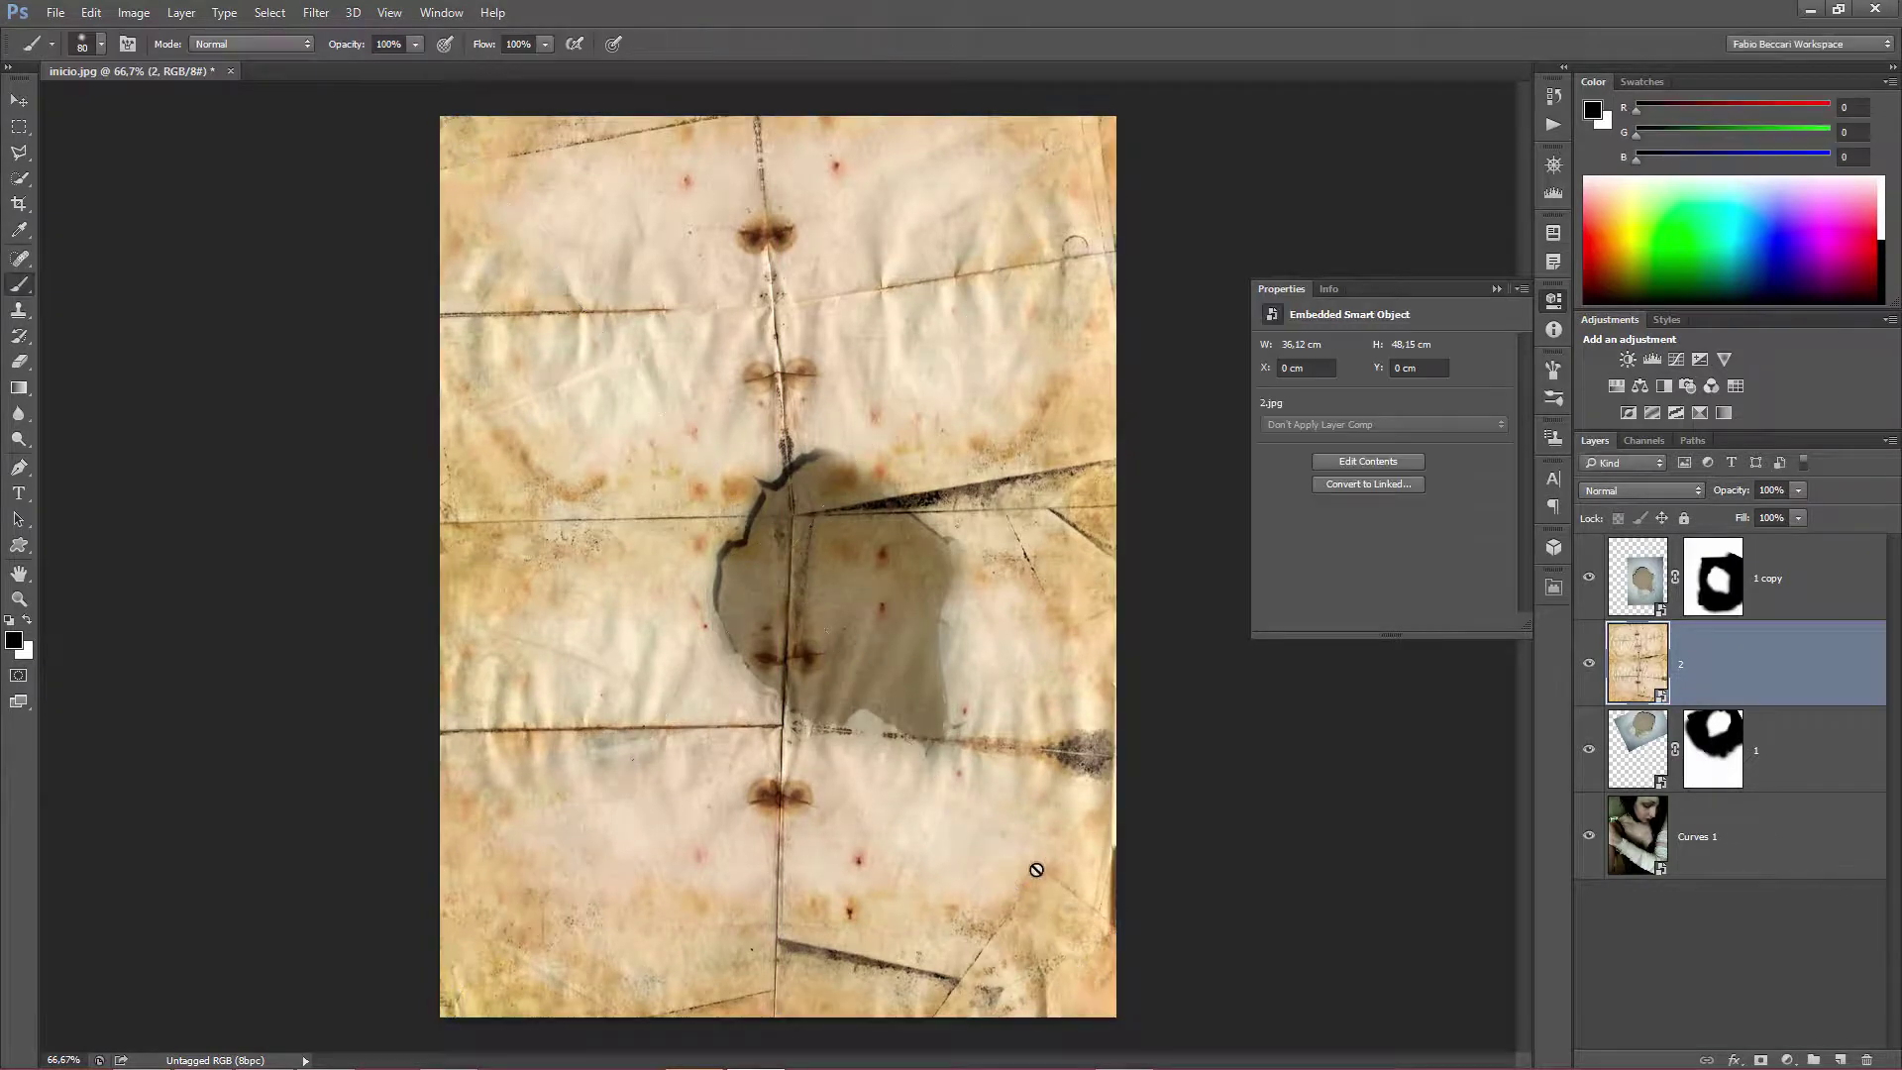
Blend paper layer 2 in Overlay mode and move it above the torn-wall layers.
{"action": "left_click", "coordinate": [1684, 490]}
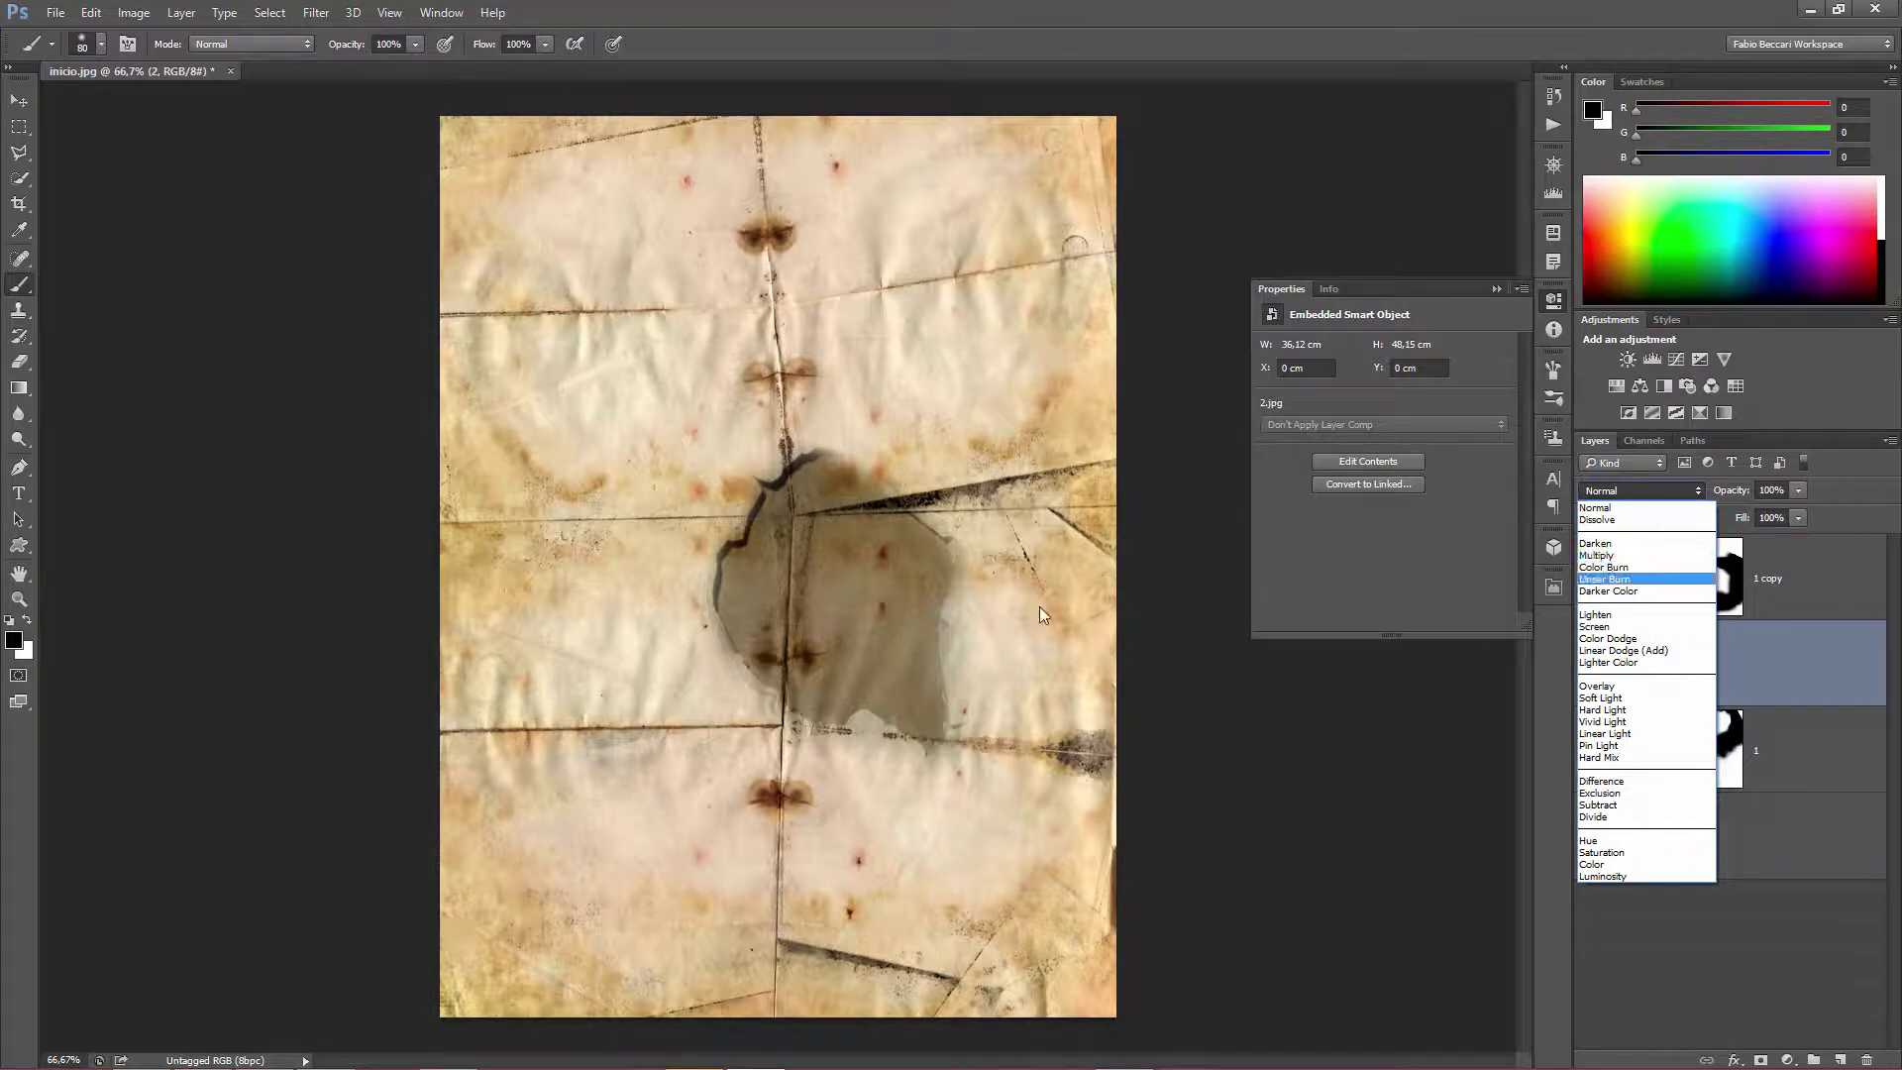
{"action": "left_click", "coordinate": [1615, 686]}
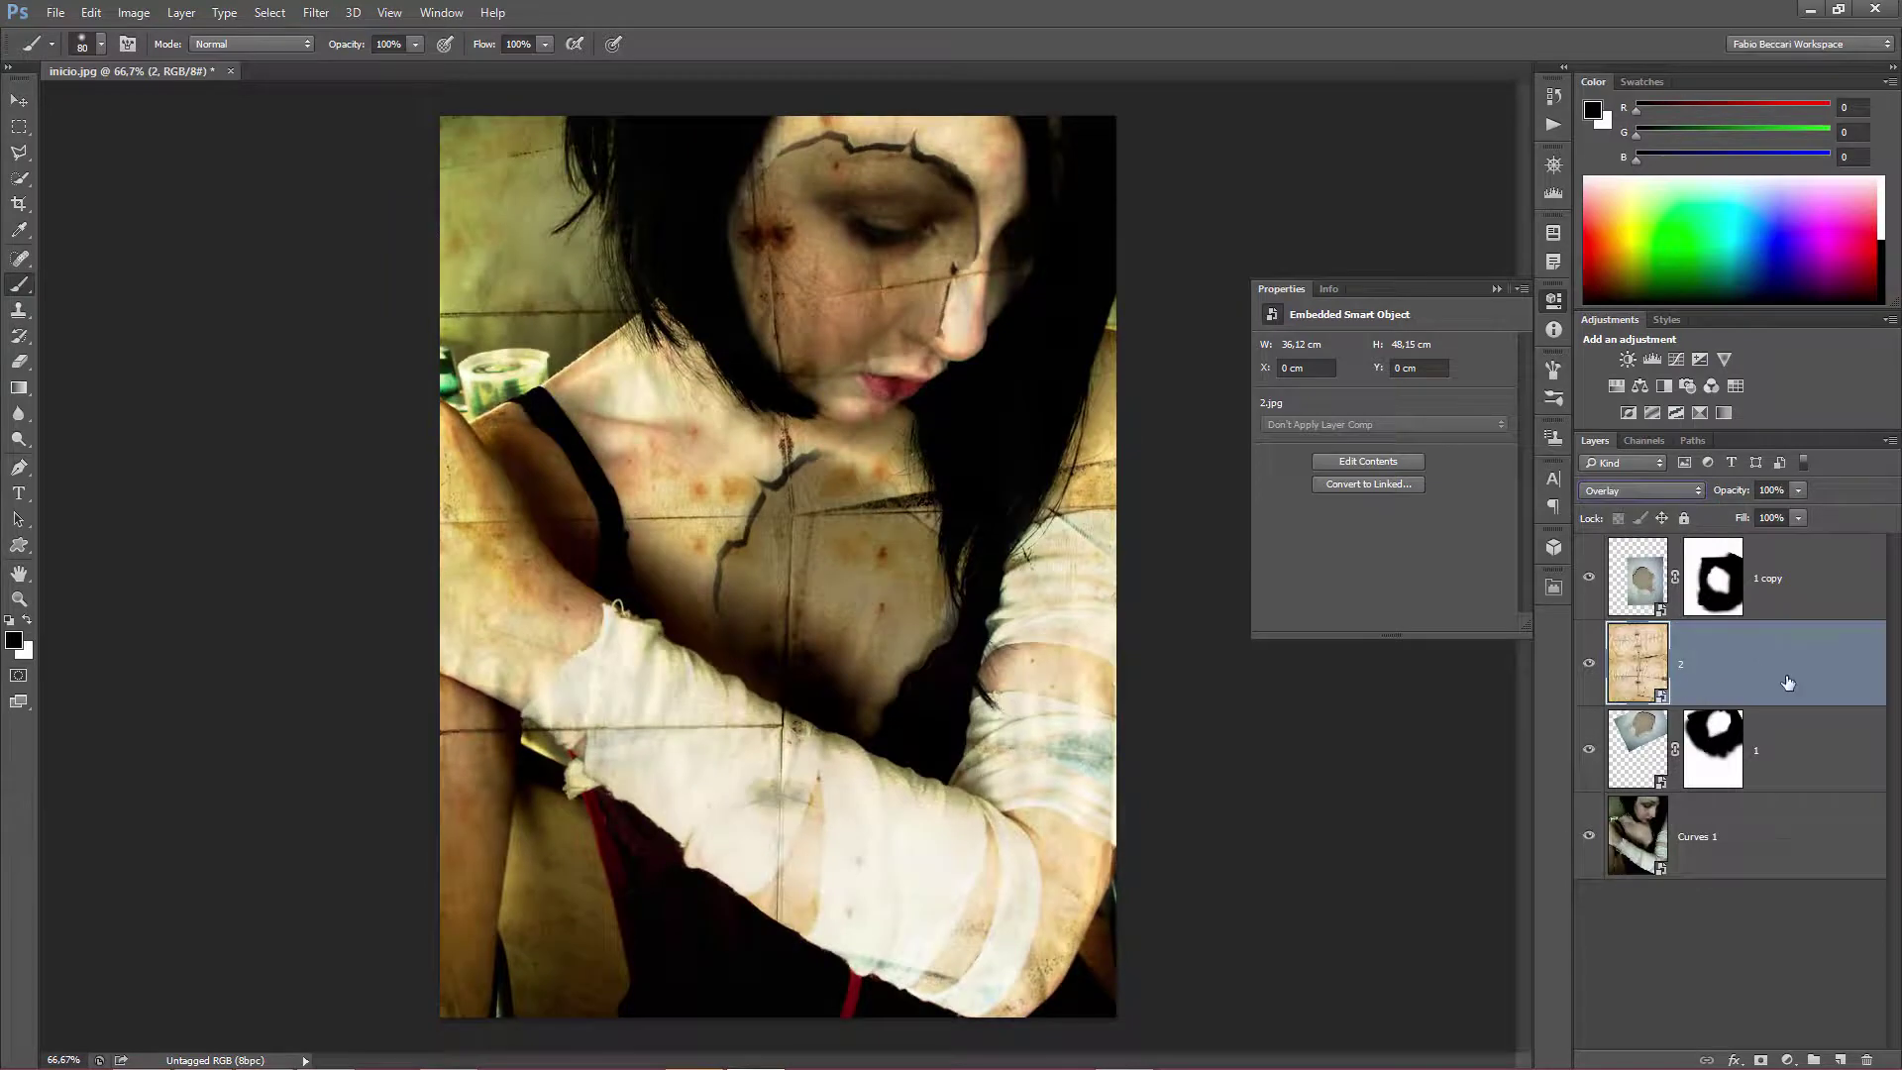
{"action": "left_click_drag", "start_coordinate": [1788, 683], "coordinate": [1780, 565]}
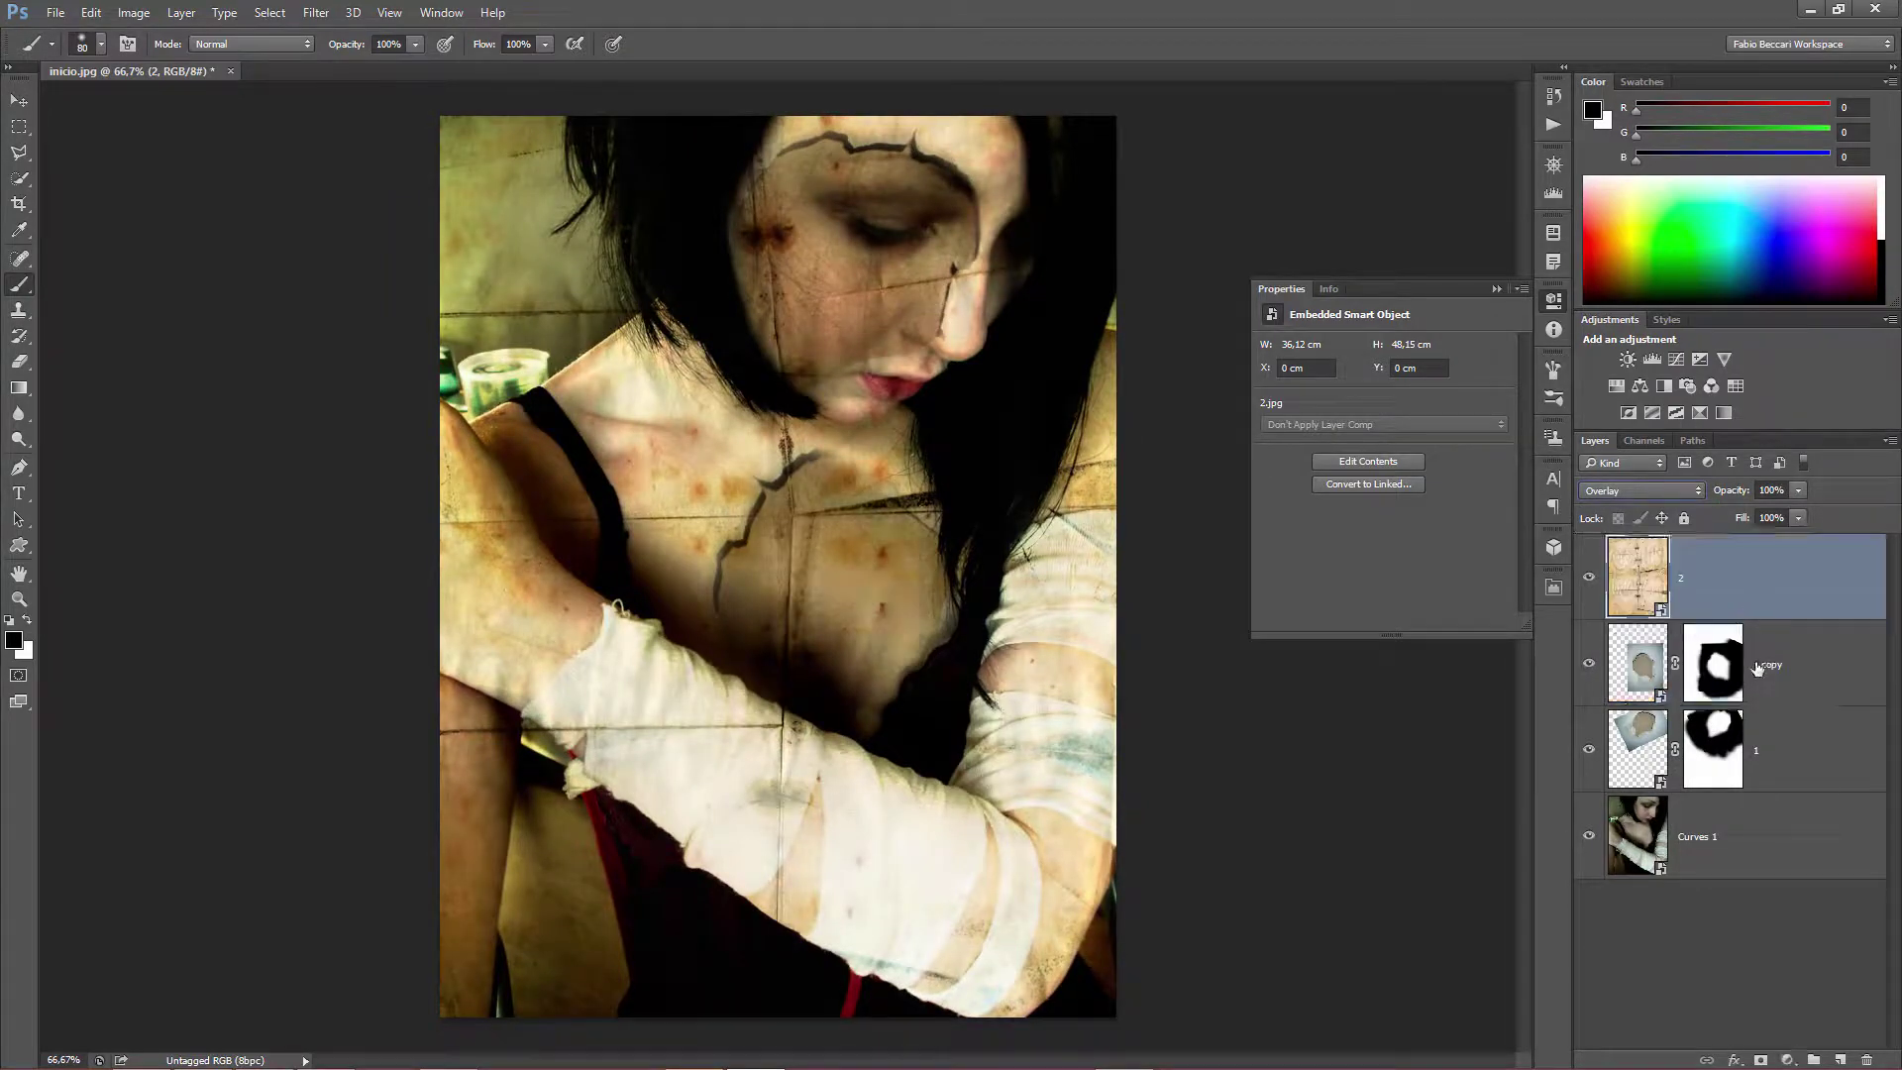
{"action": "left_click", "coordinate": [1801, 673]}
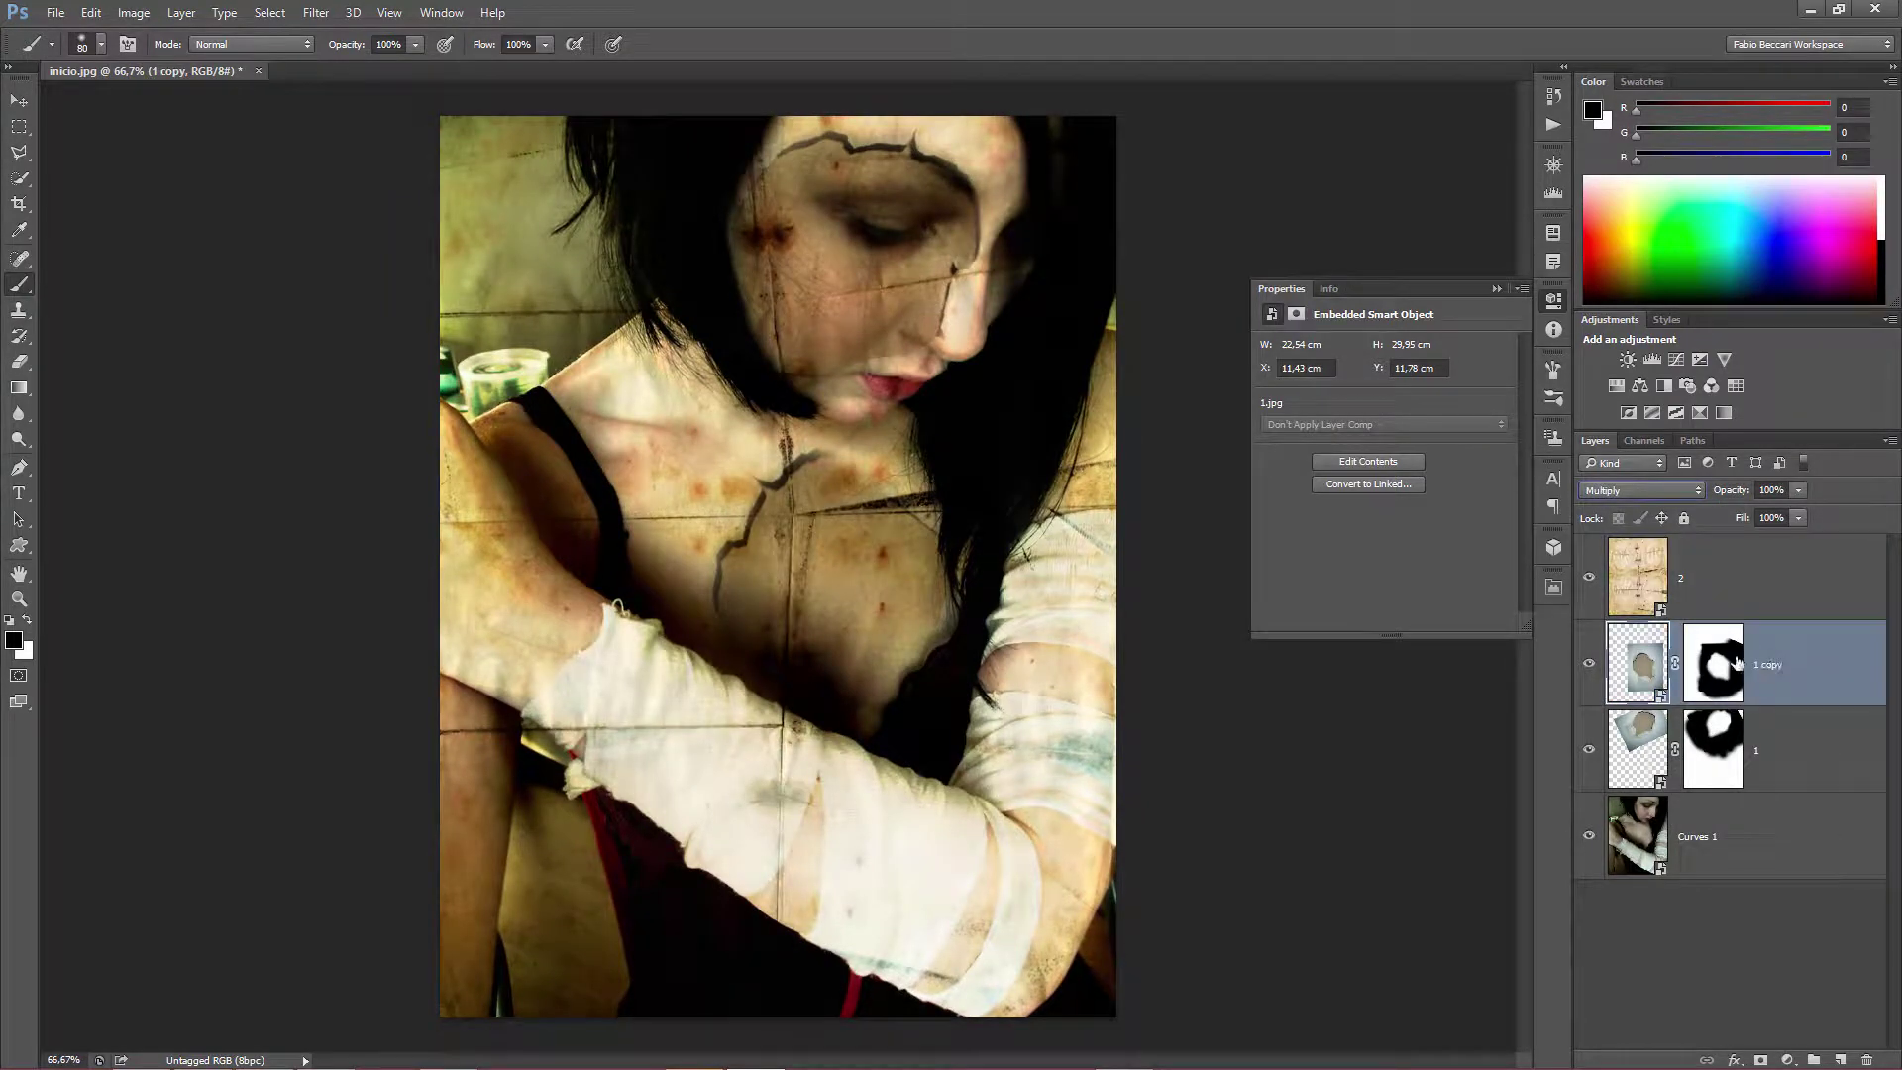
{"action": "left_click", "coordinate": [1787, 746]}
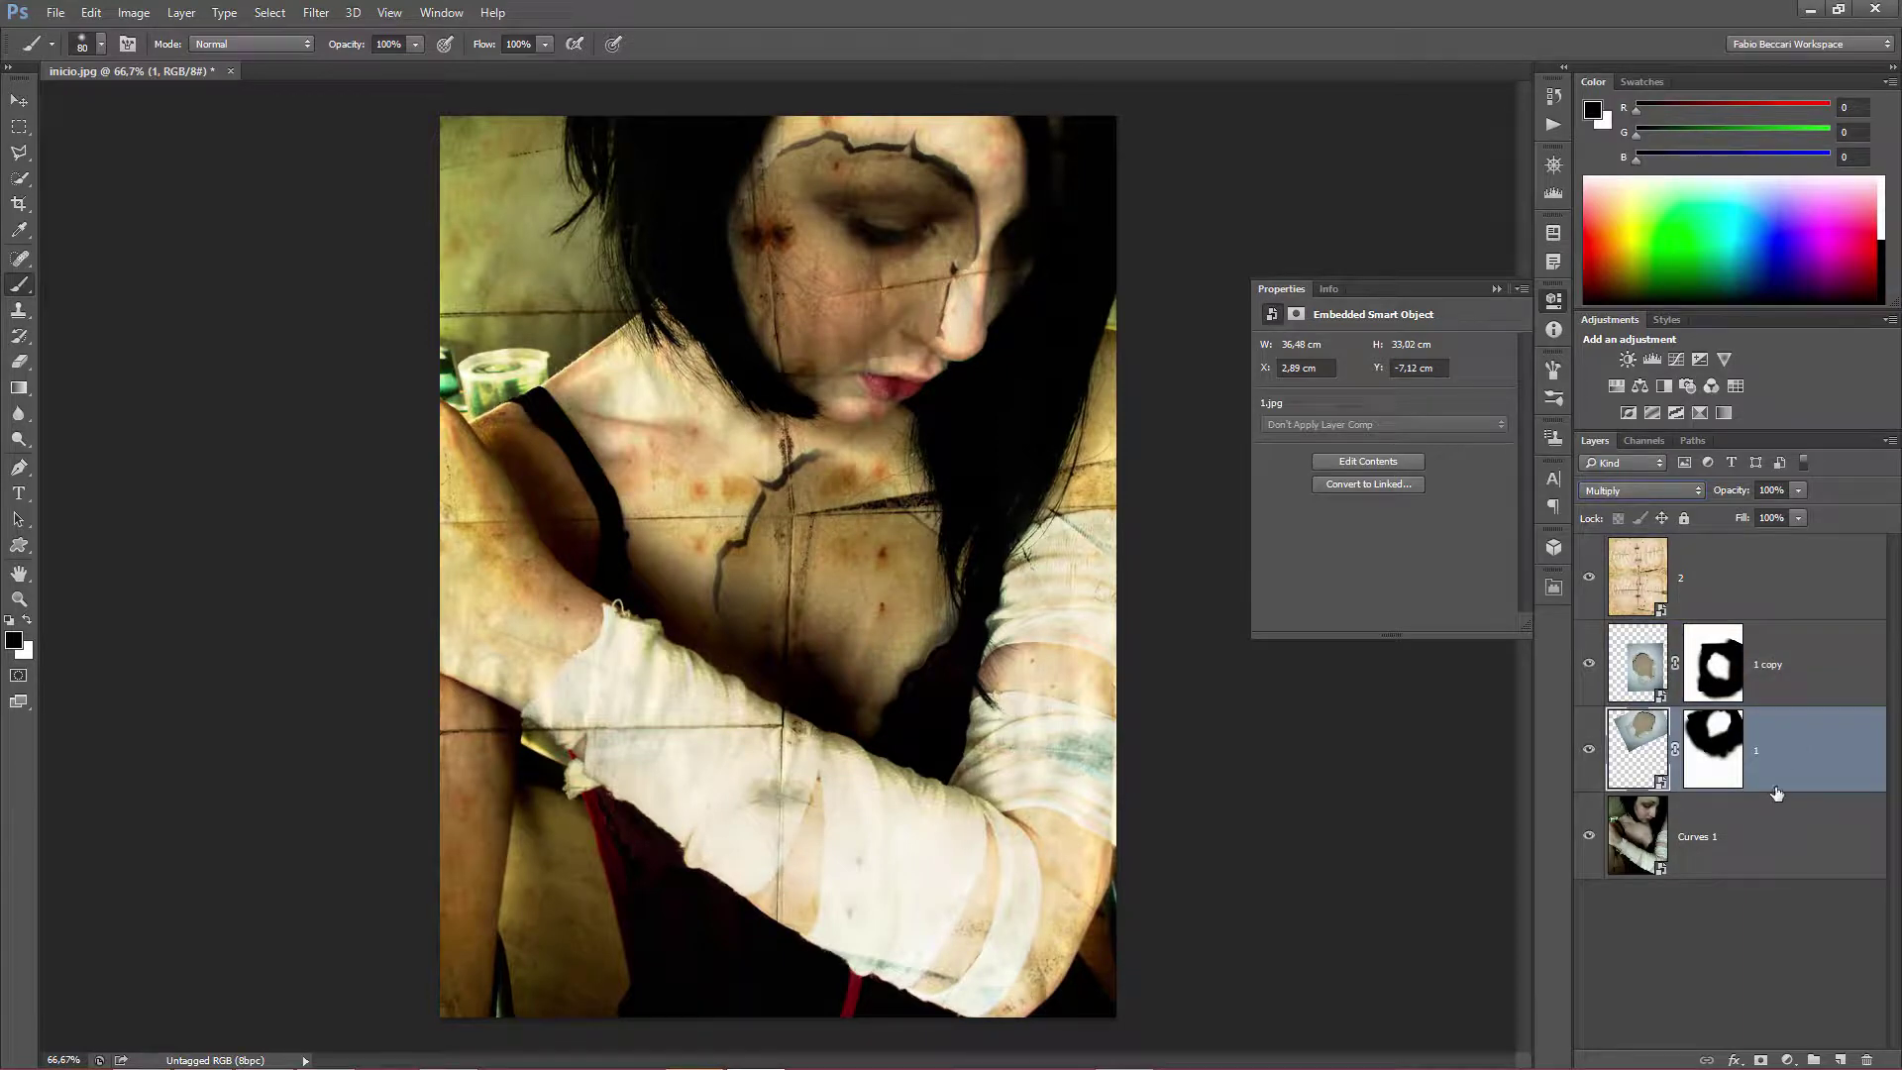
{"action": "left_click", "coordinate": [1789, 674]}
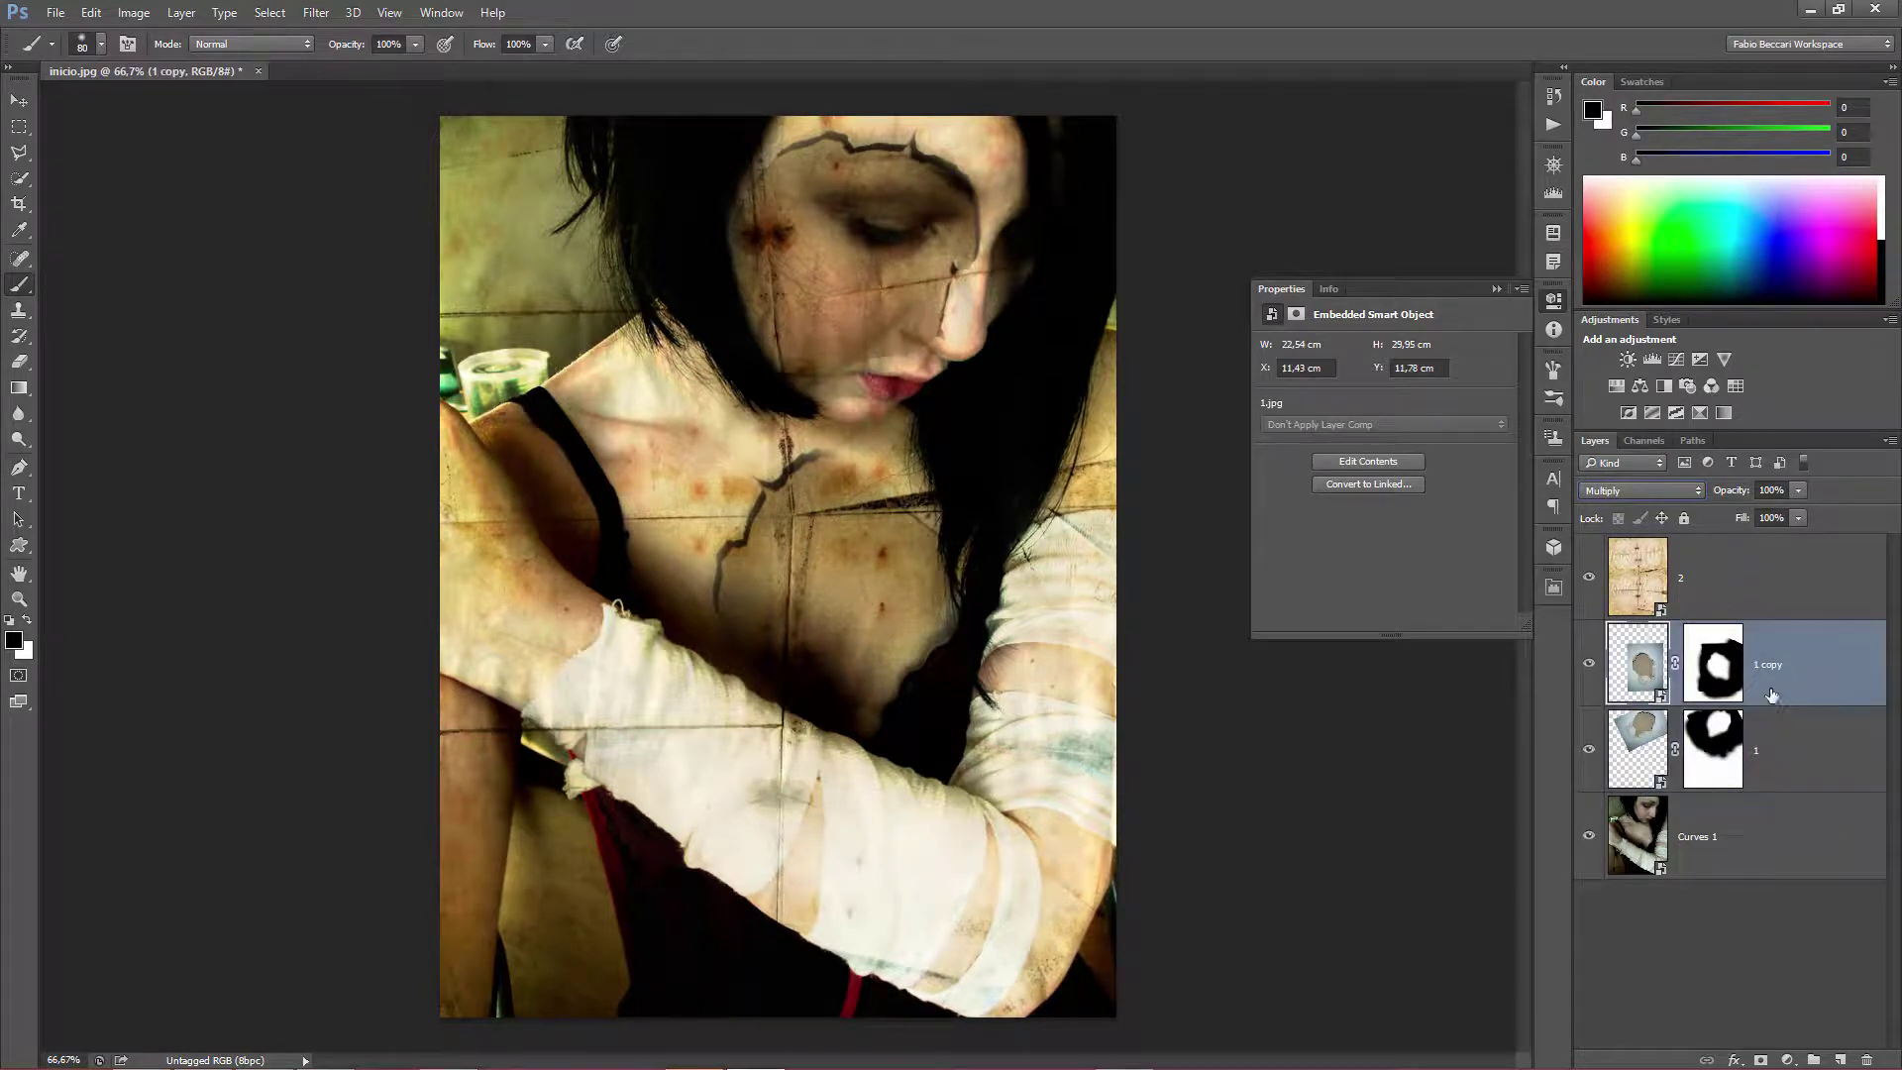
{"action": "left_click", "coordinate": [1727, 592]}
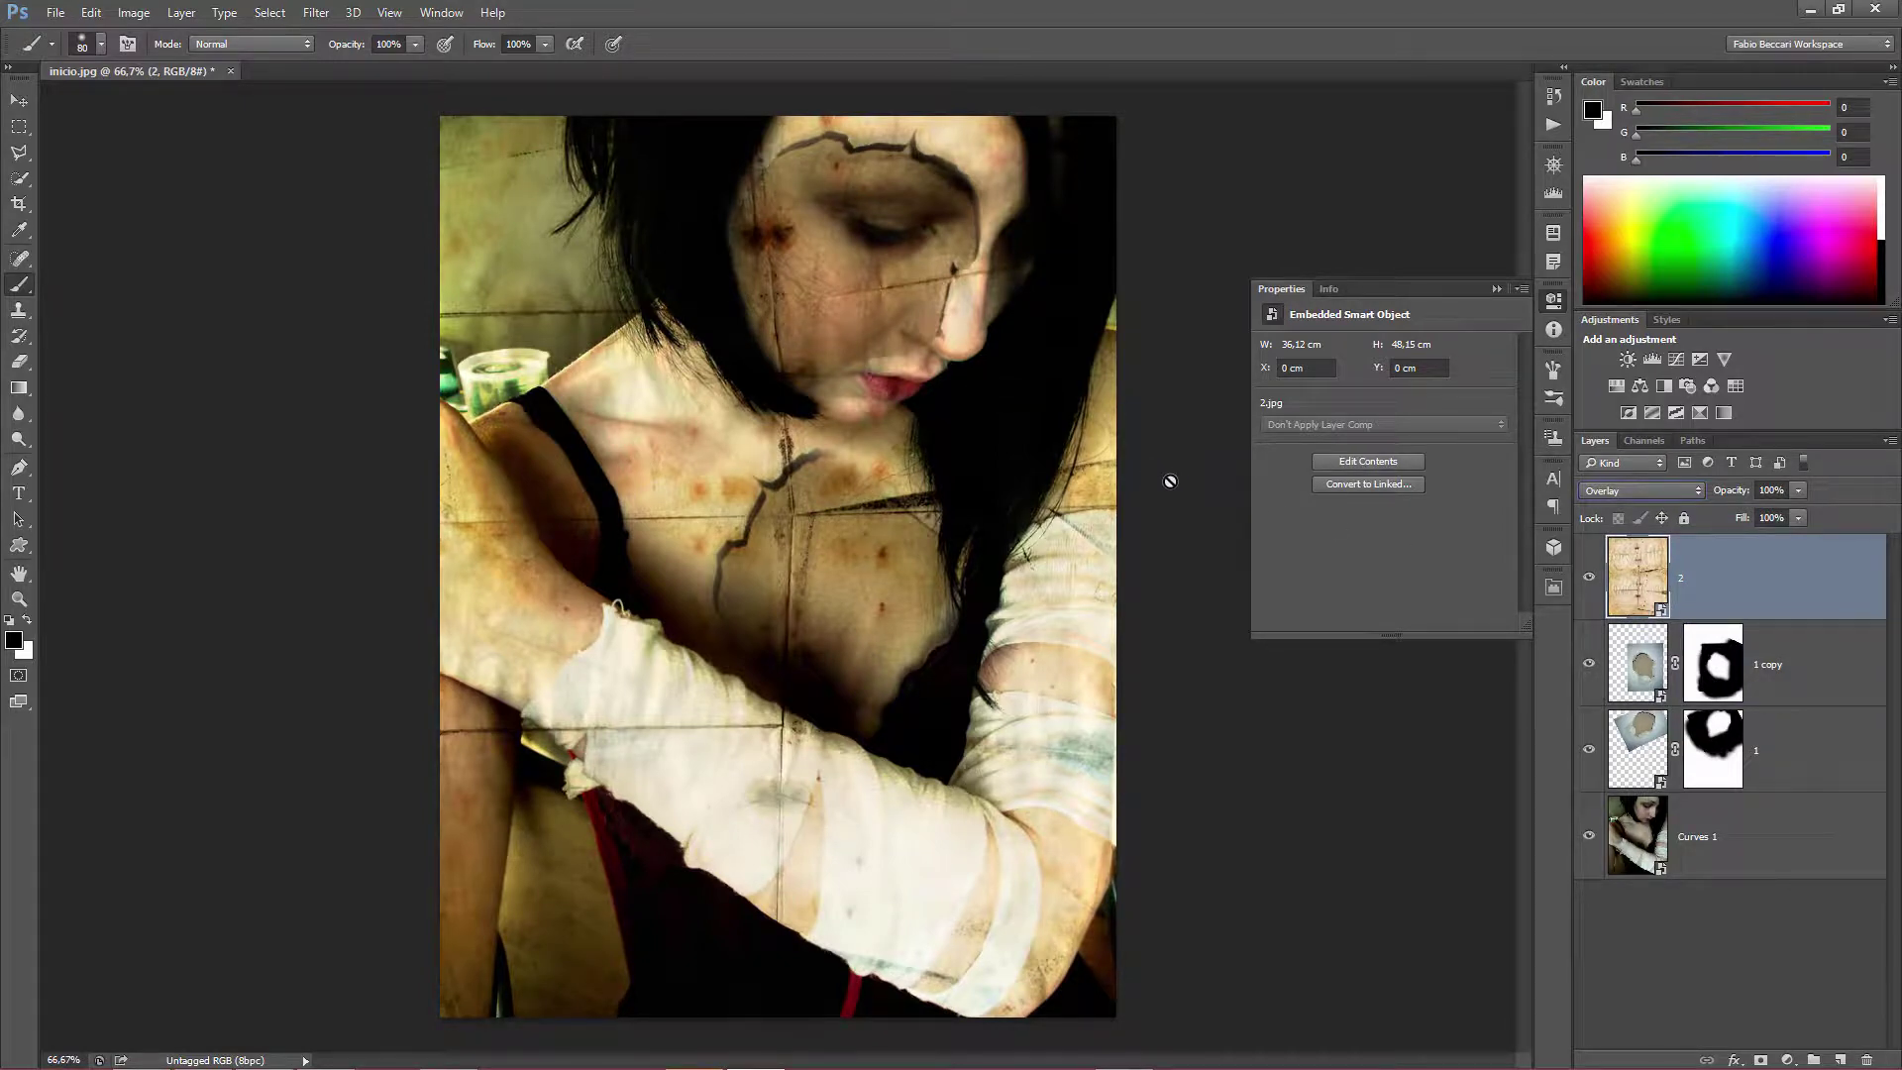
{"action": "left_click", "coordinate": [1554, 313]}
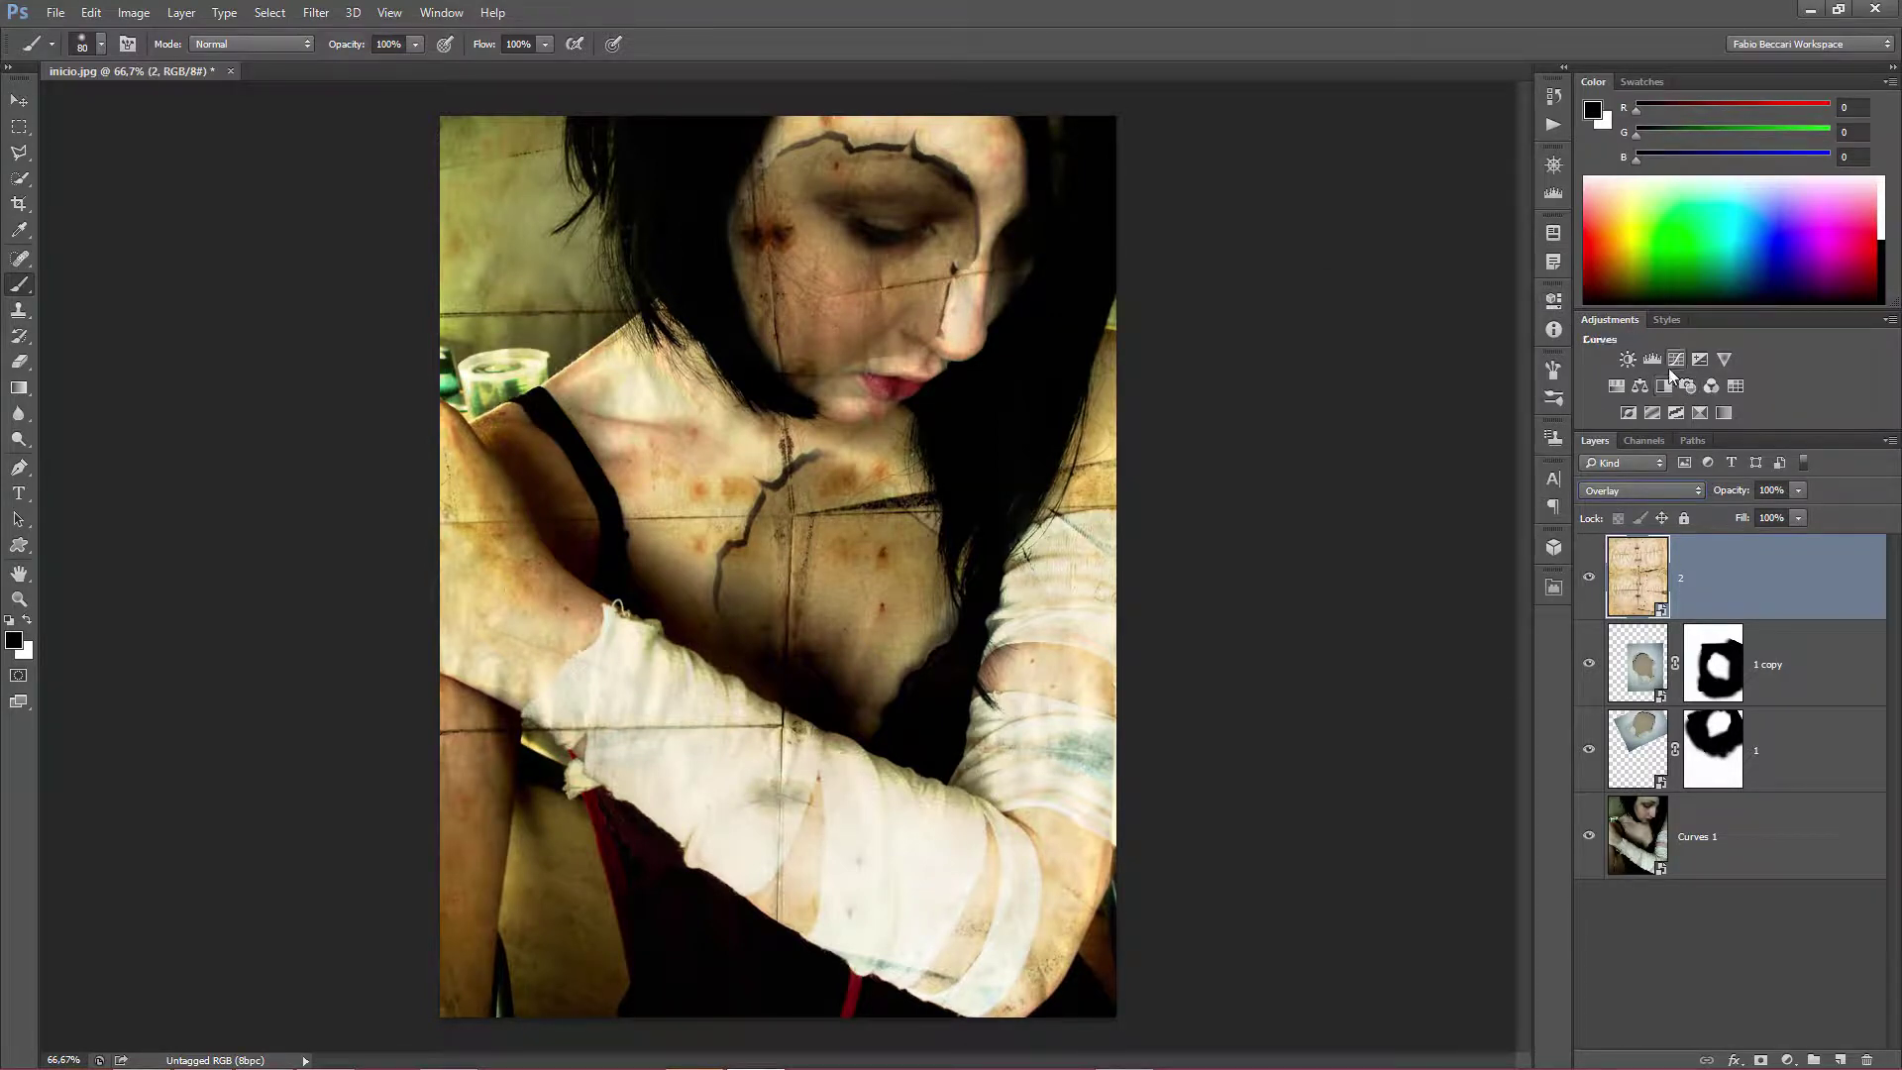
Add a Hue/Saturation adjustment layer with Saturation lowered to -25.
{"action": "left_click", "coordinate": [1616, 385]}
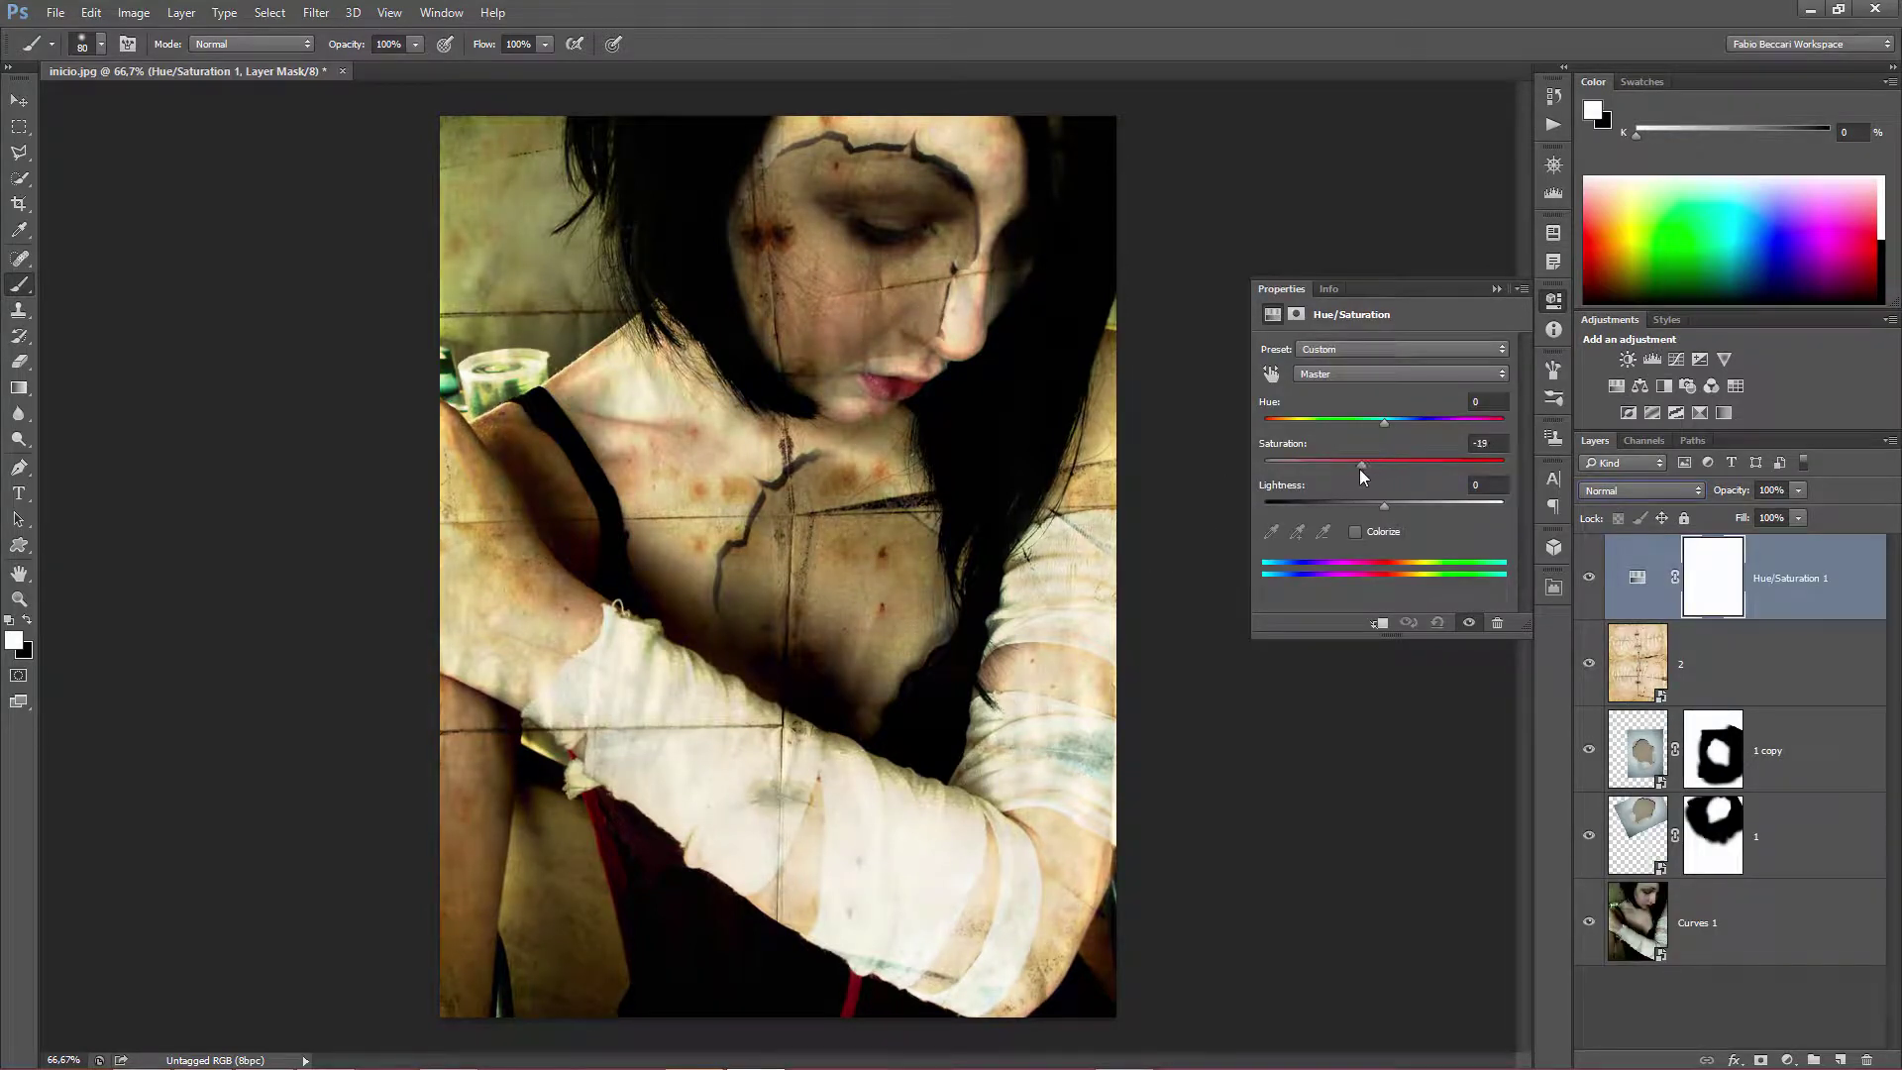
{"action": "left_click_drag", "start_coordinate": [1356, 470], "coordinate": [1353, 469]}
{"action": "left_click", "coordinate": [1637, 577]}
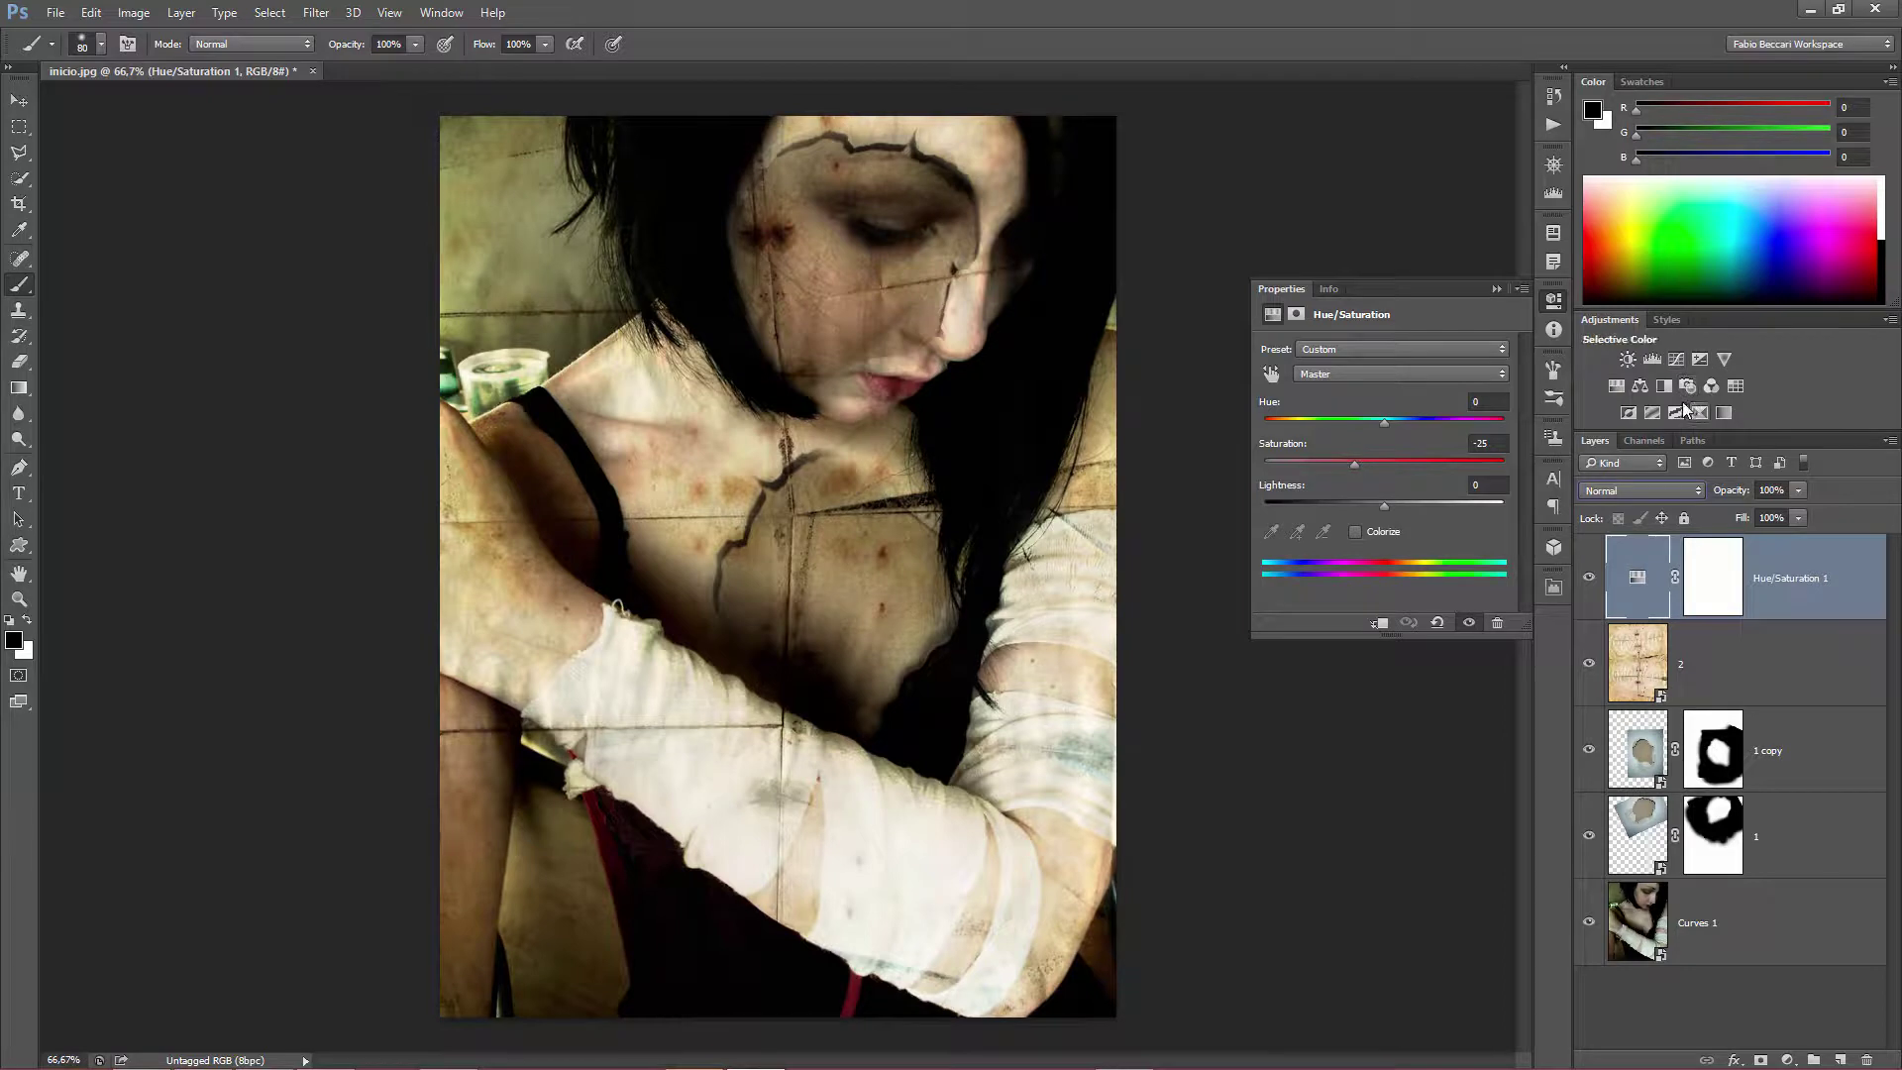
Add a Color Balance adjustment layer shifting the Midtones toward Red +7.
{"action": "left_click", "coordinate": [1640, 385]}
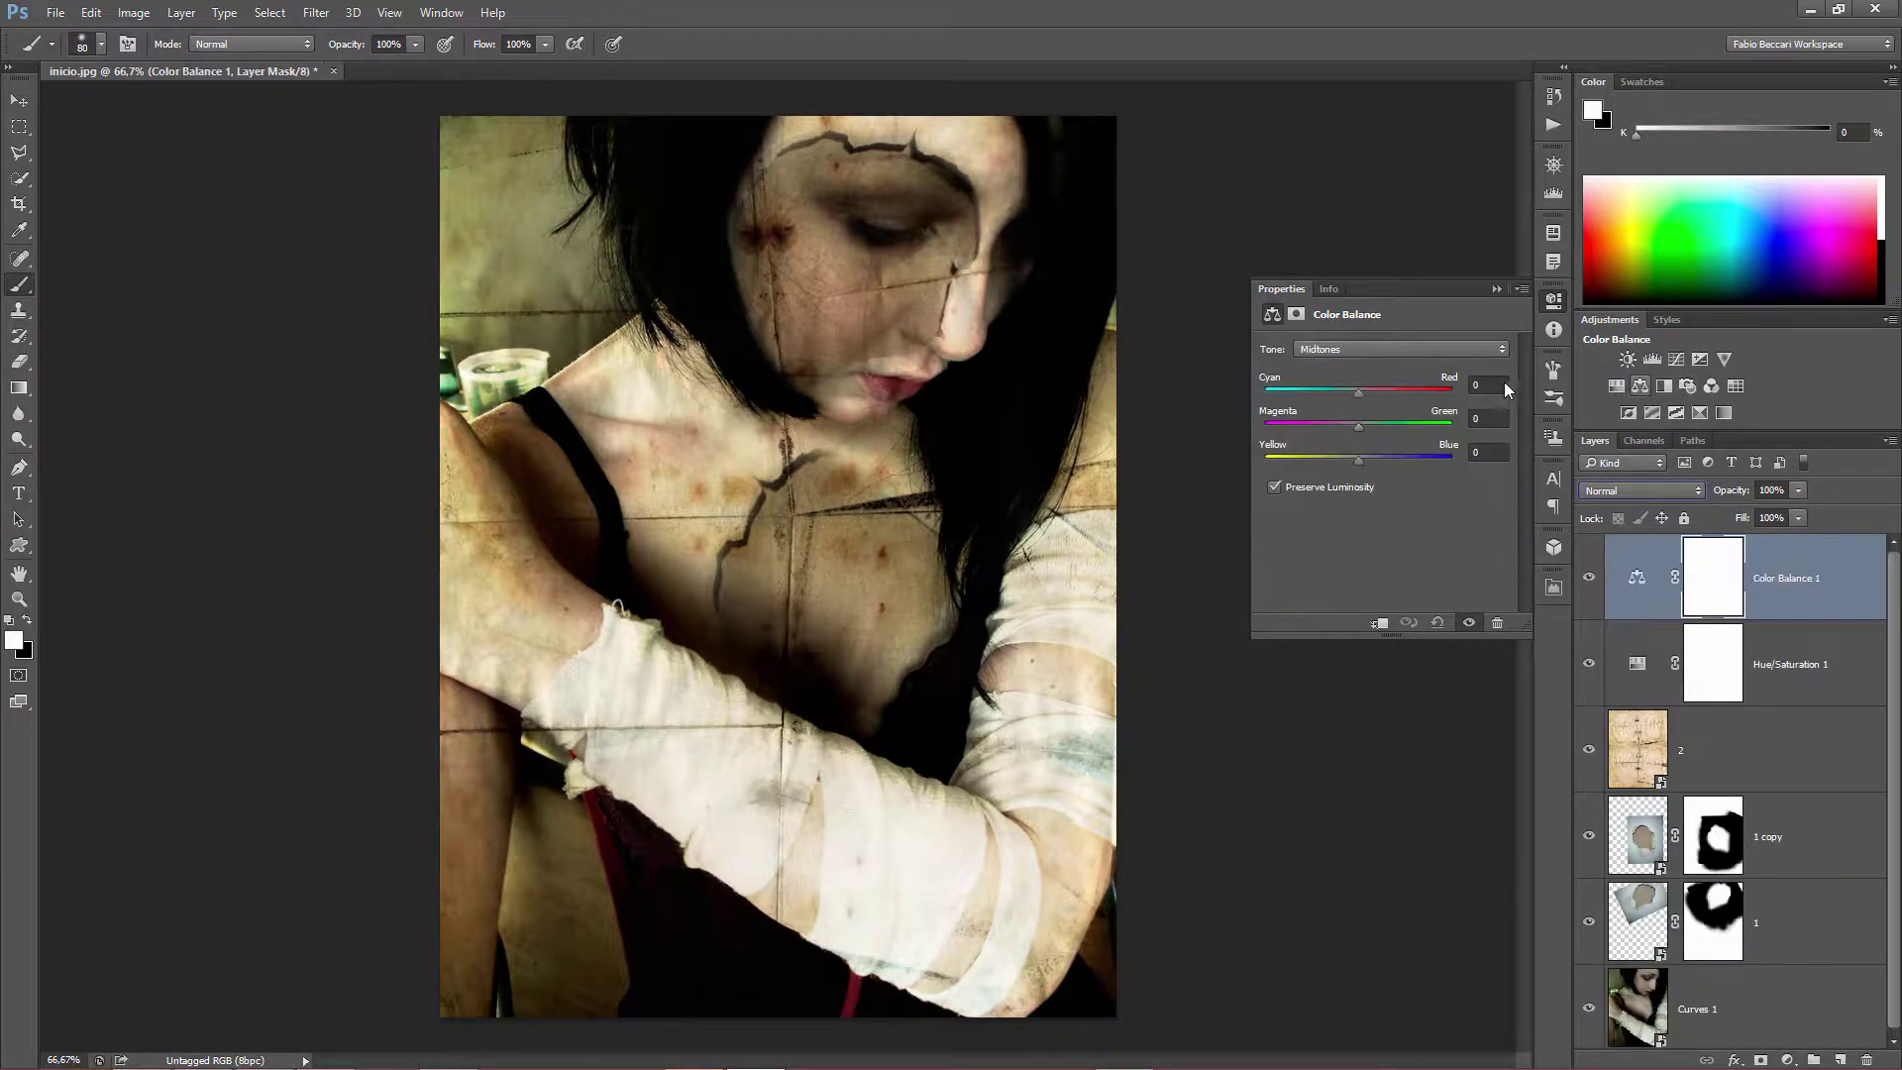
{"action": "left_click", "coordinate": [1355, 352]}
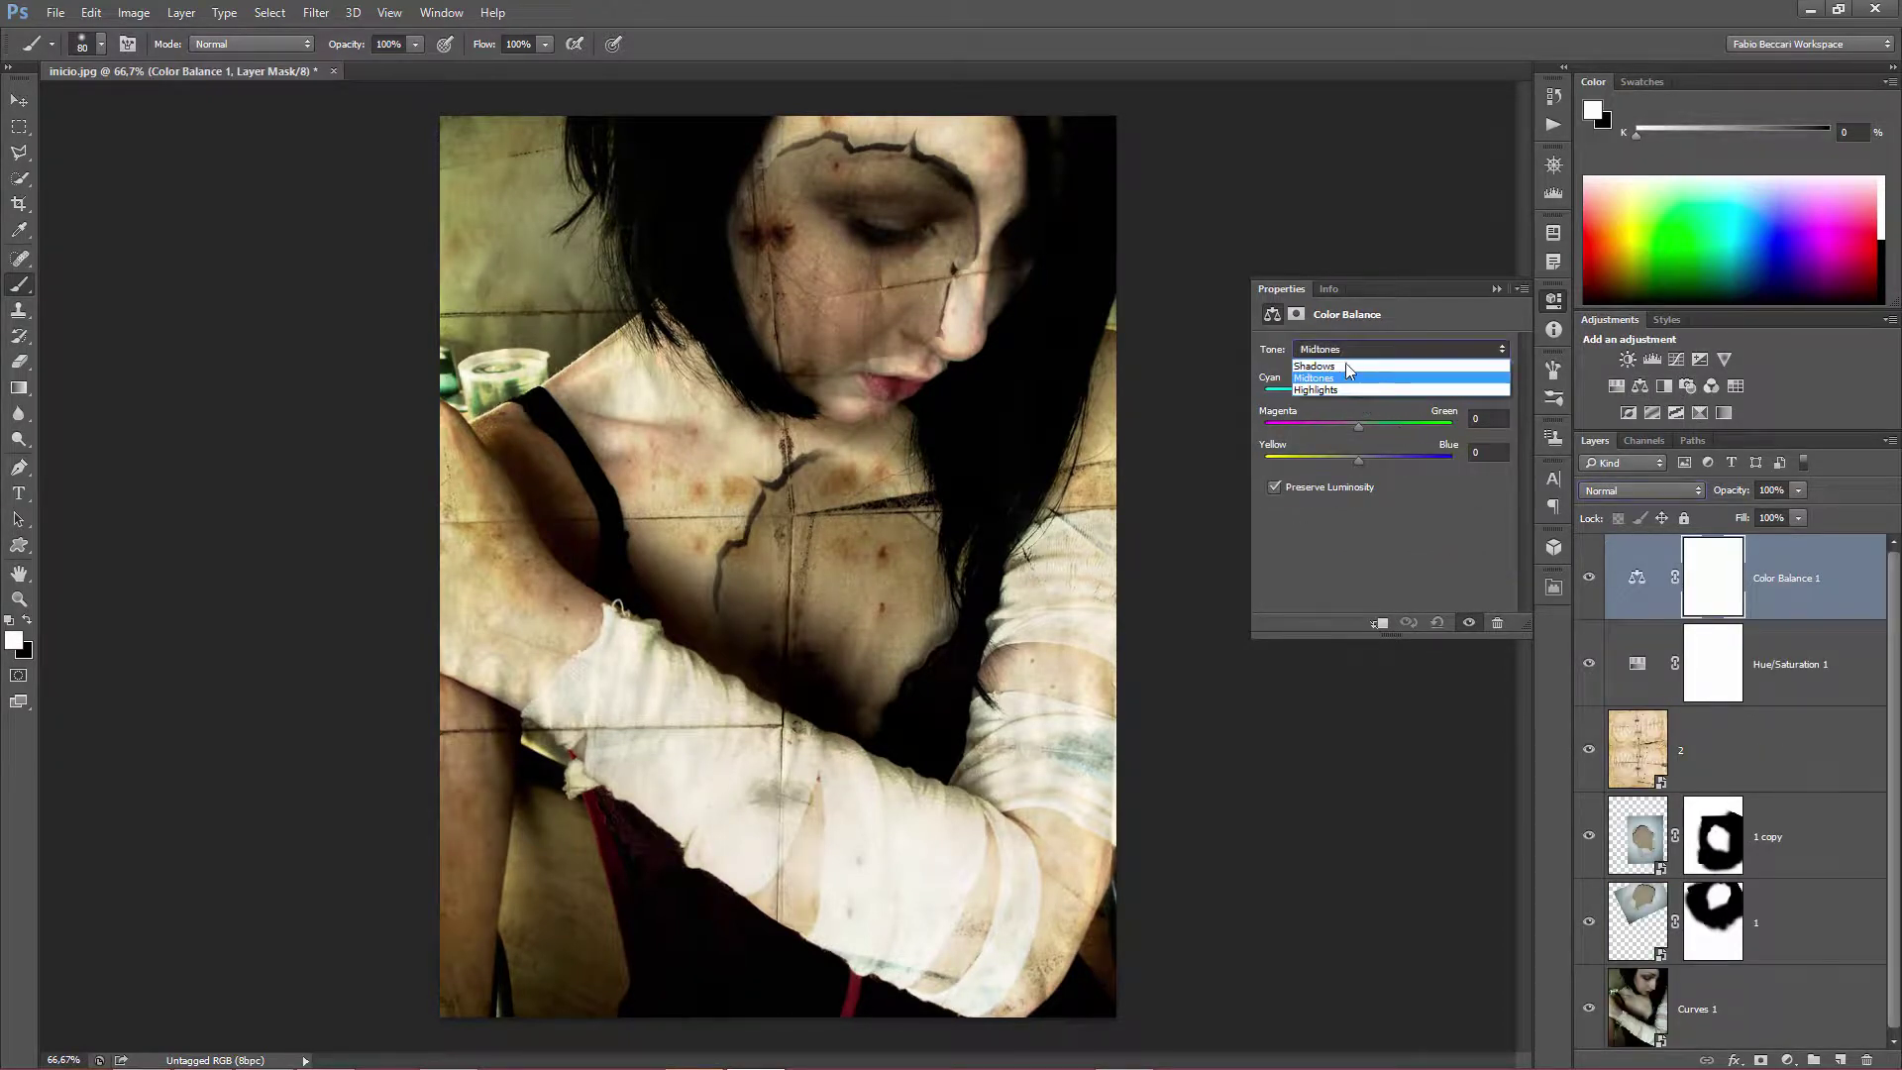
{"action": "left_click", "coordinate": [1349, 371]}
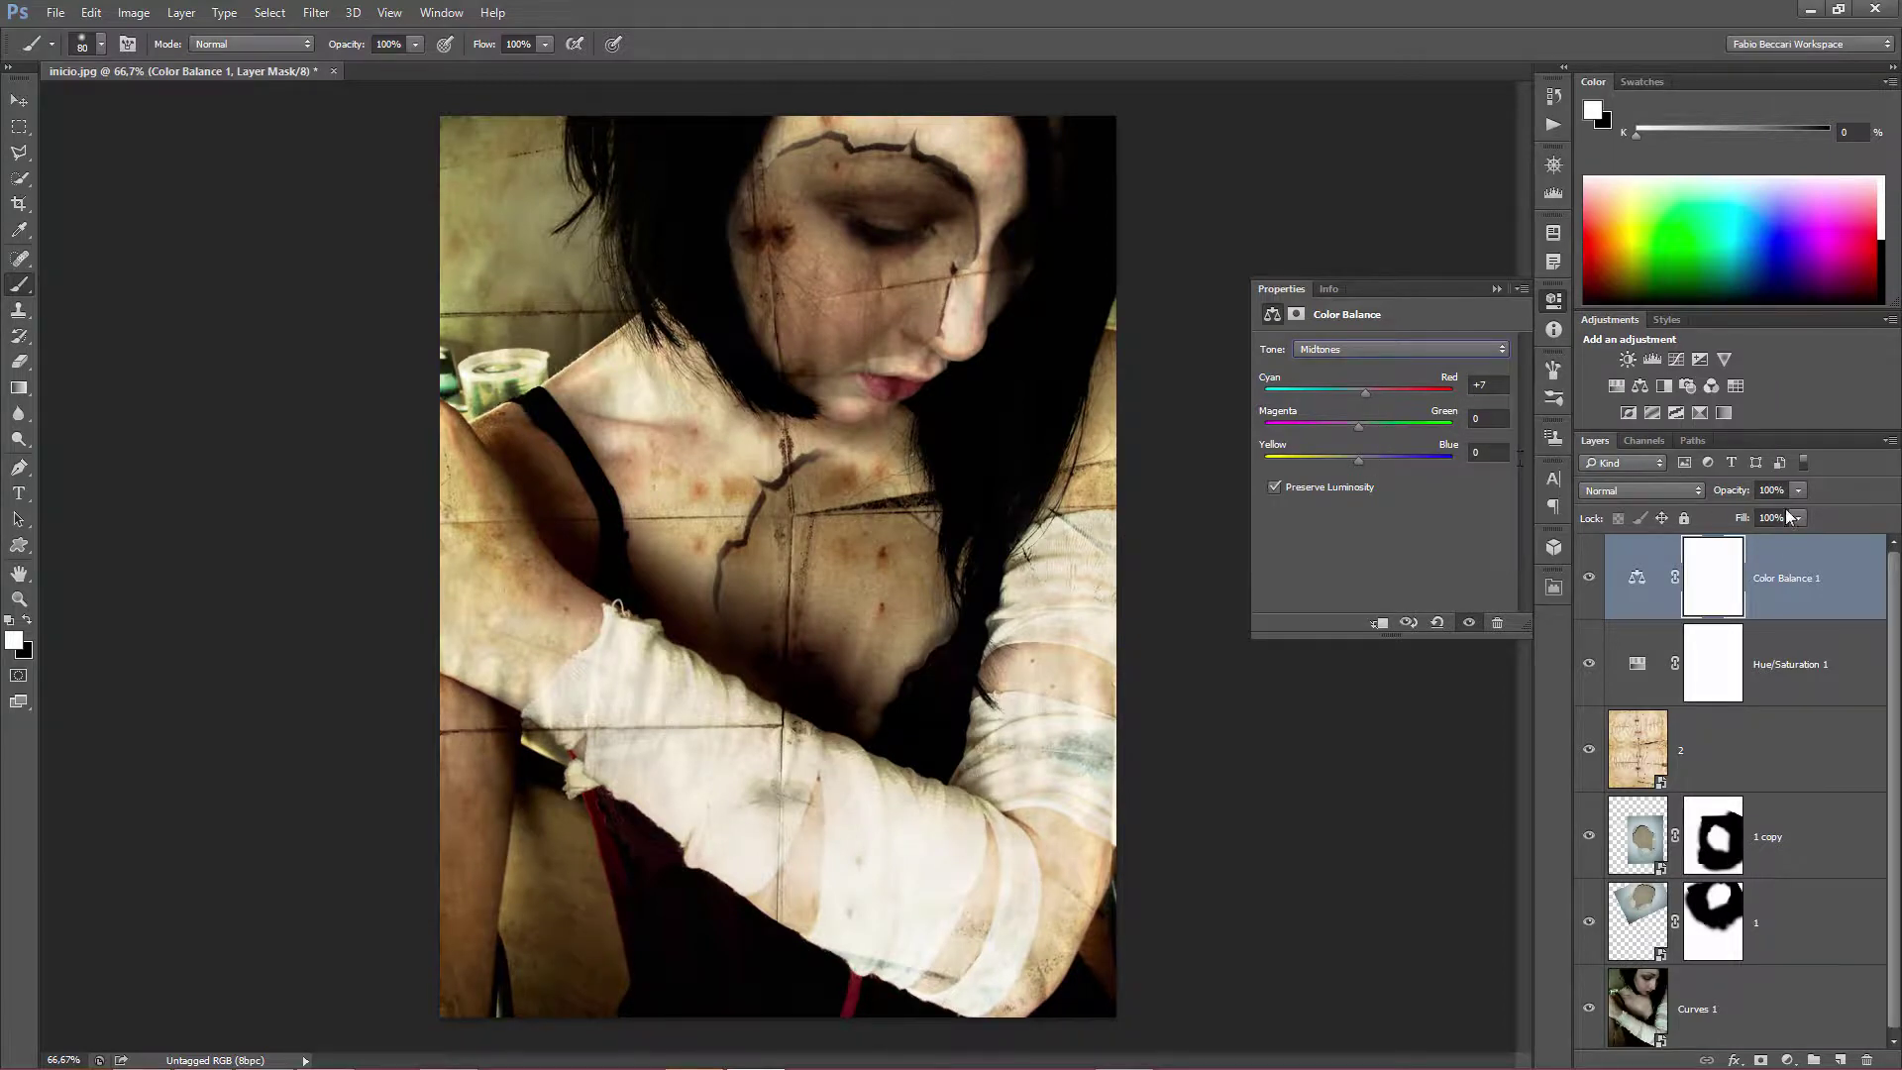
Add a Color Lookup layer using HorrorBlue.3DL, after briefly trying Bleach Bypass.look.
{"action": "left_click", "coordinate": [1736, 386]}
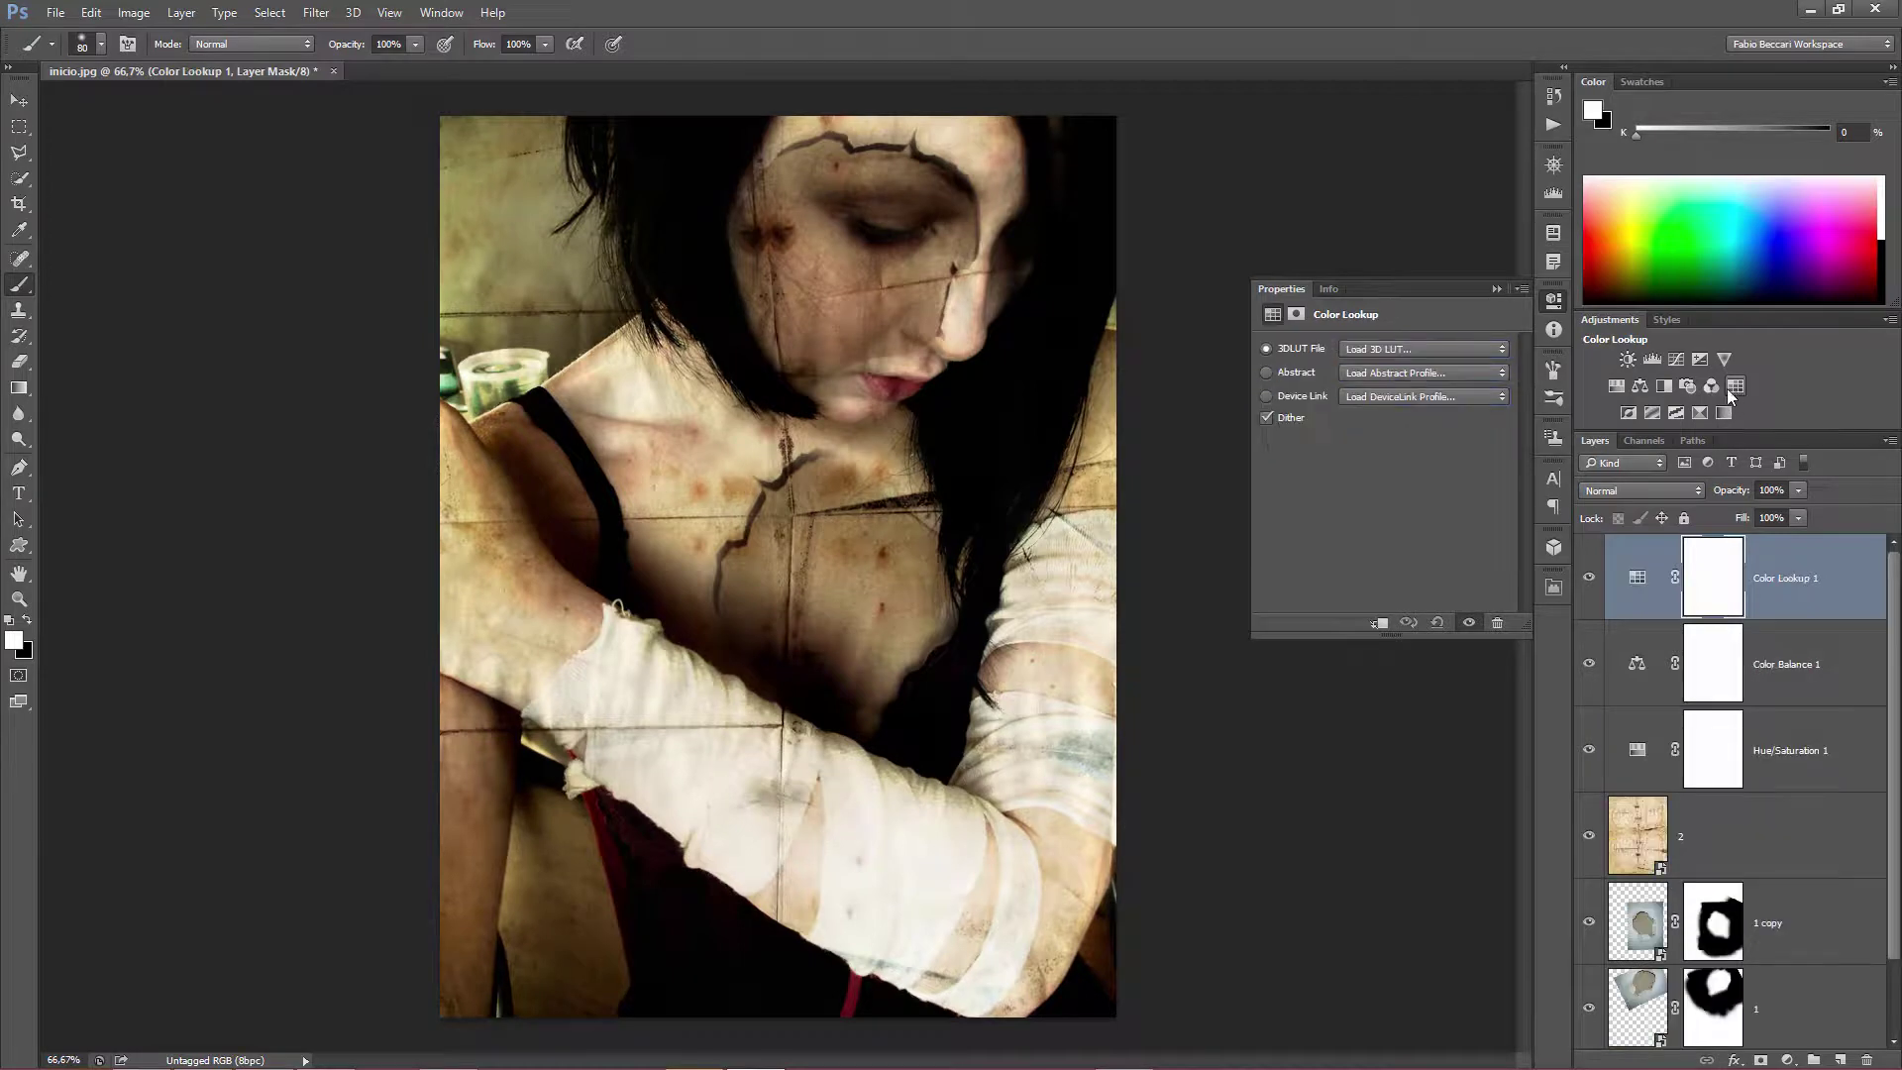
{"action": "left_click", "coordinate": [1454, 350]}
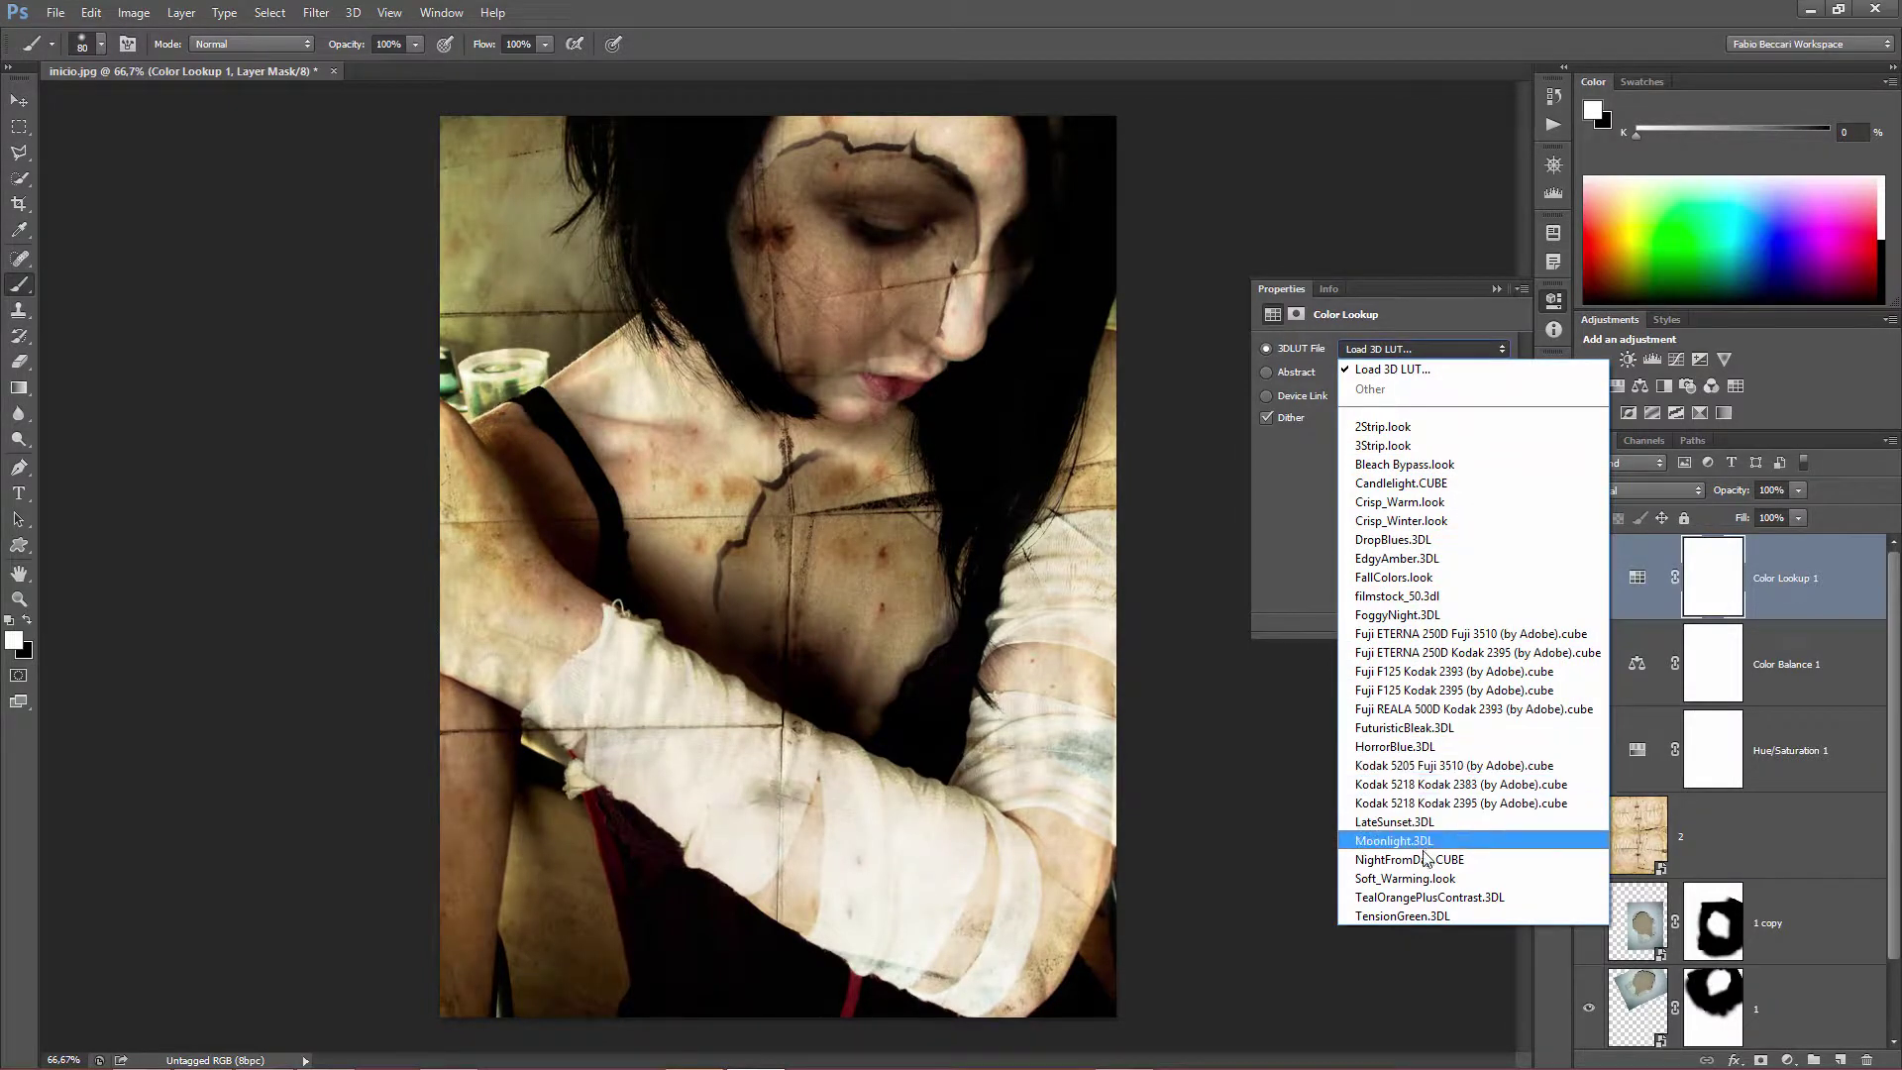
{"action": "left_click", "coordinate": [1390, 748]}
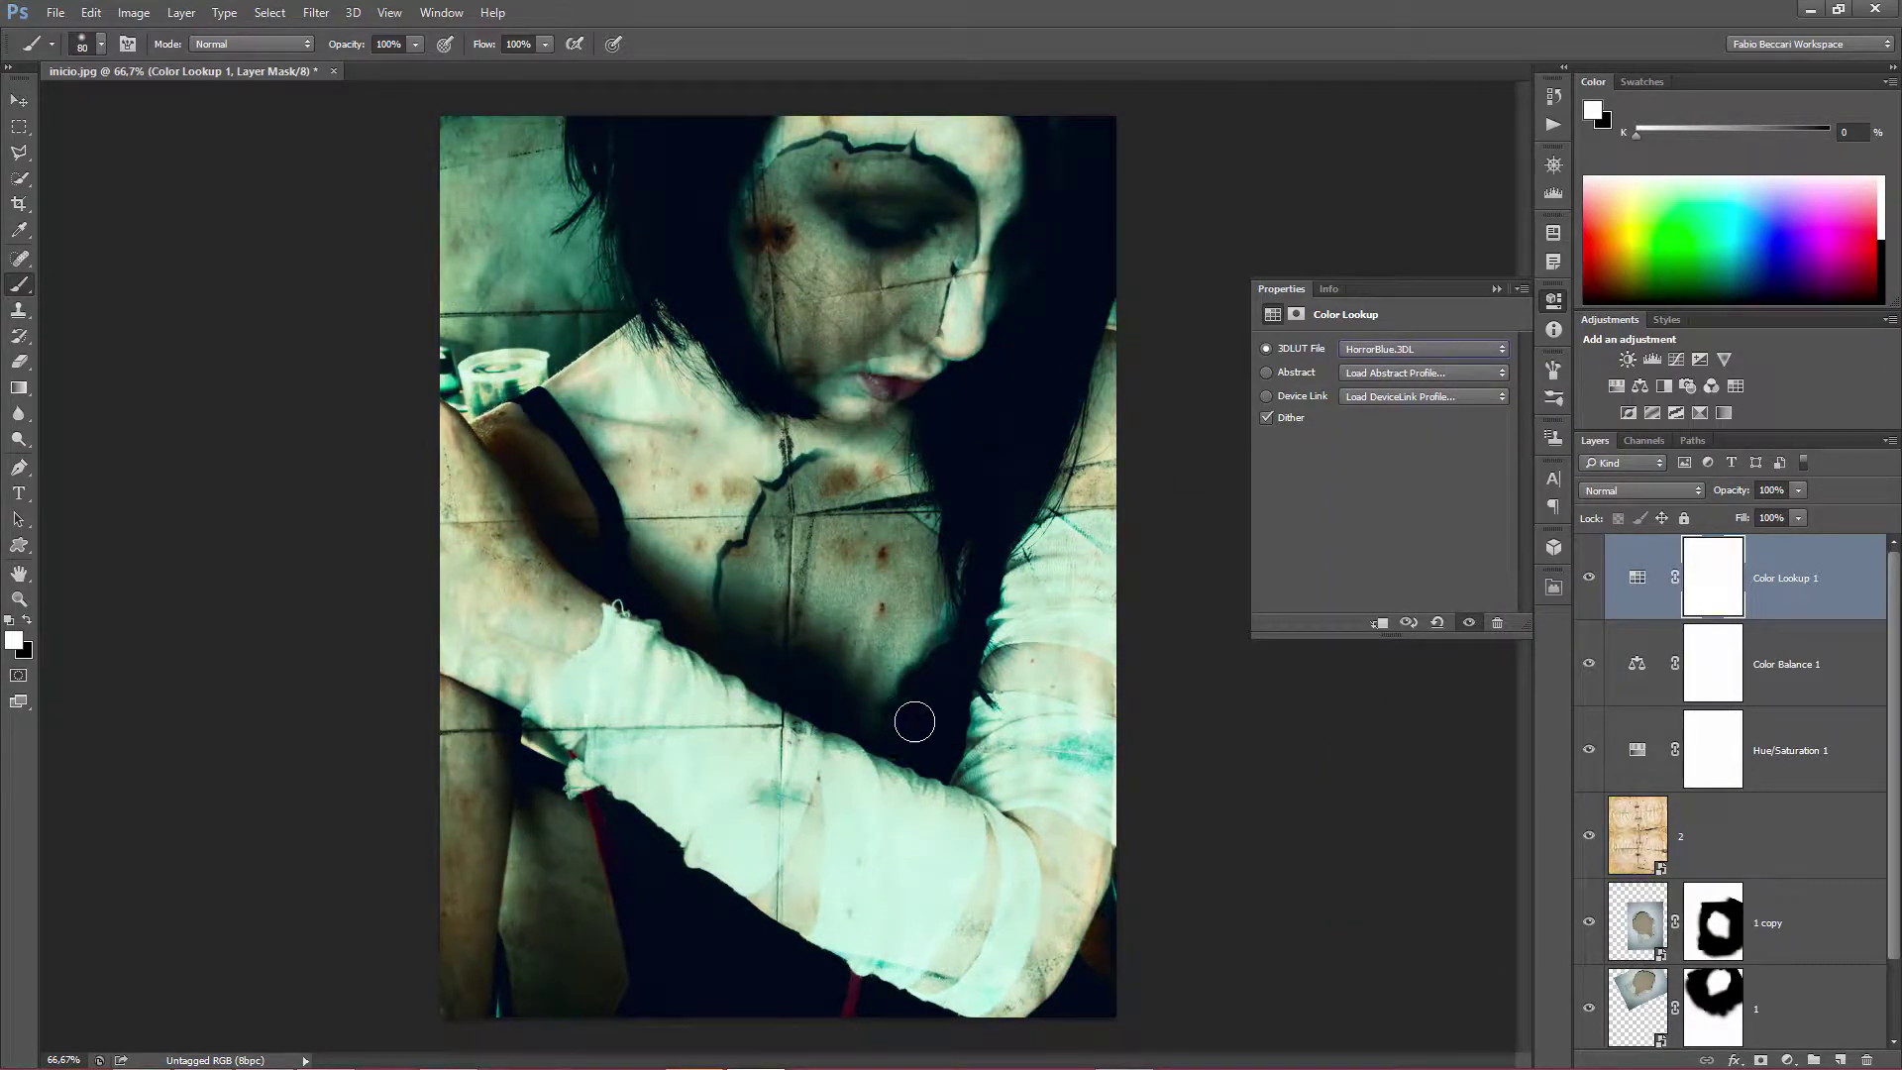
{"action": "left_click", "coordinate": [1456, 352]}
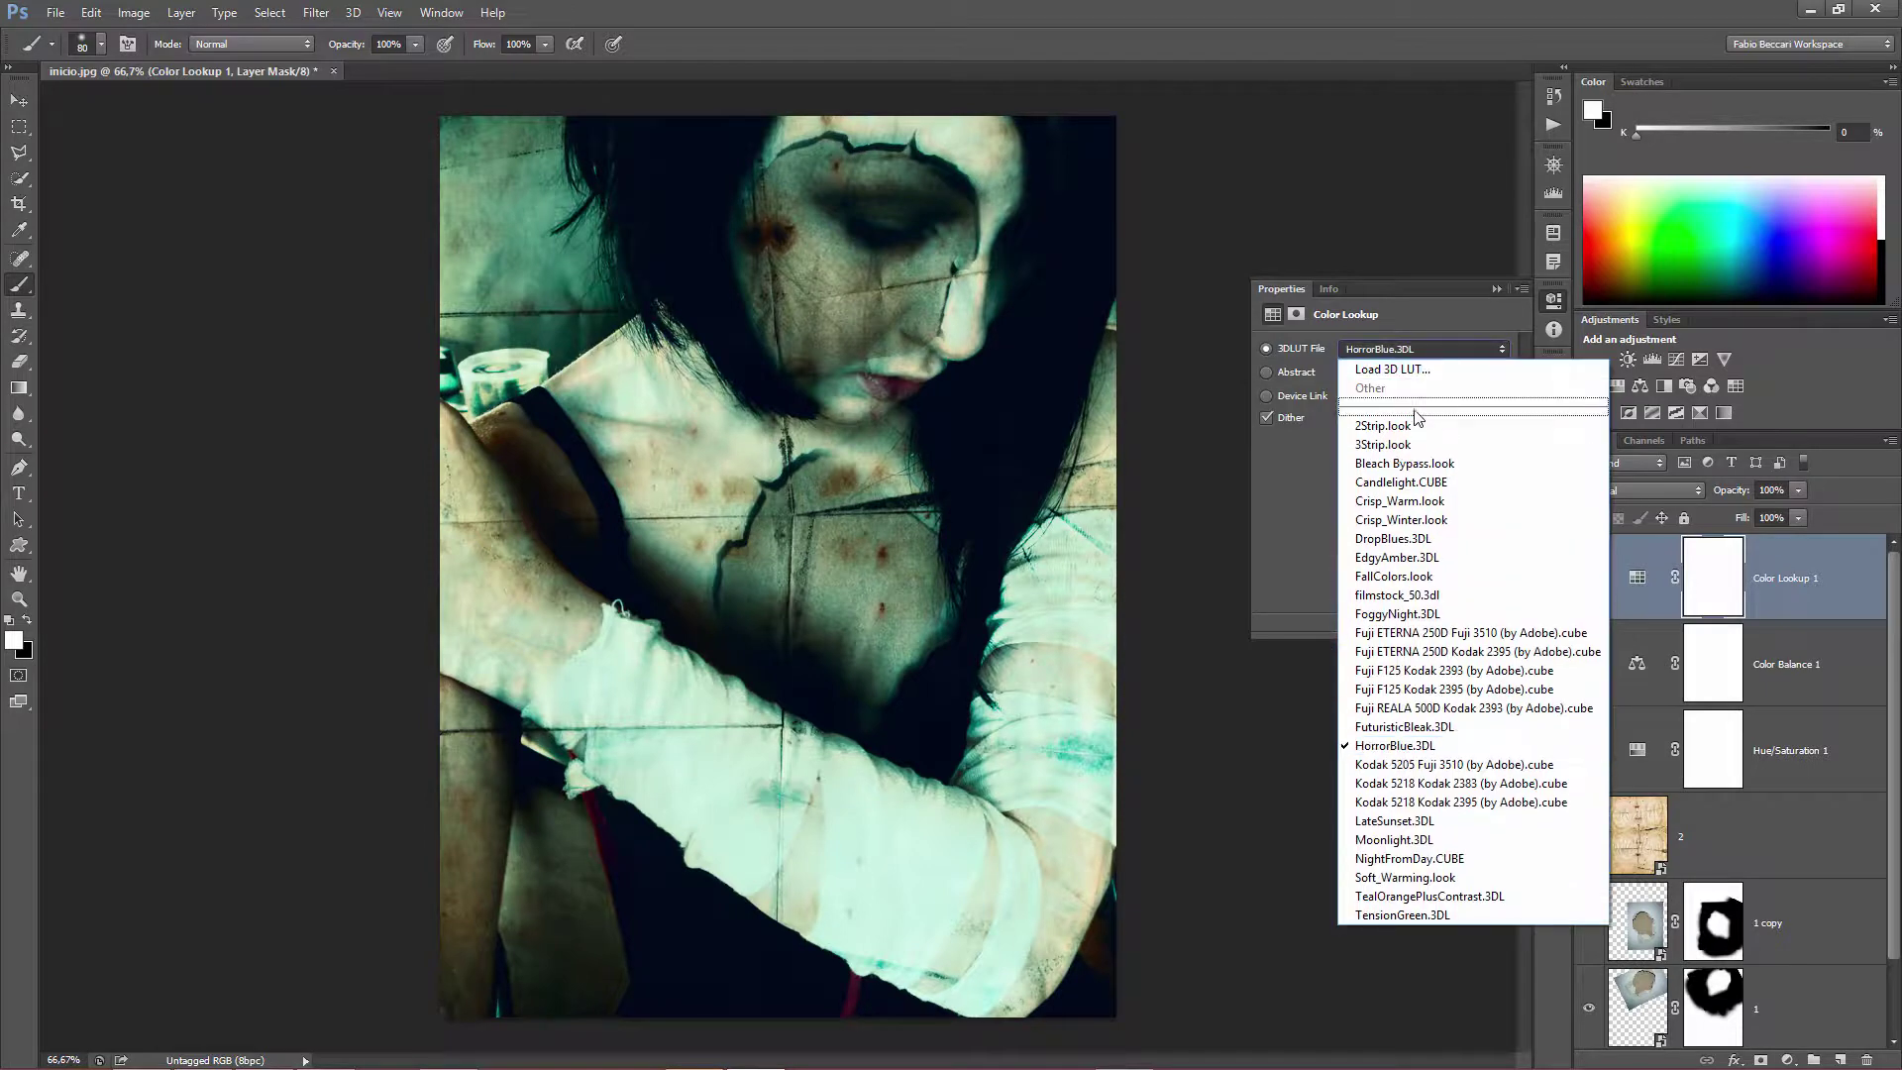
{"action": "left_click", "coordinate": [1403, 463]}
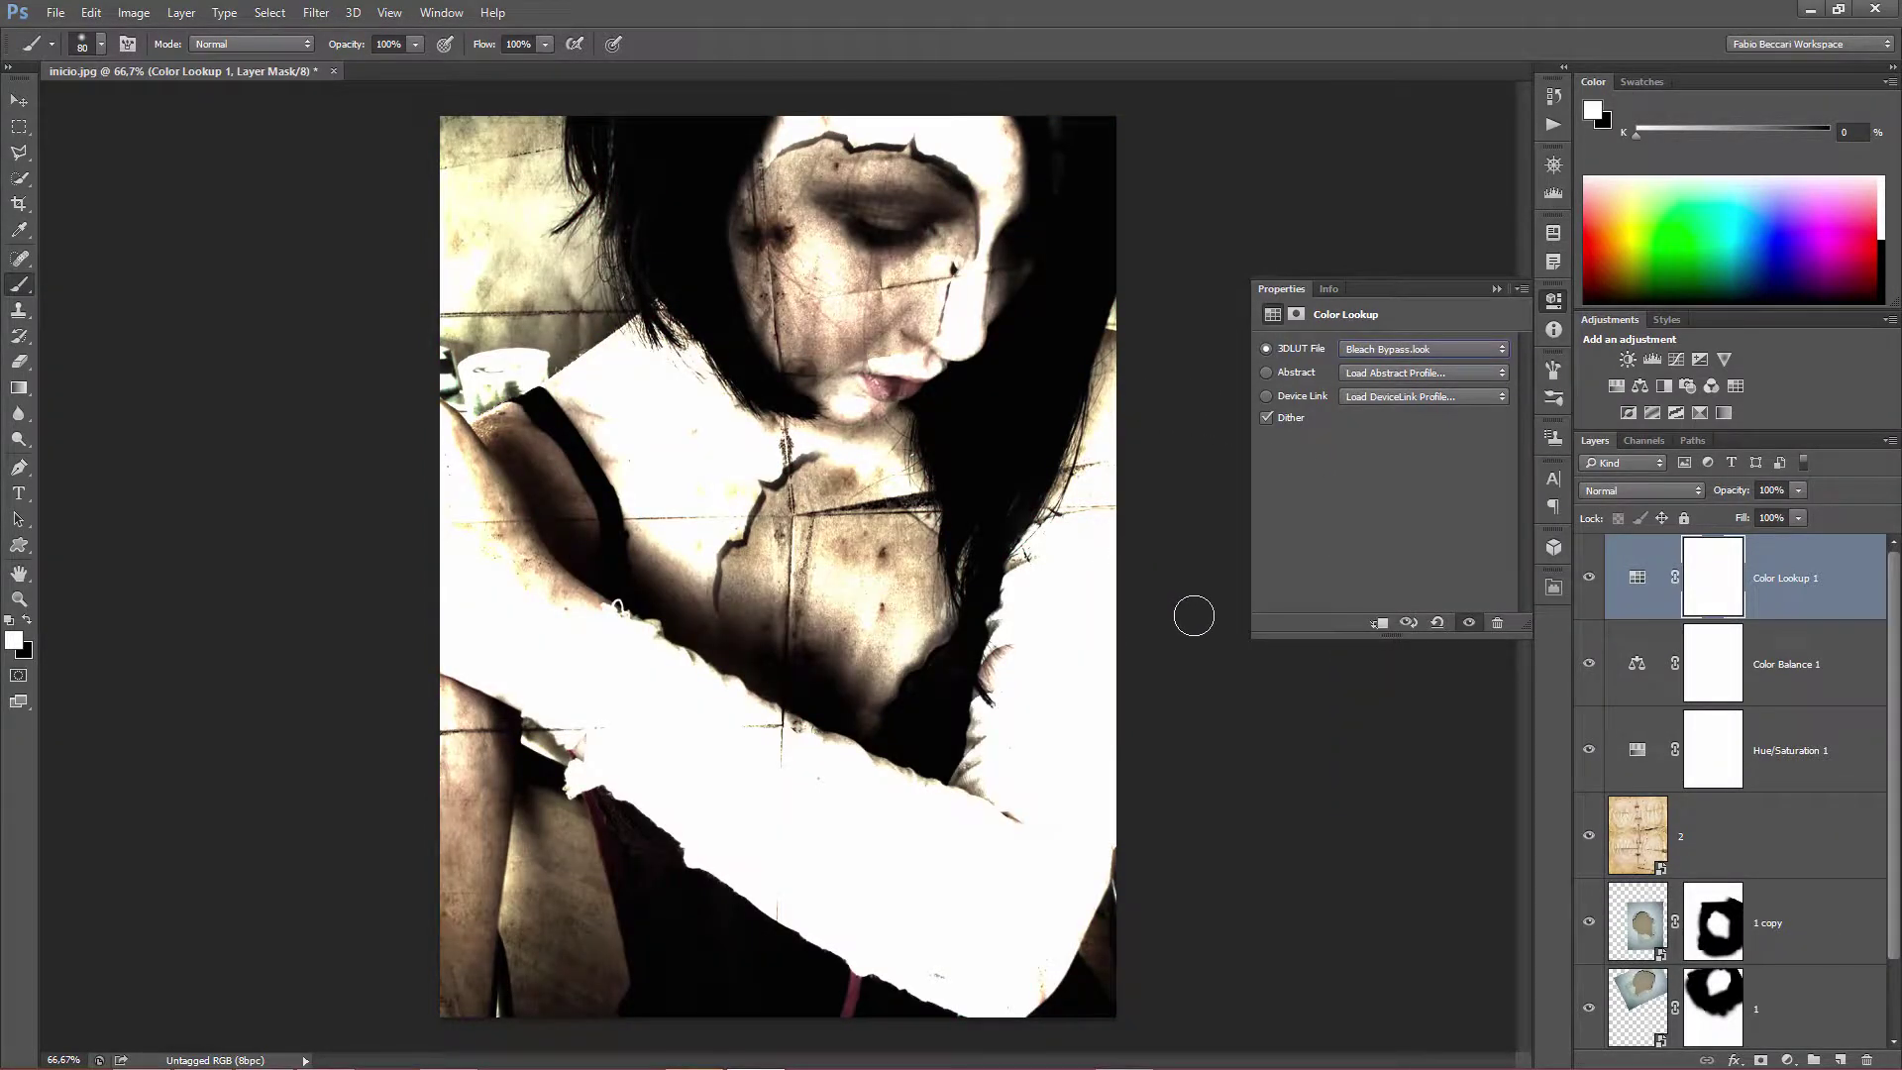
{"action": "left_click", "coordinate": [1439, 352]}
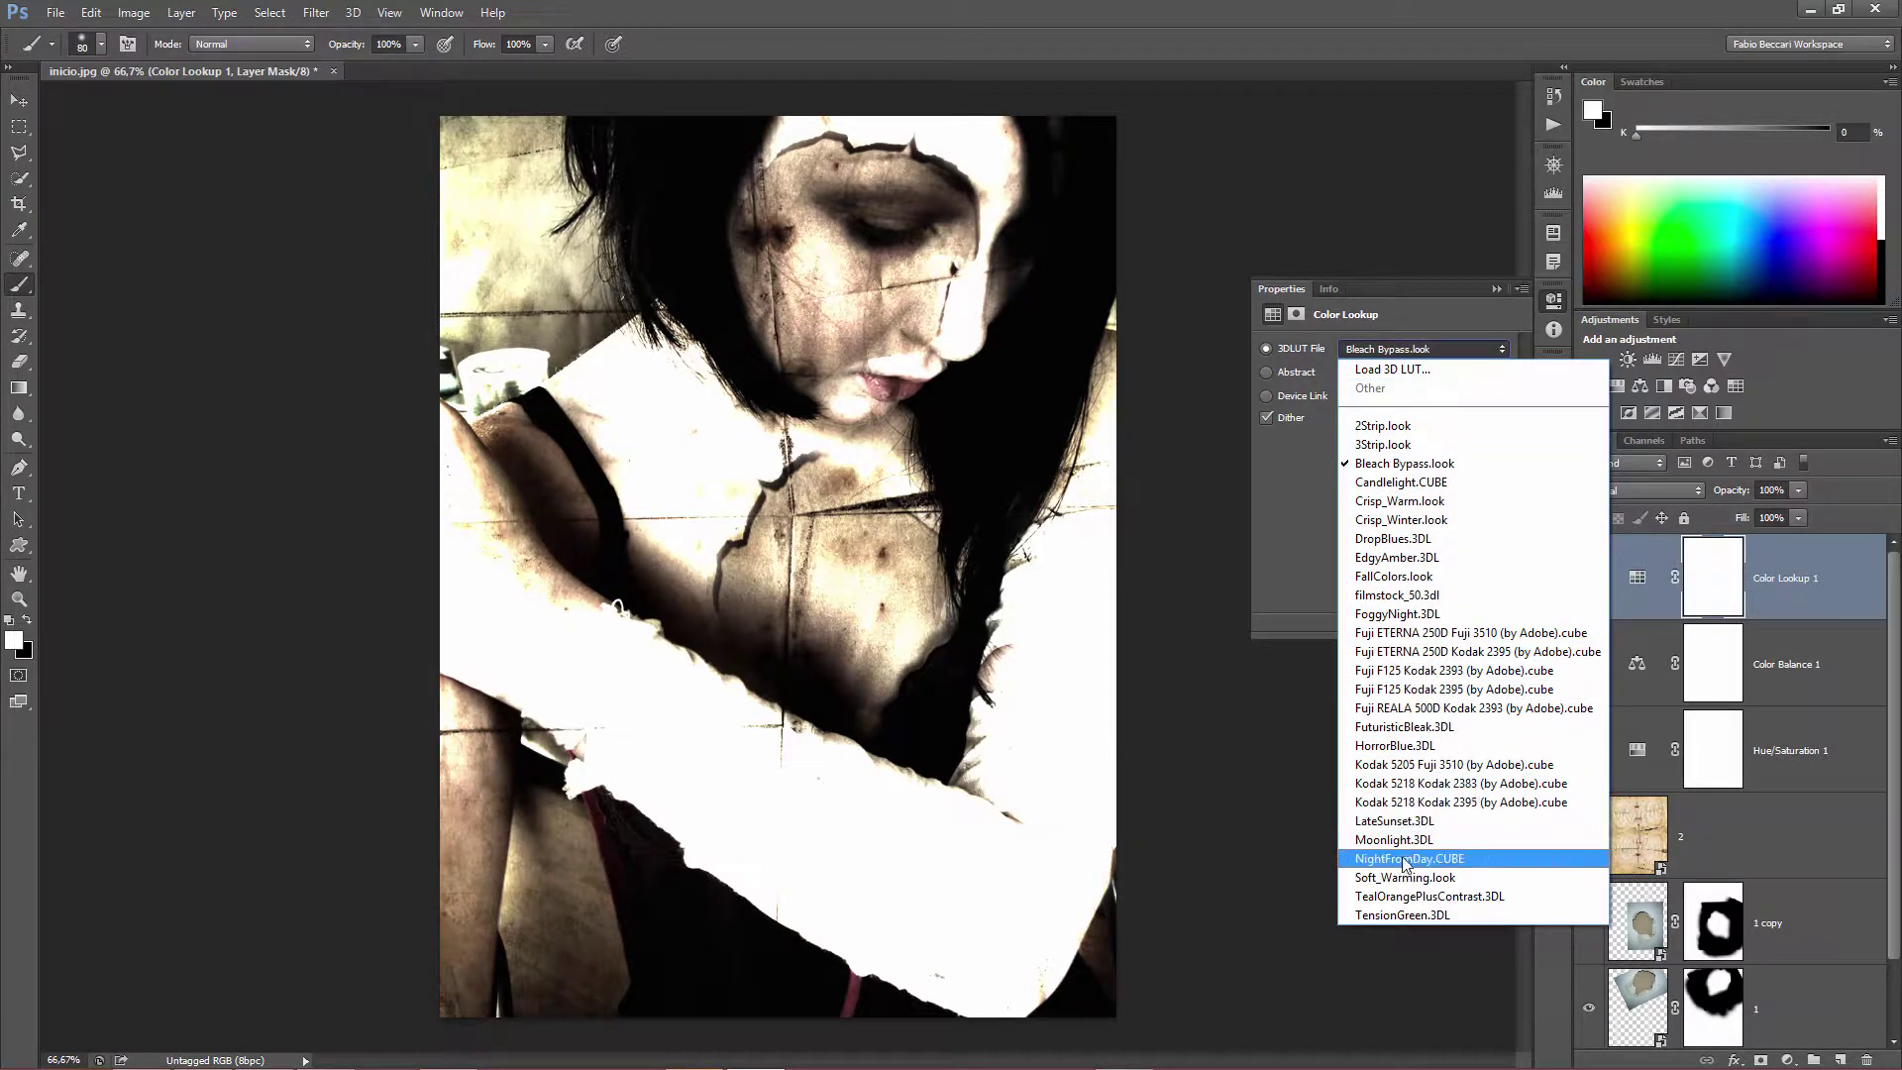
{"action": "left_click", "coordinate": [1396, 745]}
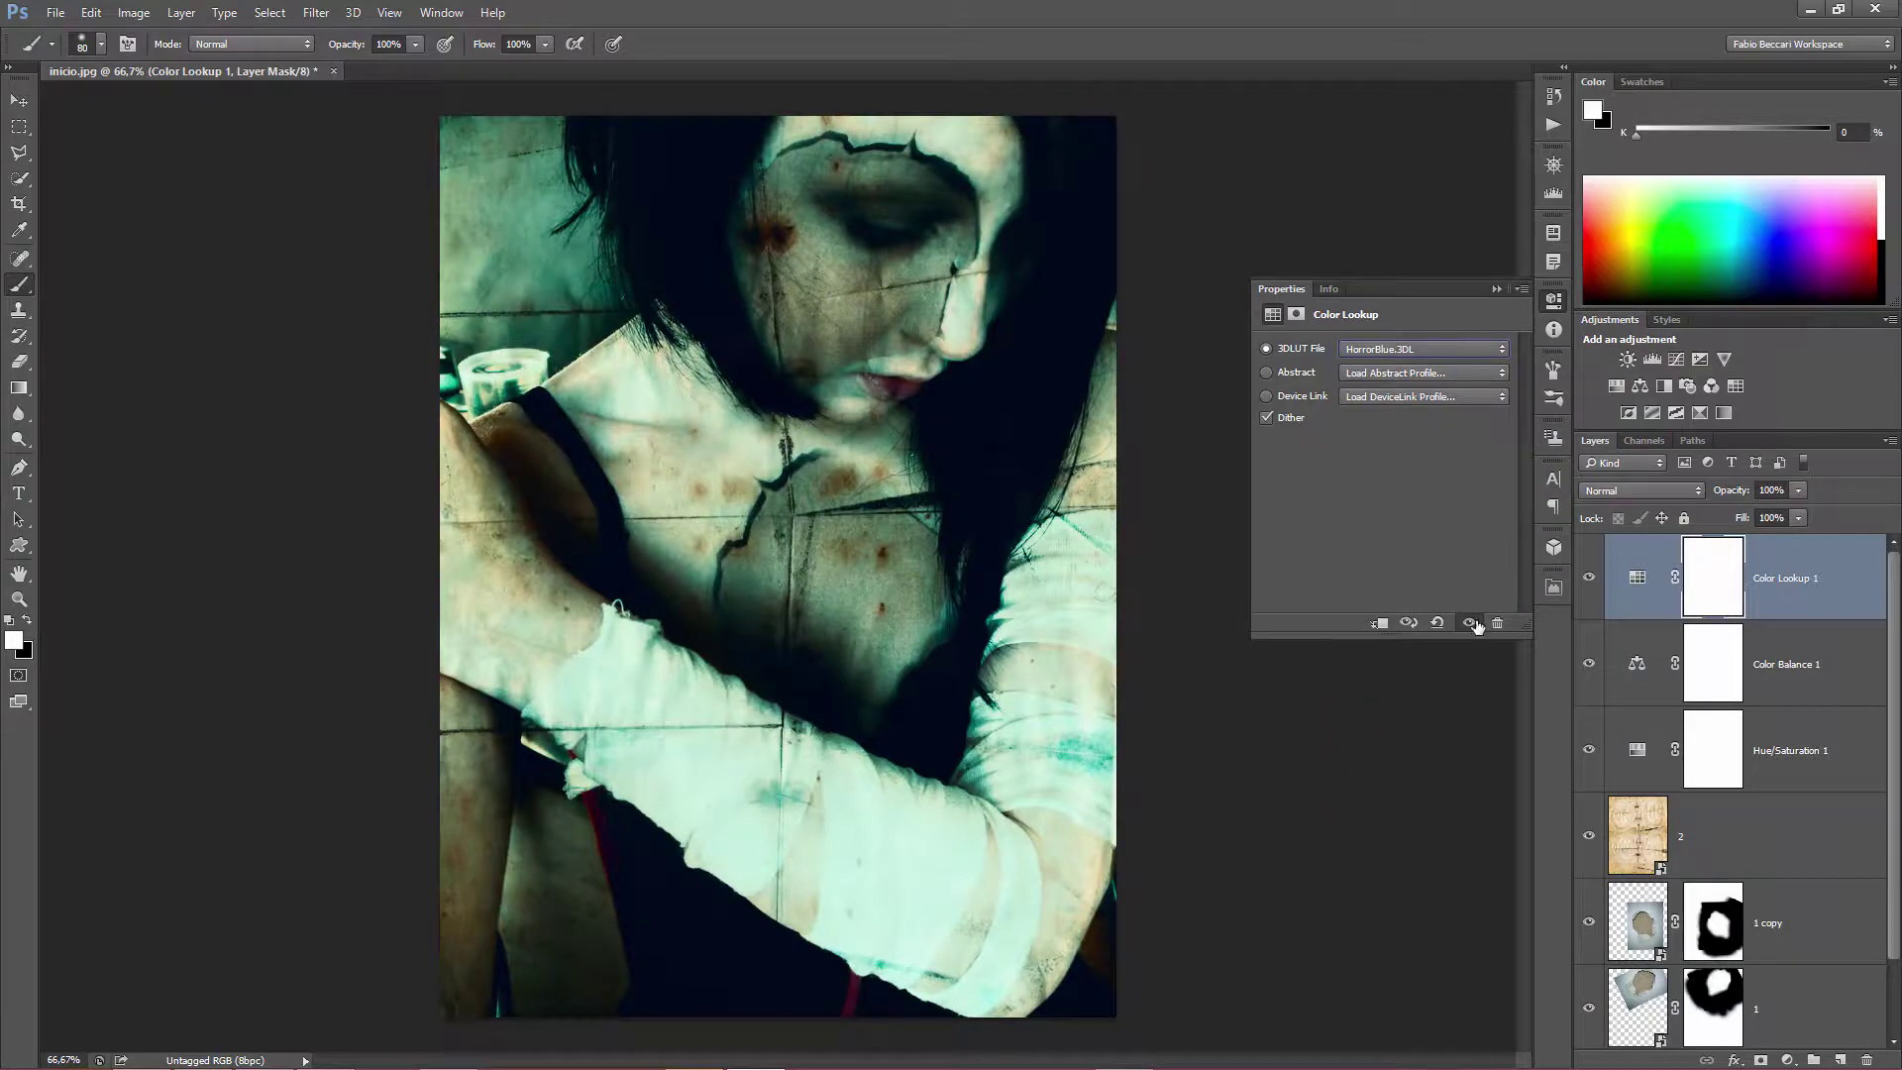
{"action": "left_click", "coordinate": [1779, 569]}
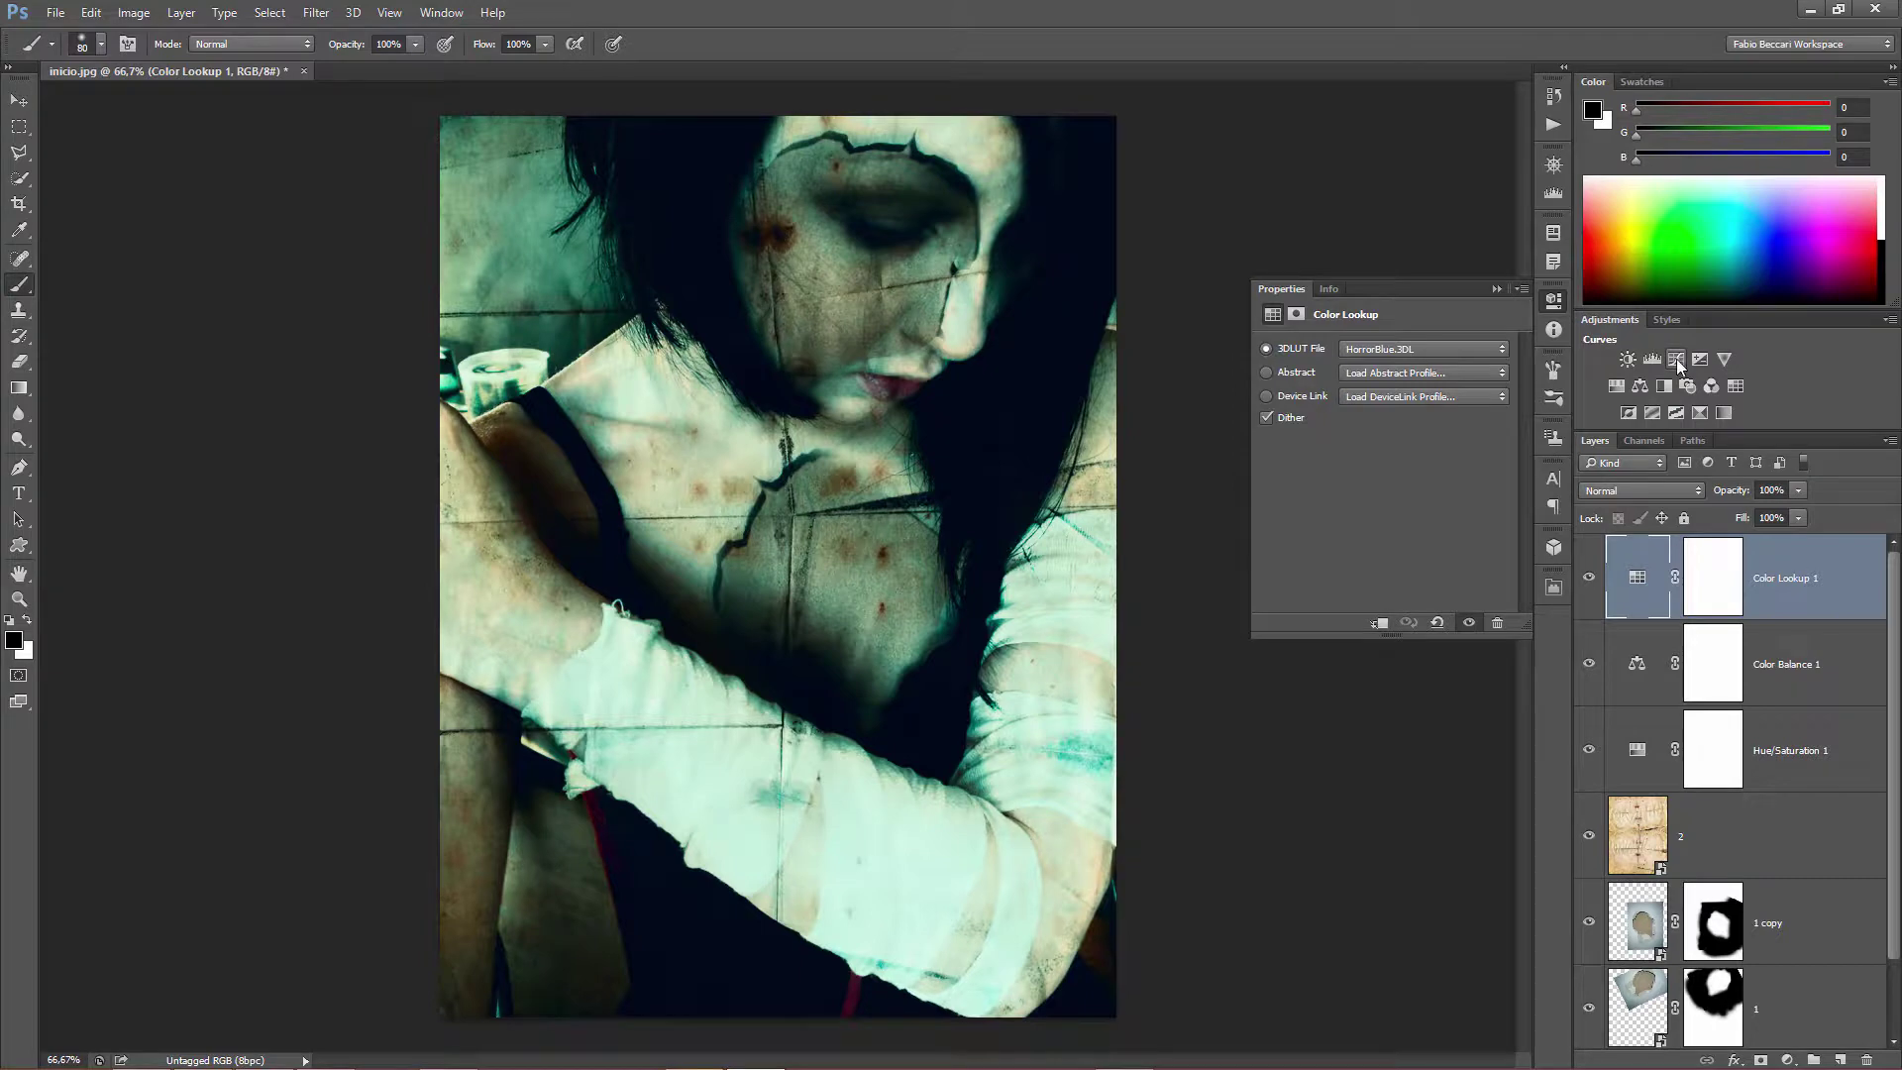
Add a Curves layer with a lowered white point and slightly darker shadows and midtones.
{"action": "left_click", "coordinate": [1676, 359]}
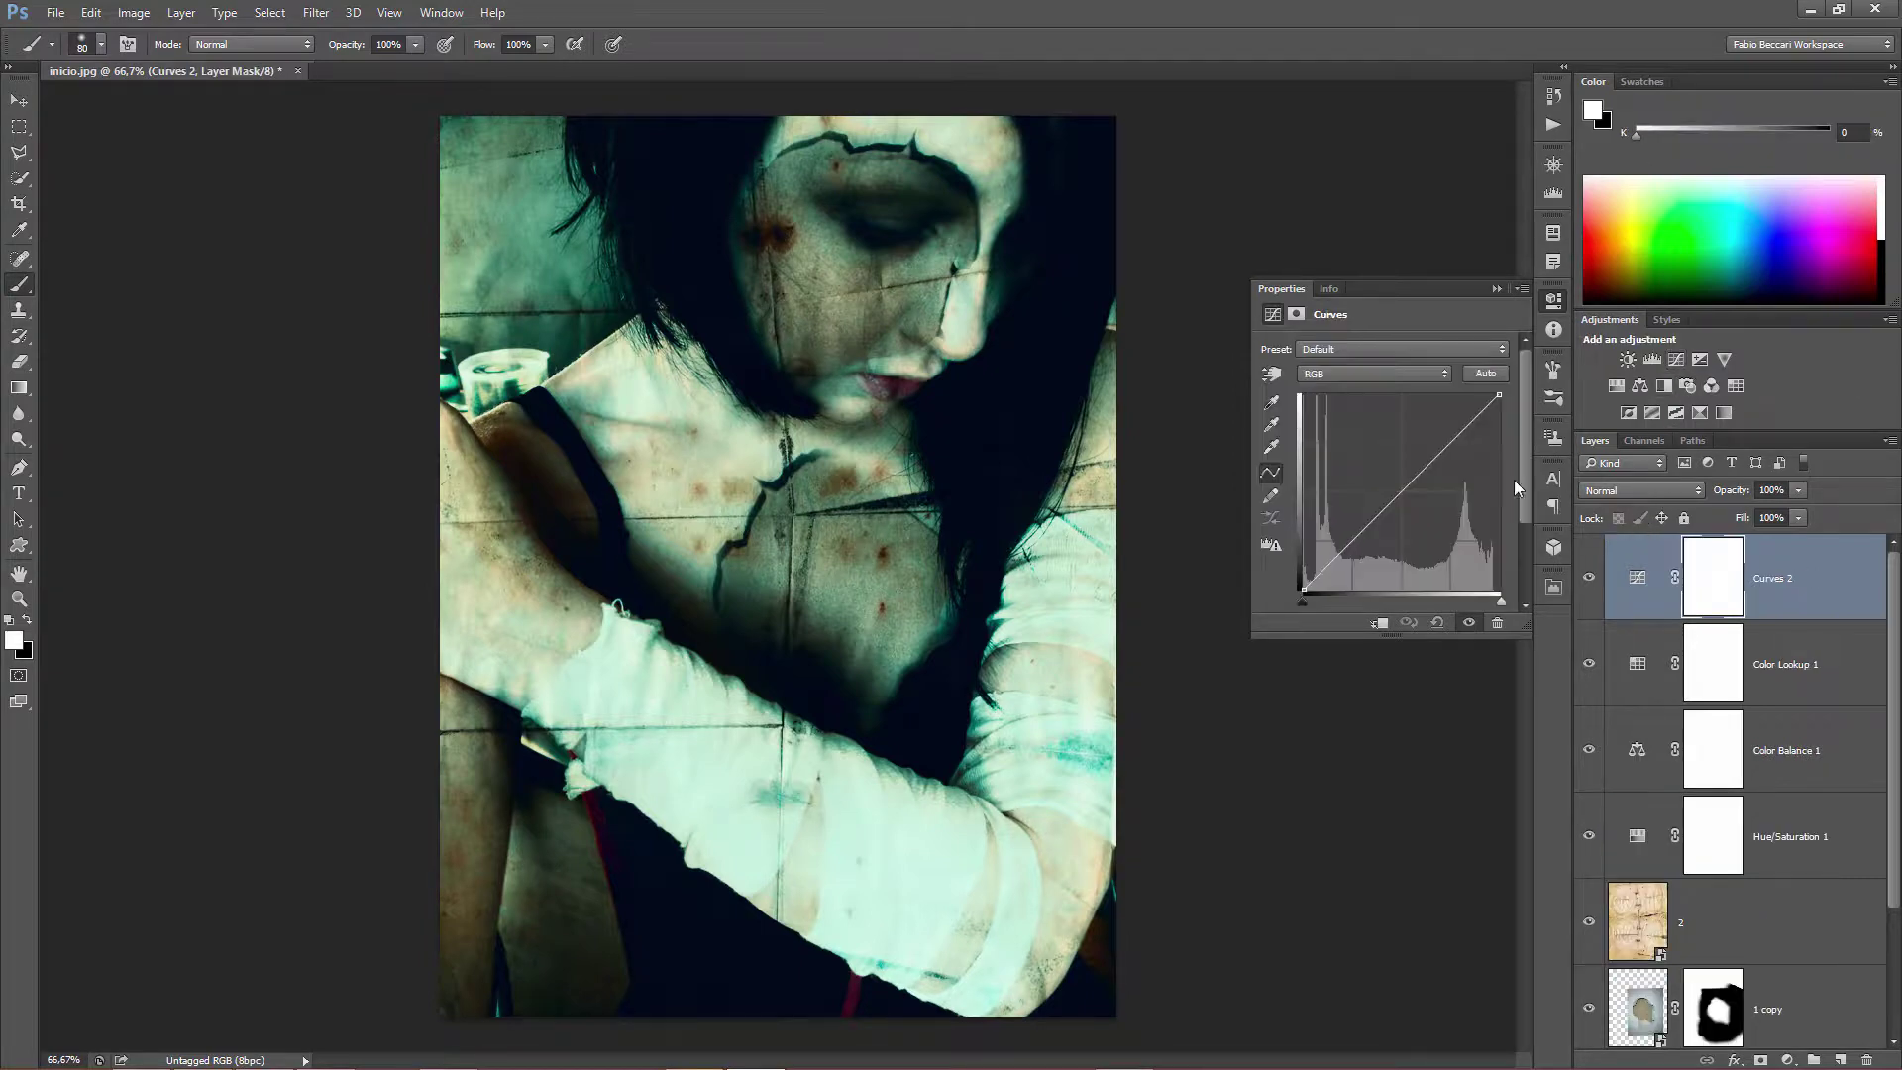
{"action": "left_click_drag", "start_coordinate": [1398, 497], "coordinate": [1413, 505]}
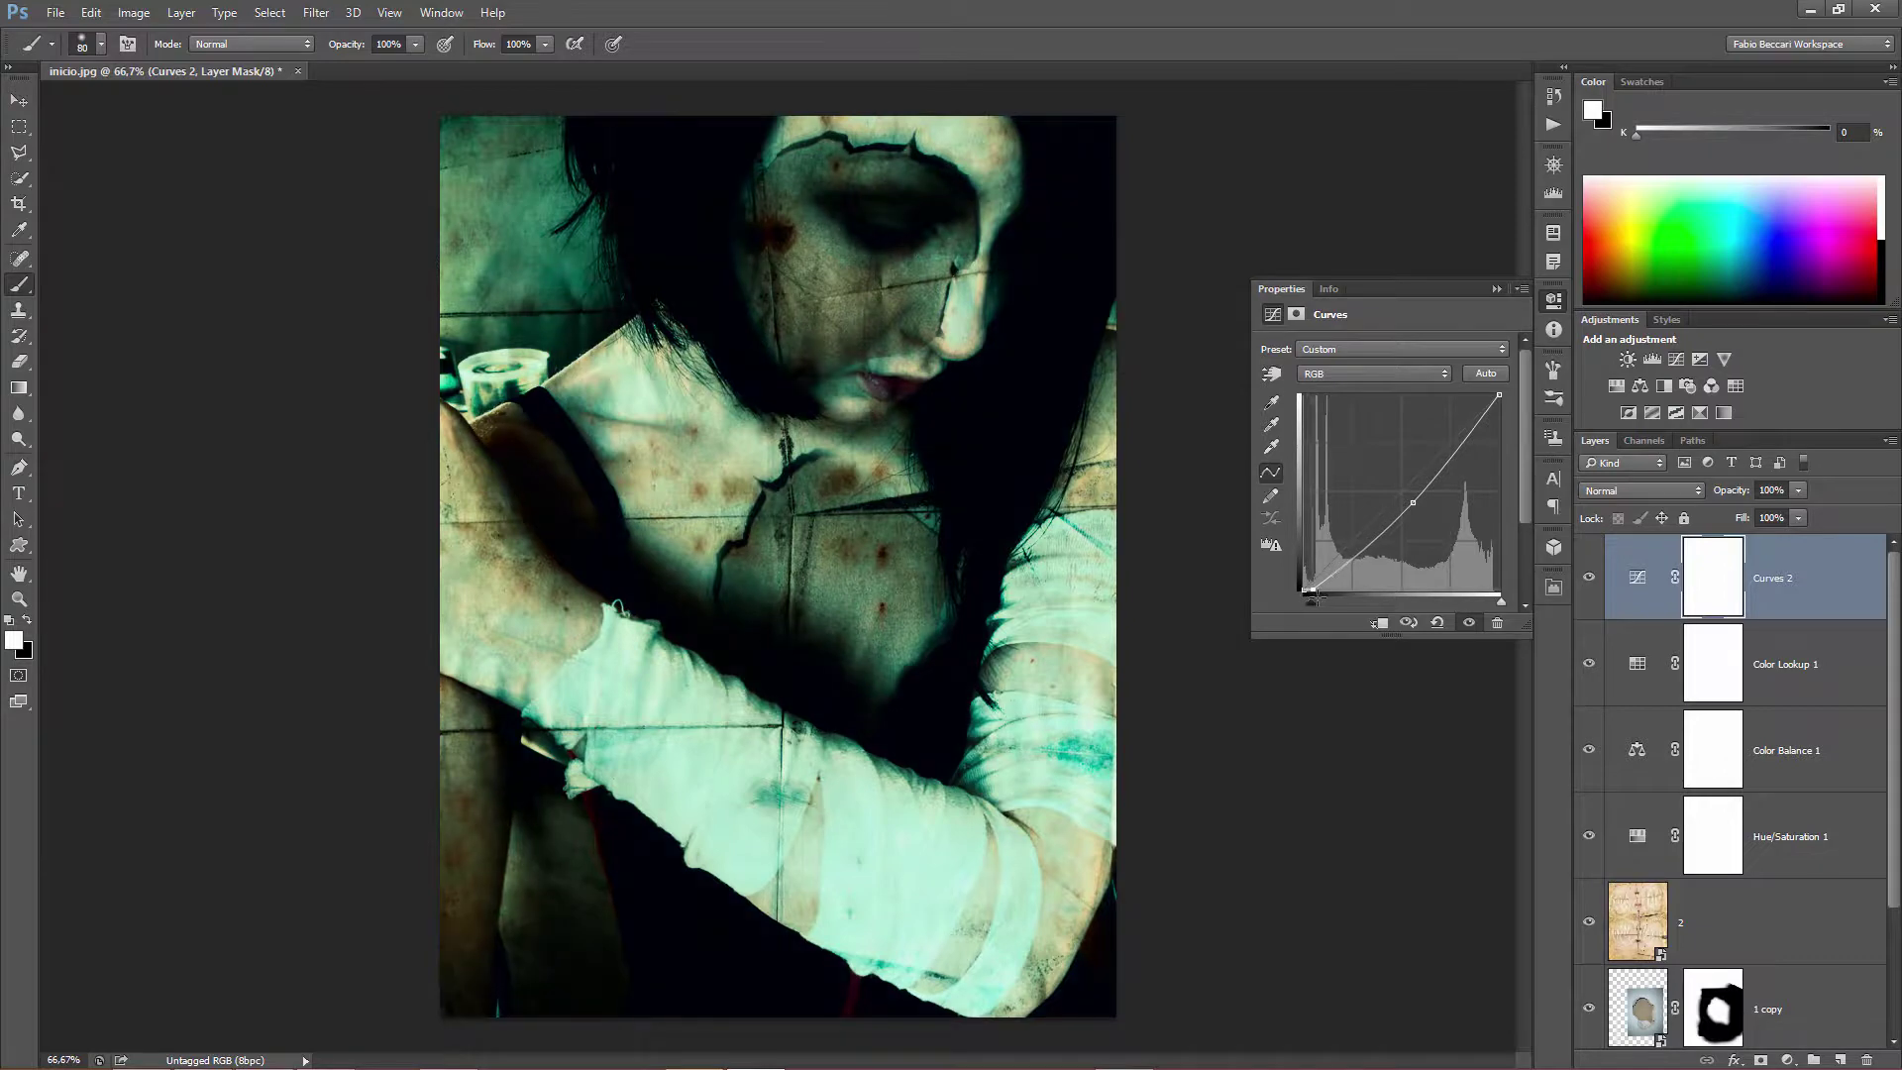
{"action": "mouse_move", "coordinate": [1303, 595]}
{"action": "left_mouse_down"}
{"action": "mouse_move", "coordinate": [1336, 599]}
{"action": "mouse_move", "coordinate": [1304, 602]}
{"action": "left_mouse_up"}
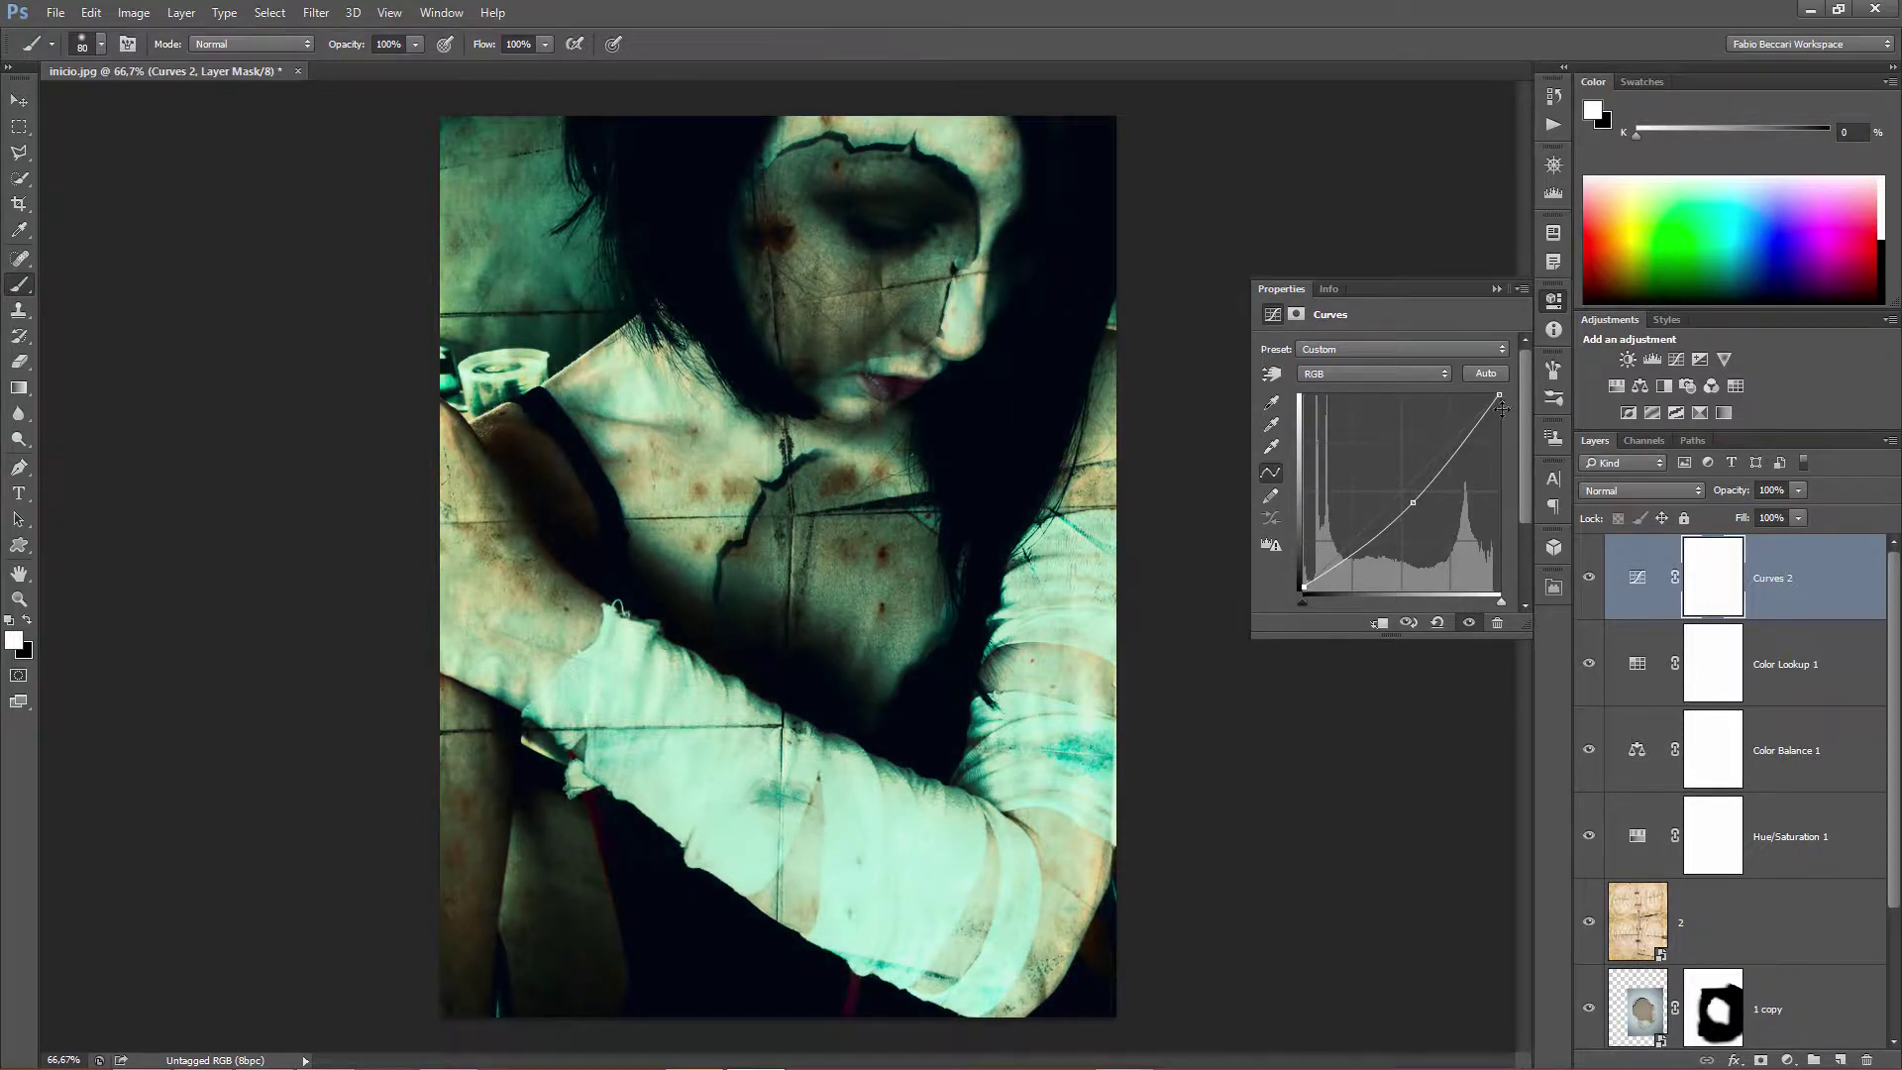
{"action": "left_click_drag", "start_coordinate": [1500, 395], "coordinate": [1517, 433]}
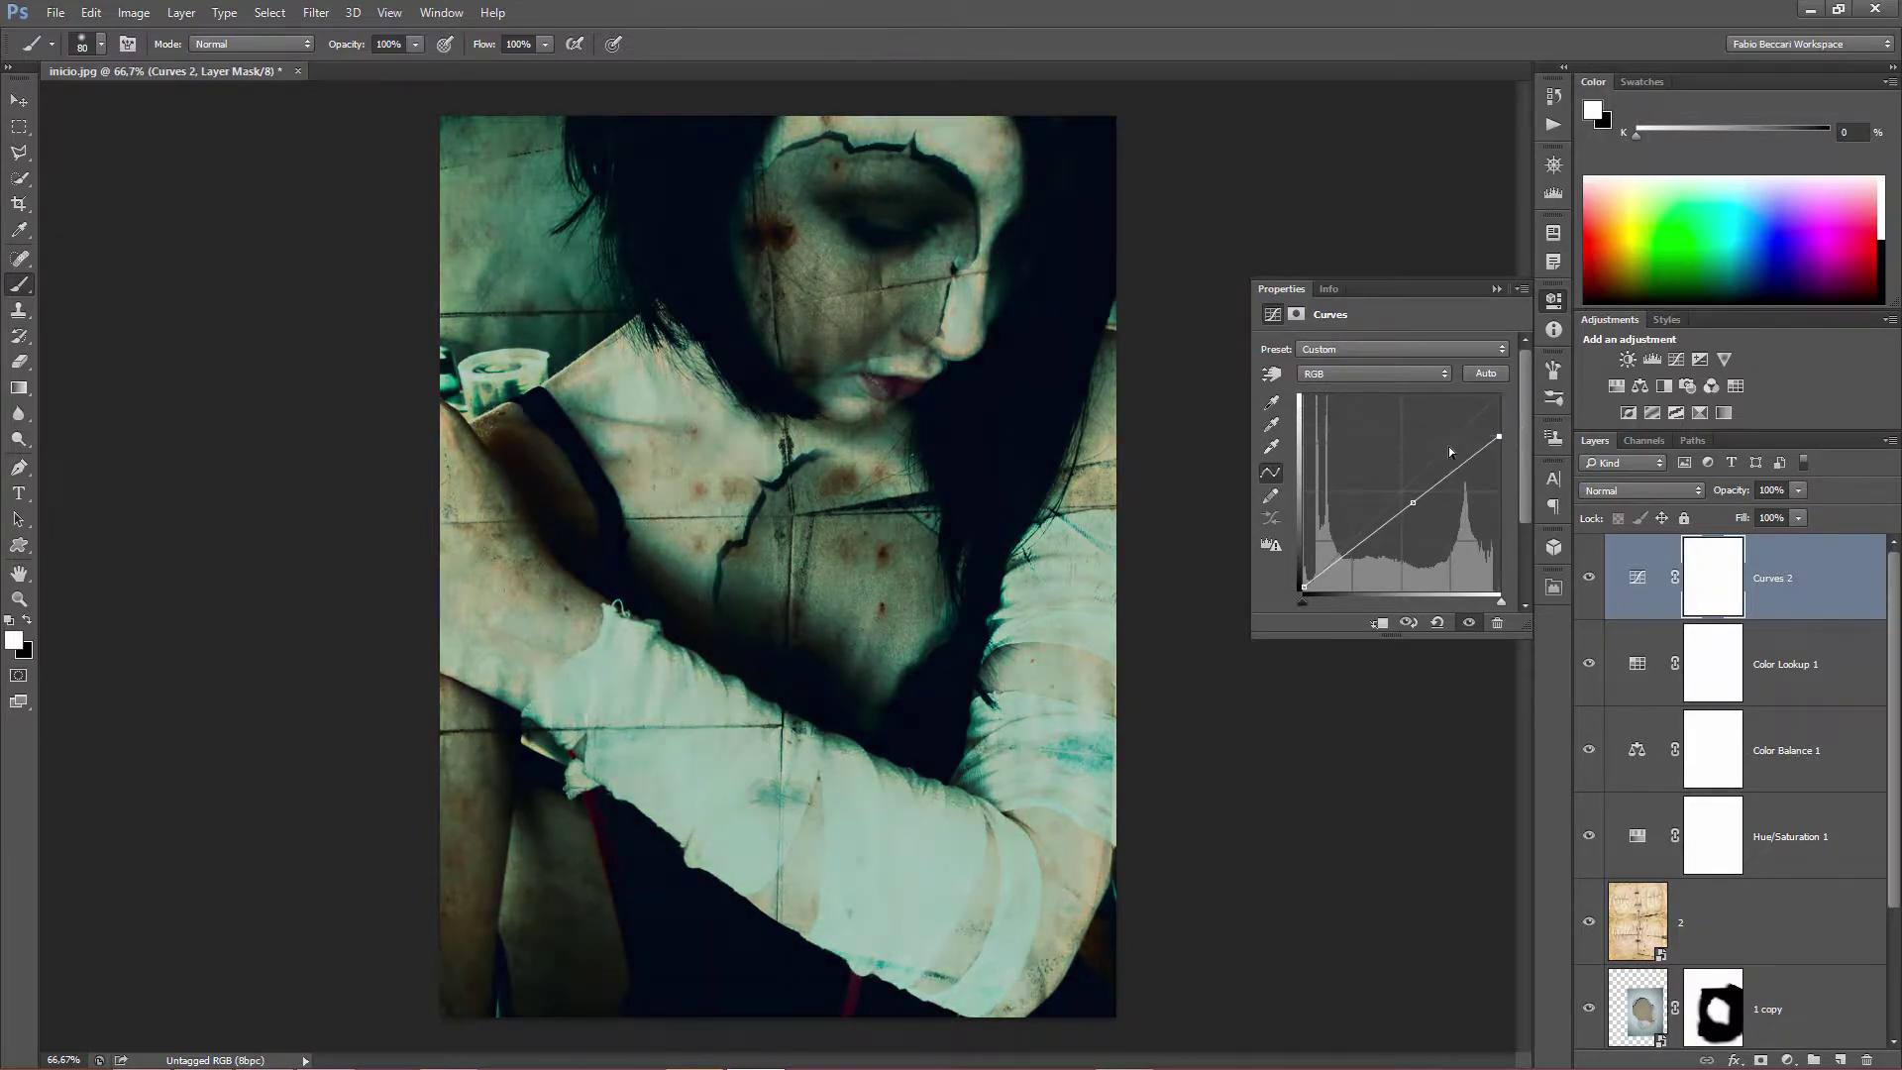
{"action": "left_click", "coordinate": [1413, 504]}
{"action": "left_click_drag", "start_coordinate": [1409, 501], "coordinate": [1411, 507]}
{"action": "left_click", "coordinate": [1588, 580]}
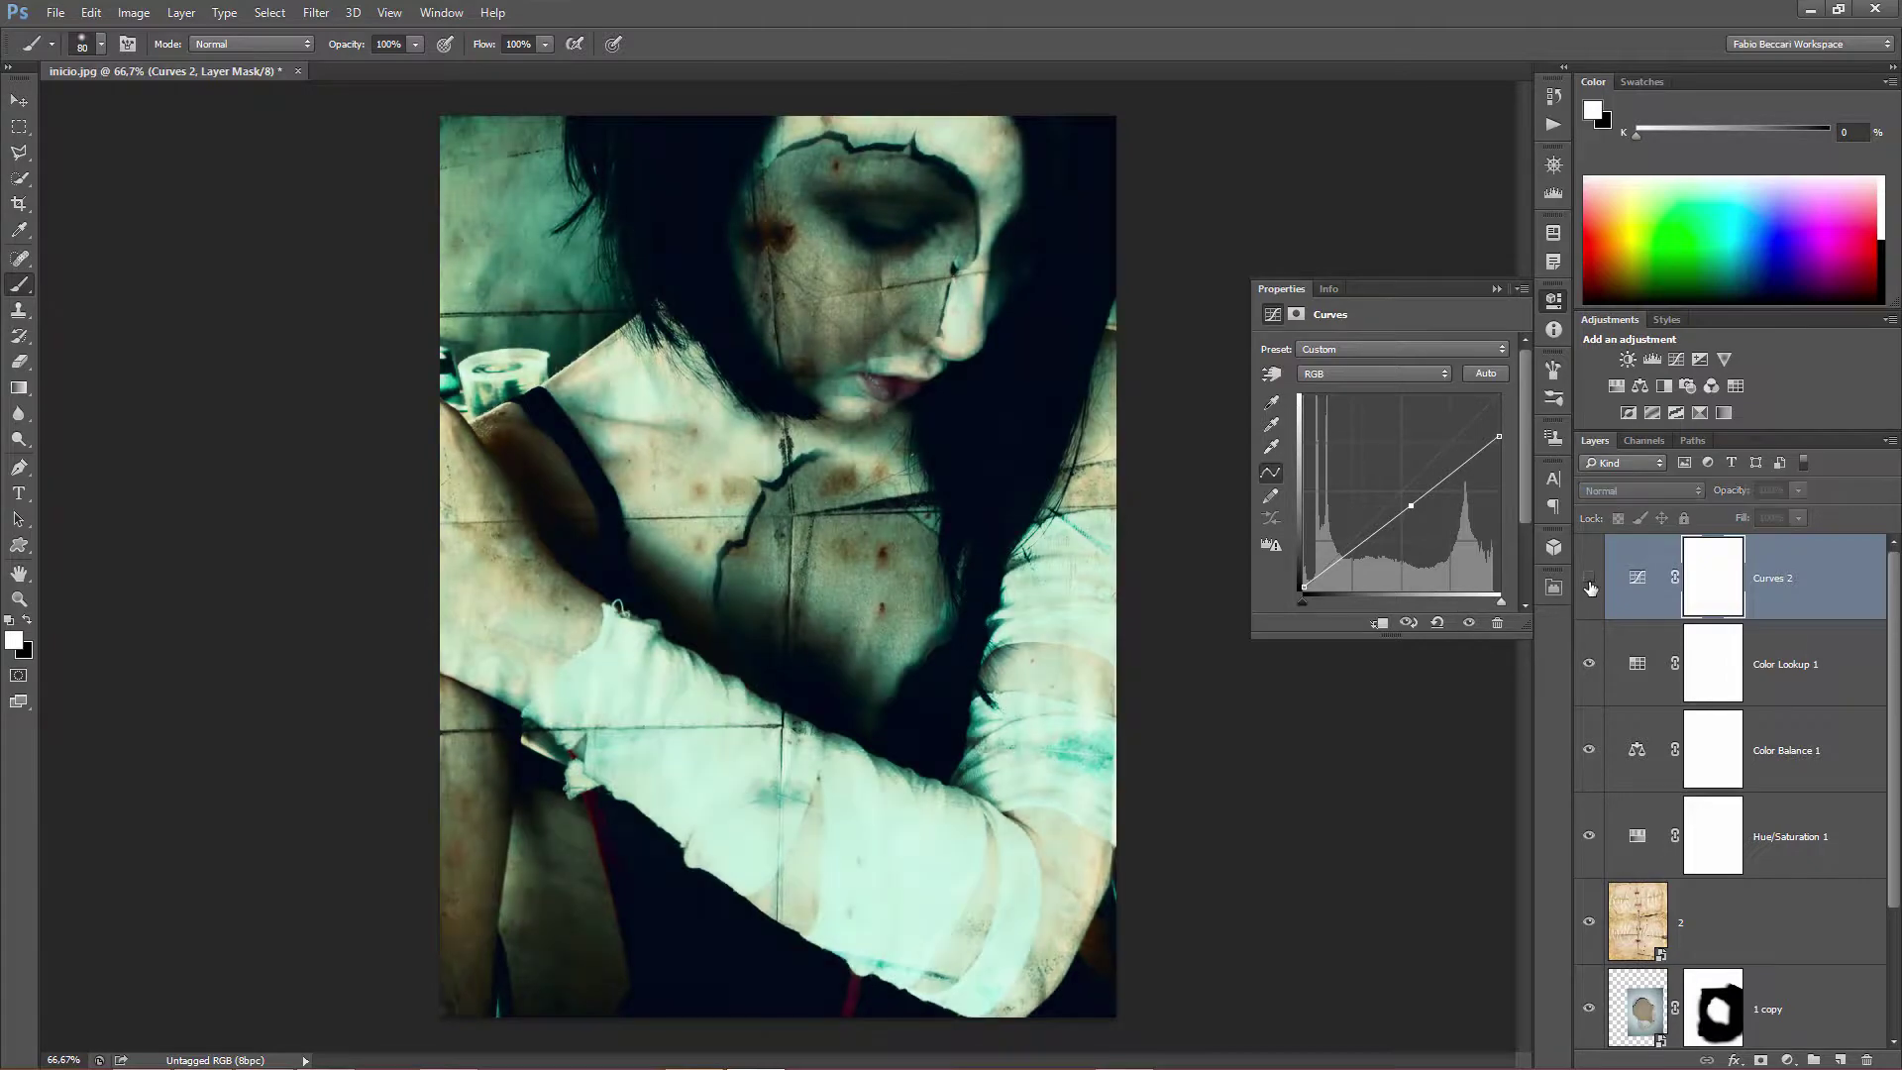
{"action": "left_click", "coordinate": [1588, 580]}
{"action": "left_click", "coordinate": [1552, 300]}
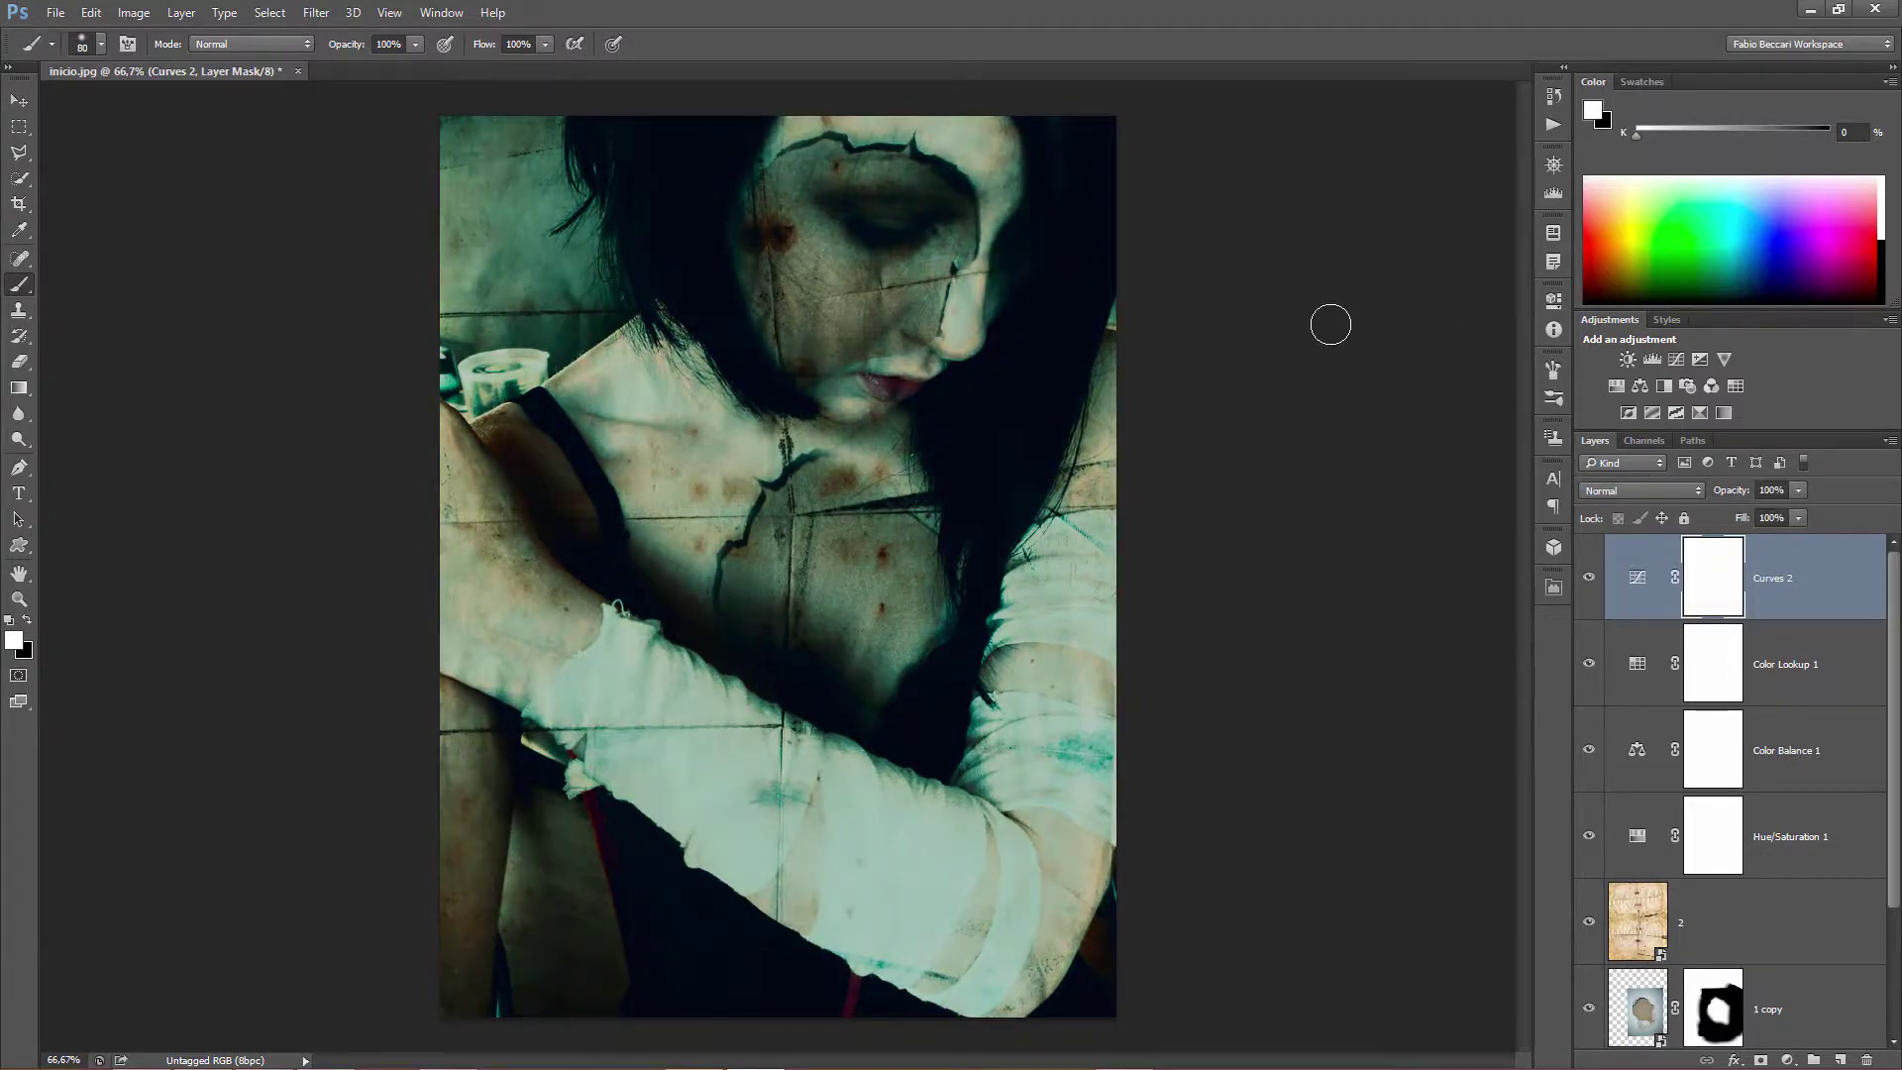
Zoom to 100%, centre the face, and preview the graded portrait in full-screen mode.
{"action": "key", "text": "ctrl+plus"}
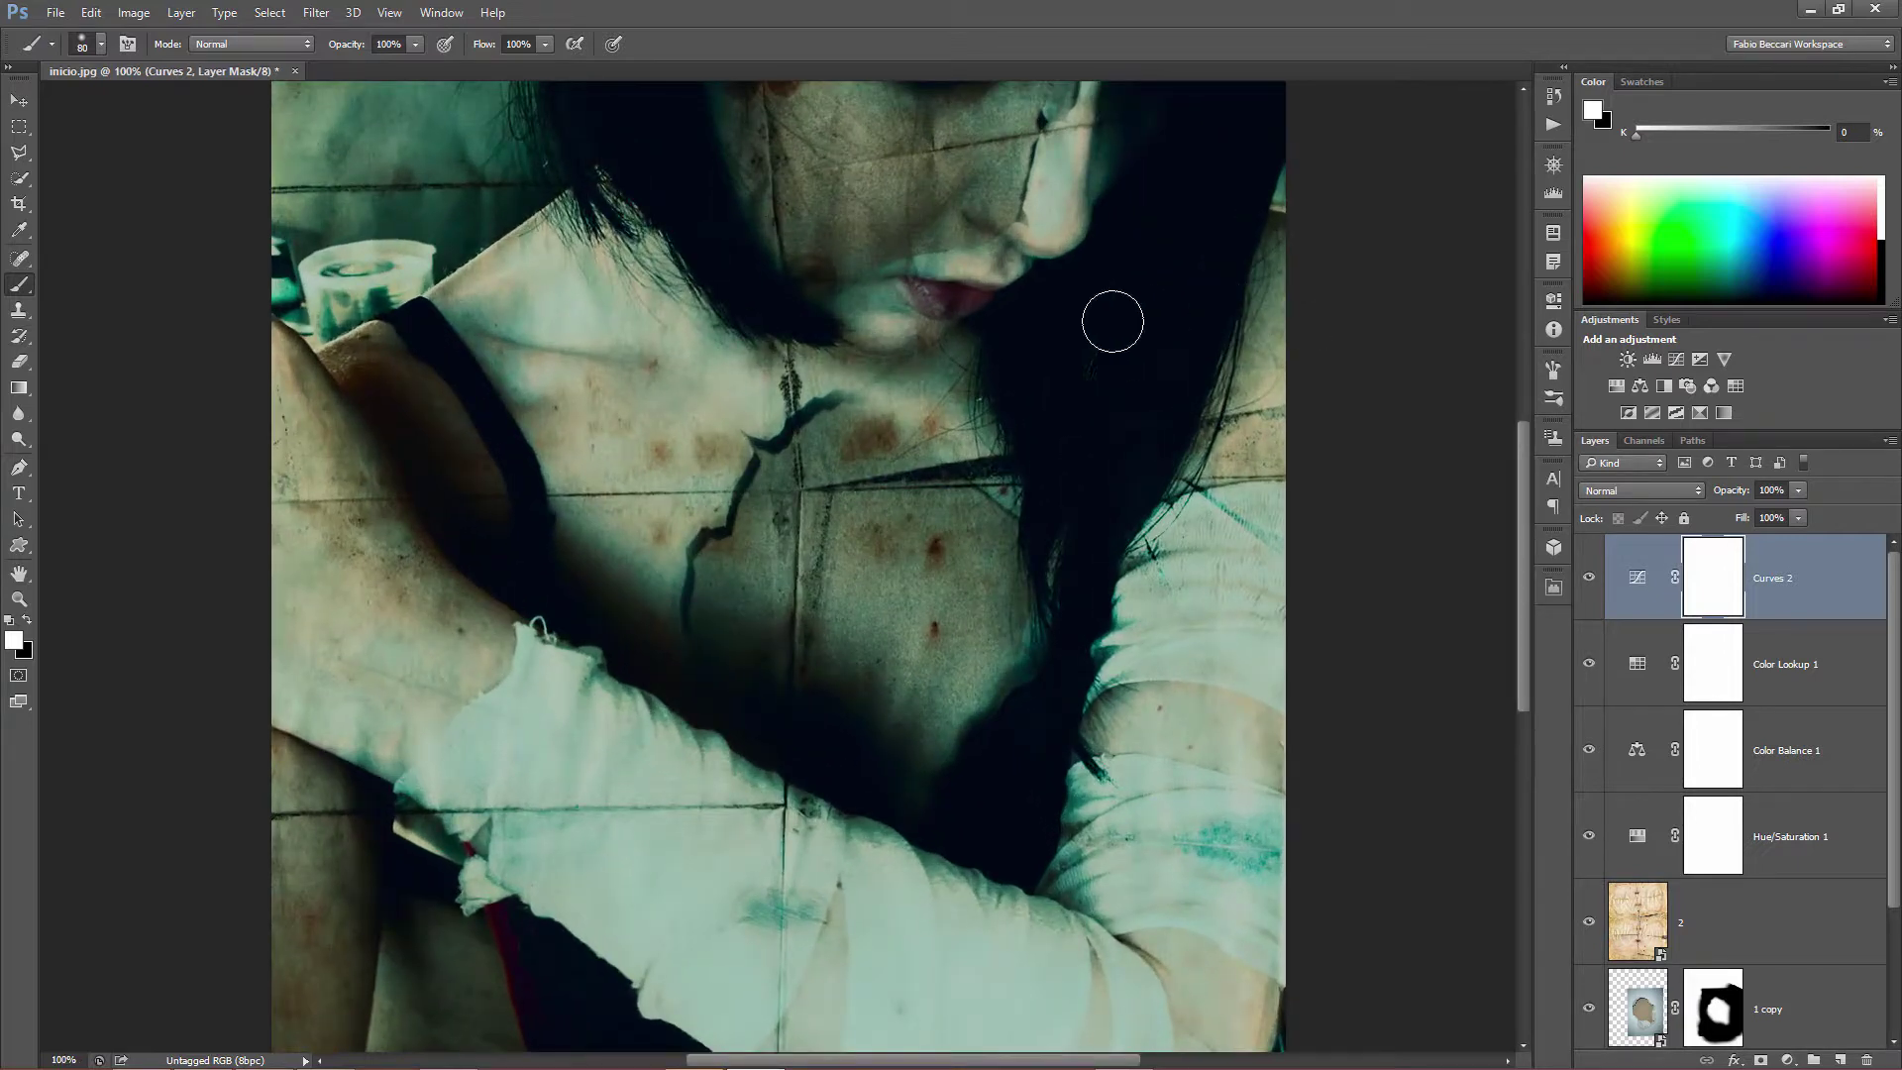
{"action": "left_click_drag", "start_coordinate": [854, 314], "coordinate": [859, 531]}
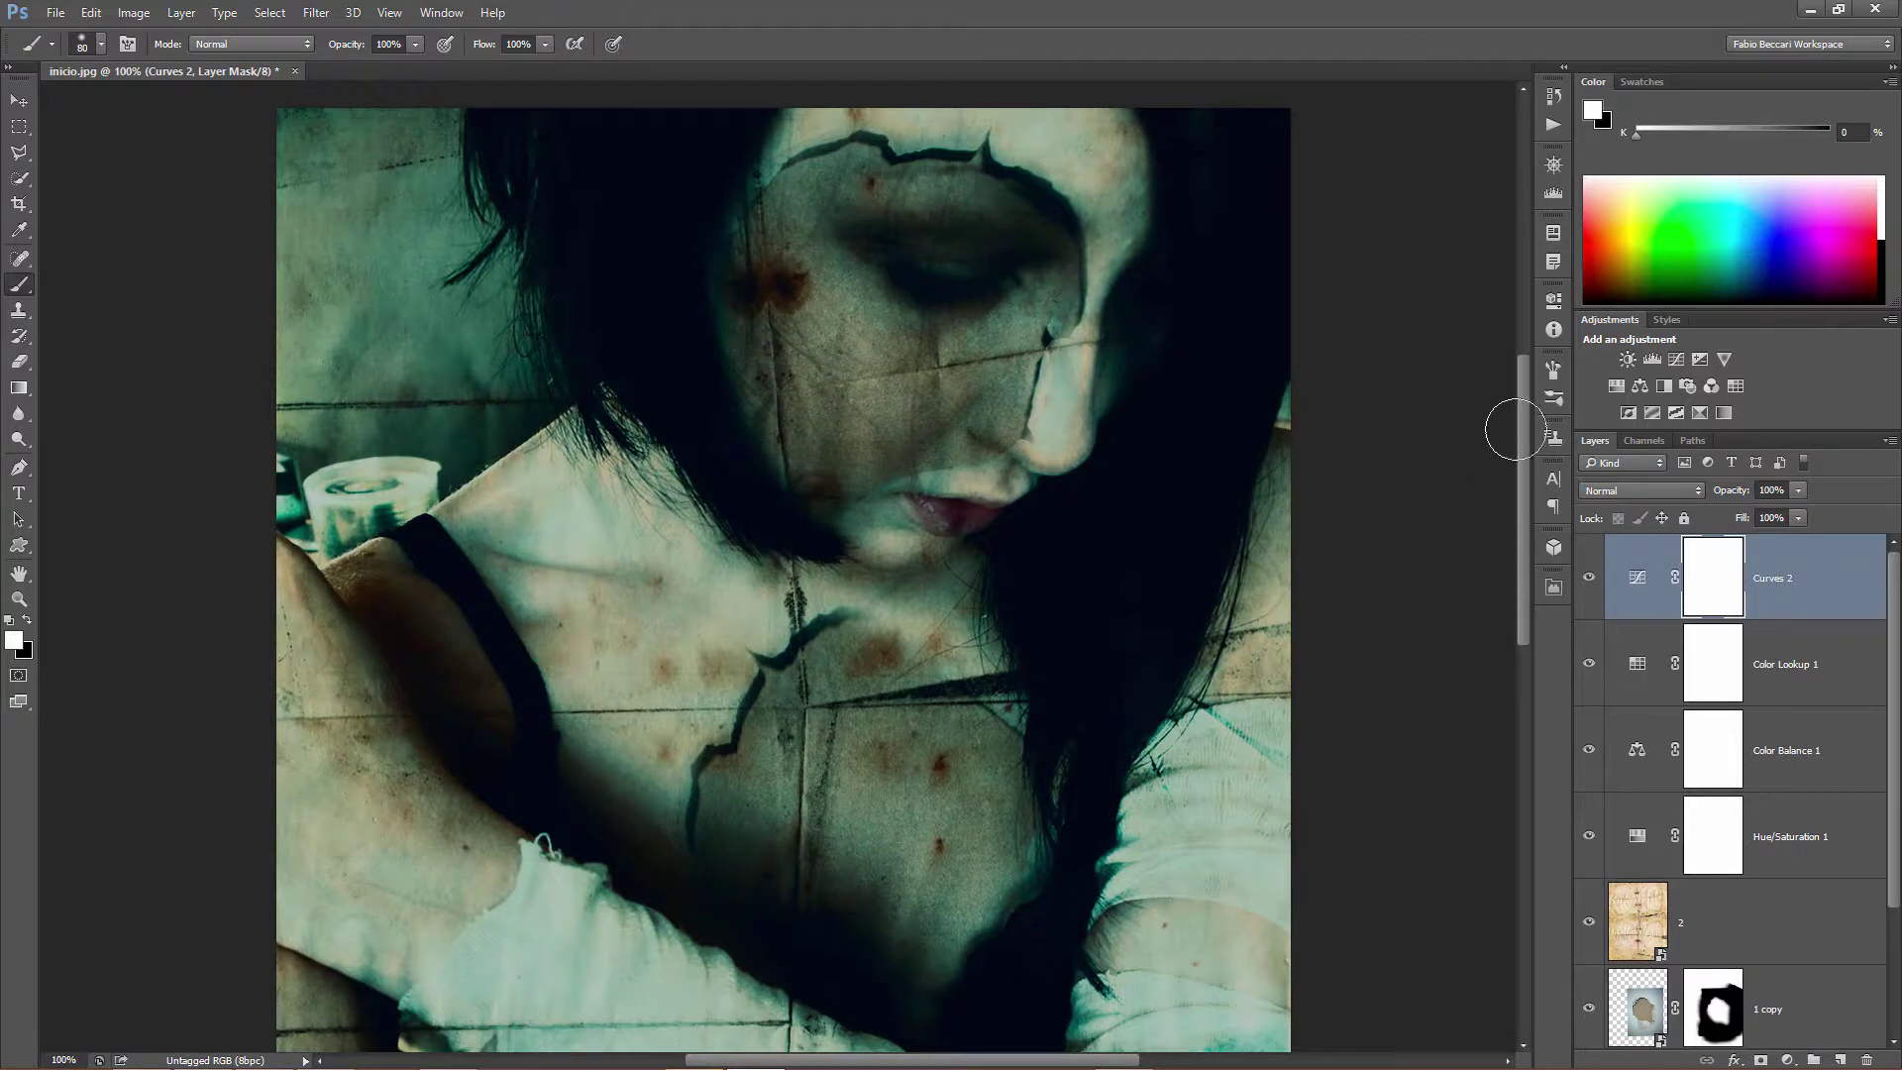
{"action": "left_click_drag", "start_coordinate": [1522, 422], "coordinate": [1518, 420]}
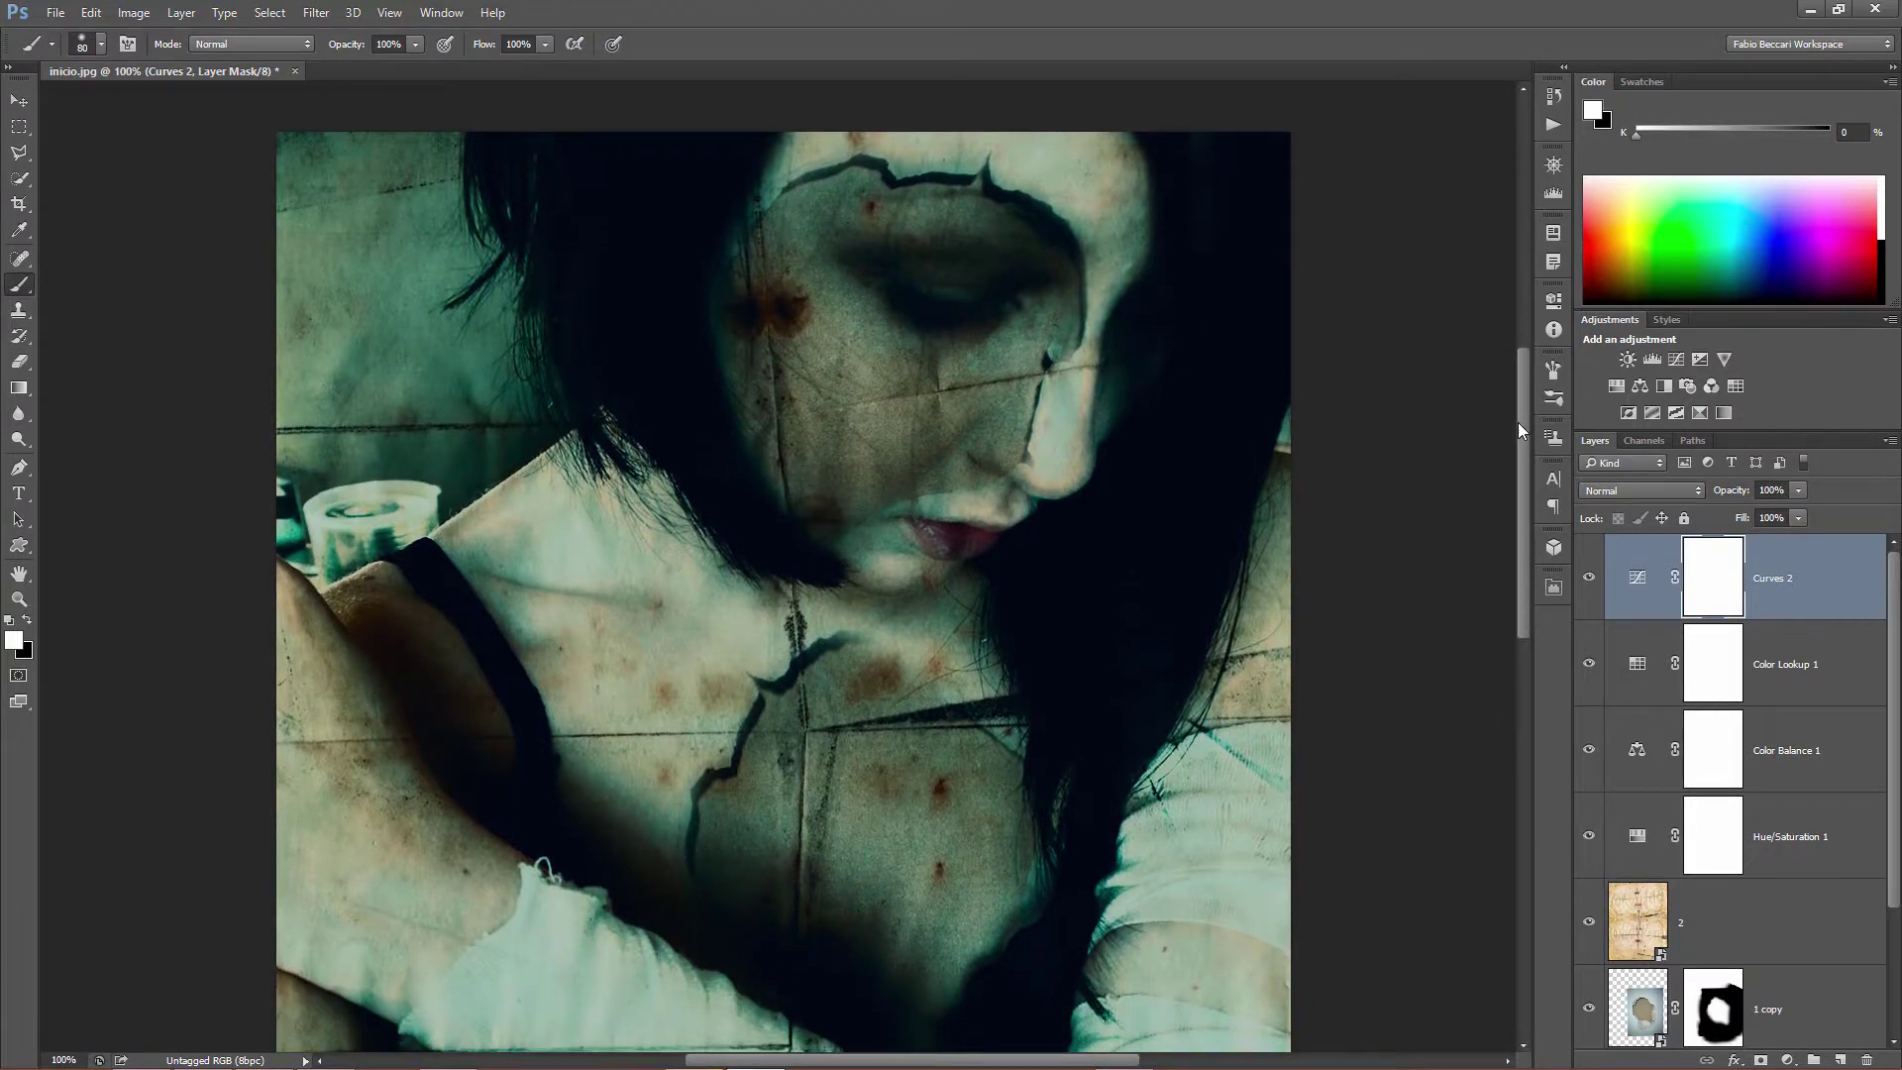
{"action": "key", "text": "g"}
{"action": "key", "text": "f"}
{"action": "key", "text": "f"}
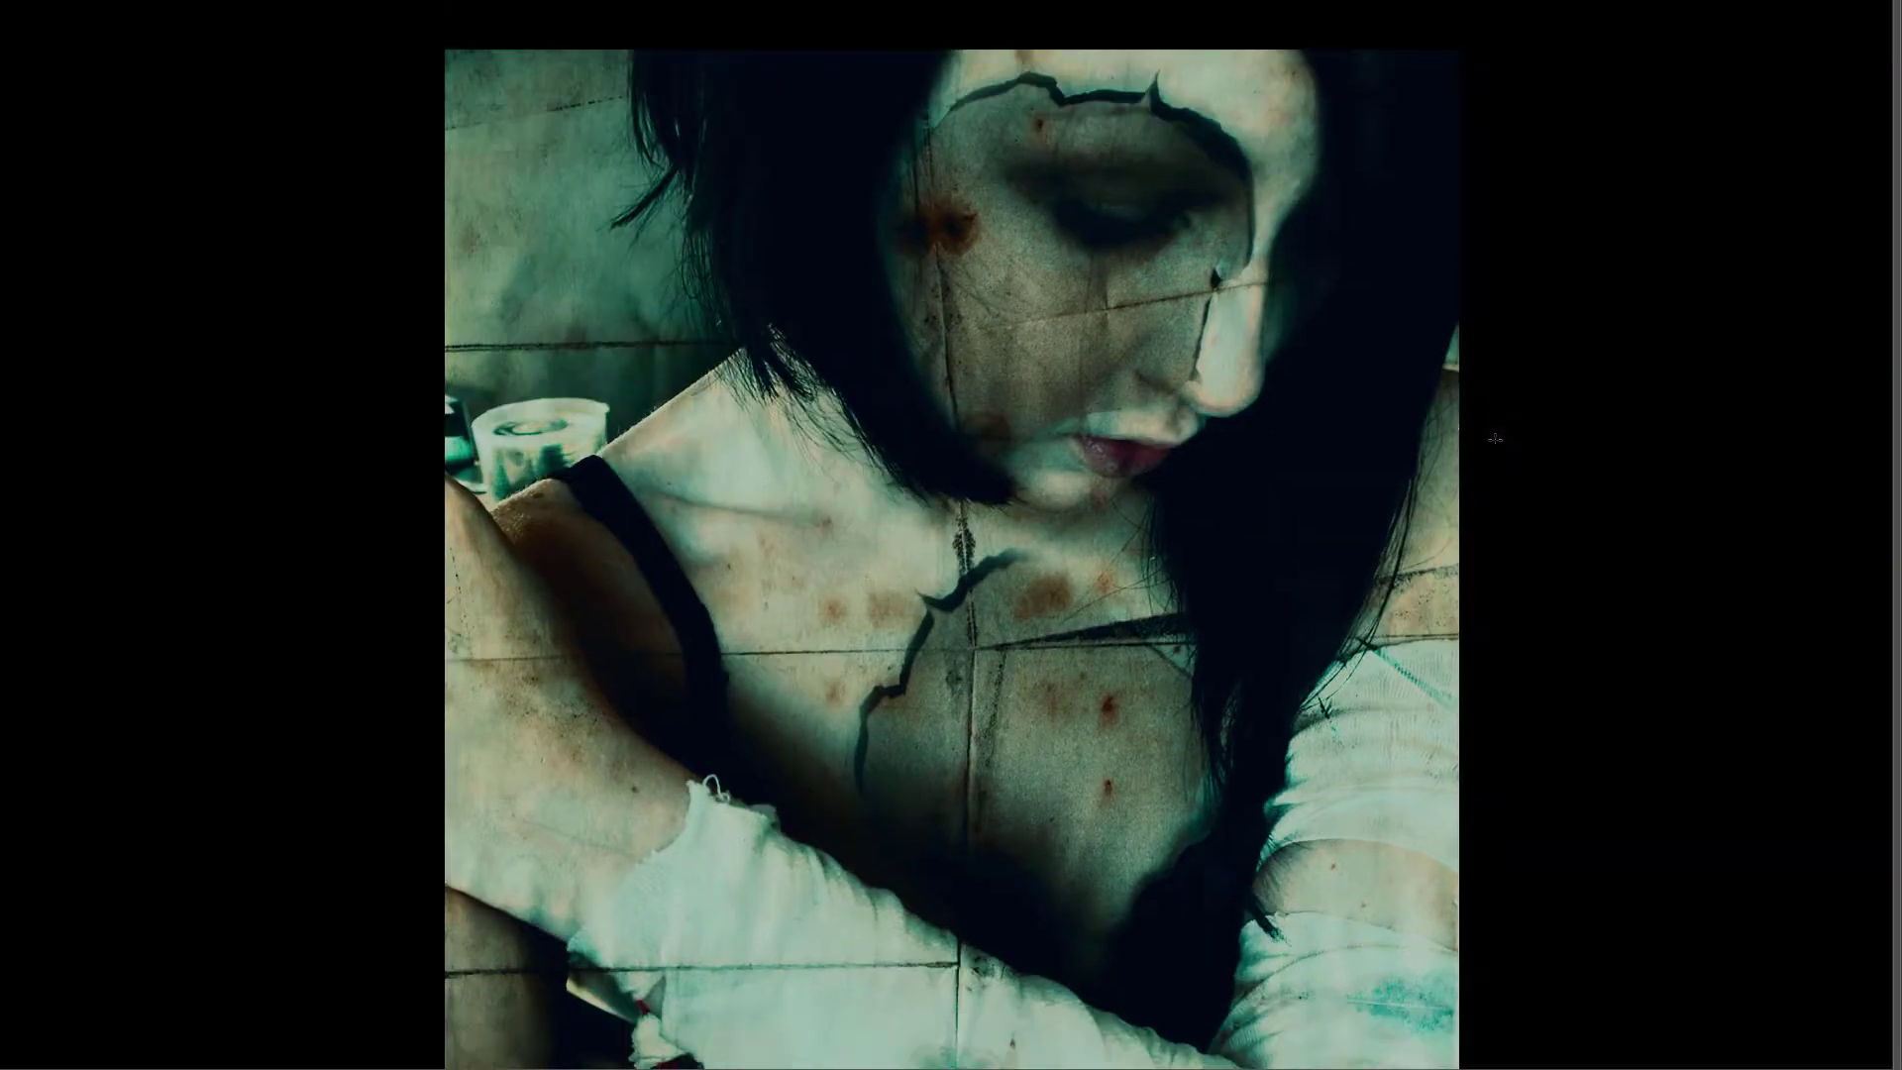
{"action": "left_click_drag", "start_coordinate": [1154, 485], "coordinate": [1101, 436]}
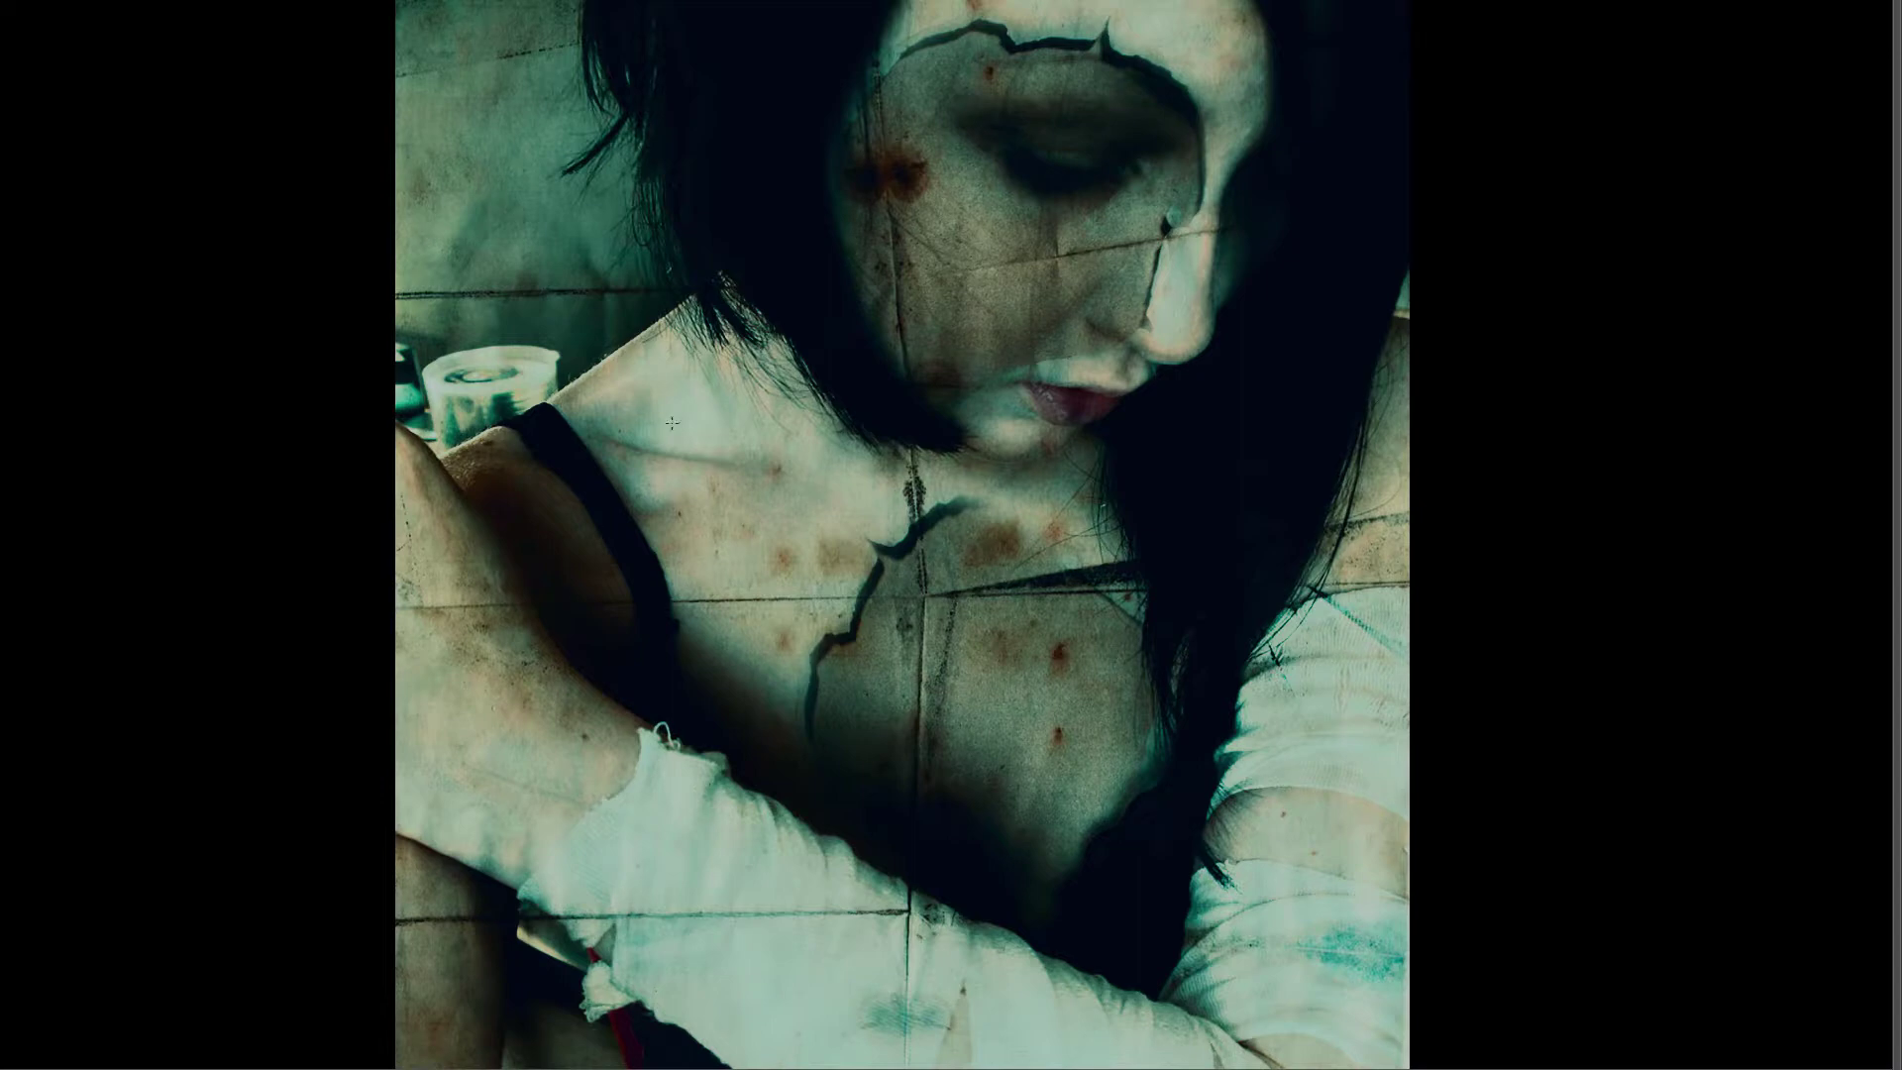
{"action": "key", "text": "f"}
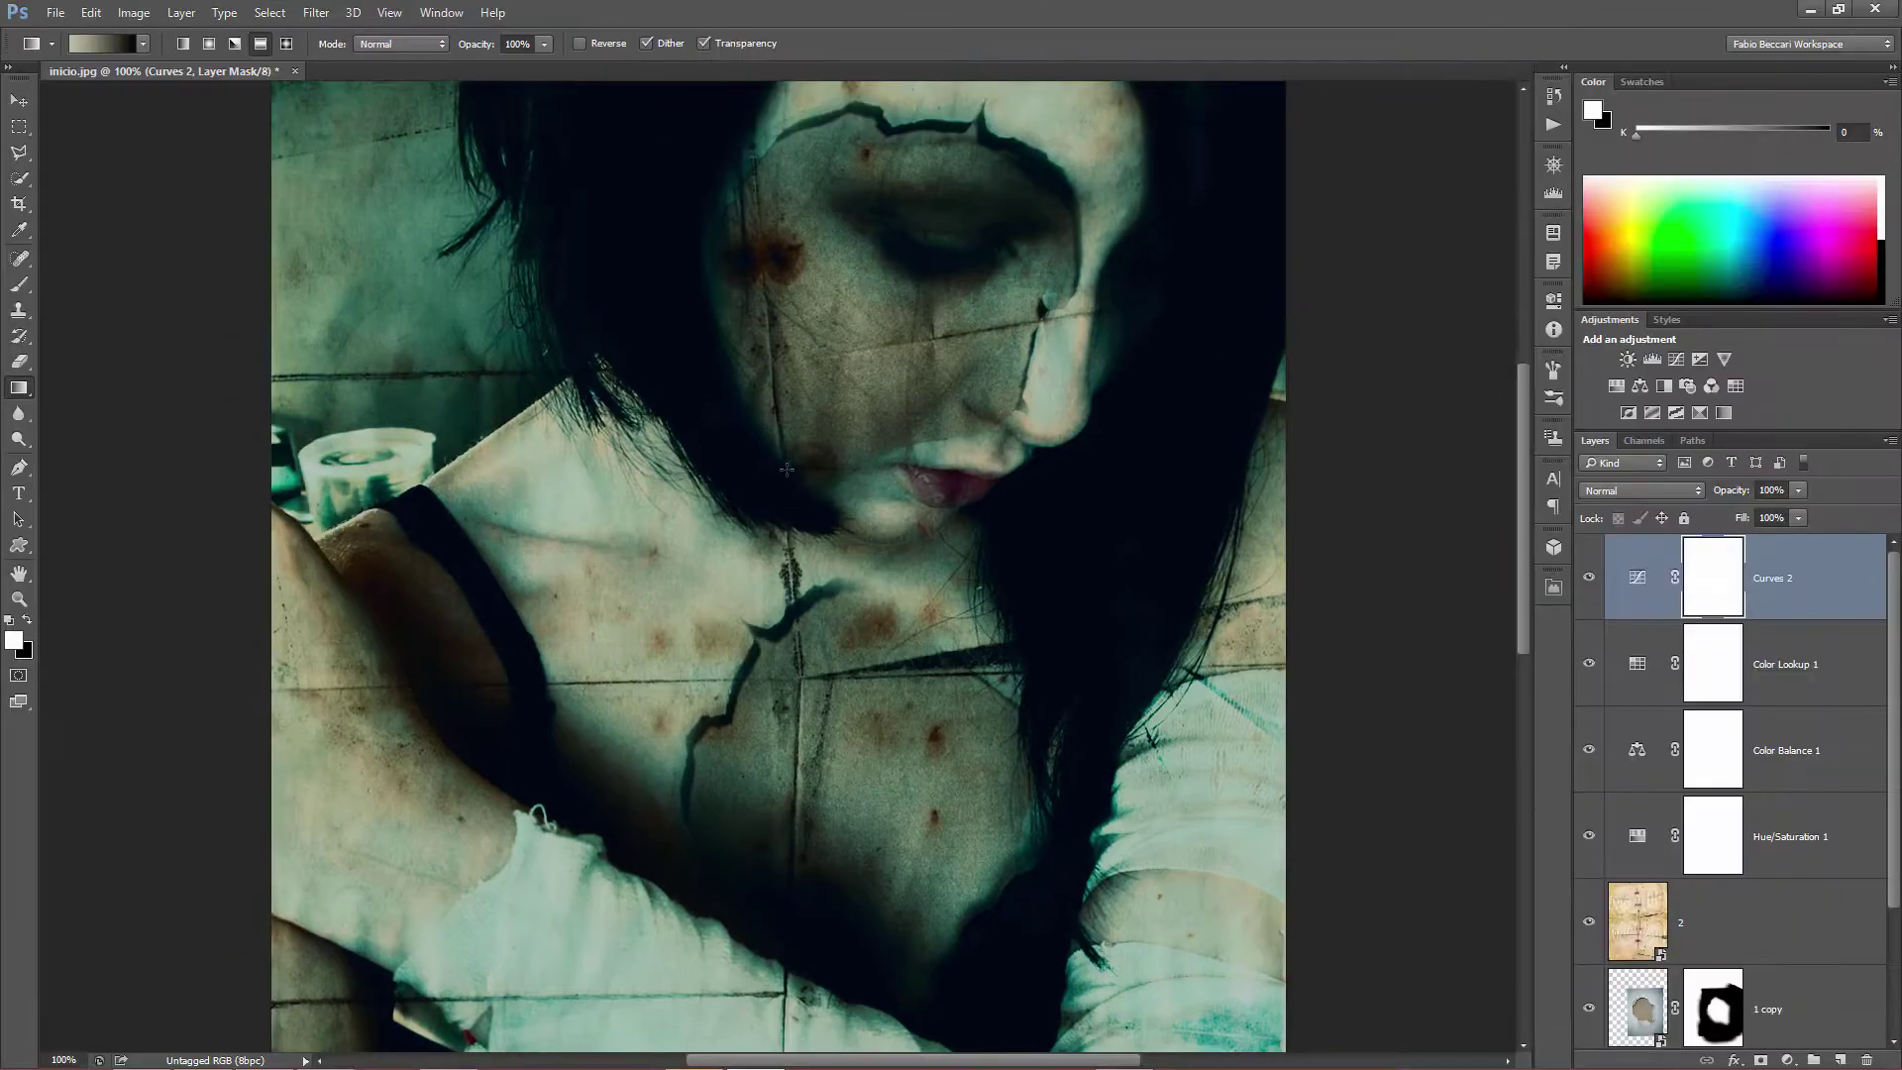
{"action": "left_click_drag", "start_coordinate": [1894, 698], "coordinate": [1879, 858]}
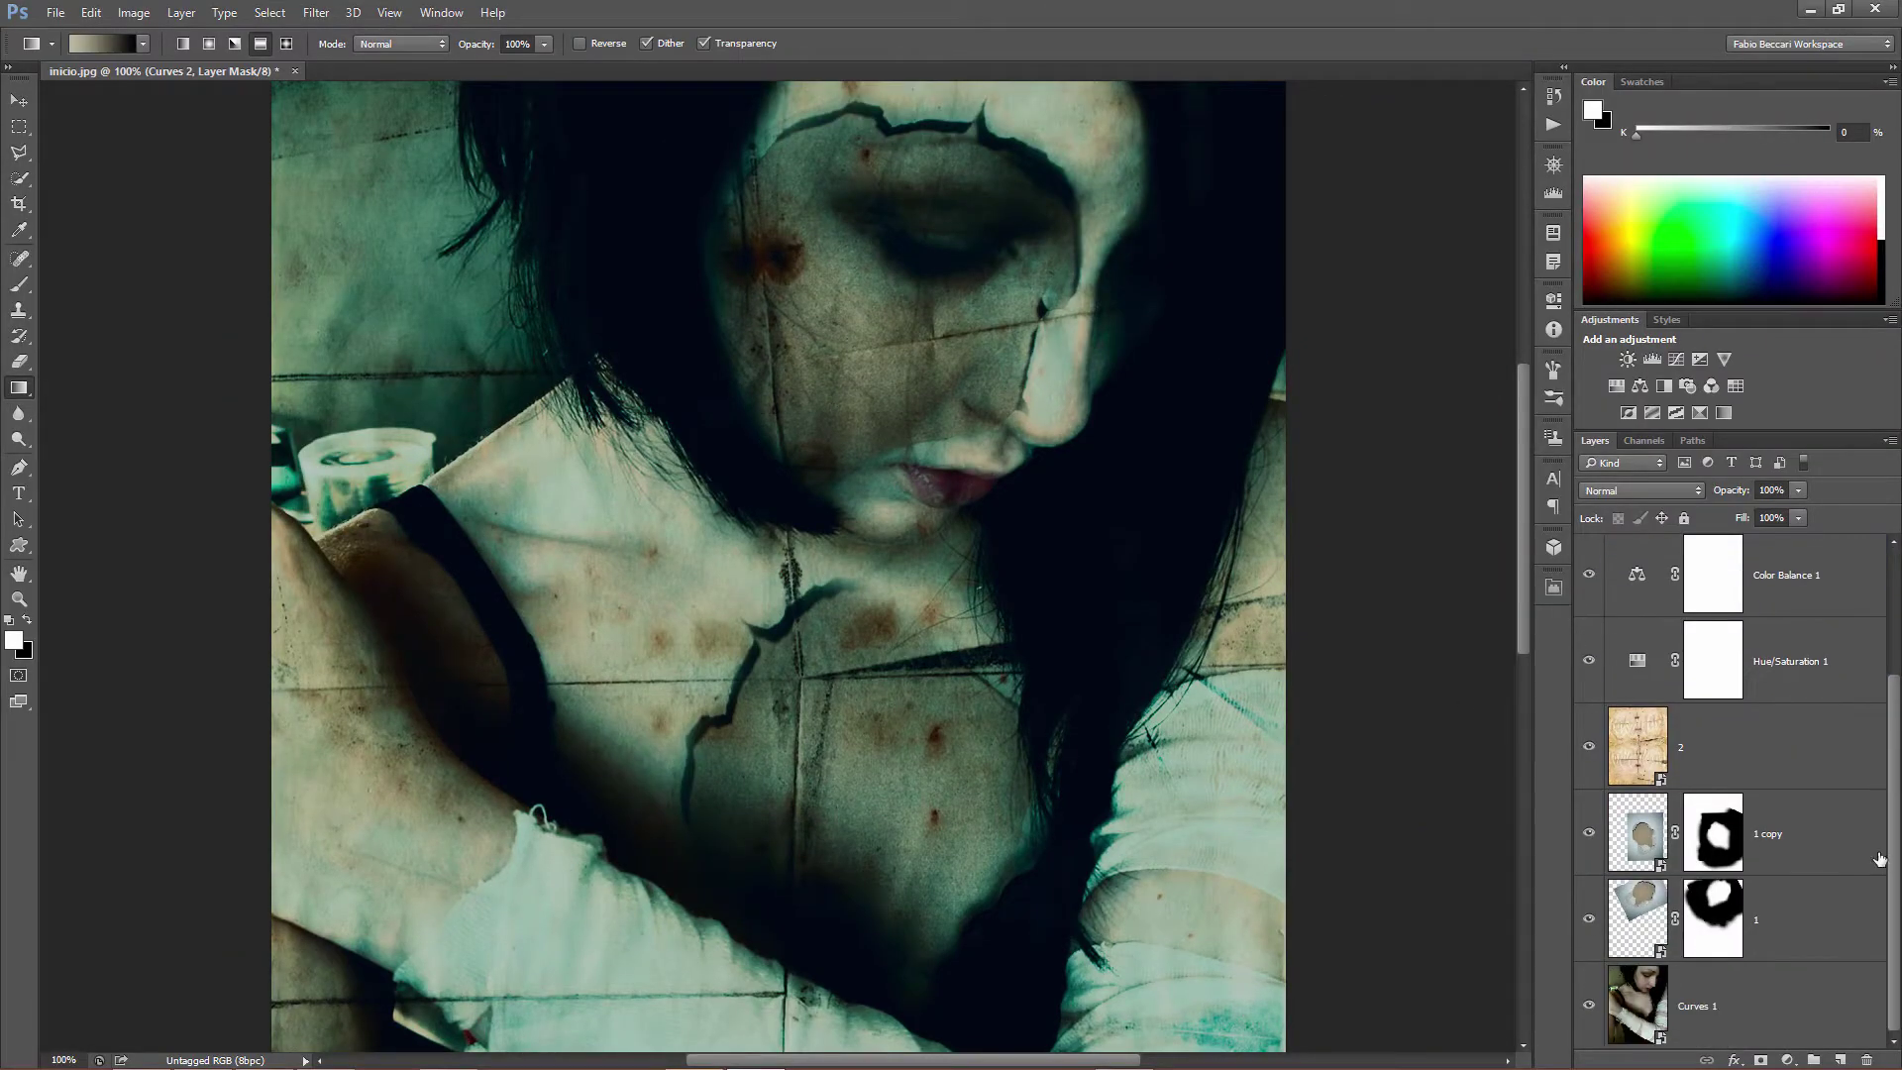
{"action": "left_click", "coordinate": [1588, 1006], "text": "alt"}
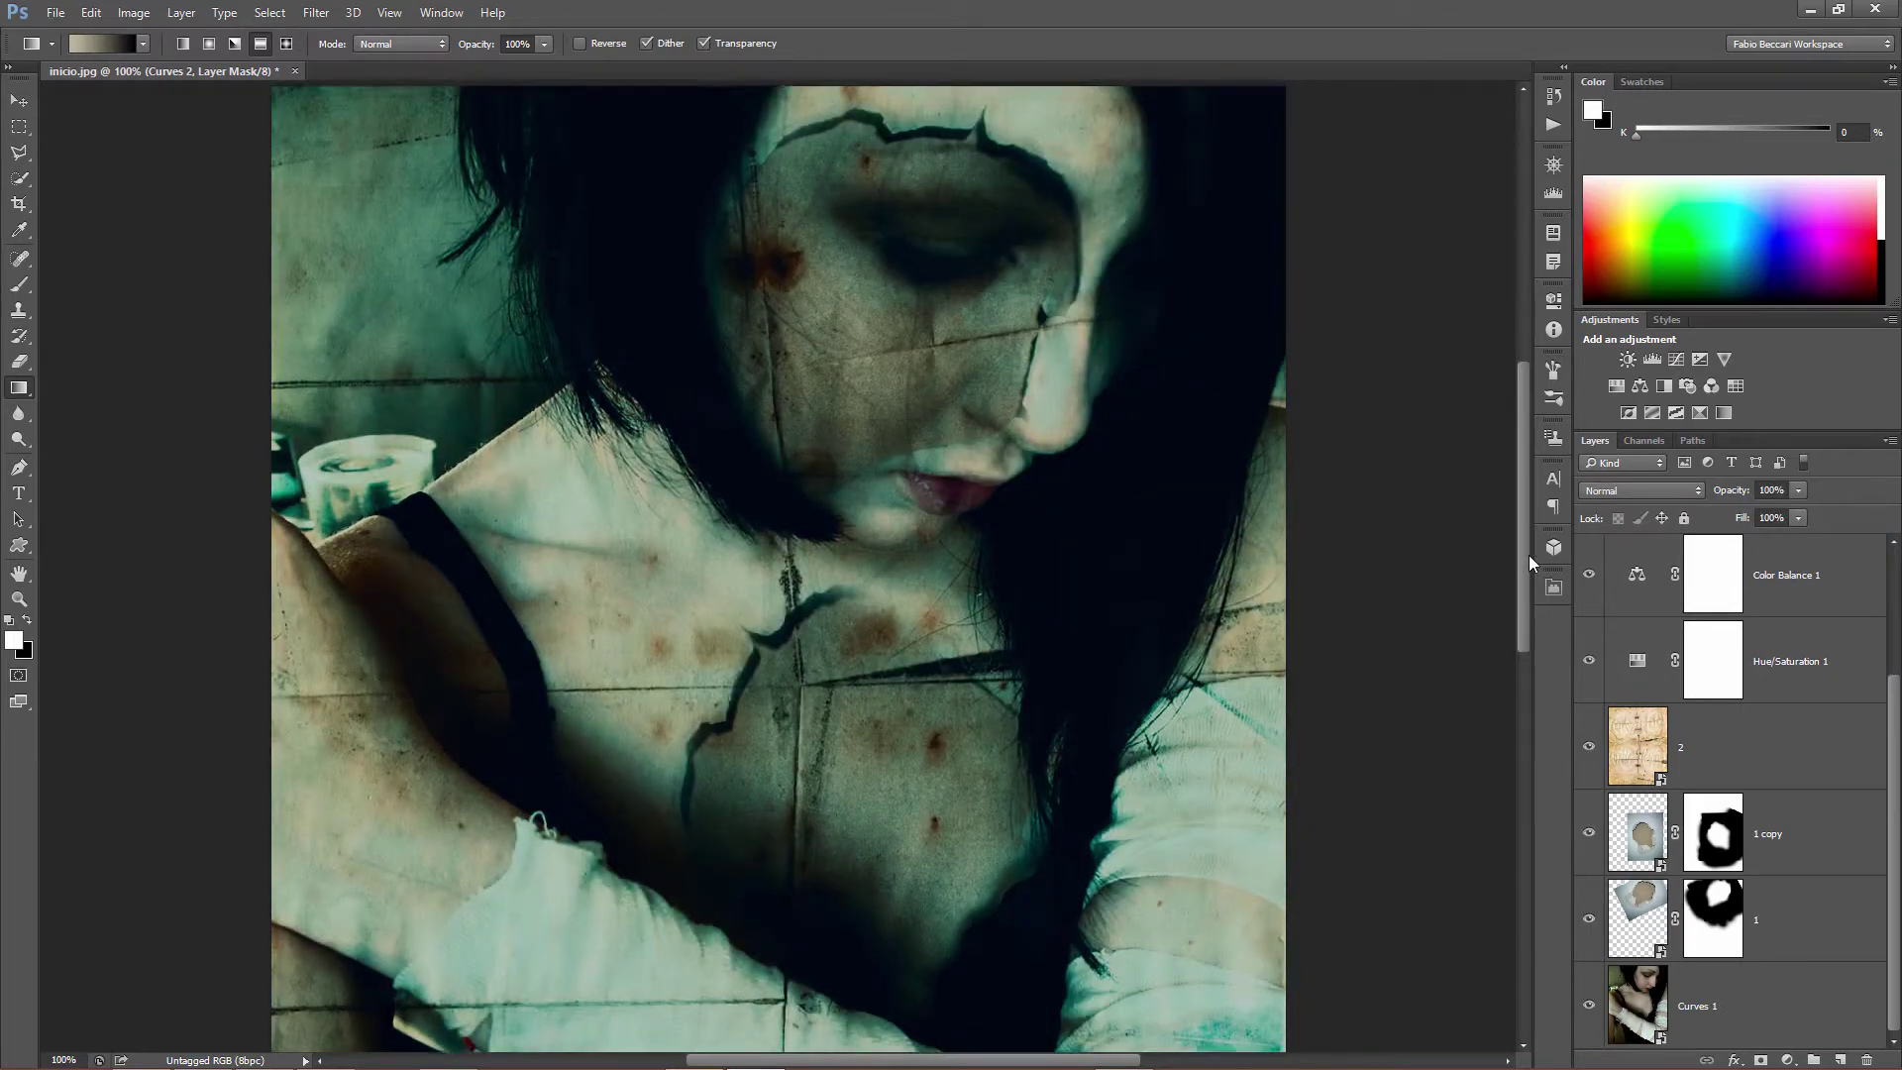
{"action": "mouse_move", "coordinate": [1523, 554]}
{"action": "left_mouse_down"}
{"action": "mouse_move", "coordinate": [1519, 391]}
{"action": "mouse_move", "coordinate": [1513, 589]}
{"action": "left_mouse_up"}
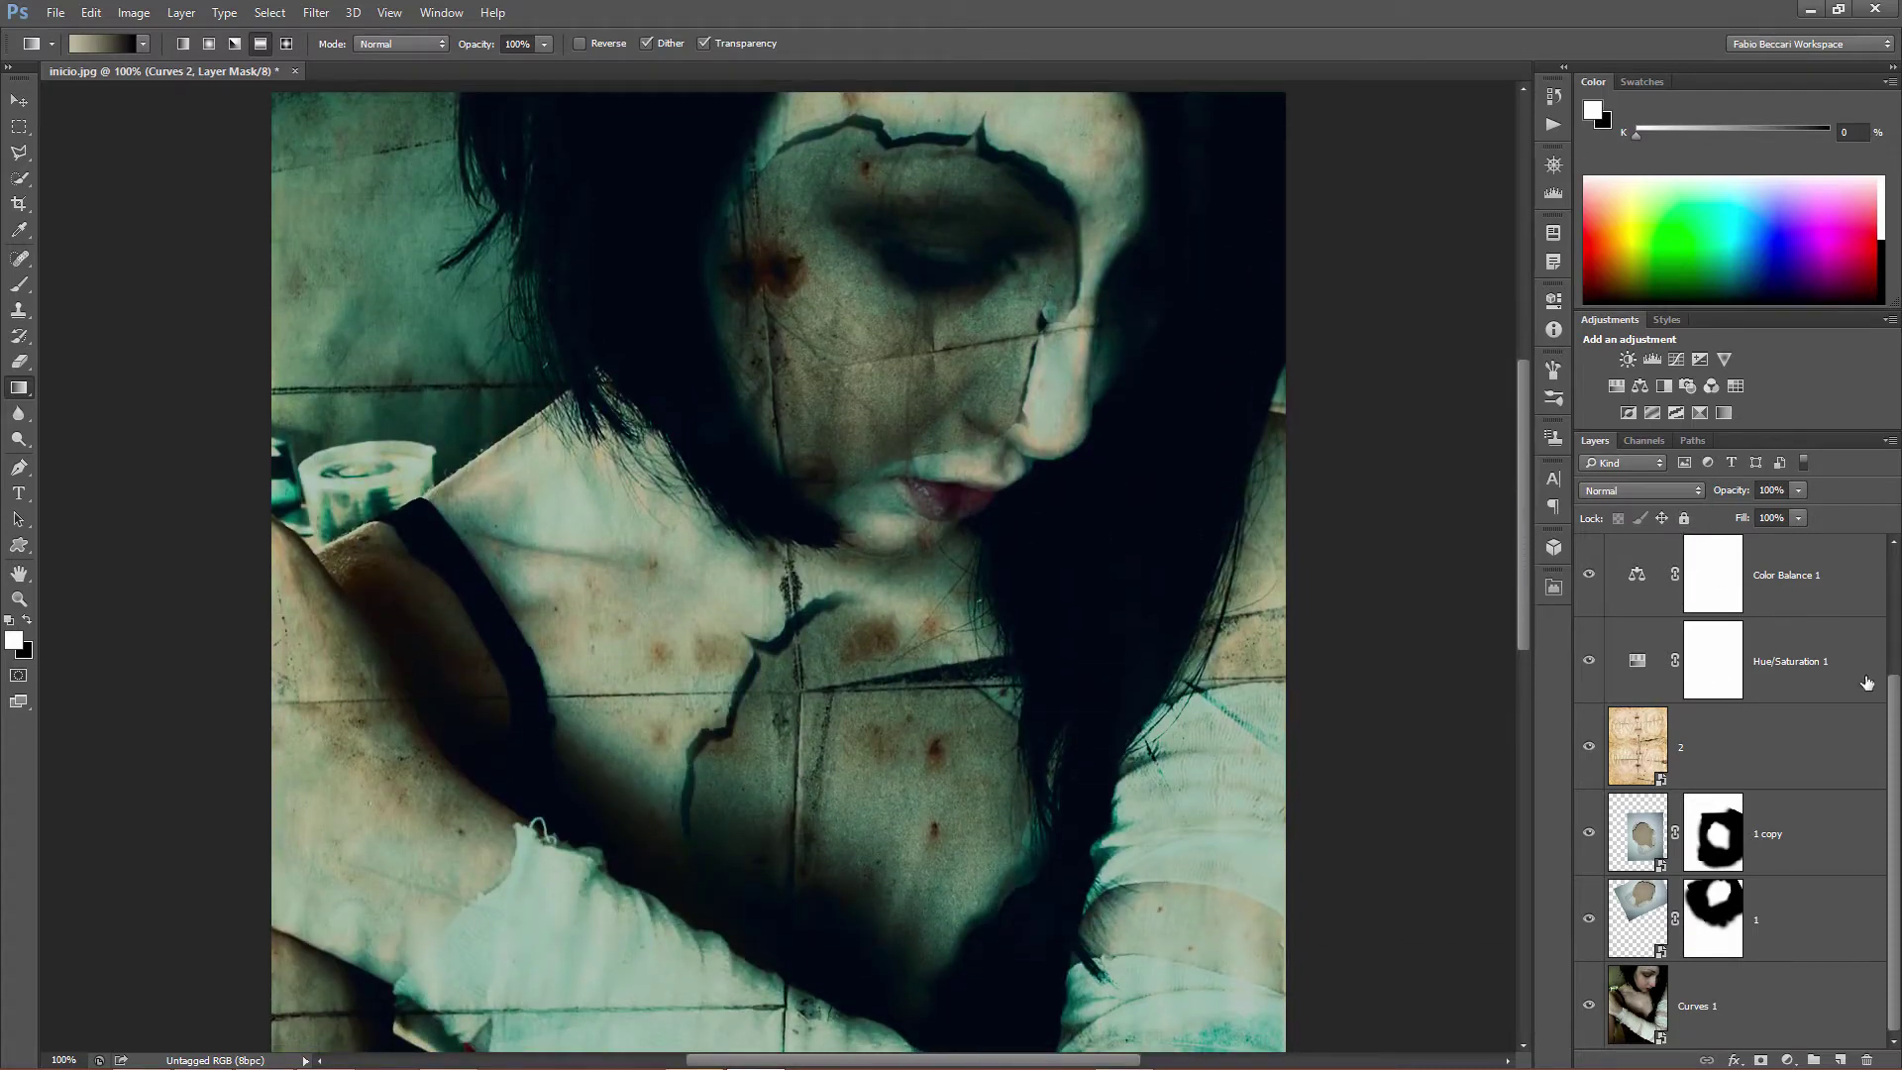
{"action": "left_click_drag", "start_coordinate": [1893, 705], "coordinate": [1888, 519]}
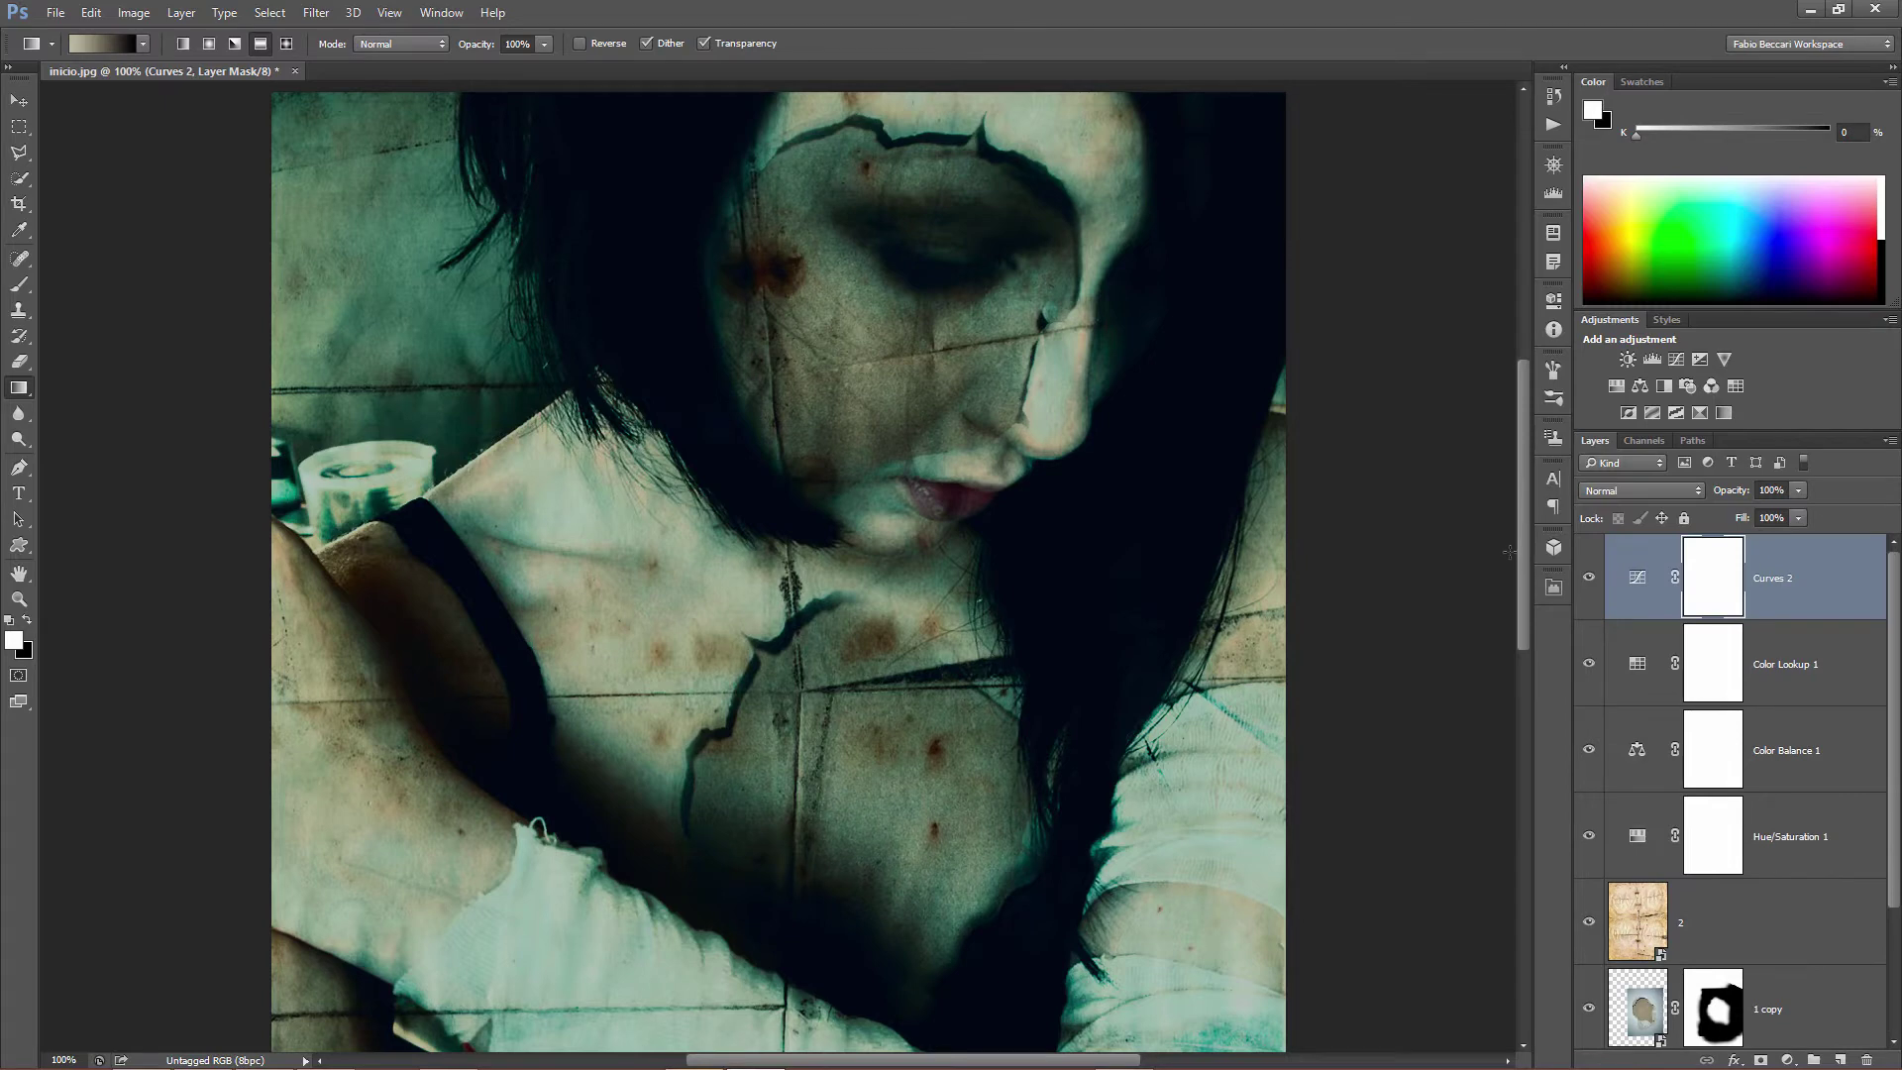